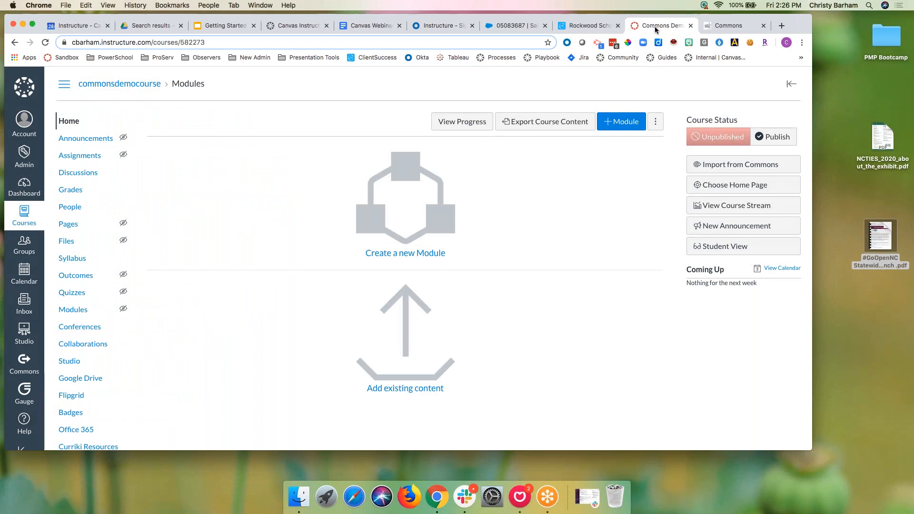
Step: Advance the Commons slide deck to slide 8, Searching Commons, then return to the Canvas Modules page
left_click(24, 419)
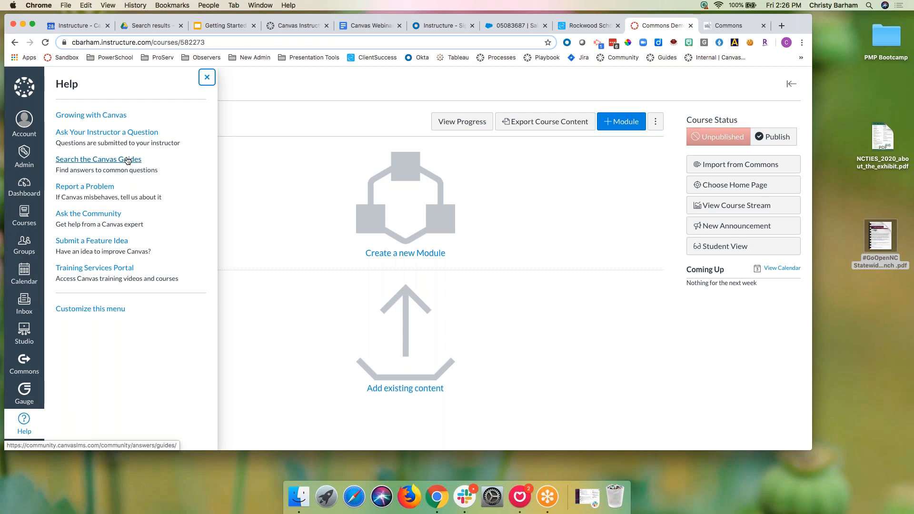
left_click(226, 28)
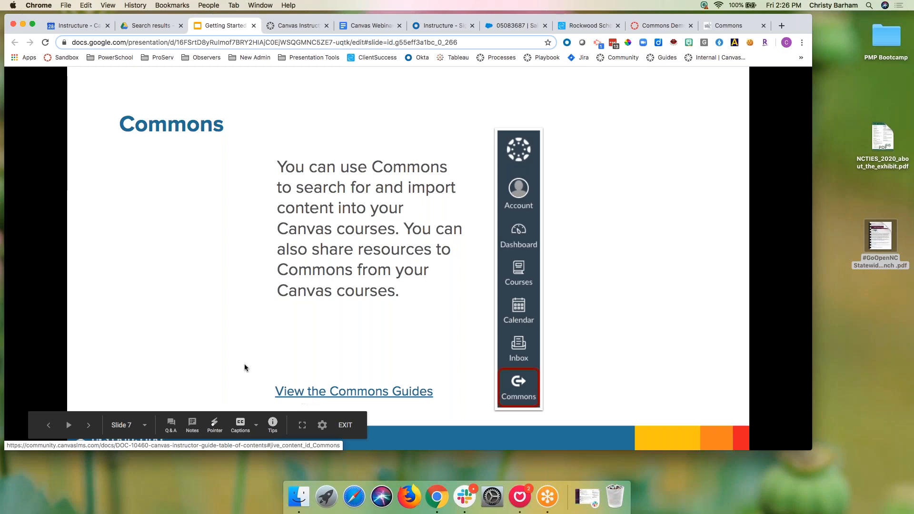
left_click(89, 425)
left_click(303, 425)
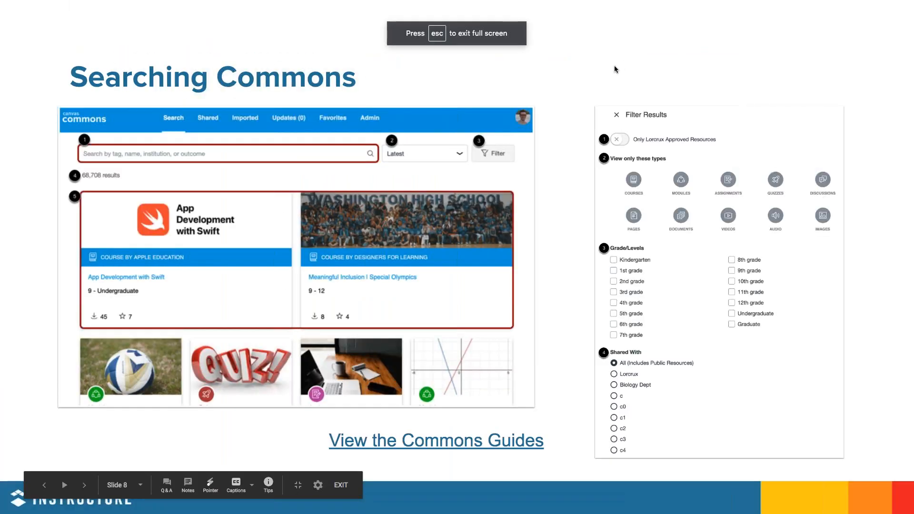
key("Escape")
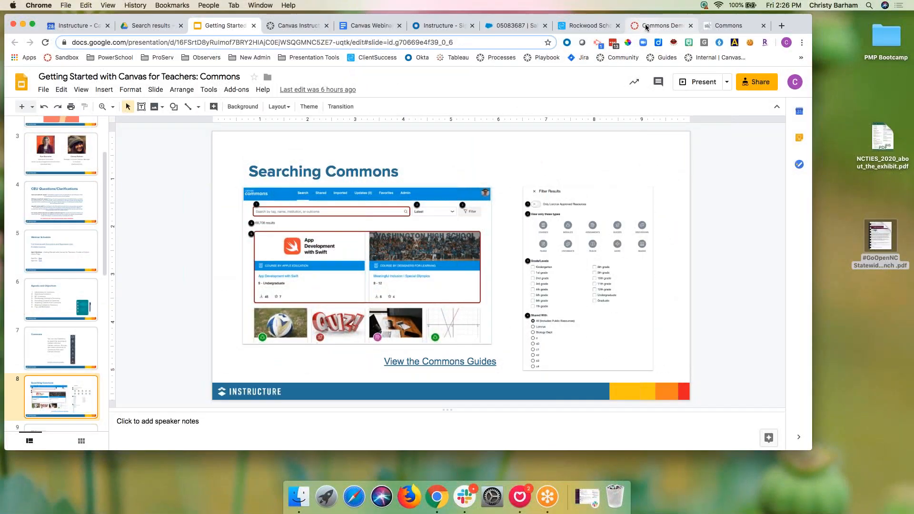
left_click(644, 23)
left_click(207, 77)
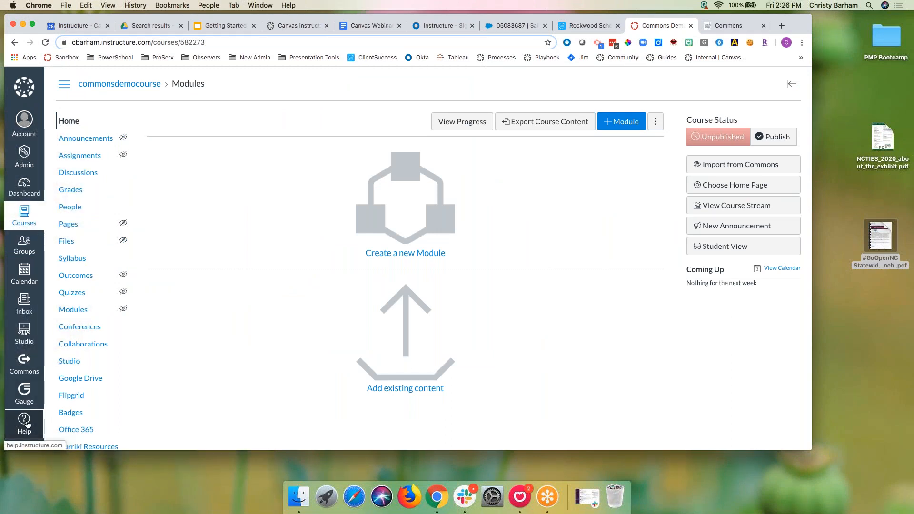
Step: Open Canvas Commons and view the update notes for Growing with Canvas, Spanish 1 and Be The Hero
left_click(23, 365)
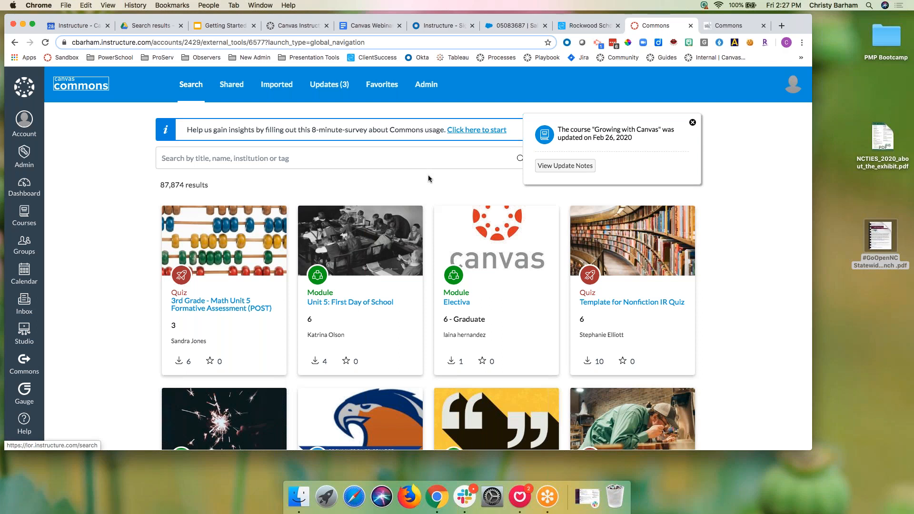
left_click(573, 165)
left_click(567, 166)
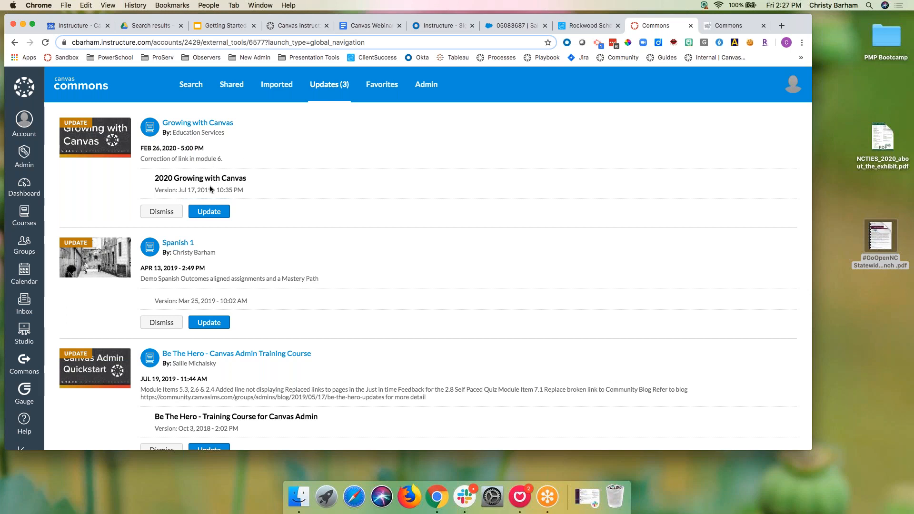
Step: Try updating Growing with Canvas and Spanish 1 to their newest versions, confirming each replacement
left_click(223, 215)
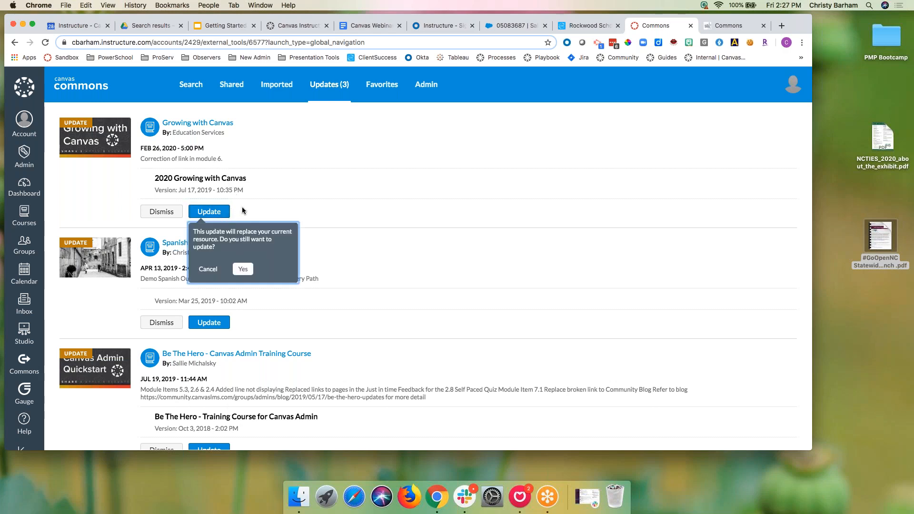
left_click(244, 270)
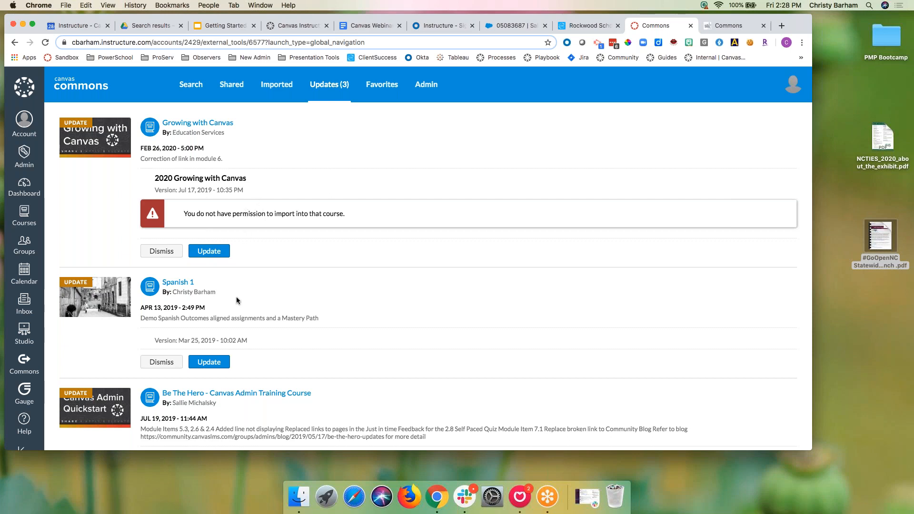
scroll(240, 299, "down", 3)
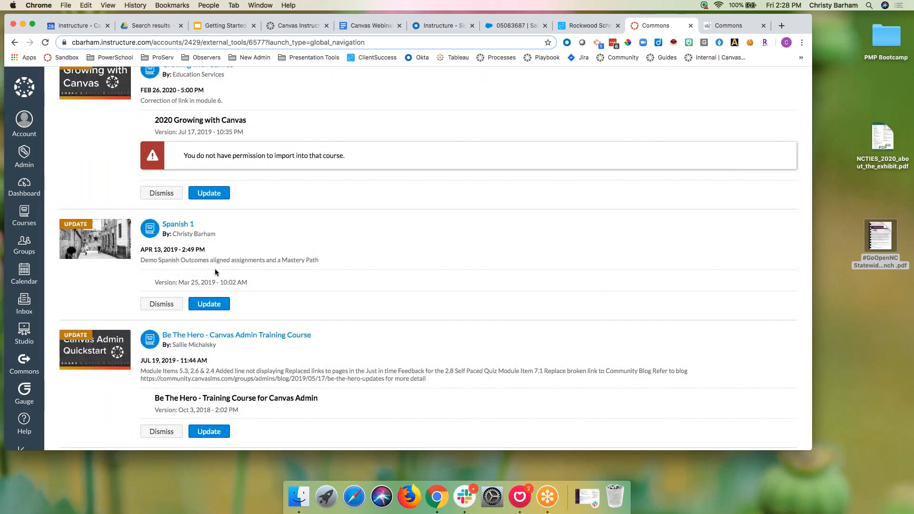
left_click(216, 304)
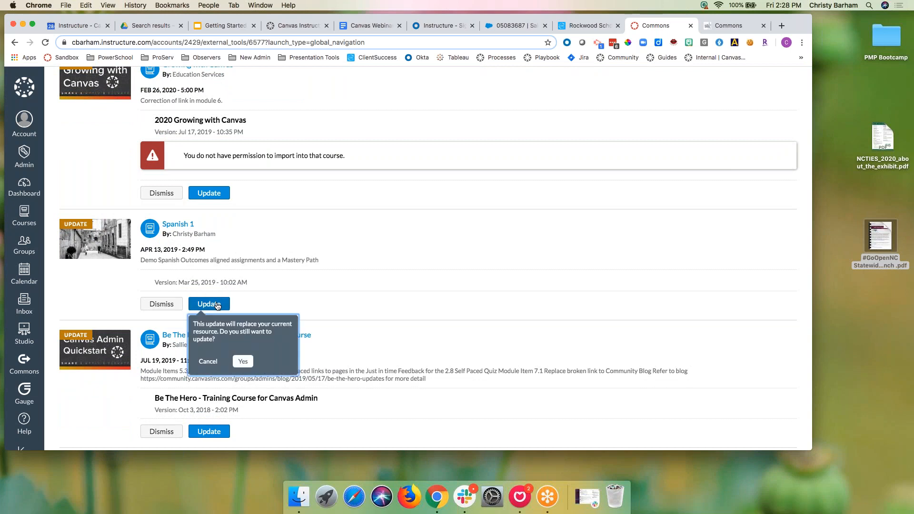
left_click(244, 364)
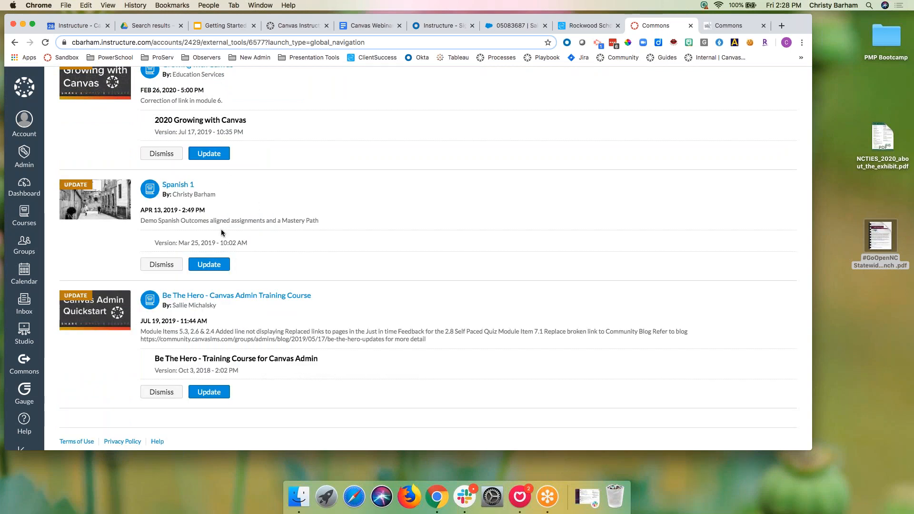
Step: Try updating Be The Hero and Spanish 1 again; both are refused, so return to Search
scroll(221, 231, "down", 1)
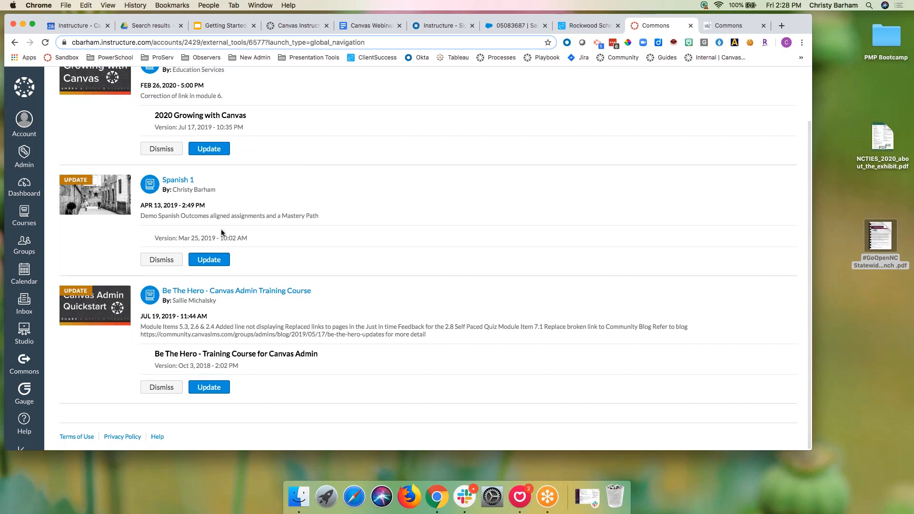
left_click(221, 387)
left_click(244, 436)
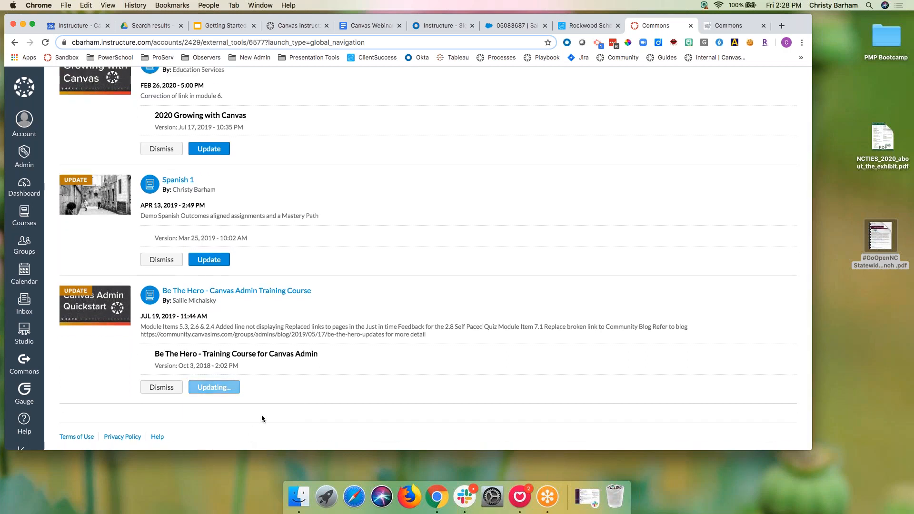
scroll(273, 405, "down", 3)
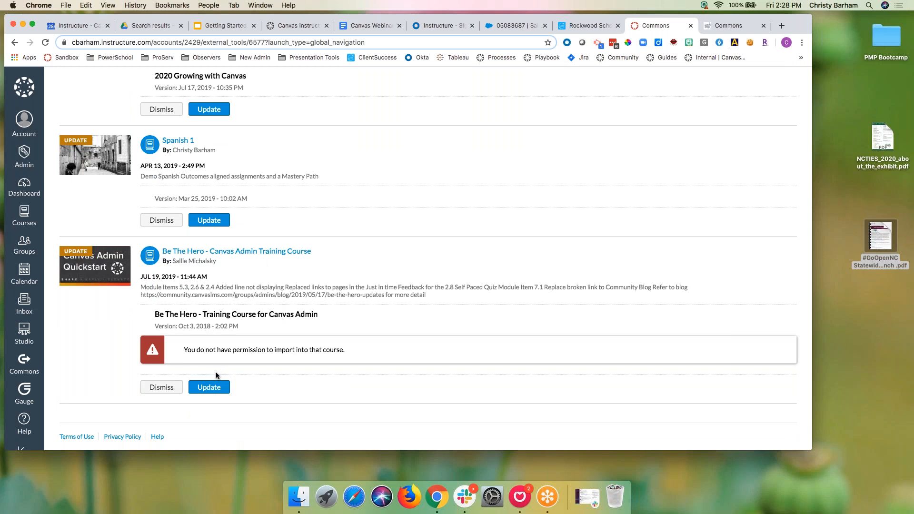
scroll(181, 386, "up", 5)
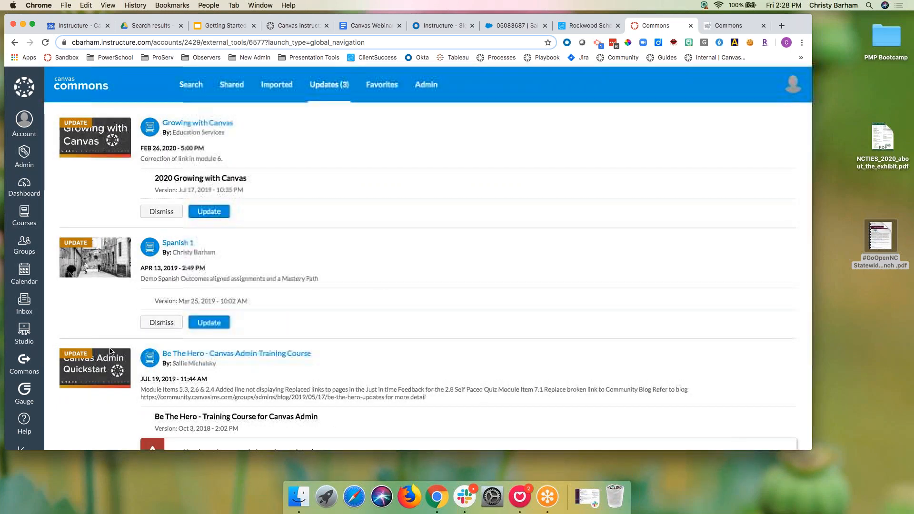
left_click(209, 323)
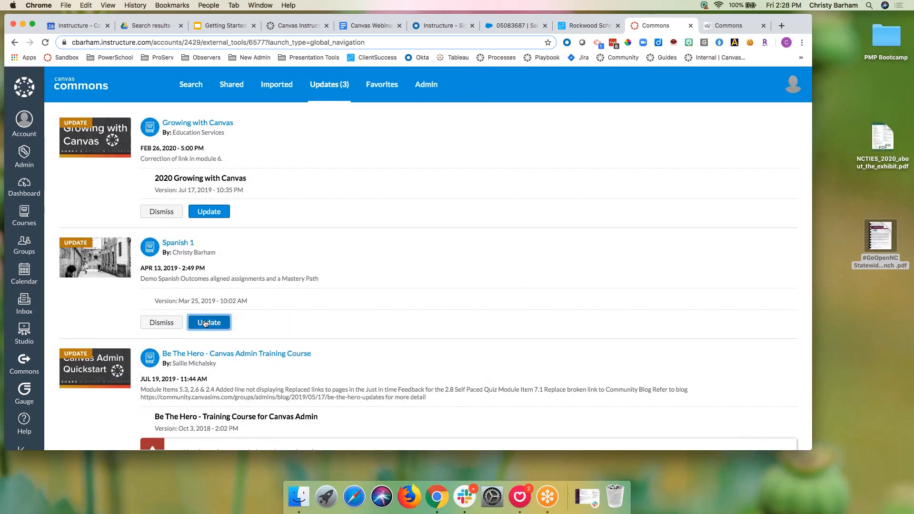
left_click(243, 378)
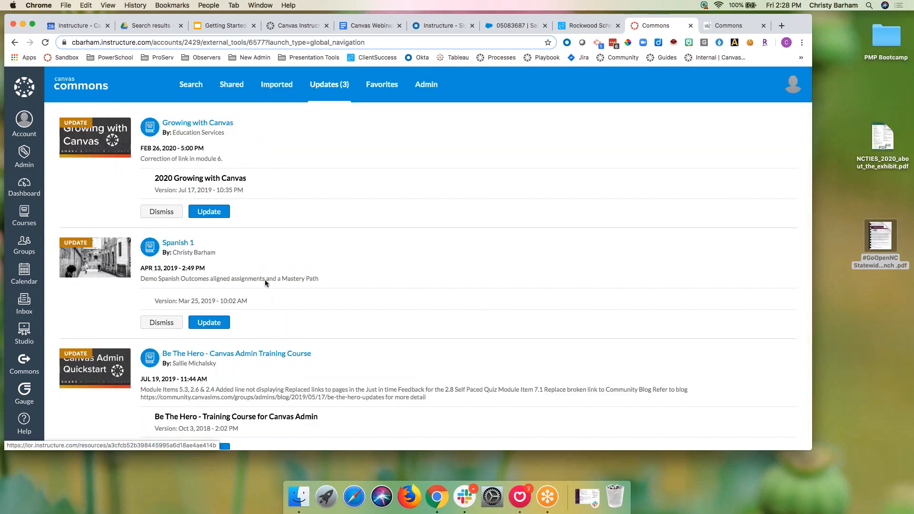
left_click(197, 86)
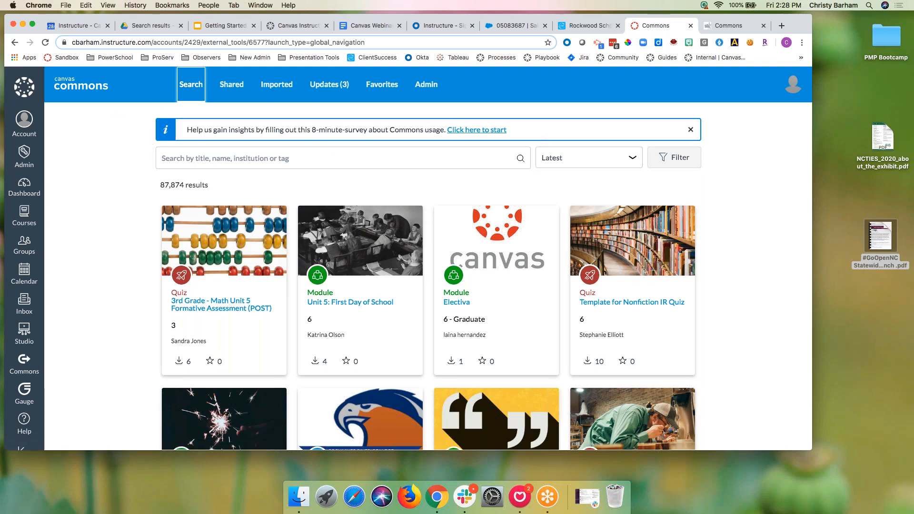
Step: Open the Commons usage survey in Google Forms, look through its questions, and return to Commons
left_click(491, 134)
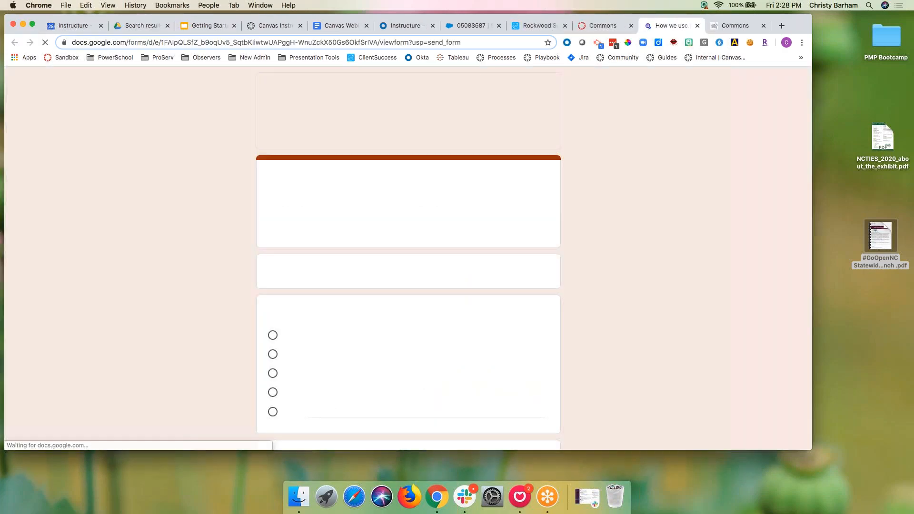
scroll(457, 298, "down", 10)
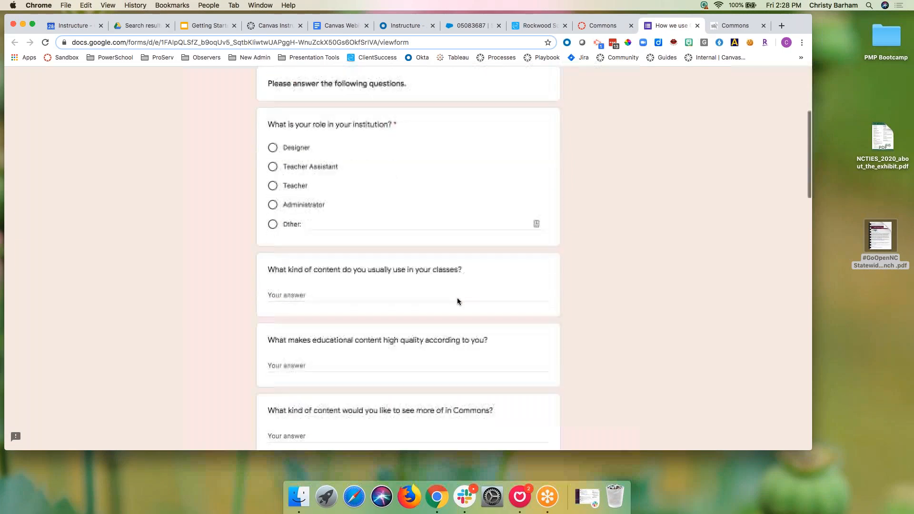
scroll(456, 298, "down", 15)
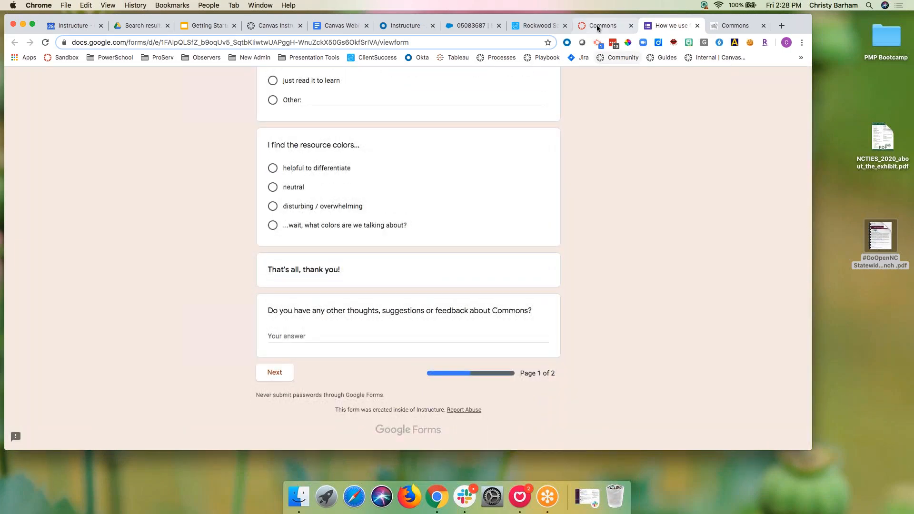
left_click(596, 25)
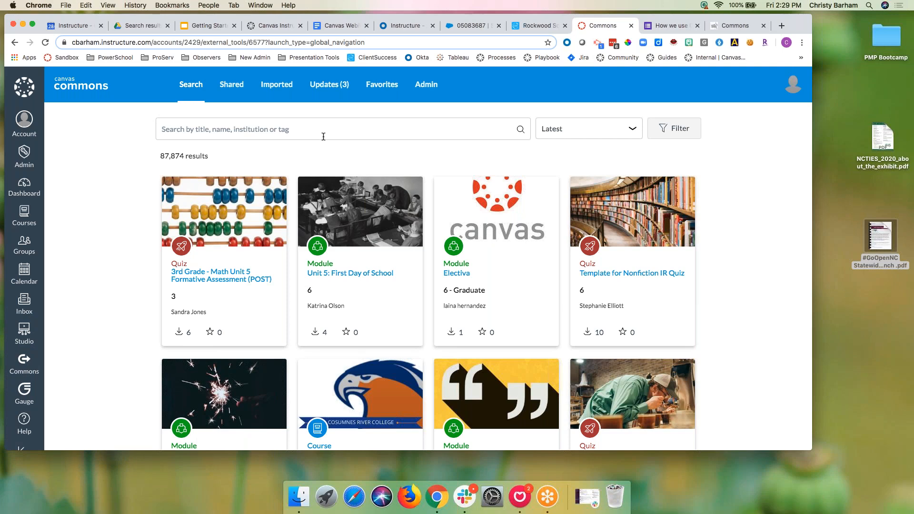
Step: Close the survey and clear the 'math equations' text entered in the Commons search box
left_click(697, 25)
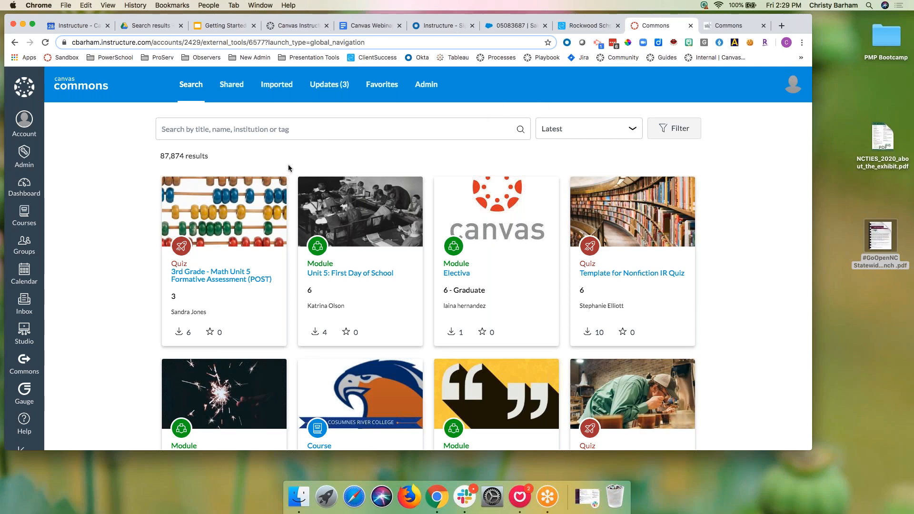
left_click(288, 125)
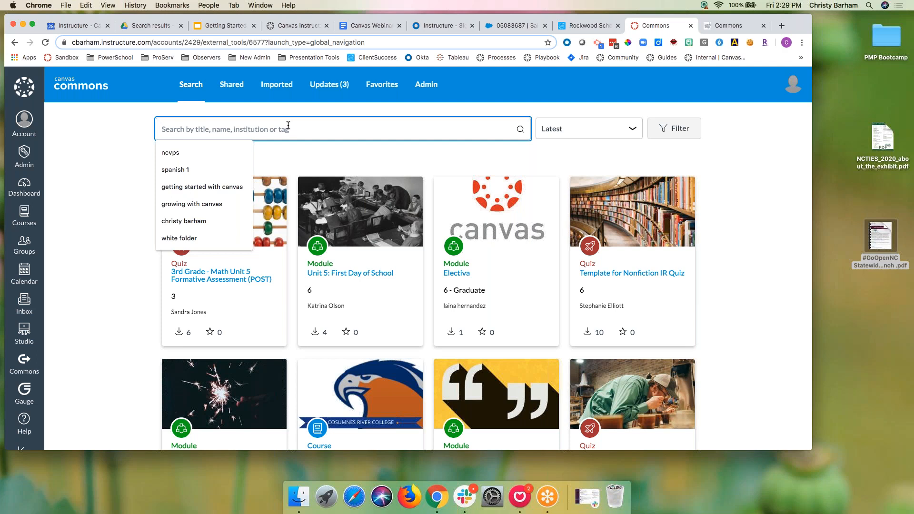
type("math equations")
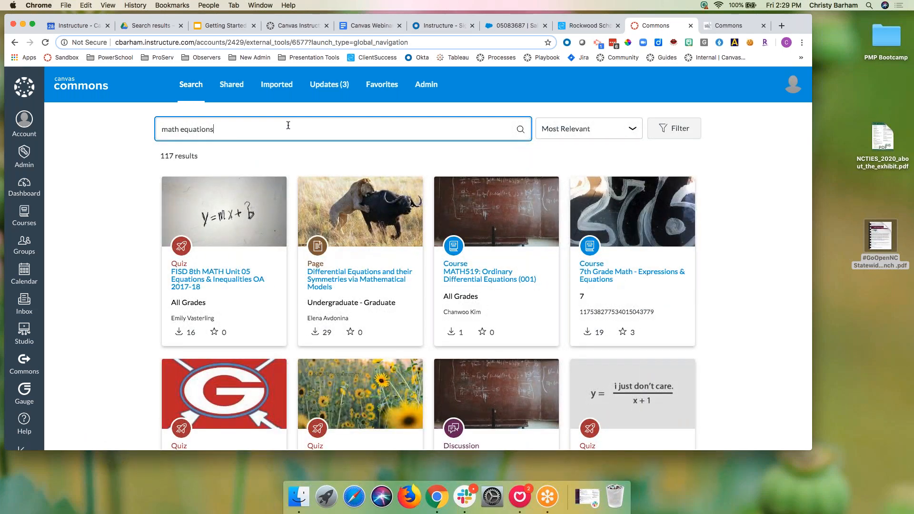
scroll(337, 262, "down", 3)
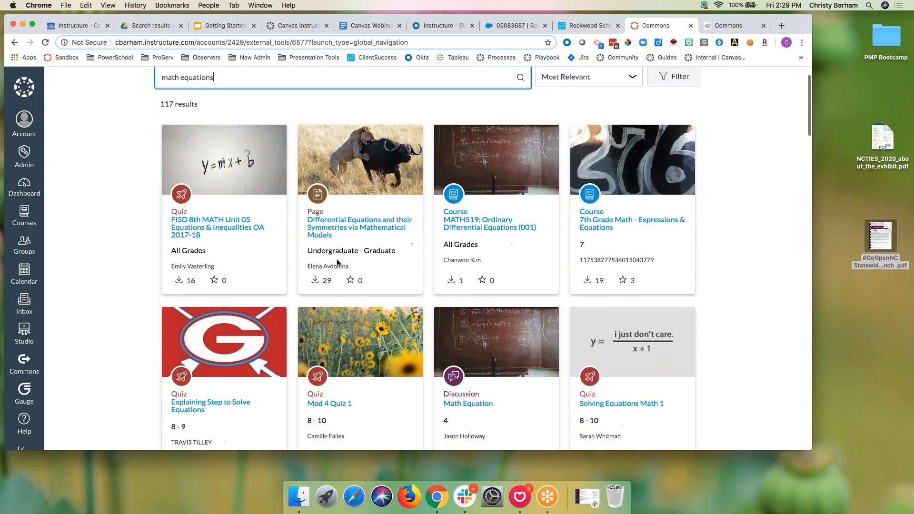
scroll(337, 262, "down", 1)
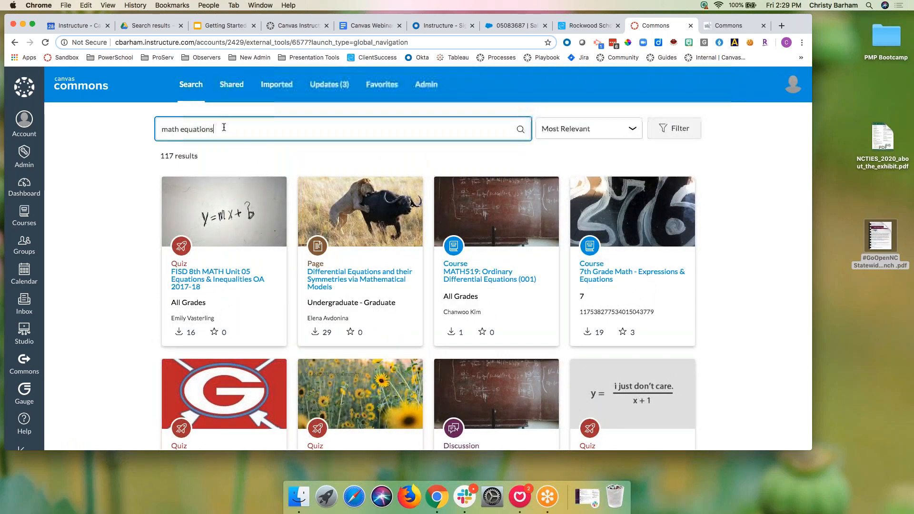
left_click_drag(225, 127, 132, 128)
type("period")
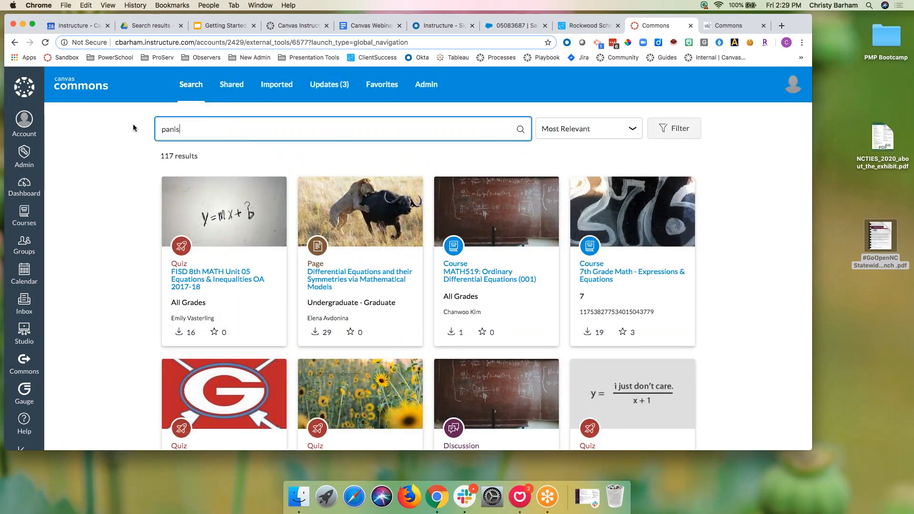
key("BackSpace")
key("BackSpace")
key("BackSpace")
key("BackSpace")
key("BackSpace")
key("BackSpace")
Step: Search for 'spanish 1', keep the 1,557 results on Most Relevant, and show the filters
type("spanish 1")
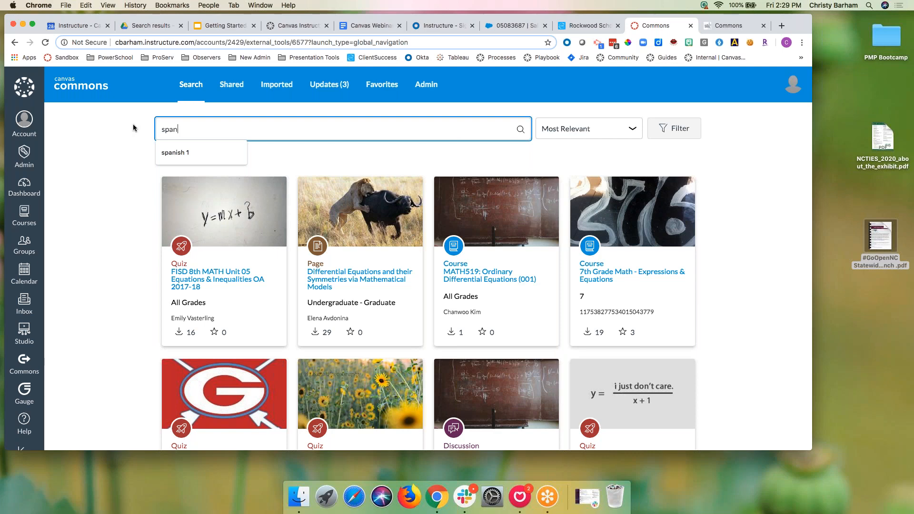
key("Return")
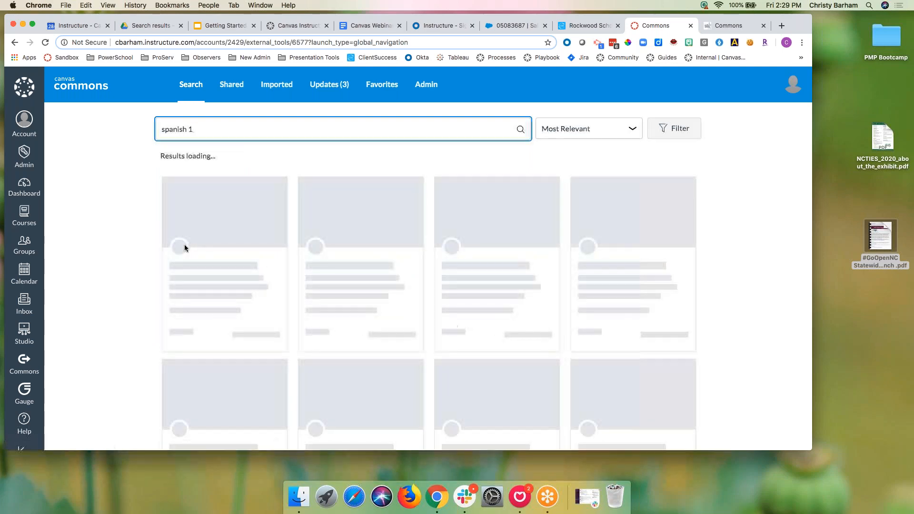
scroll(186, 249, "down", 3)
scroll(333, 214, "up", 3)
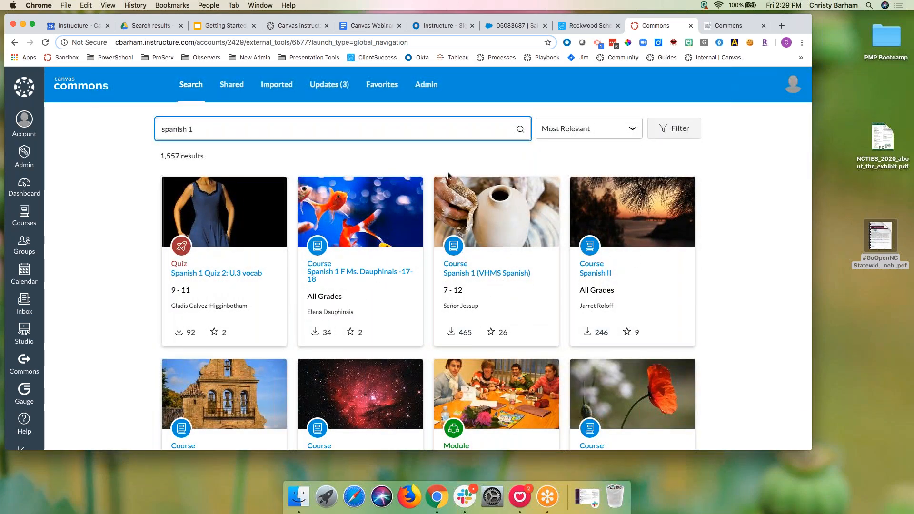
left_click(633, 129)
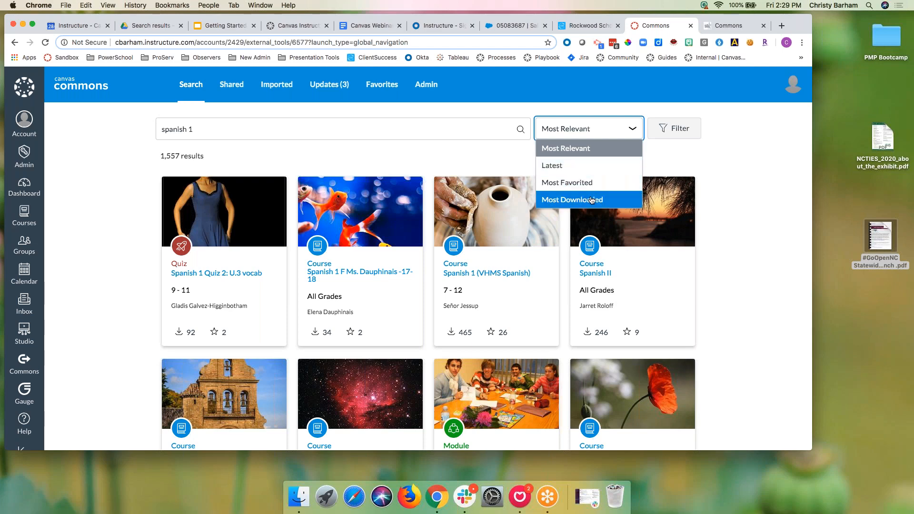
left_click(680, 128)
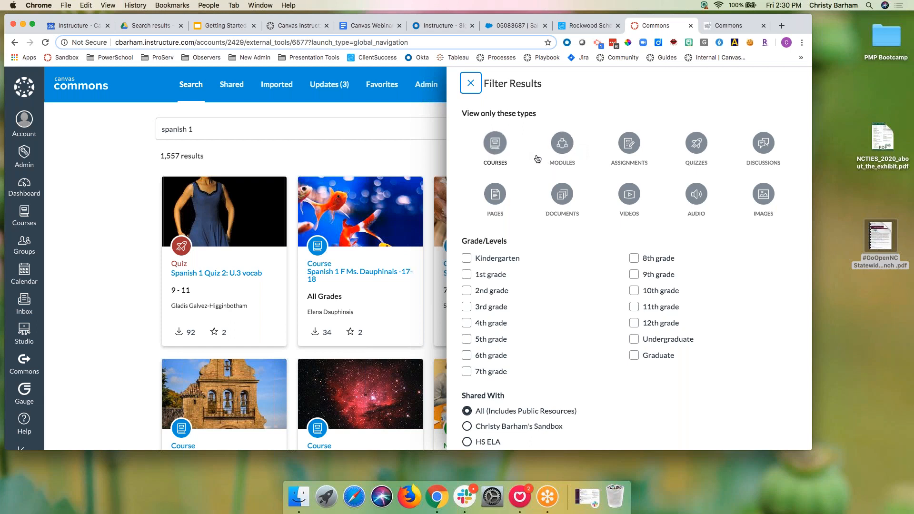
Step: Try the Assignments, Quizzes and Discussions type filters, then clear all three
left_click(629, 145)
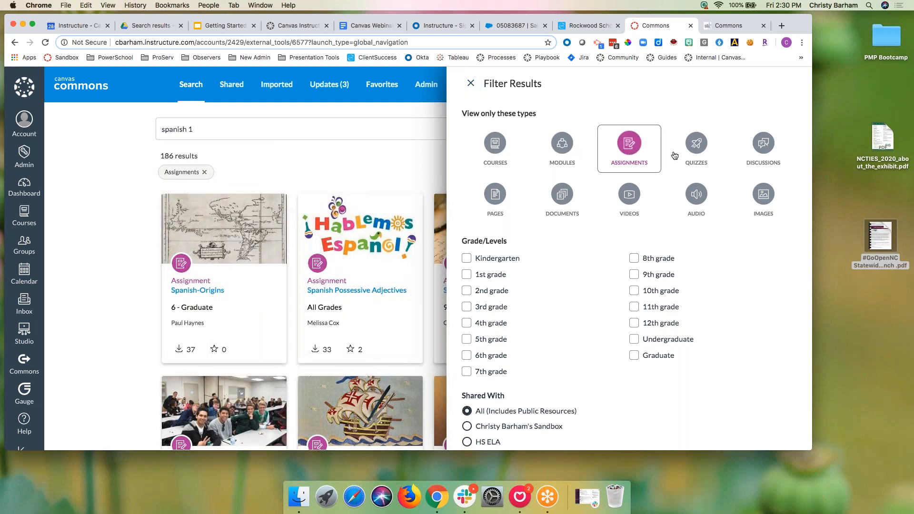
left_click(688, 151)
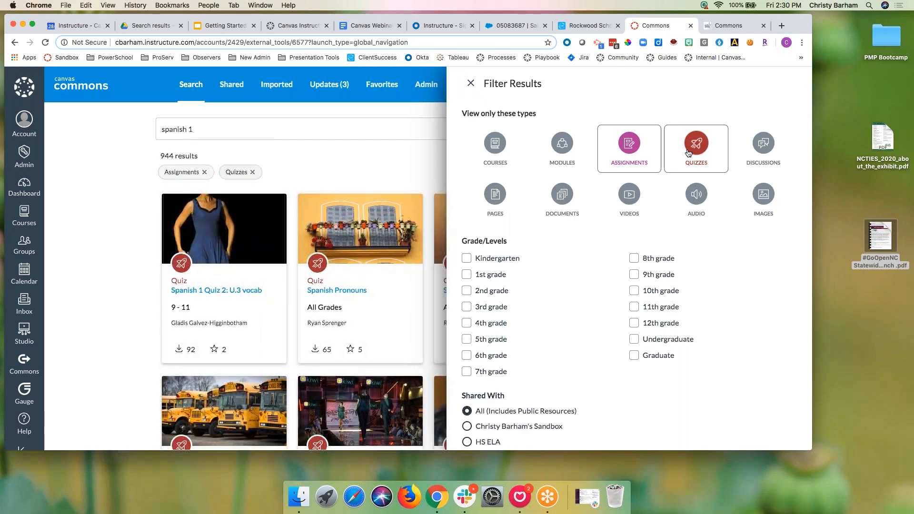
left_click(759, 145)
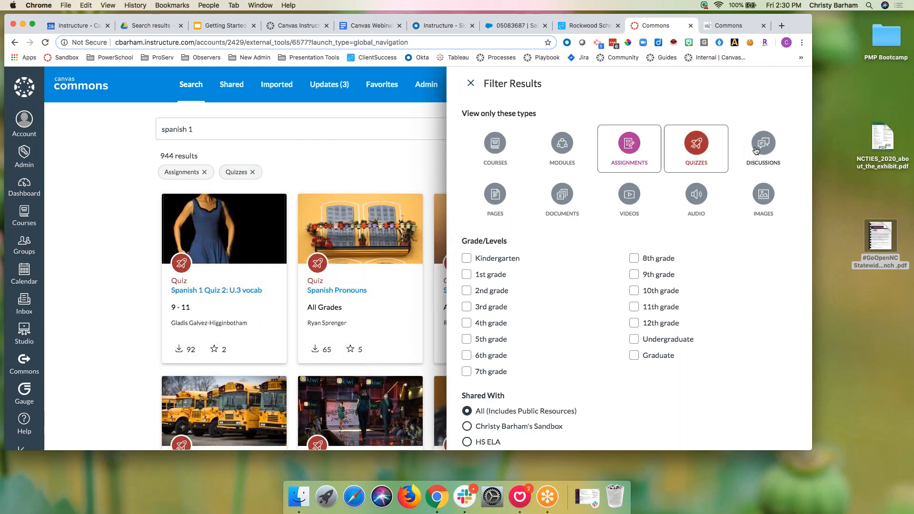
scroll(362, 271, "down", 10)
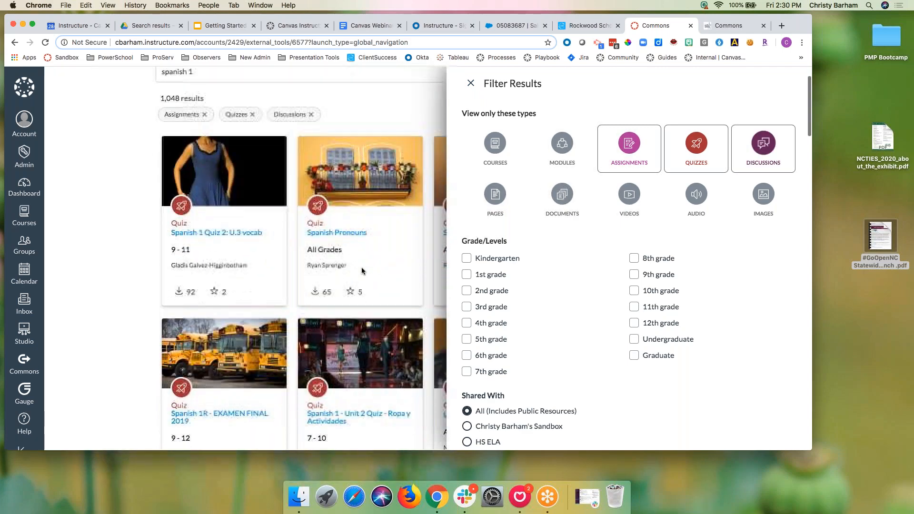
scroll(361, 271, "up", 5)
left_click(628, 144)
left_click(695, 144)
left_click(772, 149)
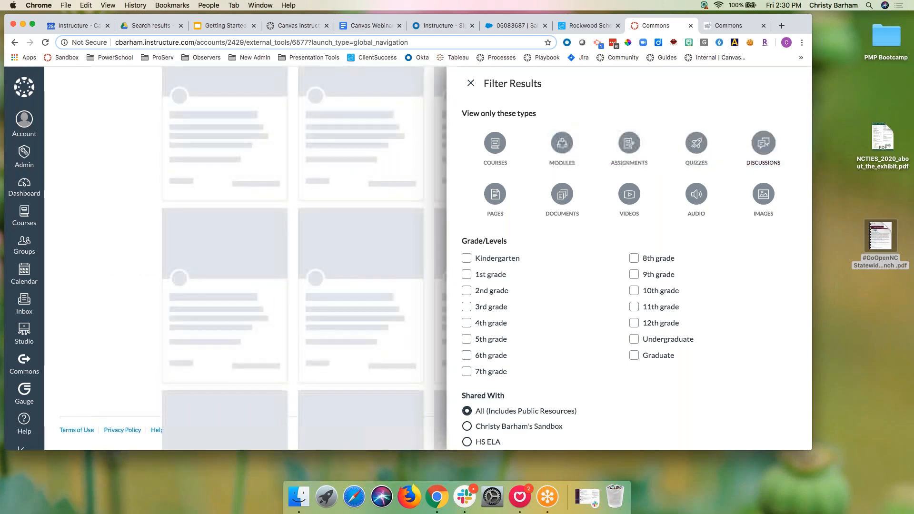
Step: Narrow the spanish 1 results to Videos for 9th–12th grade, leaving 4 resources
left_click(628, 195)
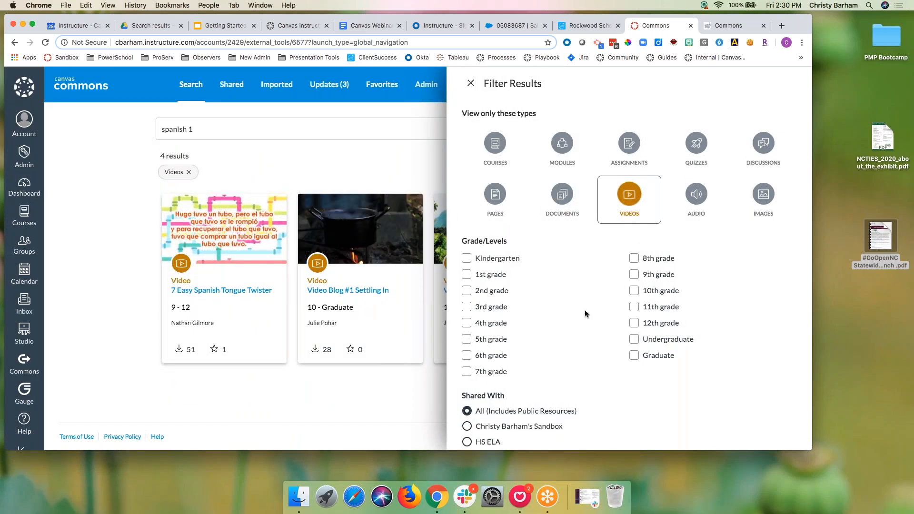
left_click(634, 275)
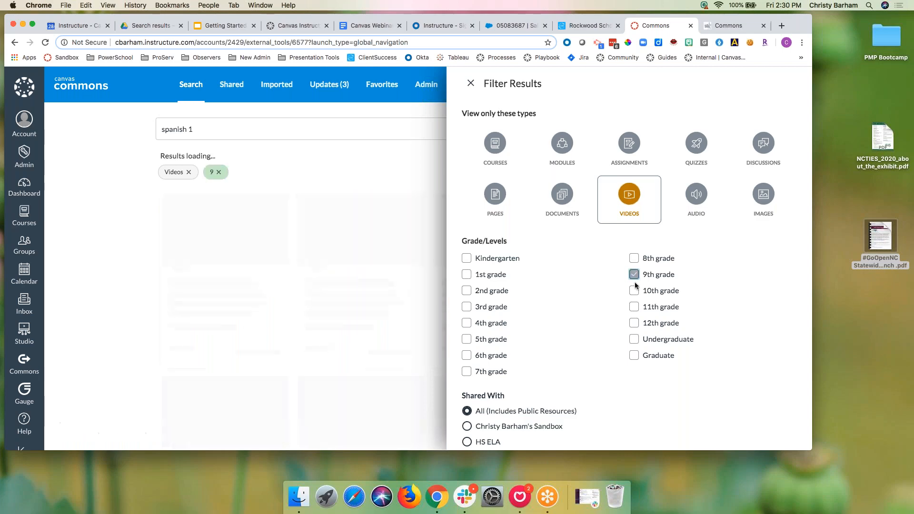
left_click(634, 290)
left_click(634, 306)
left_click(634, 323)
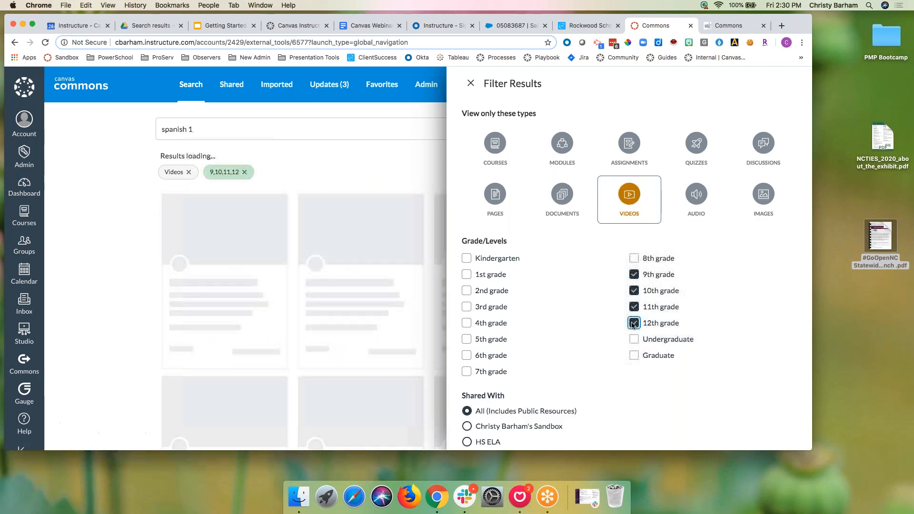
scroll(601, 316, "down", 3)
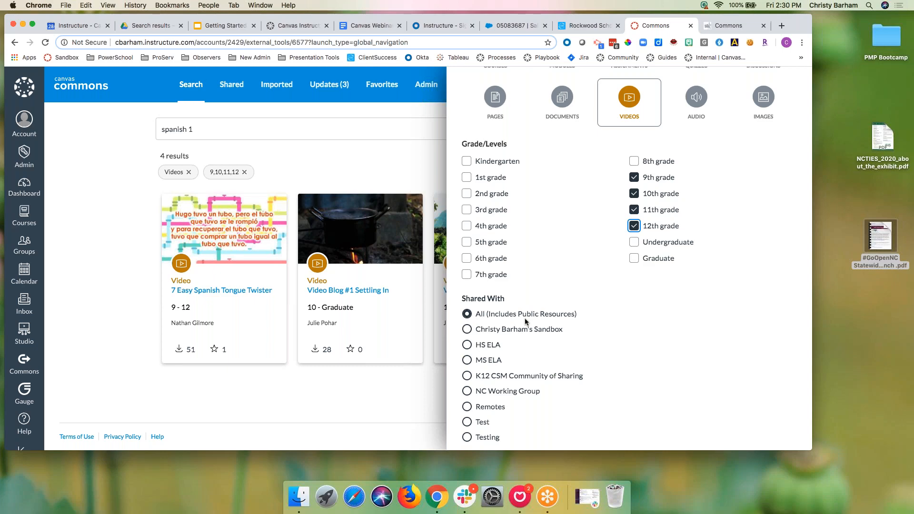
left_click(721, 26)
Step: Filter by Shared With, trying Rockingham County Schools and Rockingham Early College High School, ending on NC Canvas
left_click(671, 127)
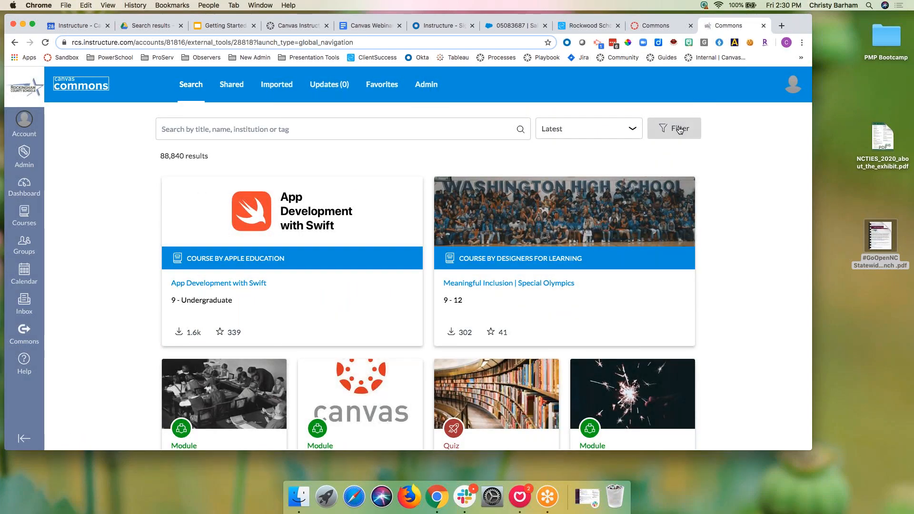
scroll(589, 330, "down", 3)
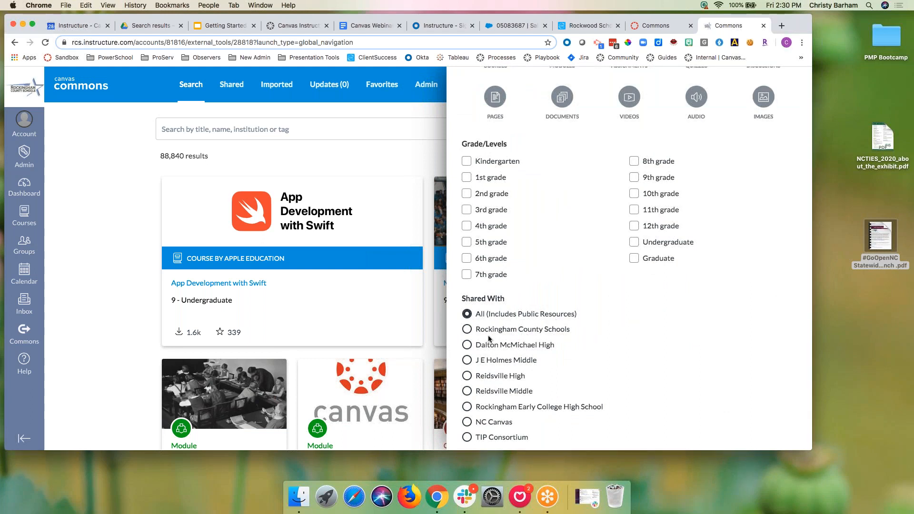
left_click(467, 329)
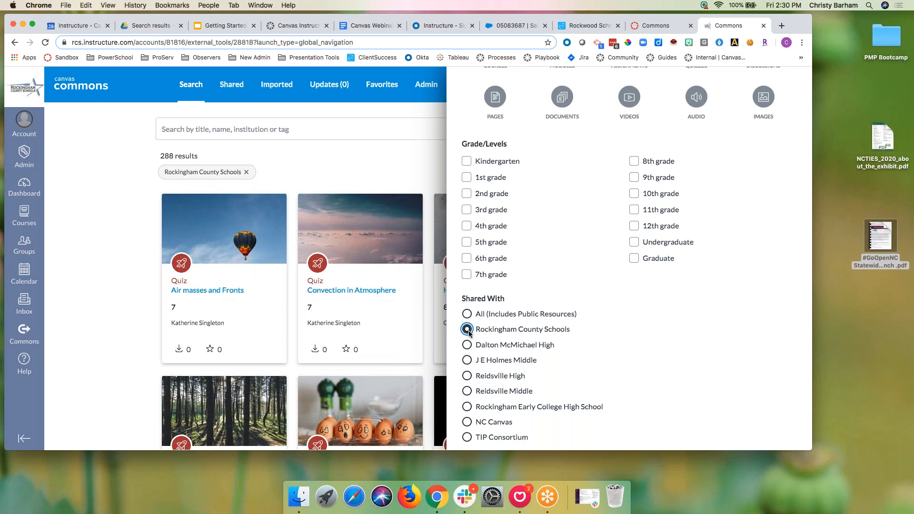
scroll(468, 330, "down", 2)
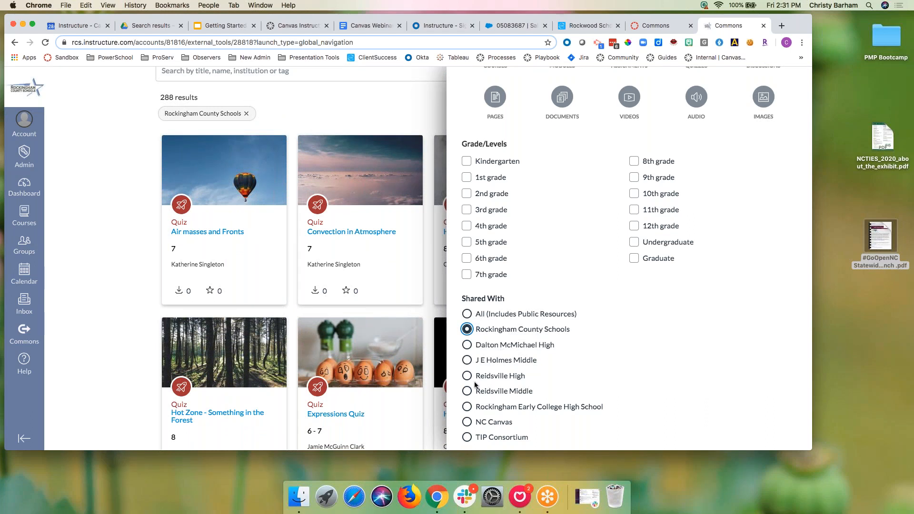
left_click(478, 406)
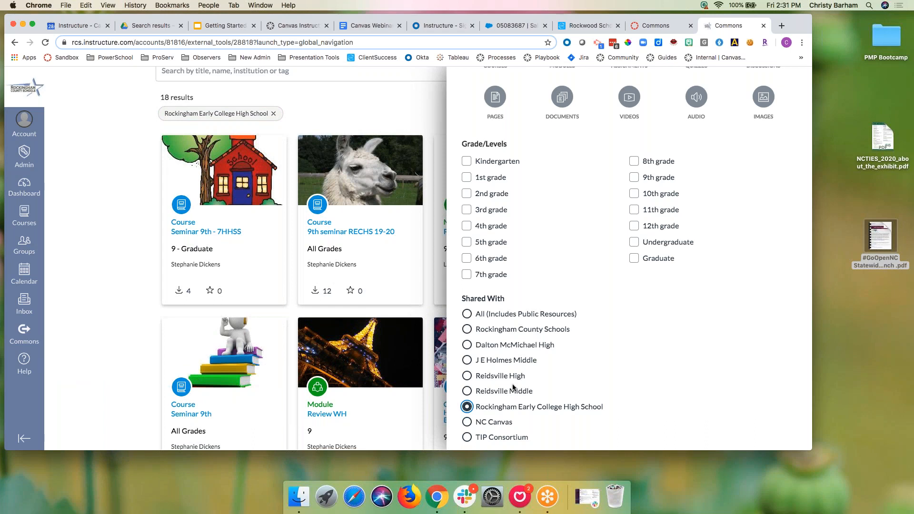
scroll(513, 387, "down", 3)
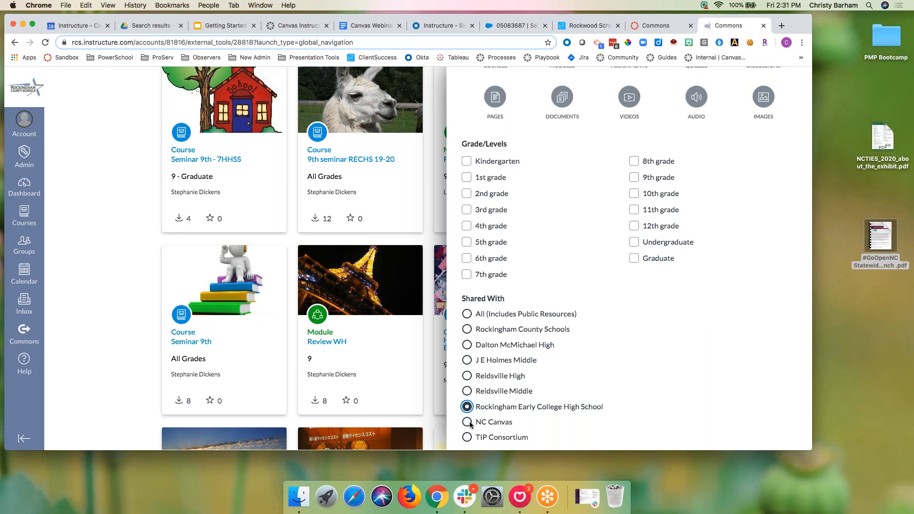
left_click(469, 423)
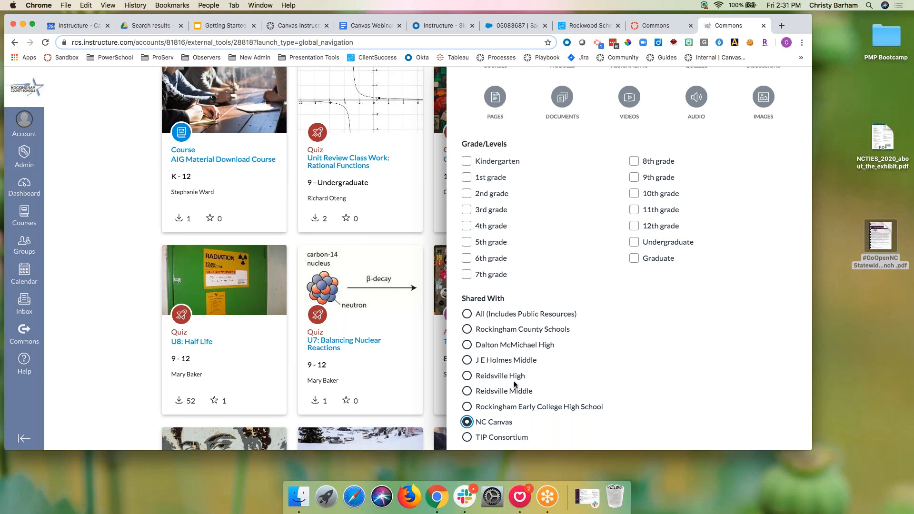
Step: Close the filter panel and scroll through the 729 NC Canvas results to Load more and back
left_click(149, 320)
scroll(445, 258, "up", 3)
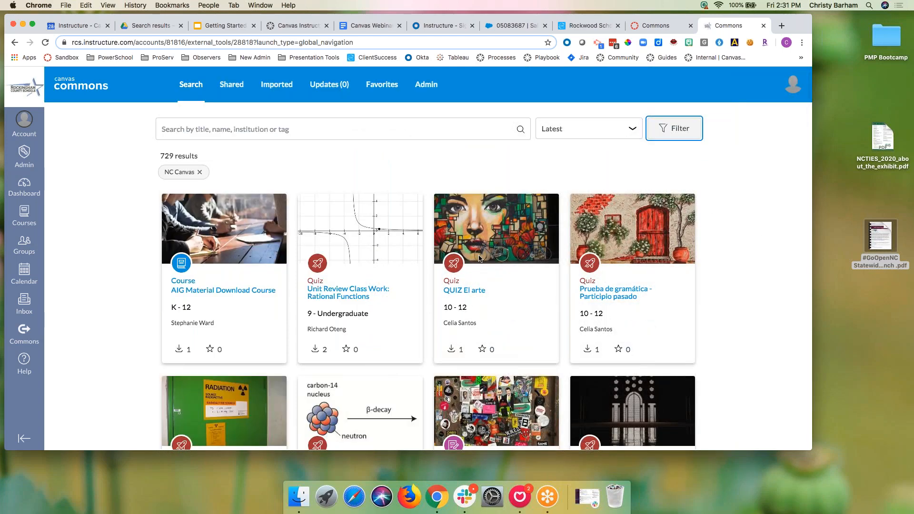
scroll(479, 258, "down", 1)
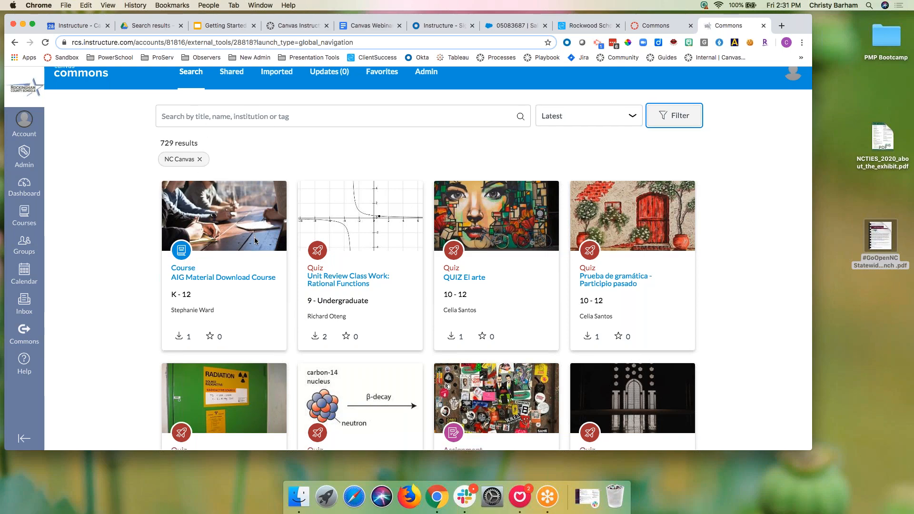
scroll(254, 238, "down", 5)
scroll(254, 238, "down", 20)
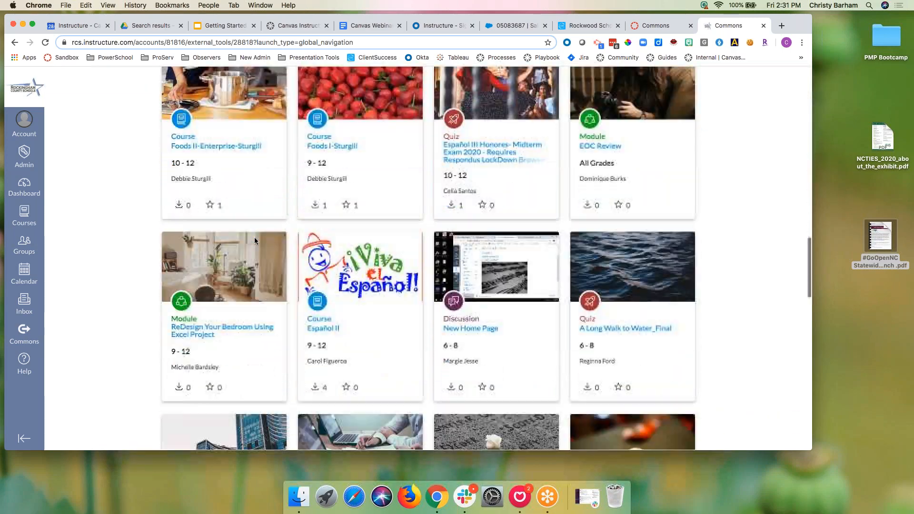
scroll(254, 237, "down", 15)
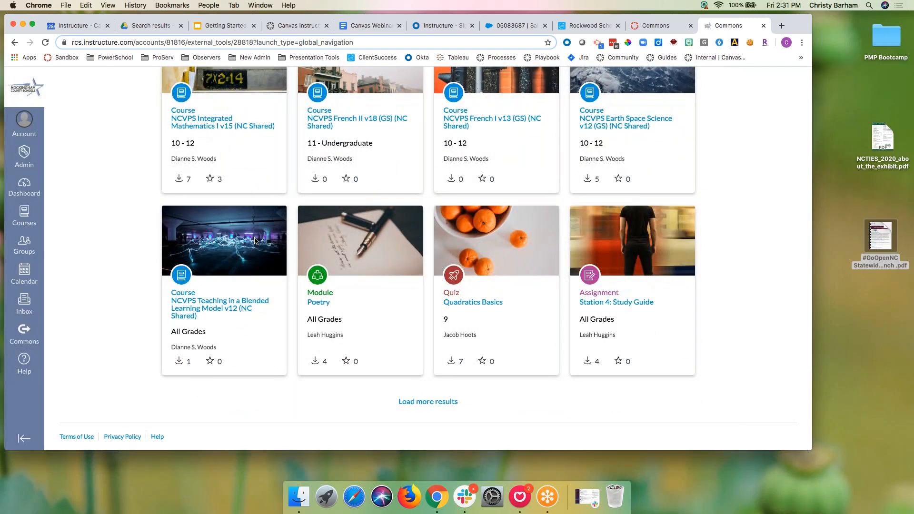
scroll(254, 240, "up", 20)
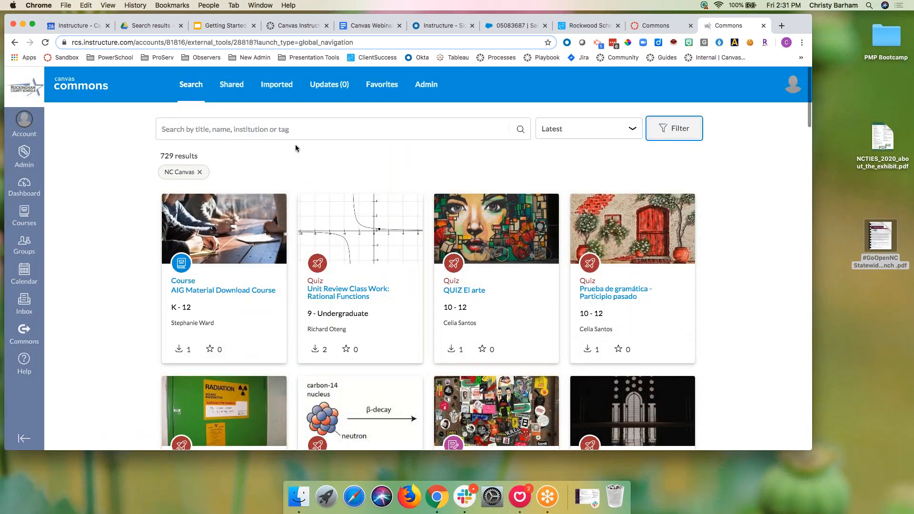
left_click(305, 126)
Step: Search the NC Canvas resources for 'dlc' and scroll through the results
type("dlc")
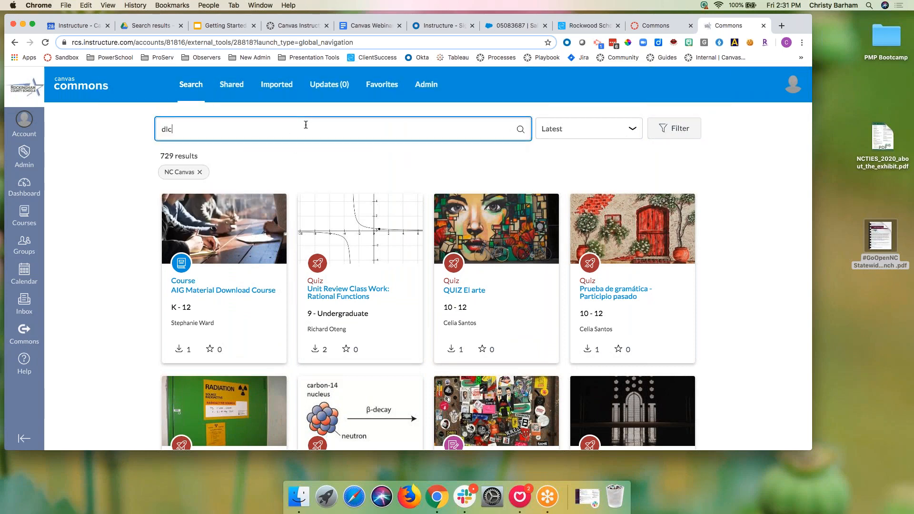
key("Return")
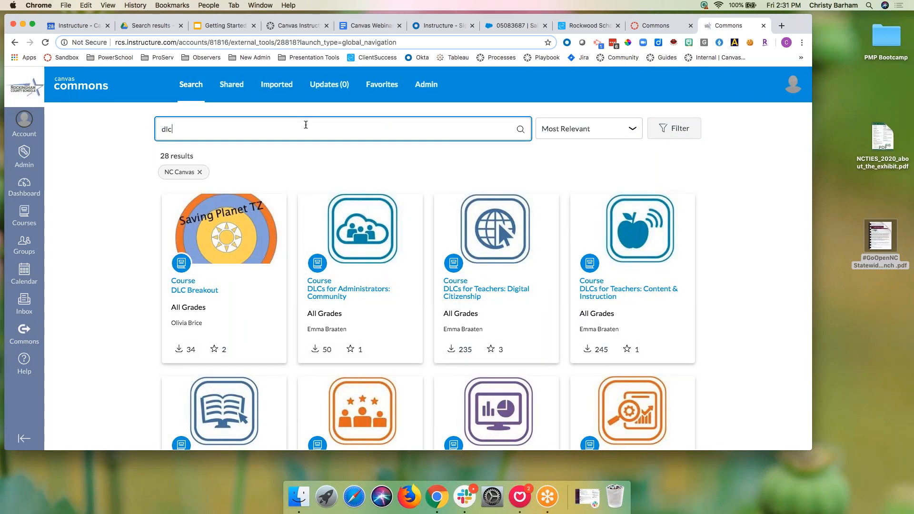
scroll(380, 302, "down", 1)
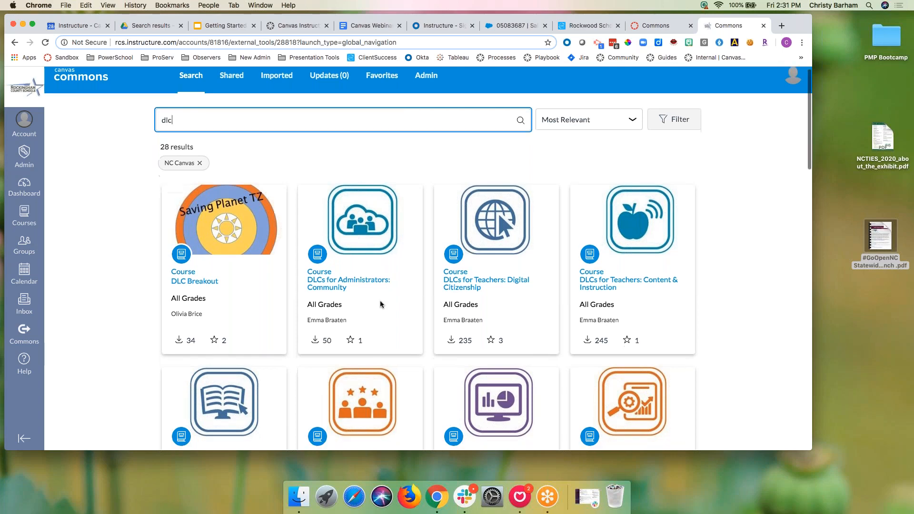
scroll(379, 301, "down", 3)
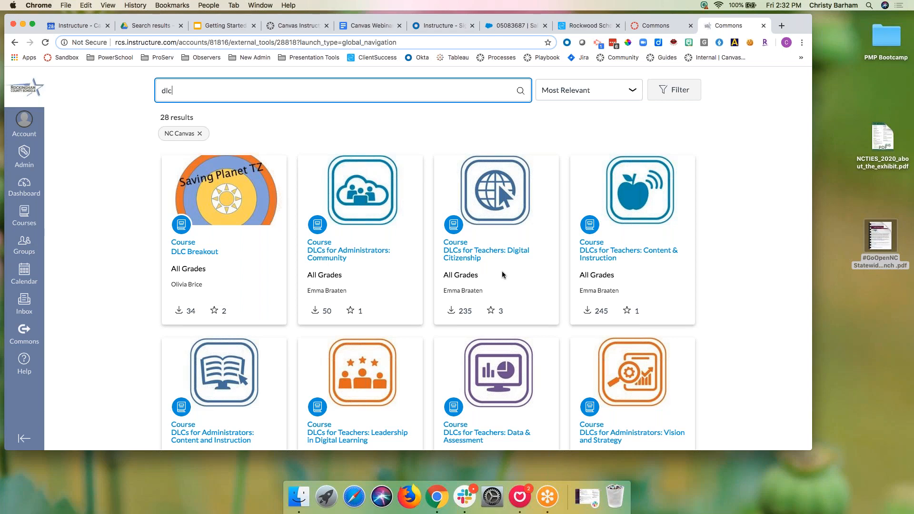
scroll(502, 275, "down", 15)
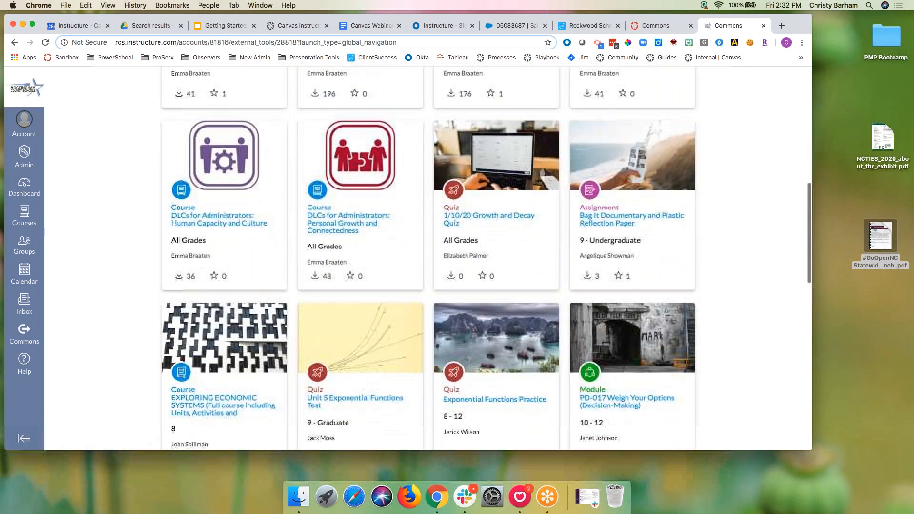
scroll(503, 275, "up", 15)
Step: Replace the query with 'ncvps' and browse the 42 NCVPS course results
double_click(169, 103)
type("nc")
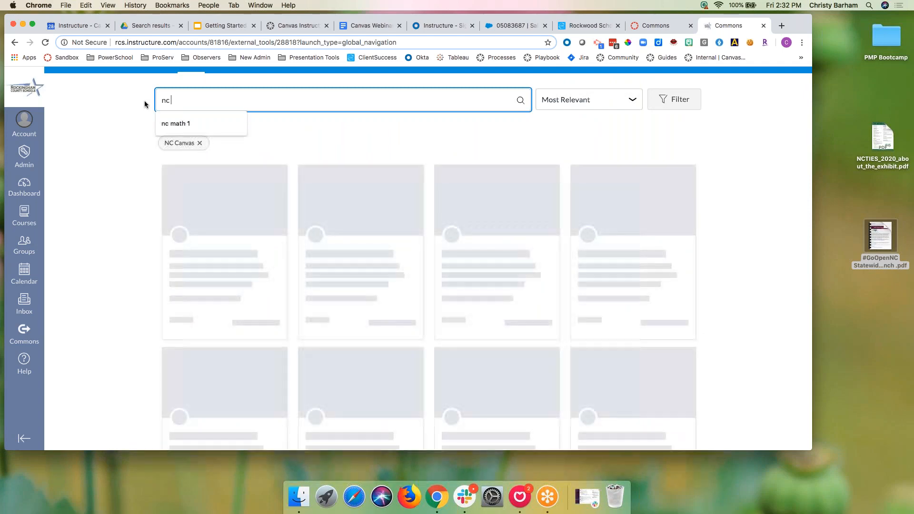
type("vps")
key("Return")
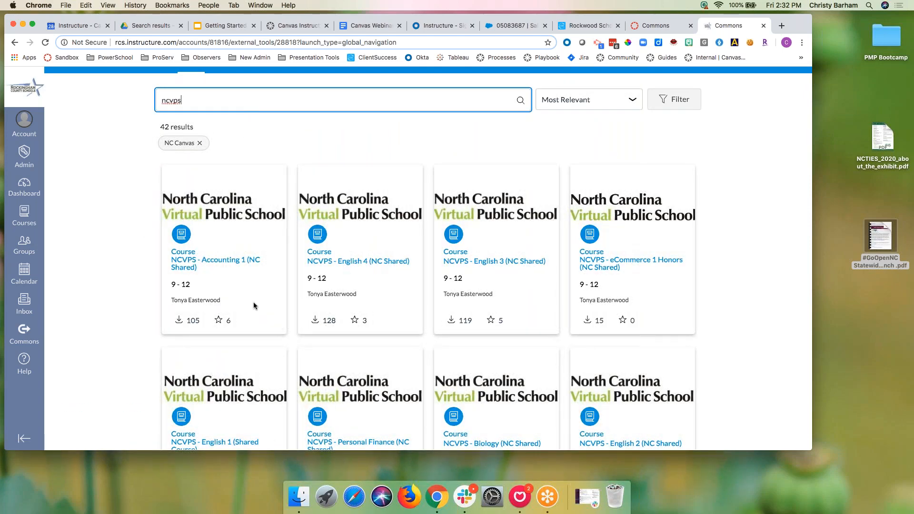
scroll(226, 235, "down", 5)
scroll(227, 237, "down", 8)
scroll(226, 236, "down", 15)
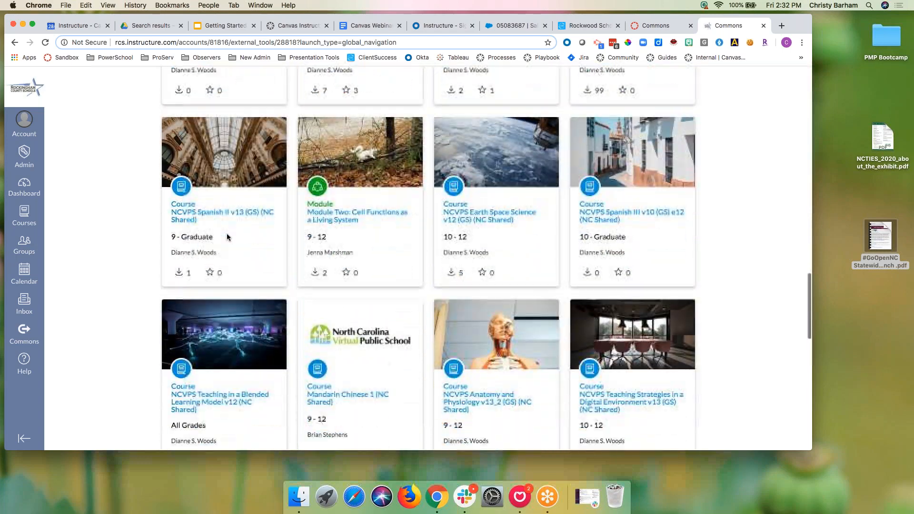
scroll(227, 236, "down", 12)
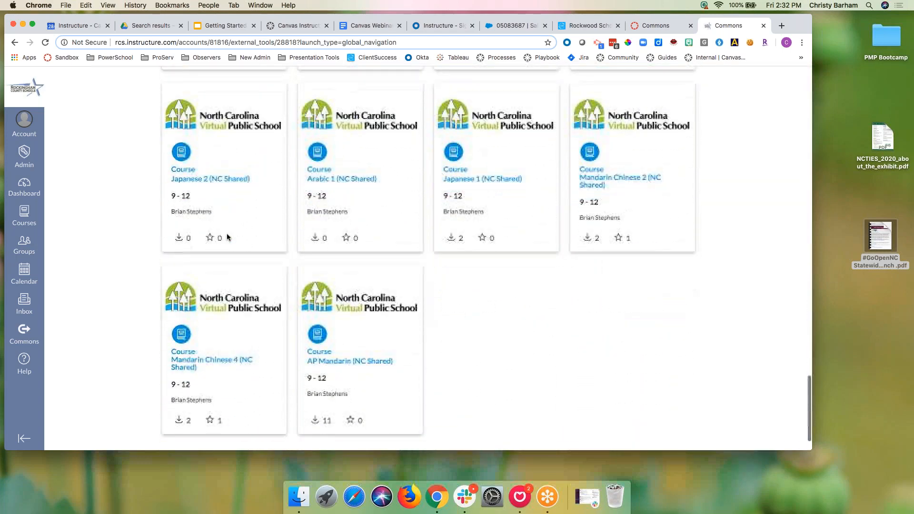
scroll(227, 237, "down", 1)
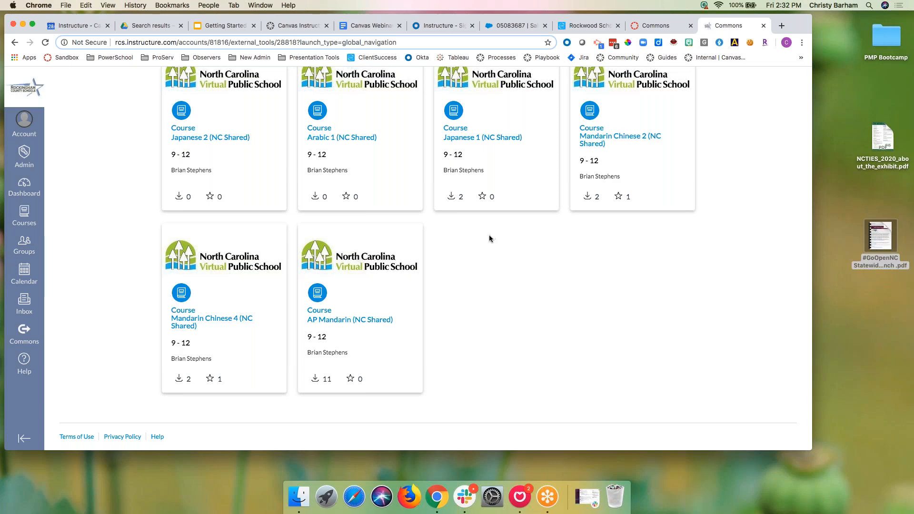
scroll(489, 237, "up", 10)
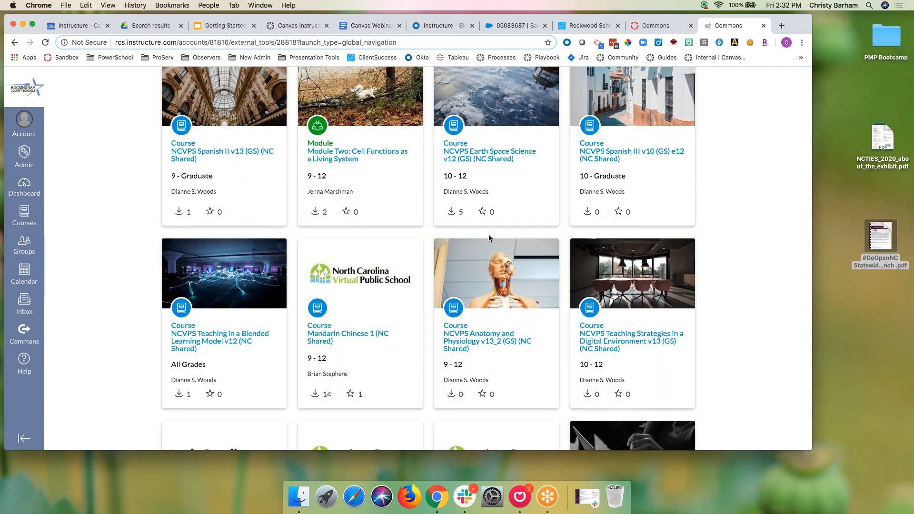
scroll(489, 234, "up", 10)
scroll(488, 234, "up", 6)
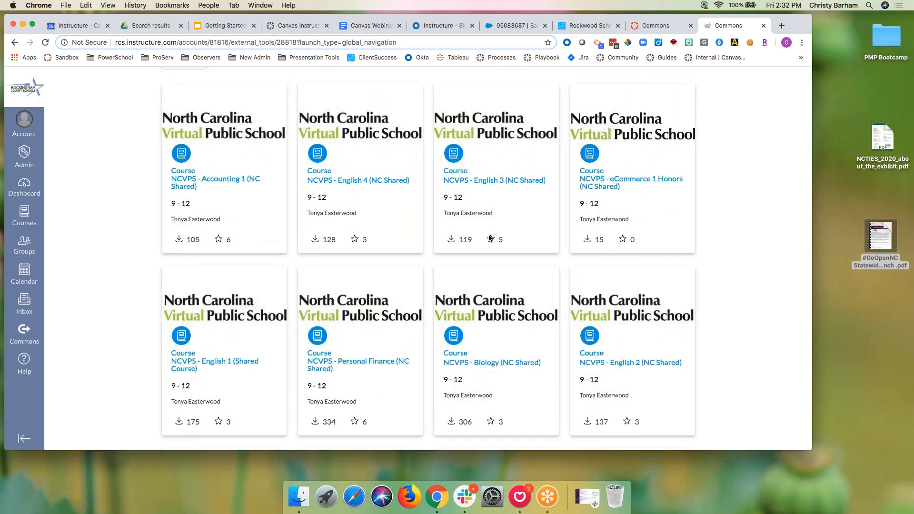
scroll(489, 236, "up", 4)
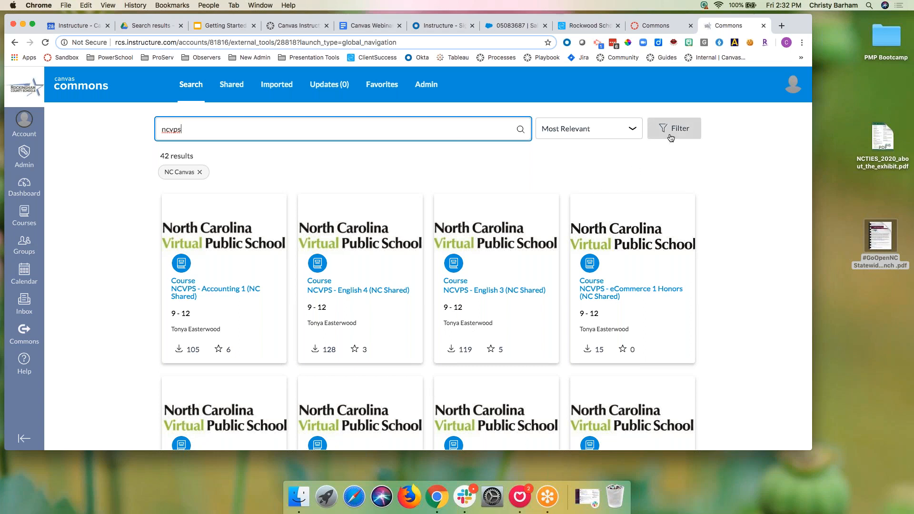
Step: Search for 'book study' and open the Microsoft Excel and Excel Expert 2016 (With Honors Assignments) course
left_click_drag(254, 136, 163, 129)
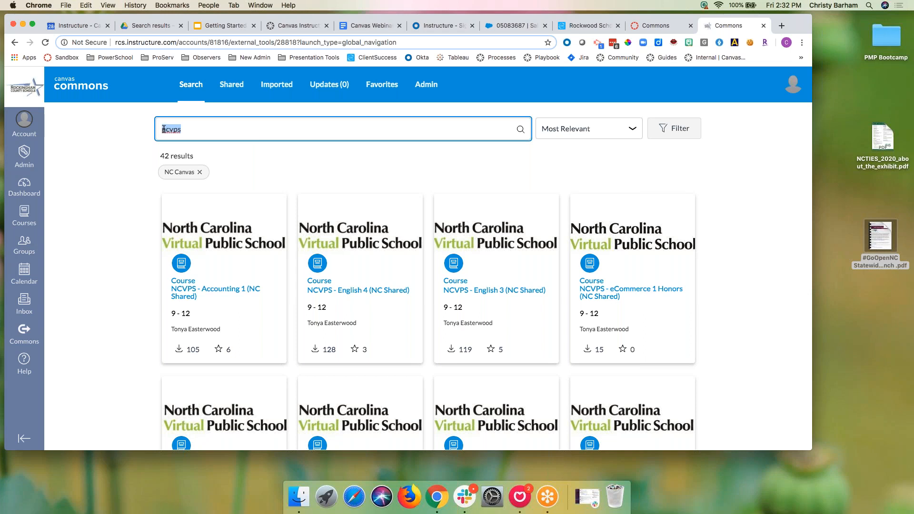
type("book sut")
key("BackSpace")
key("BackSpace")
type("tudy")
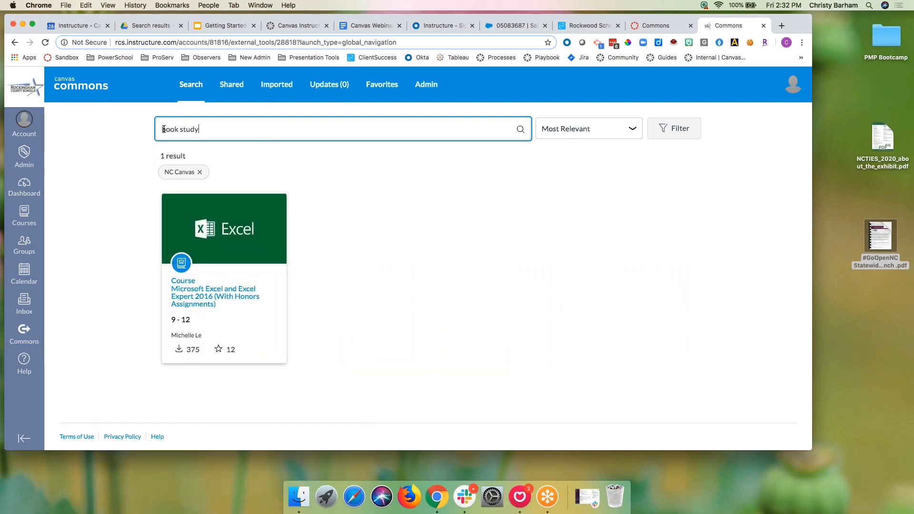
left_click(229, 289)
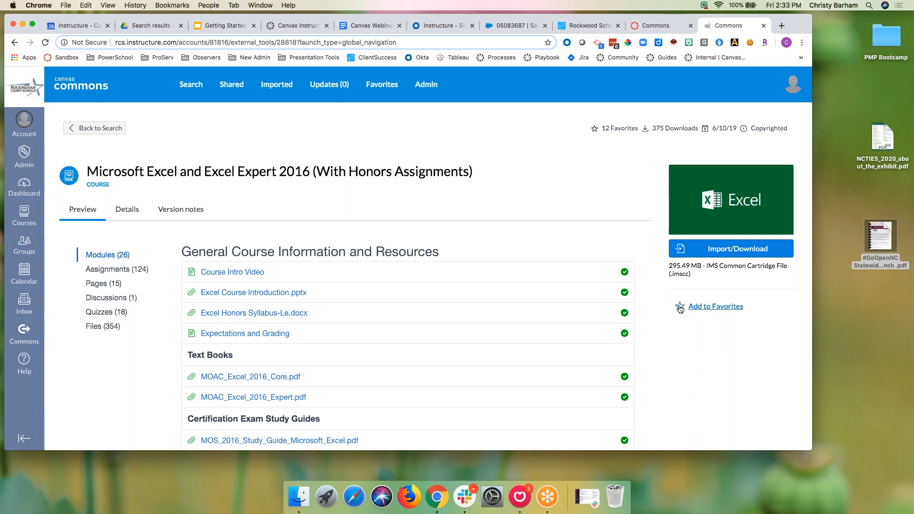
Step: Favorite the Excel course and scroll its modules from General Course Information to Career Research Project
left_click(679, 308)
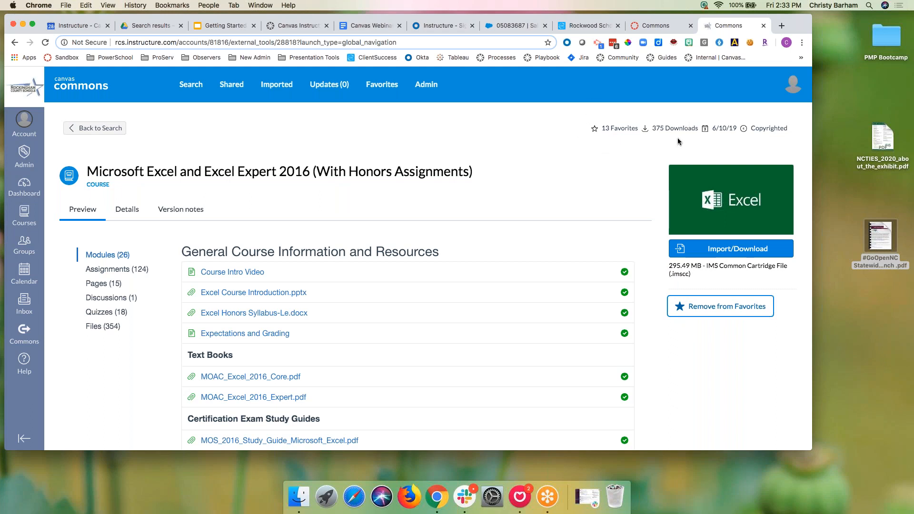
scroll(538, 208, "down", 1)
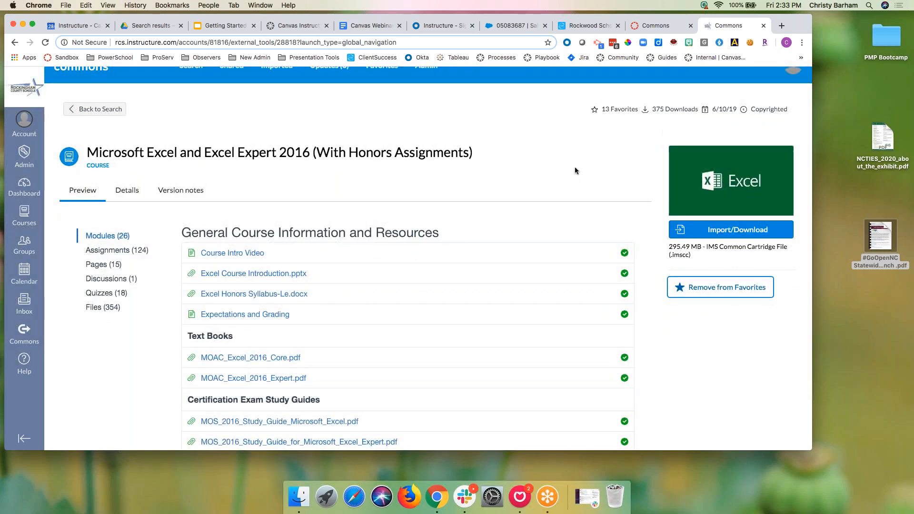
scroll(505, 214, "down", 1)
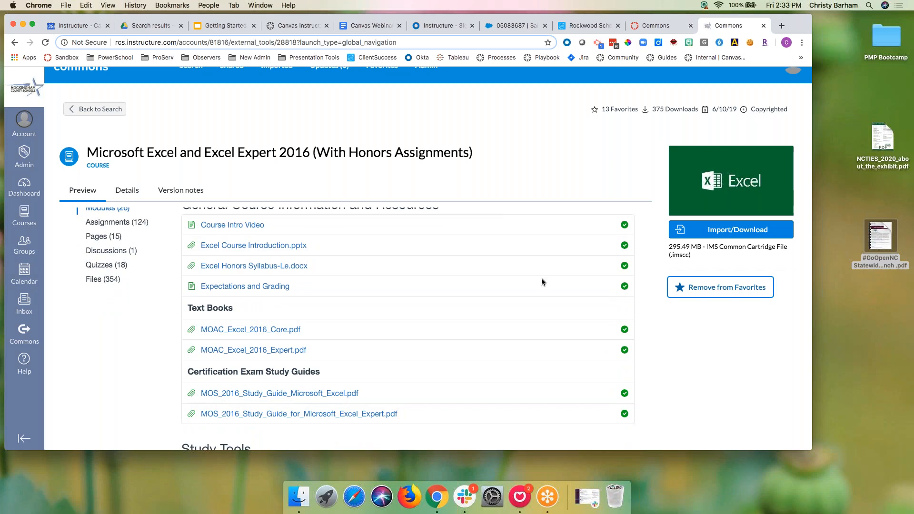
scroll(541, 281, "down", 15)
scroll(541, 281, "down", 20)
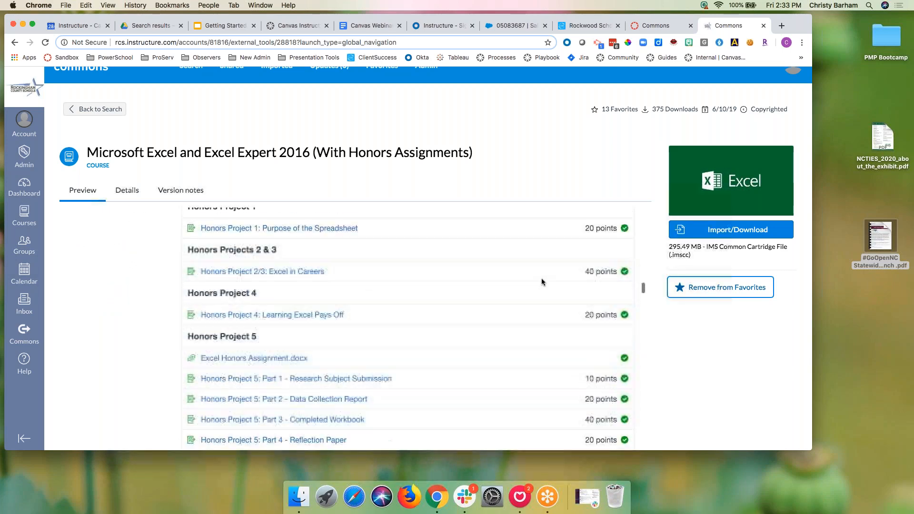
scroll(706, 350, "down", 3)
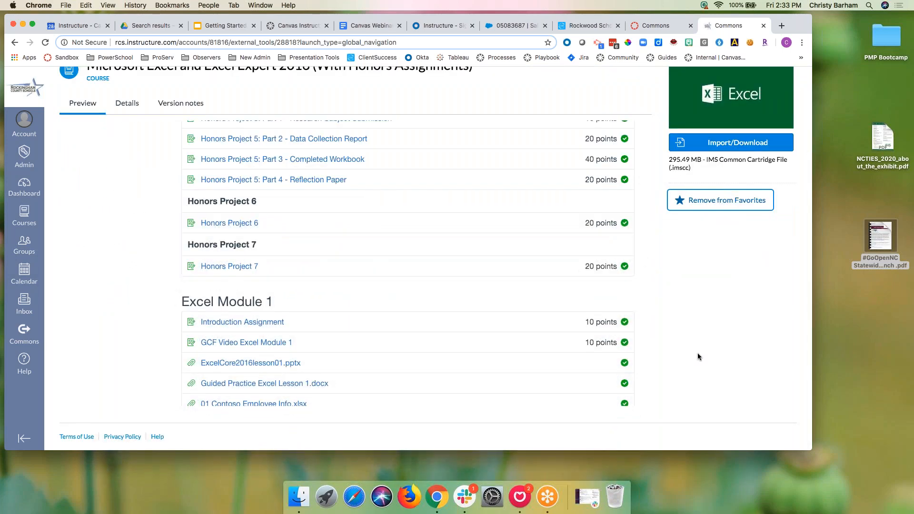
scroll(407, 261, "down", 20)
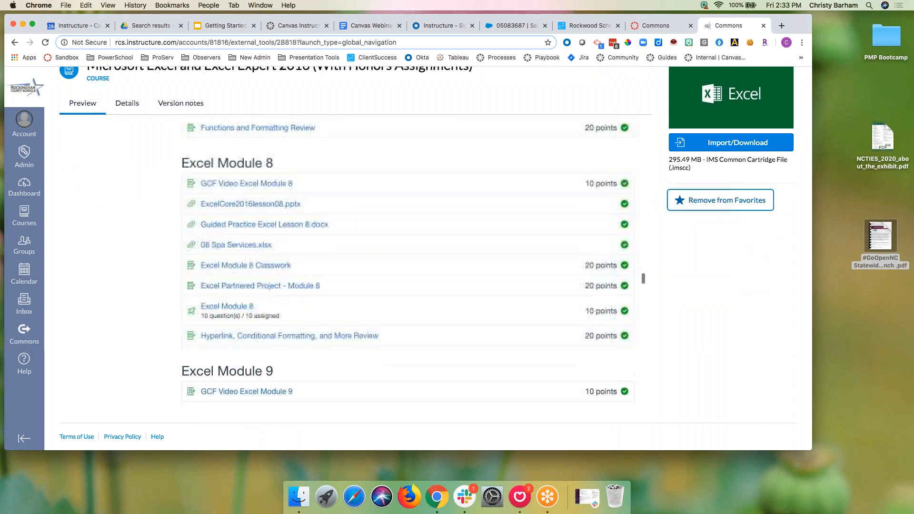
scroll(521, 371, "down", 20)
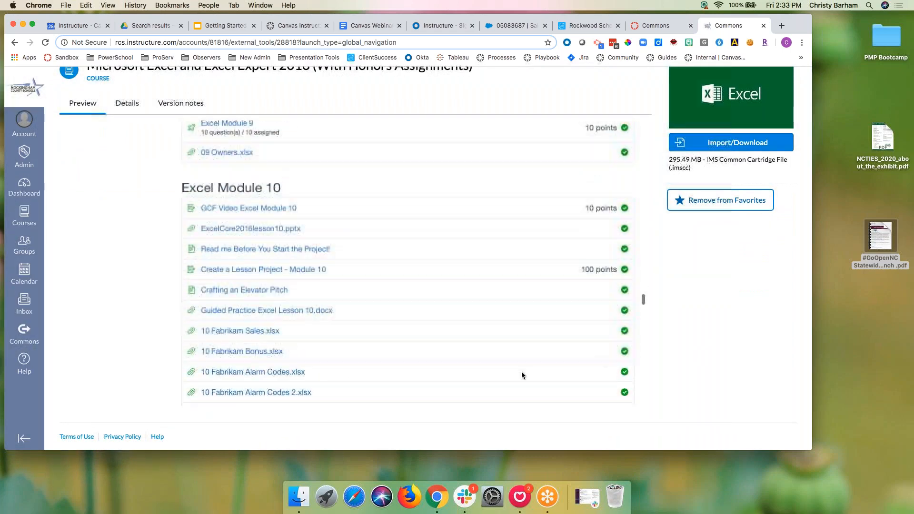
scroll(521, 374, "down", 15)
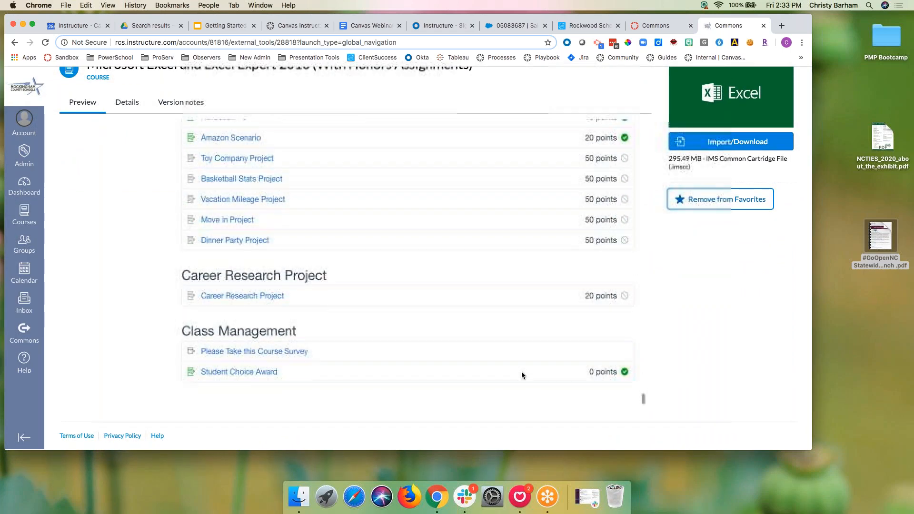
scroll(522, 371, "up", 20)
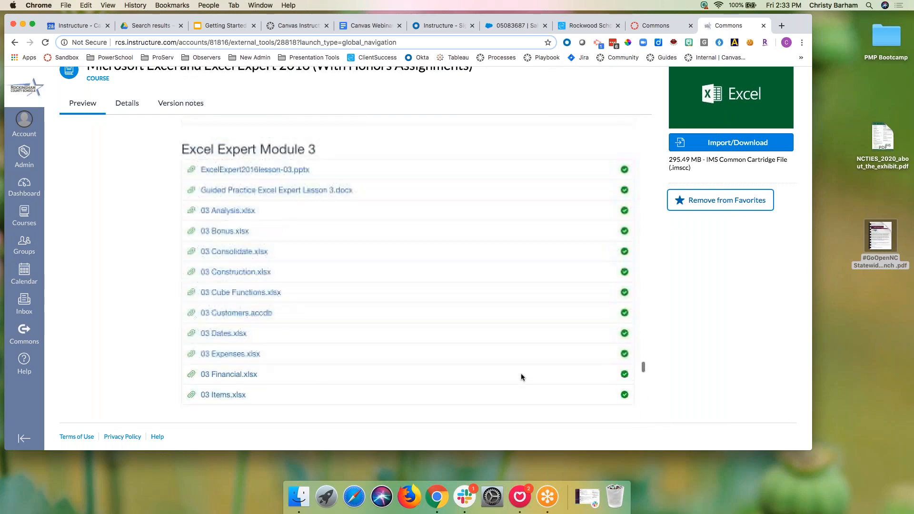
scroll(521, 381, "up", 20)
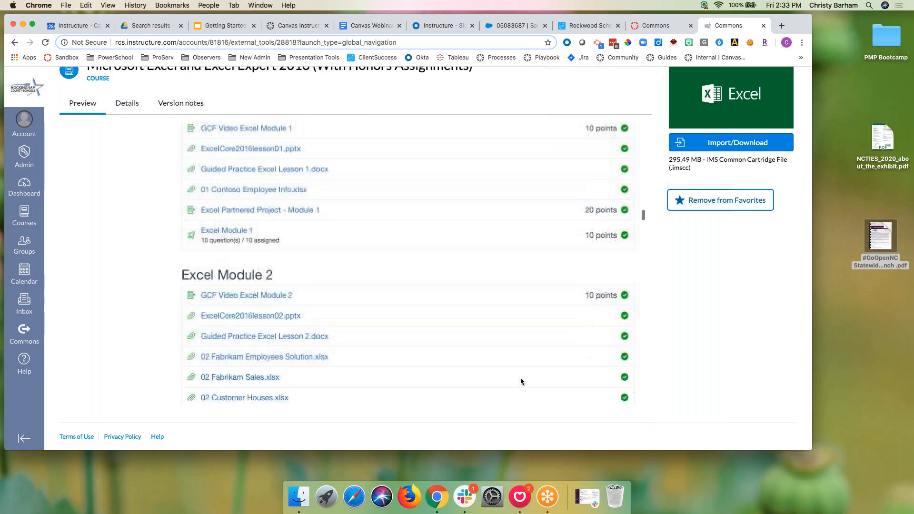
scroll(521, 380, "up", 20)
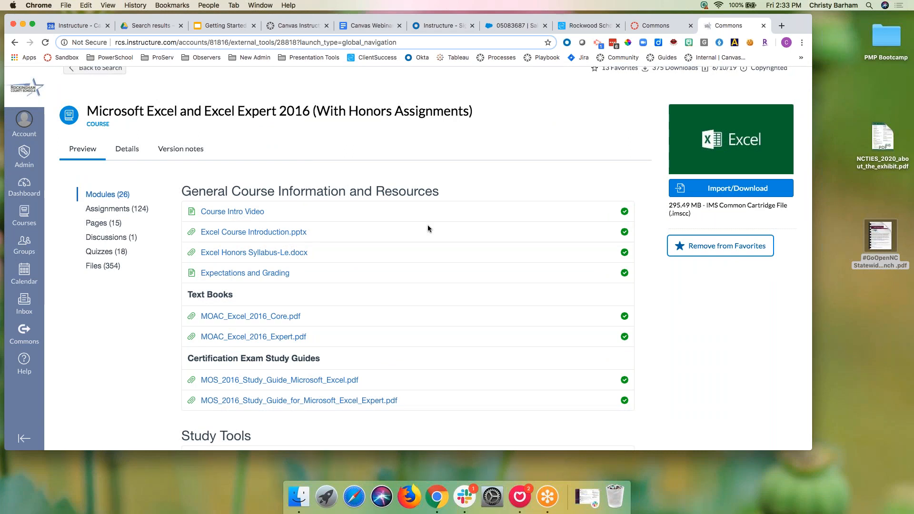
Step: Page through the course preview from the Course Intro Video to the 290-page Excel 2016 textbook PDF
left_click(257, 212)
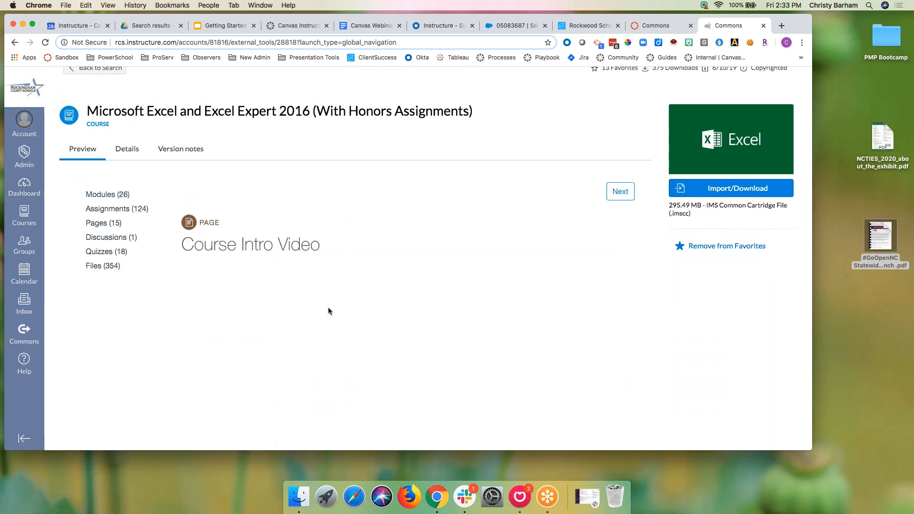
scroll(328, 309, "down", 2)
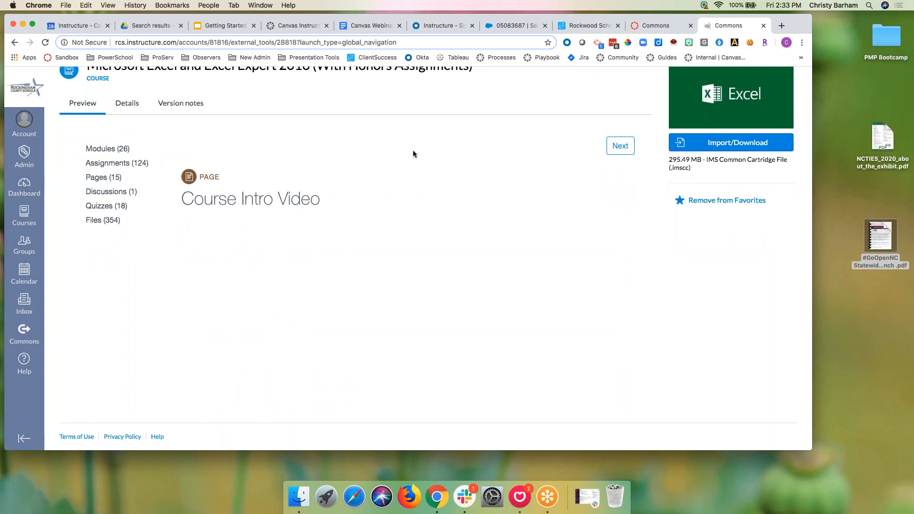
left_click(618, 151)
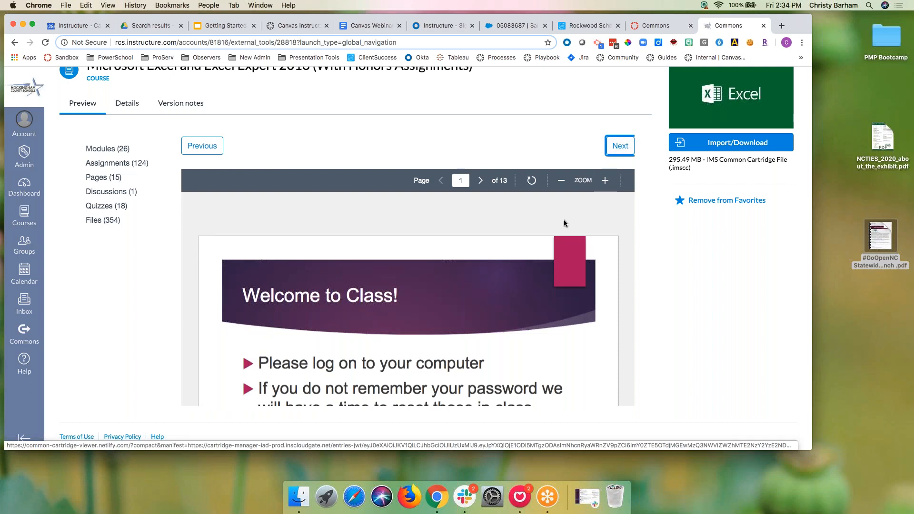
left_click(618, 151)
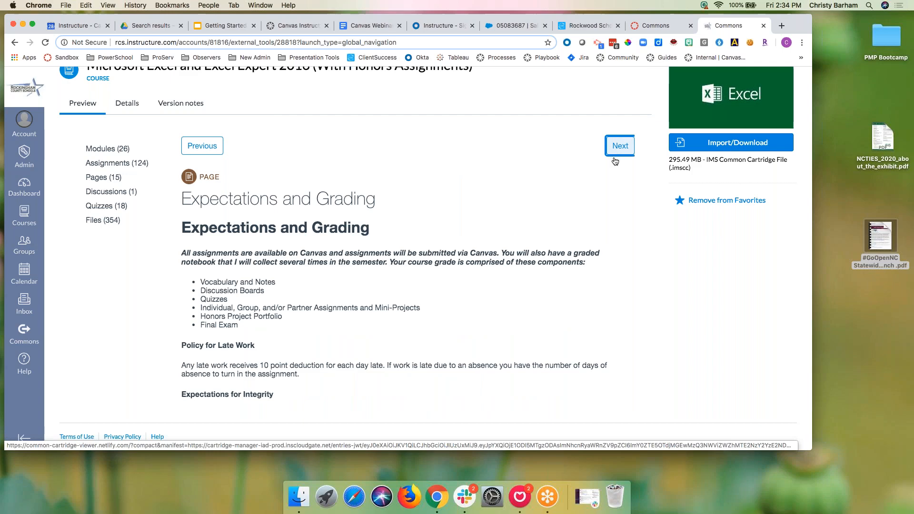
scroll(510, 305, "down", 5)
scroll(516, 295, "up", 5)
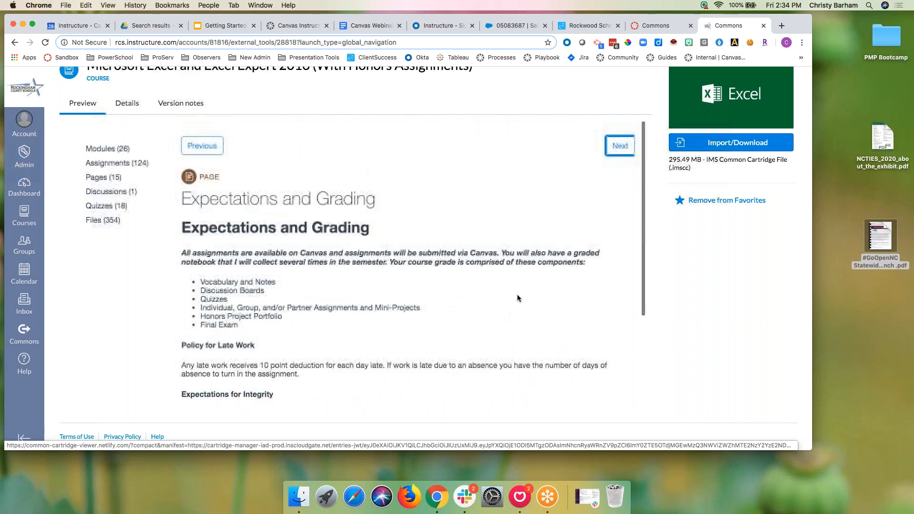
left_click(621, 152)
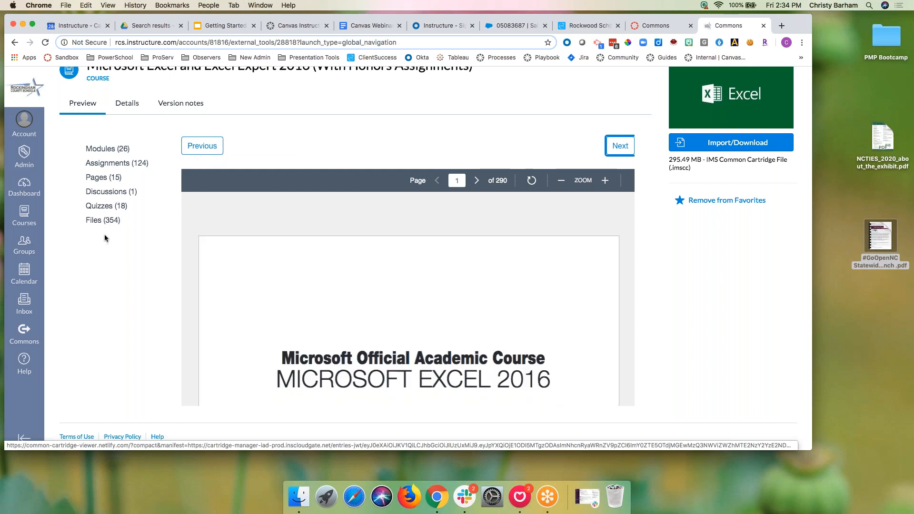
scroll(136, 103, "up", 3)
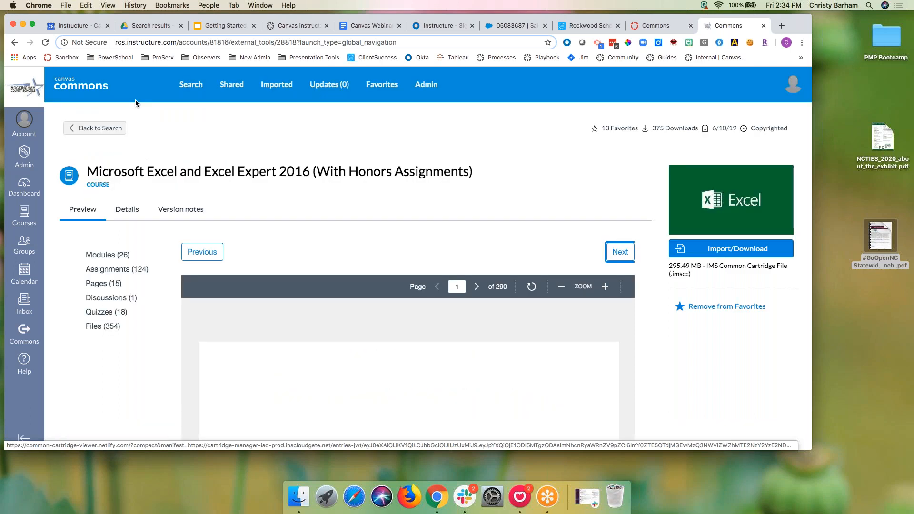
left_click(124, 210)
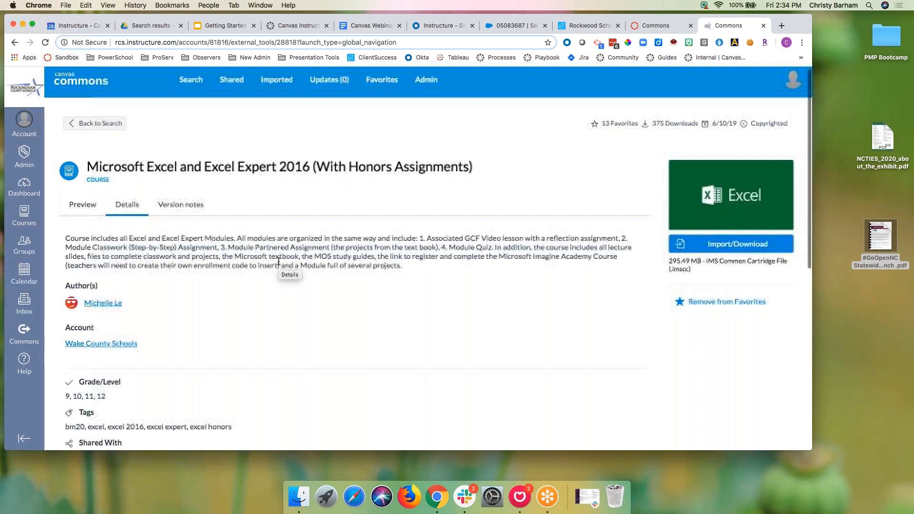
Step: Read the Excel course details: description, grades 9–12, excel 2016 tags, NC Canvas sharing and reviews
scroll(278, 262, "down", 2)
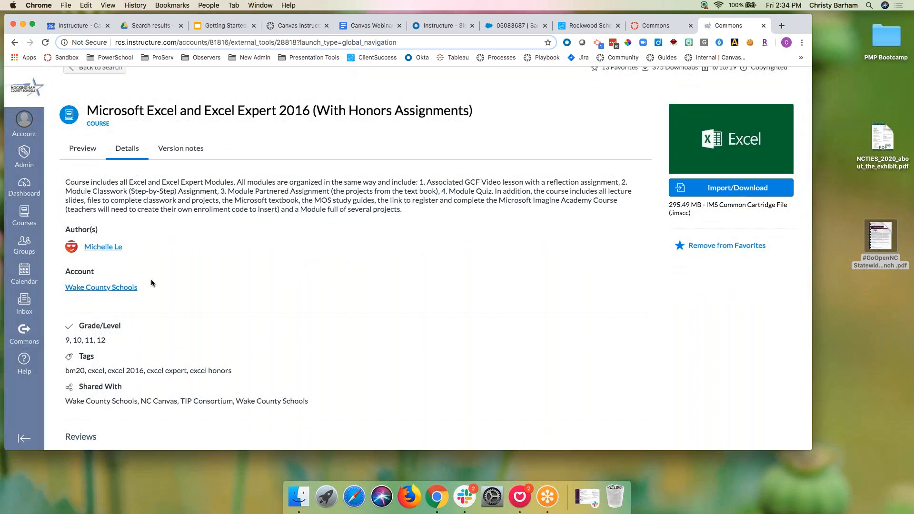
scroll(163, 256, "down", 2)
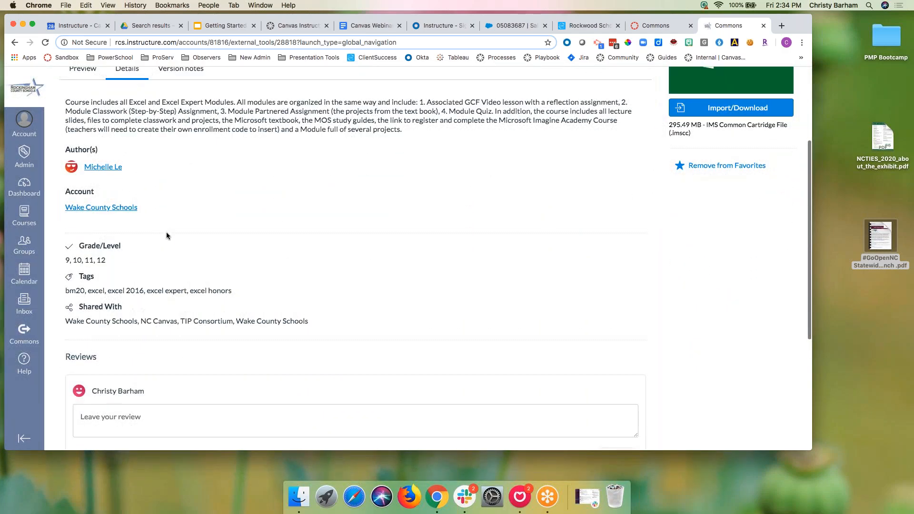
scroll(167, 230, "down", 3)
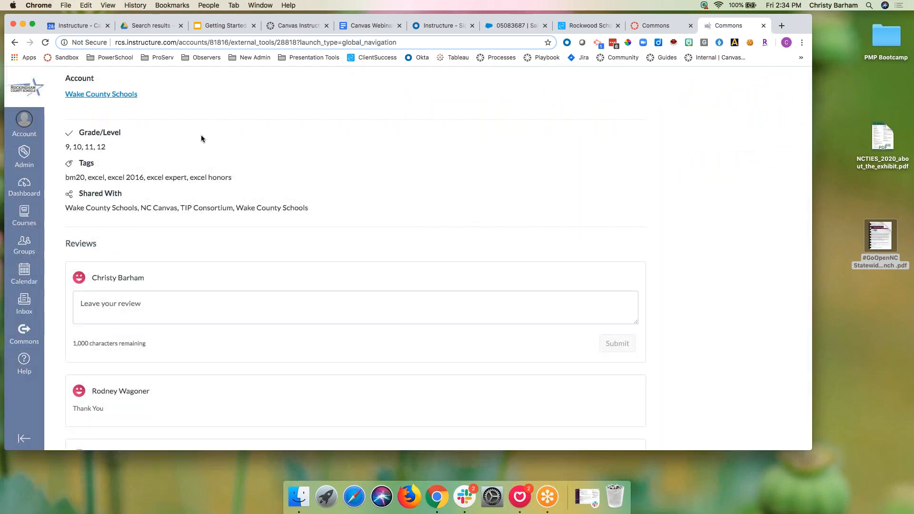
scroll(203, 139, "up", 3)
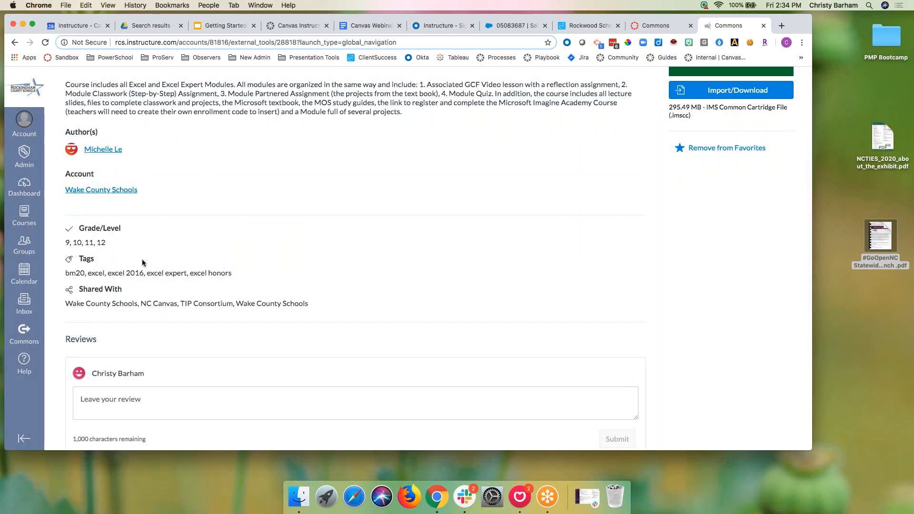
scroll(142, 262, "down", 3)
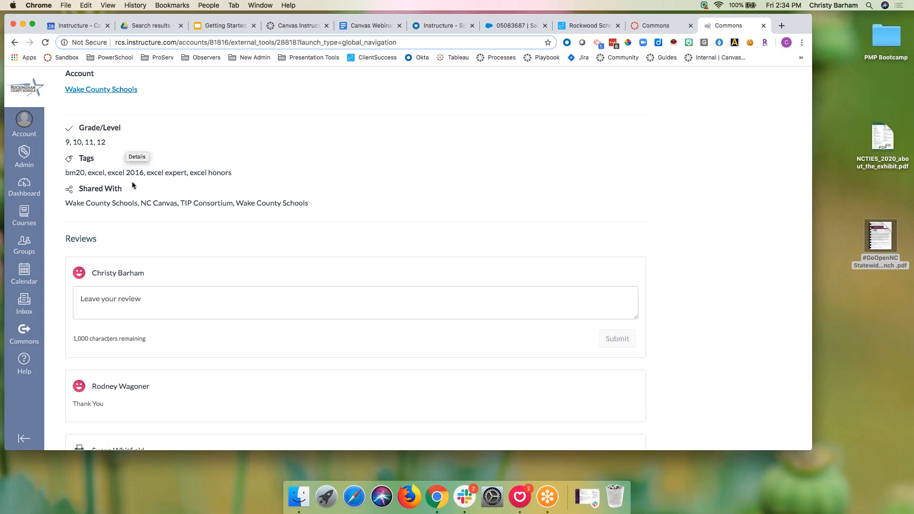
scroll(197, 183, "down", 1)
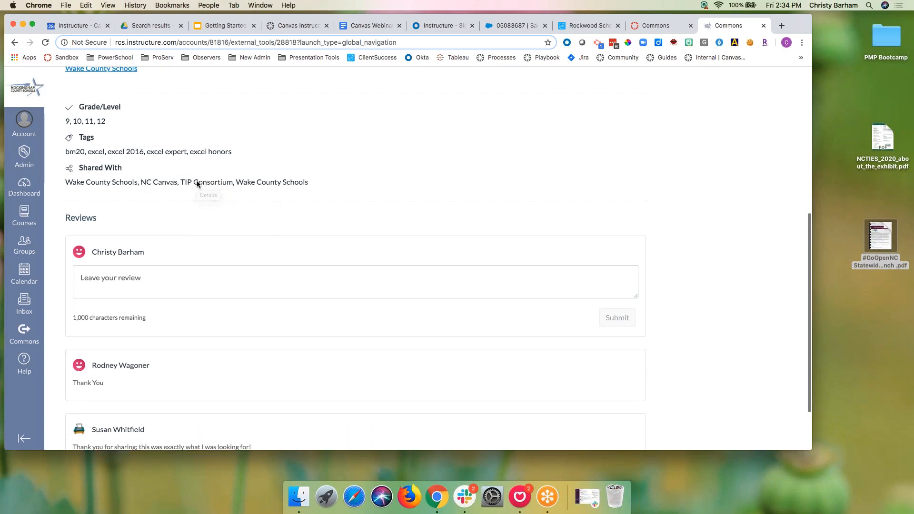
scroll(197, 184, "down", 1)
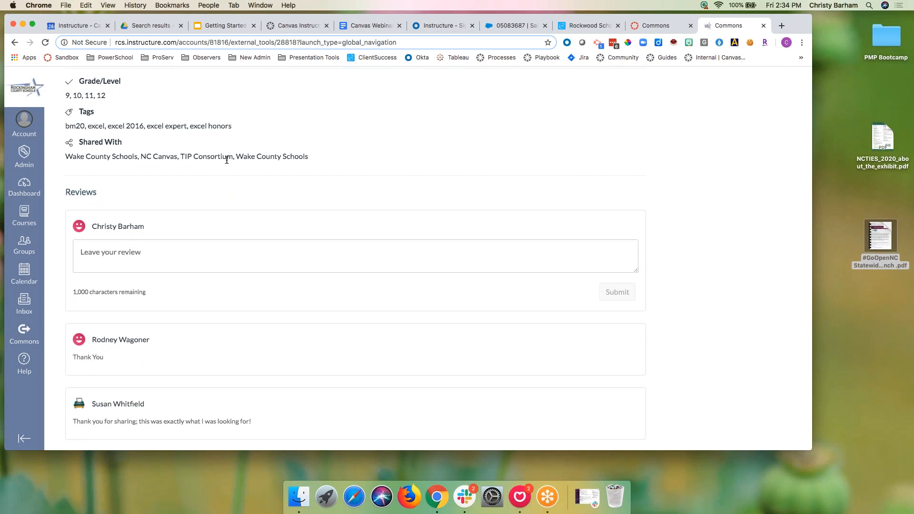
scroll(228, 172, "down", 2)
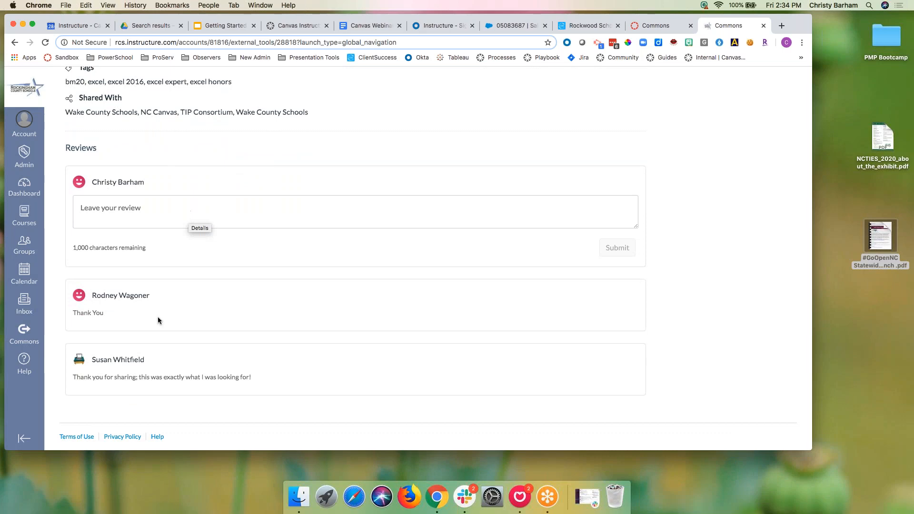
scroll(178, 328, "up", 10)
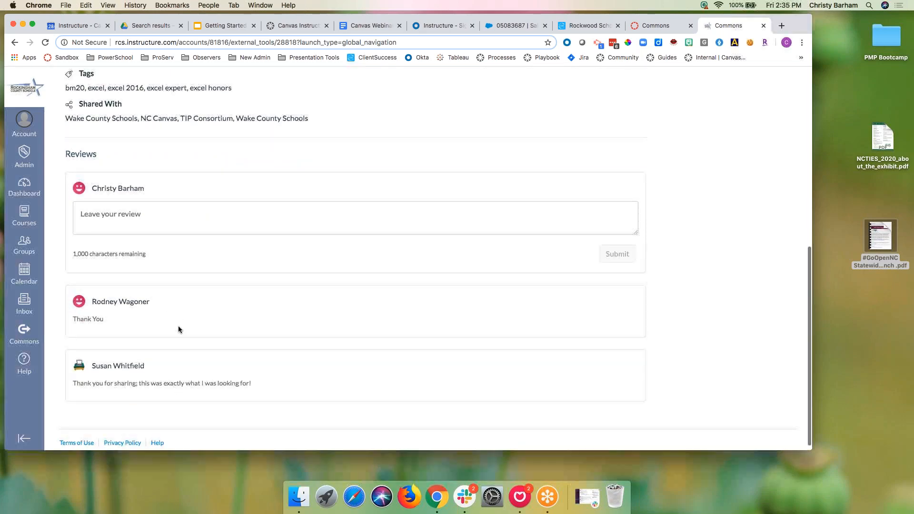
scroll(178, 329, "up", 2)
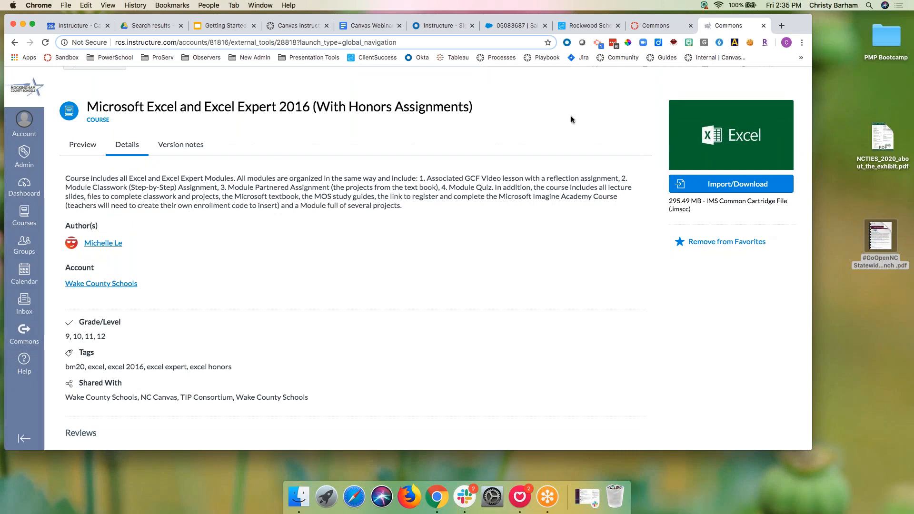
scroll(558, 160, "up", 3)
scroll(572, 179, "down", 14)
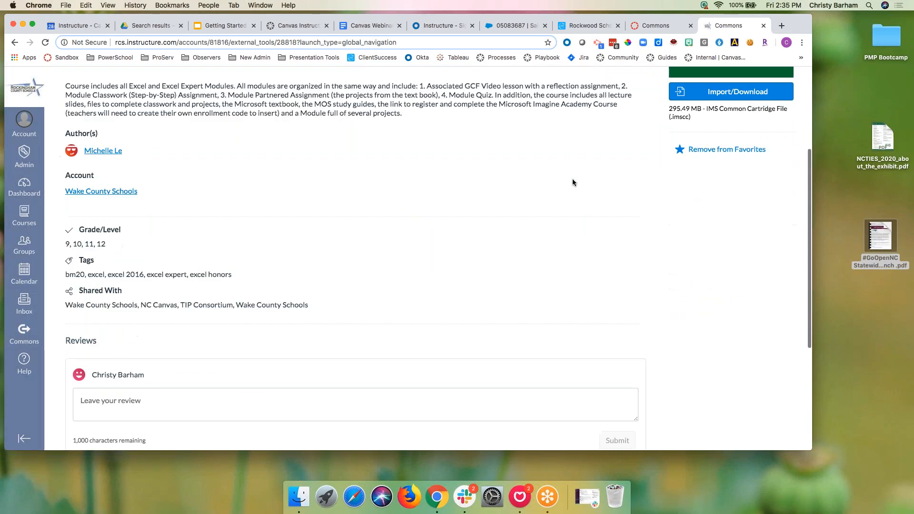
scroll(486, 320, "up", 12)
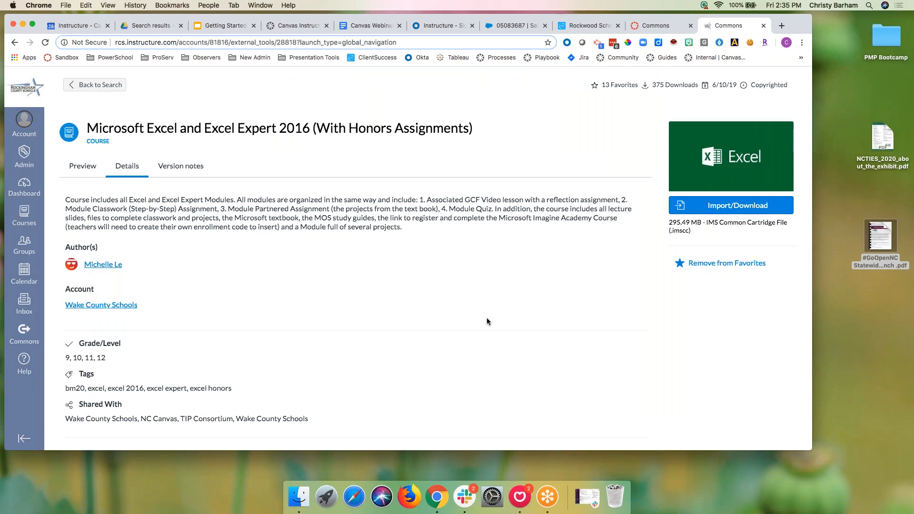
Step: Read the course's version notes, then return to the book study search results
left_click(199, 167)
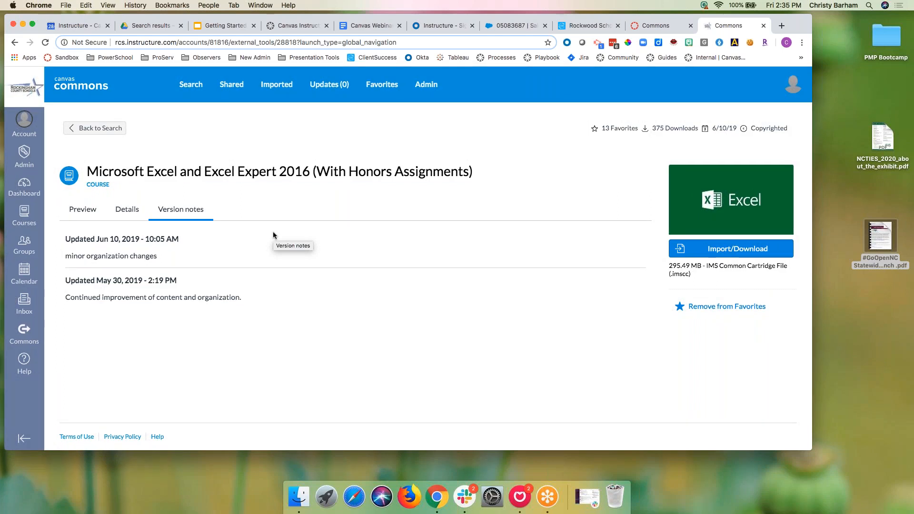
left_click(121, 127)
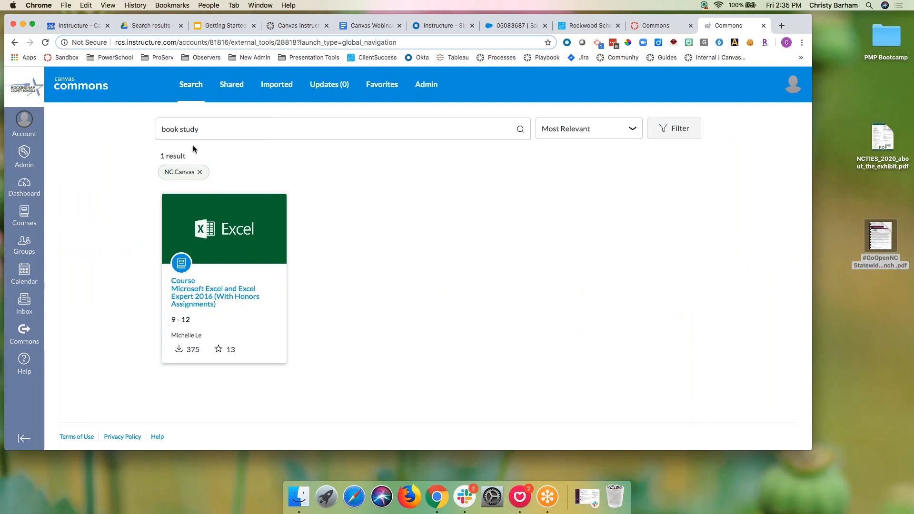
Step: Filter the Favorites list to Videos, which returns No Results Found
left_click(382, 84)
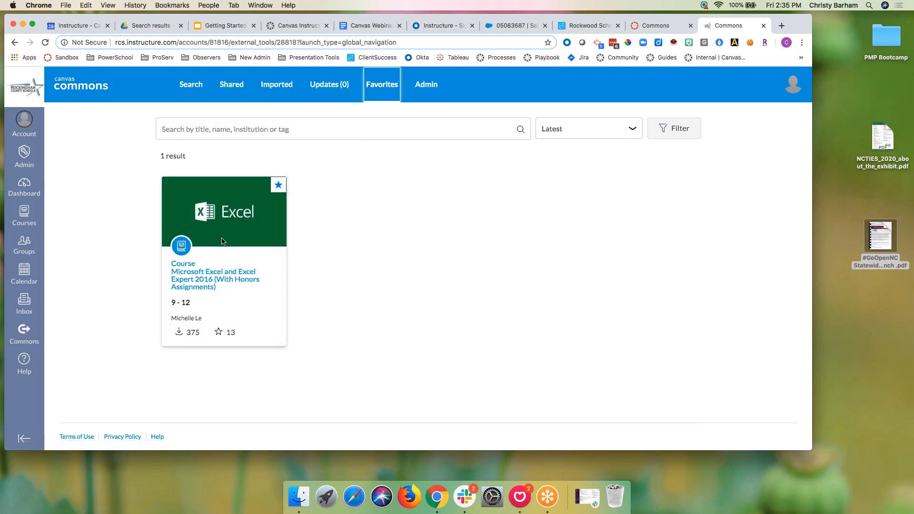
left_click(225, 137)
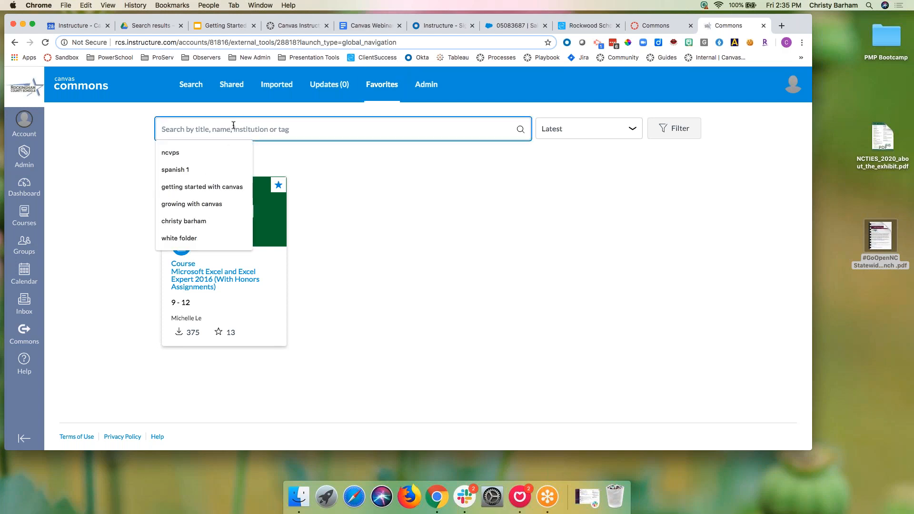
left_click(679, 133)
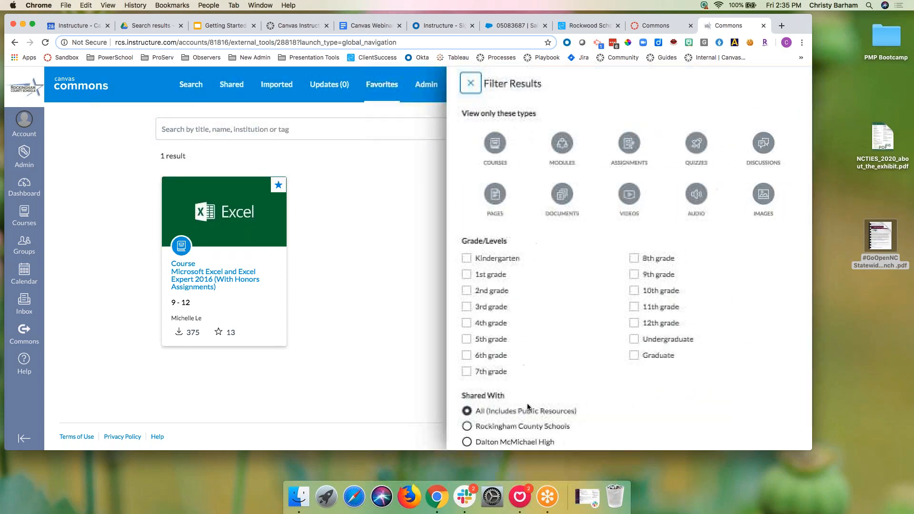
scroll(527, 407, "down", 3)
scroll(595, 309, "up", 3)
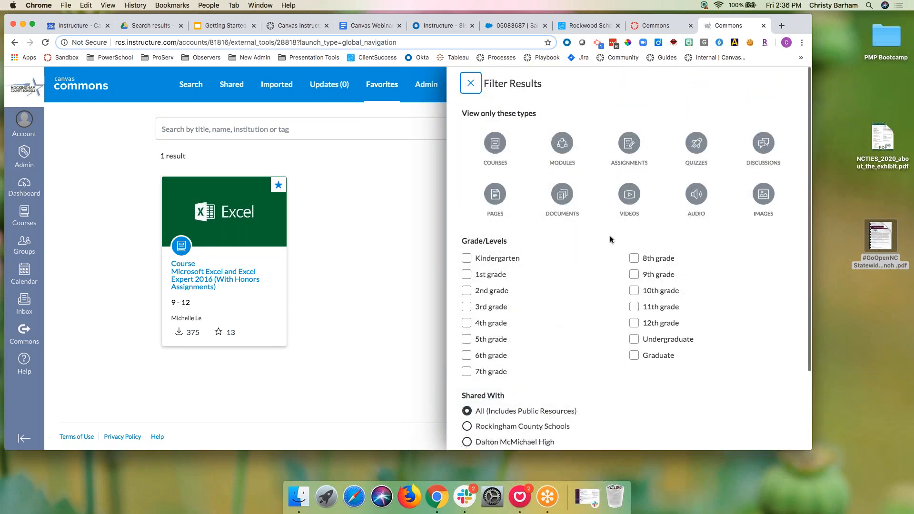
left_click(632, 203)
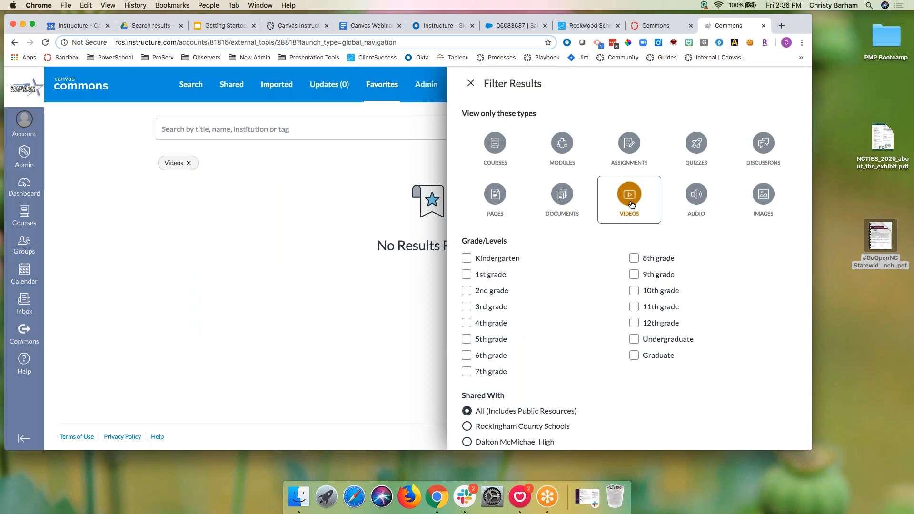
left_click(383, 273)
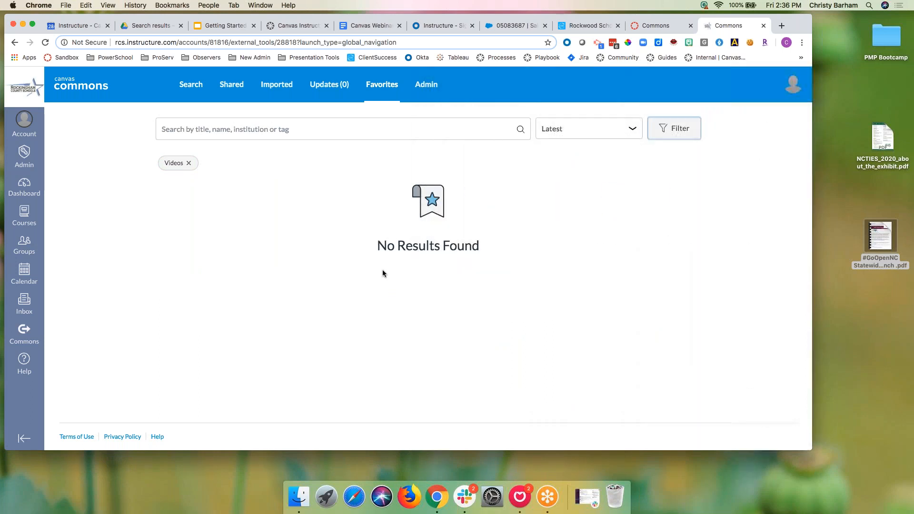
Step: Search all resources for 'math' limited to Videos
left_click(190, 85)
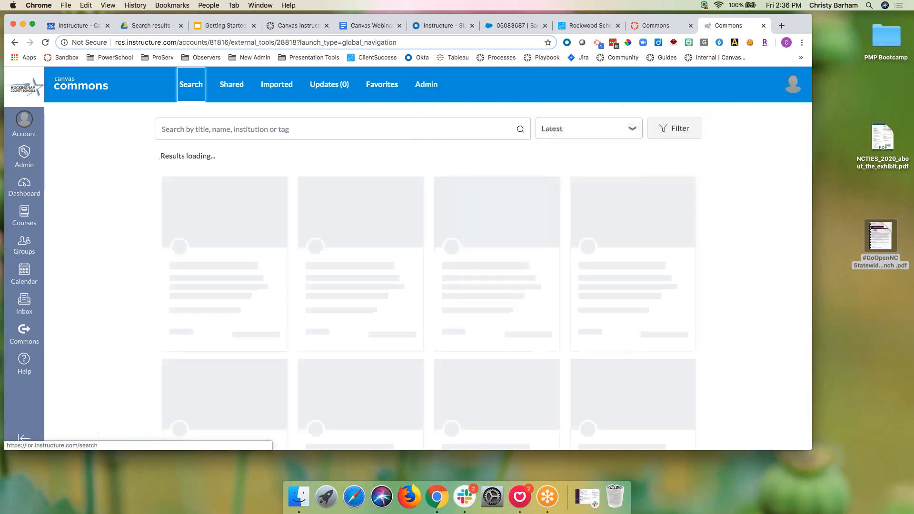
left_click(674, 128)
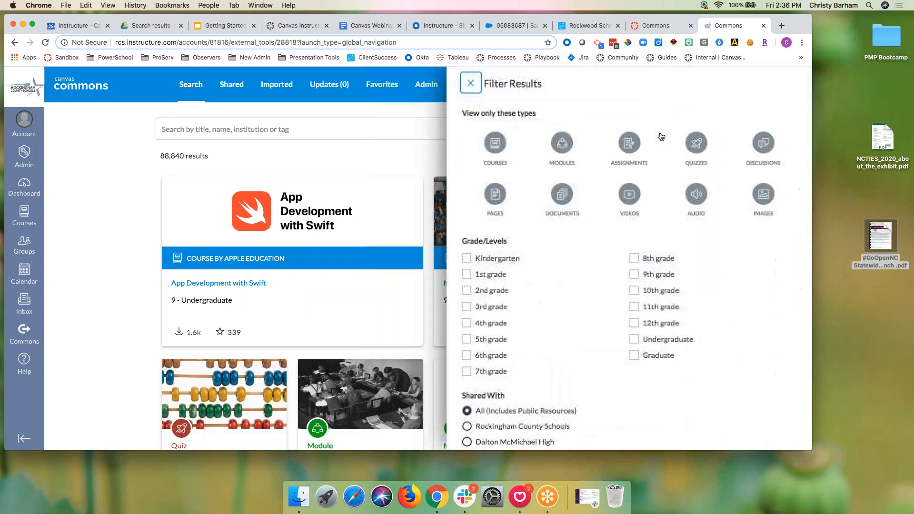
left_click(629, 195)
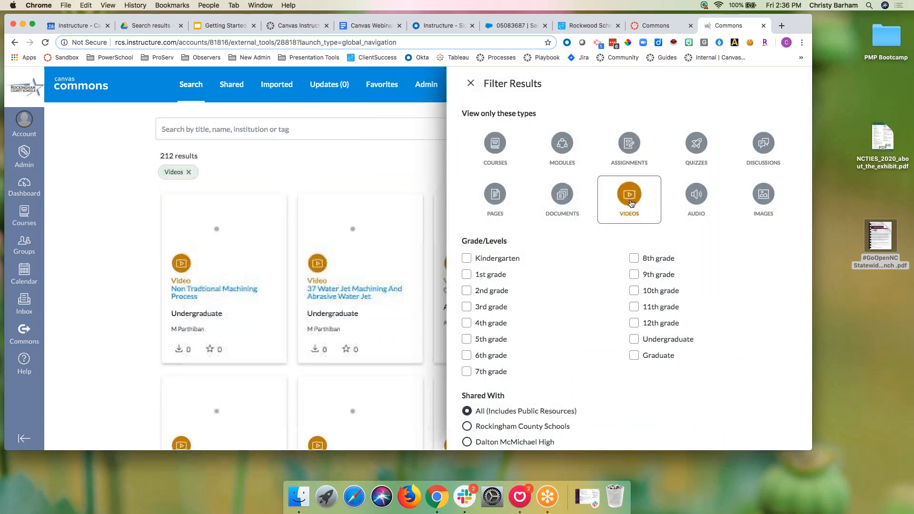
left_click(401, 132)
type("math")
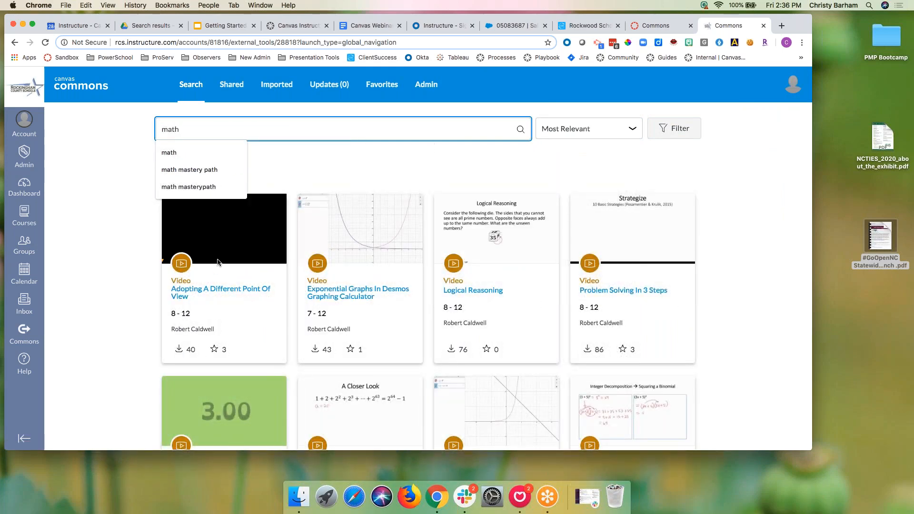
left_click(215, 349)
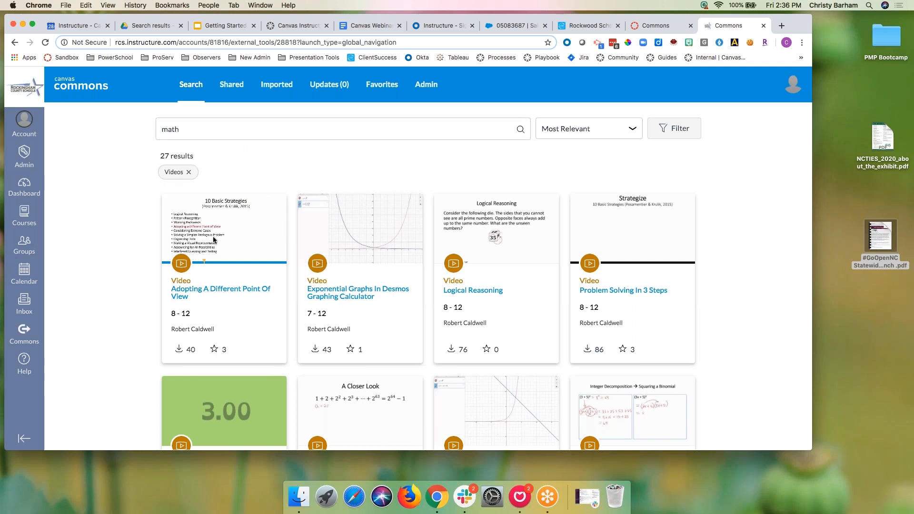
Step: Favorite the Adopting A Different Point Of View video, bringing it to 4 favorites
left_click(188, 292)
left_click(676, 299)
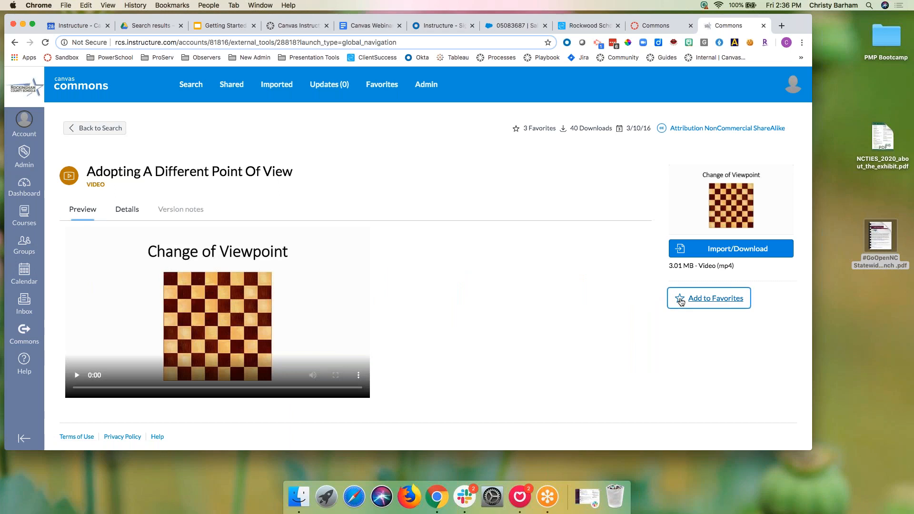
left_click(93, 129)
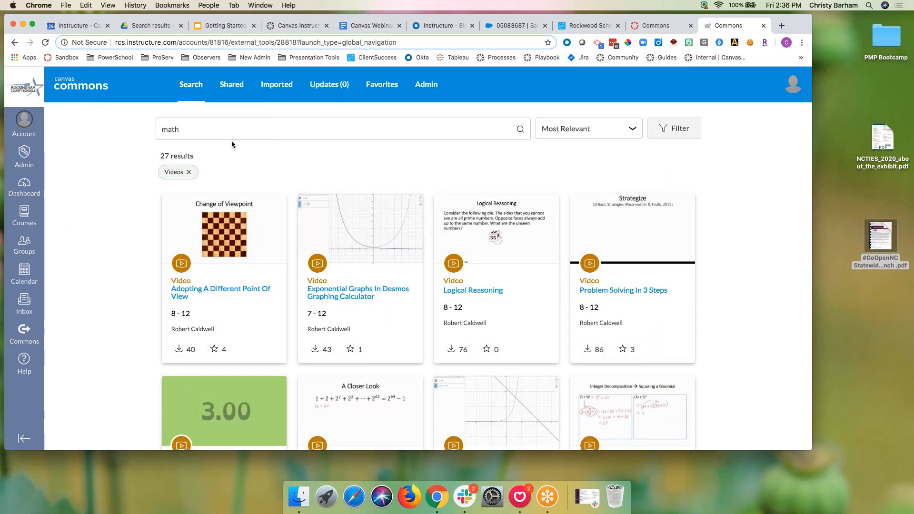
Step: Replace the Videos filter with Modules and favorite the IA - Mathematical Exploration module
left_click(188, 172)
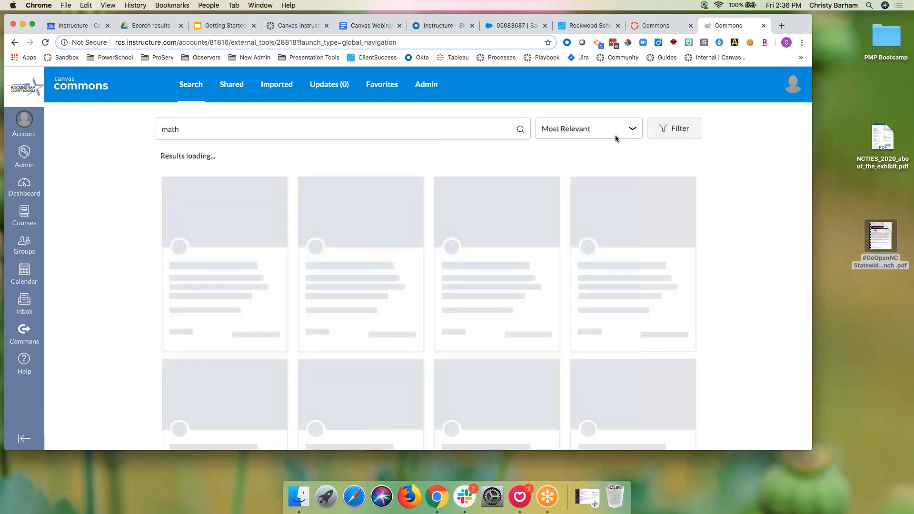
left_click(663, 135)
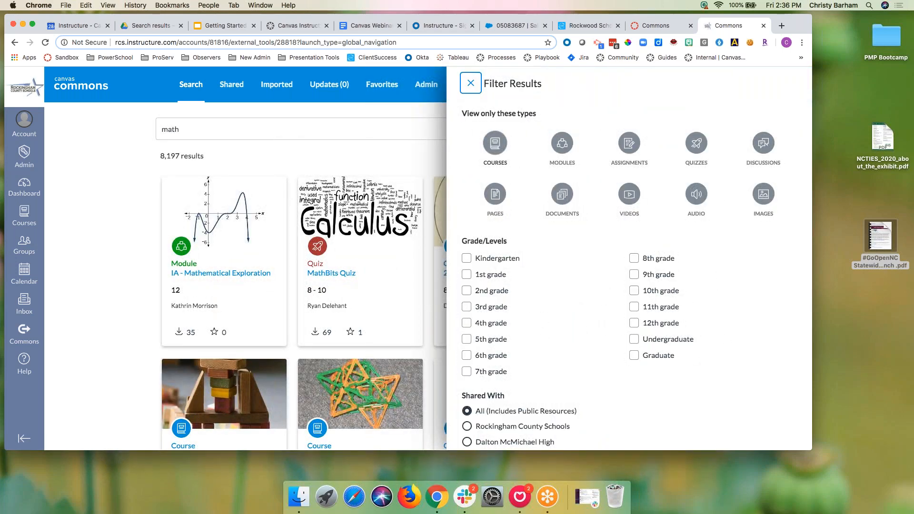
left_click(566, 149)
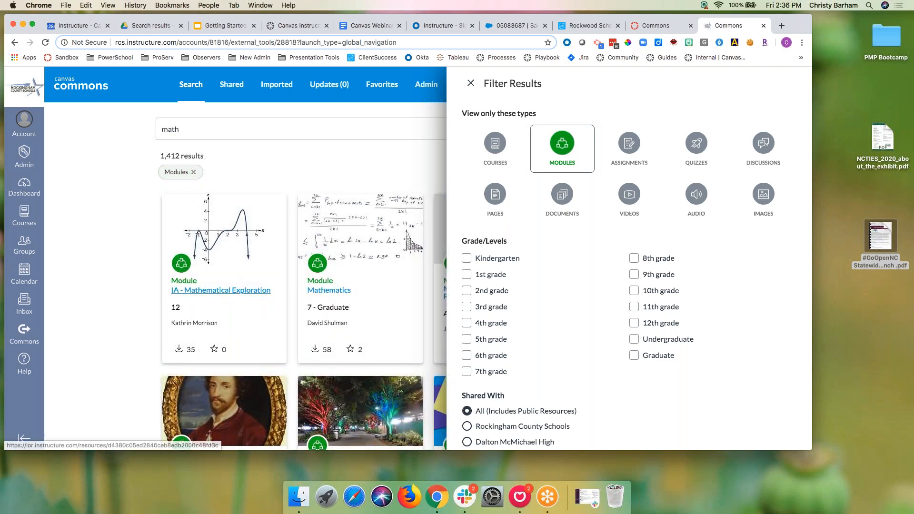
left_click(226, 291)
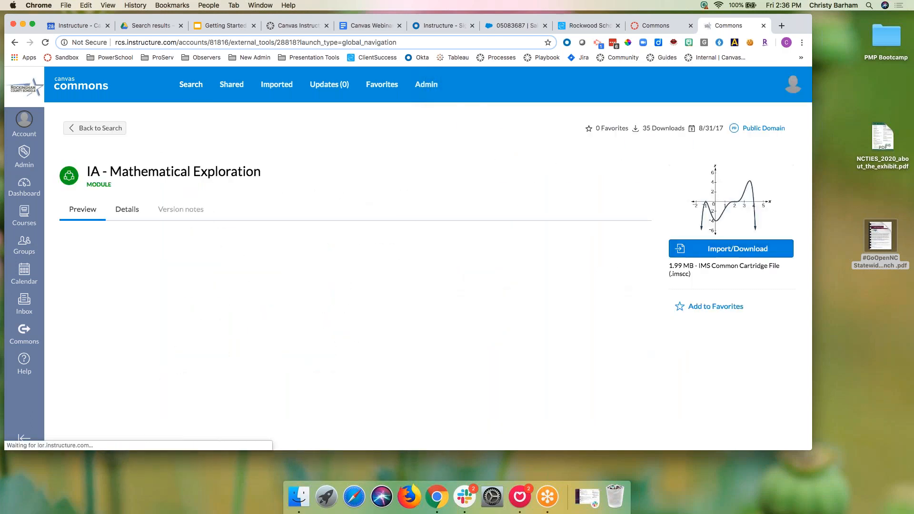
left_click(700, 306)
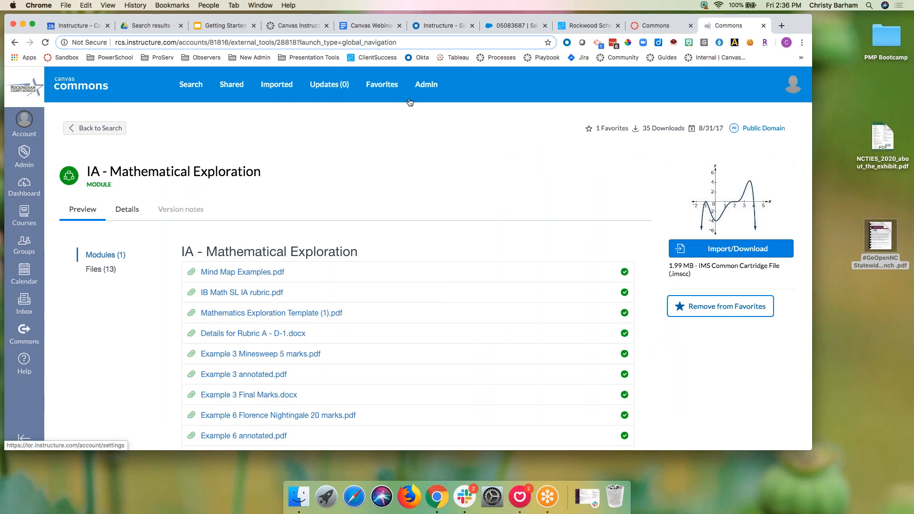
left_click(95, 128)
Step: Filter to Assignments and favorite the Mental Math NO CALCULATORS assignment
left_click(675, 128)
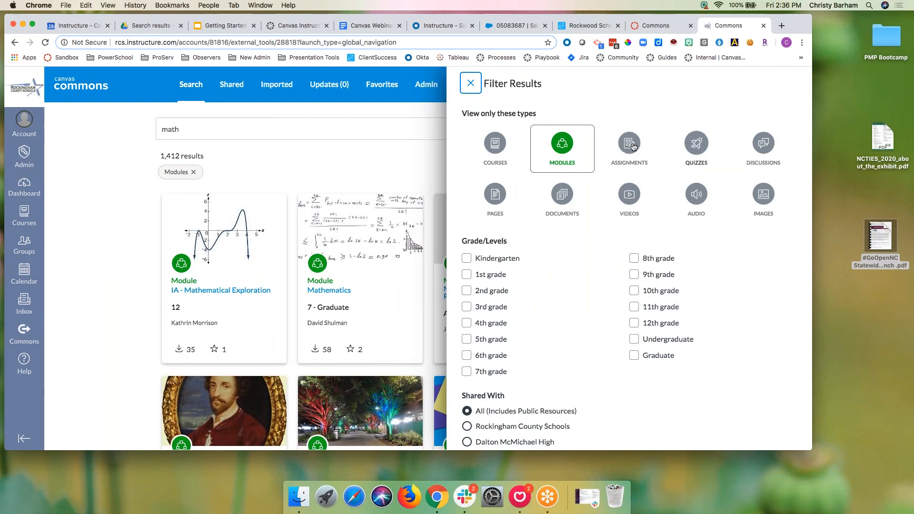
left_click(629, 144)
left_click(557, 151)
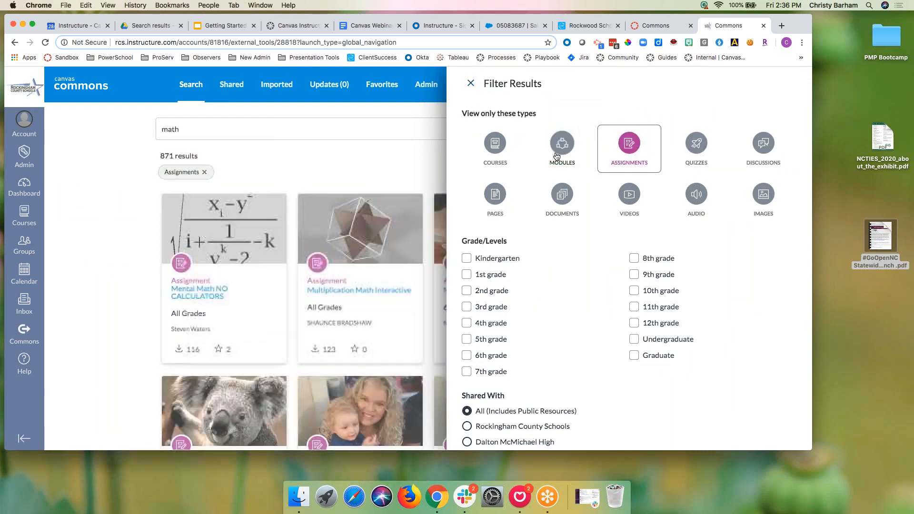
left_click(364, 164)
left_click(199, 292)
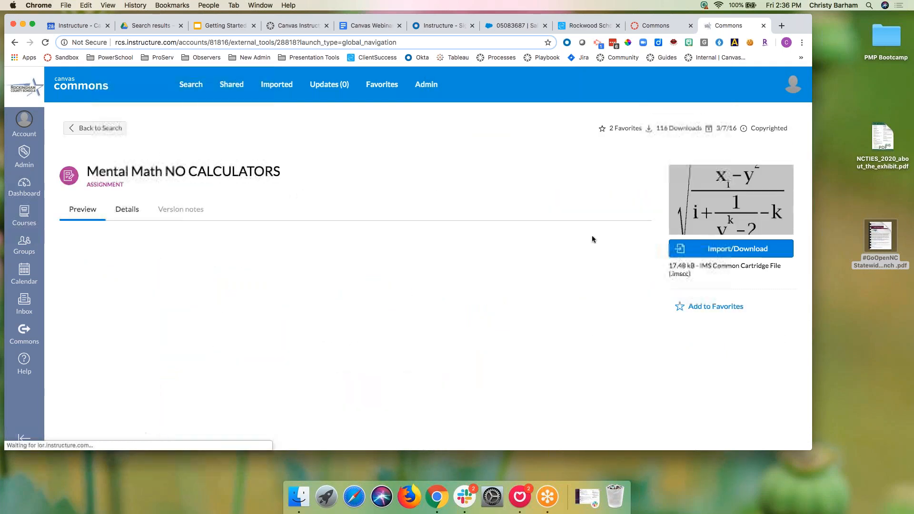
left_click(682, 310)
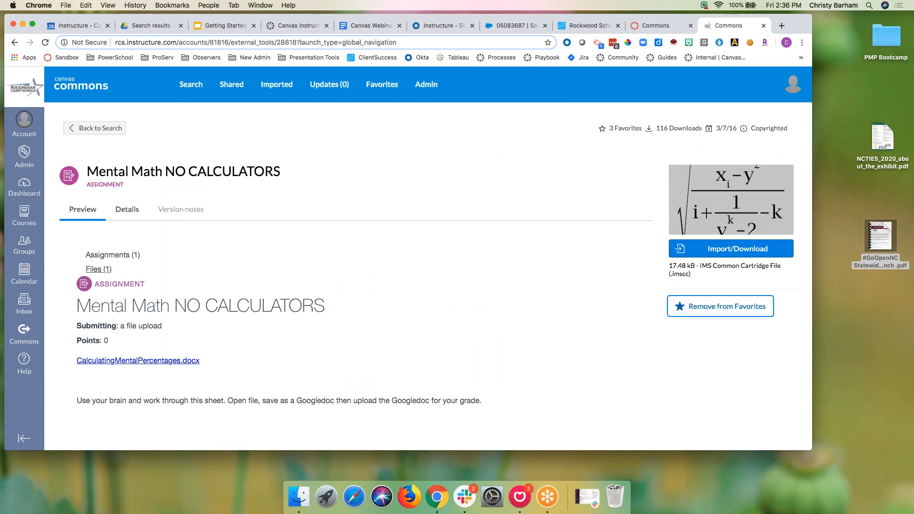
left_click(79, 128)
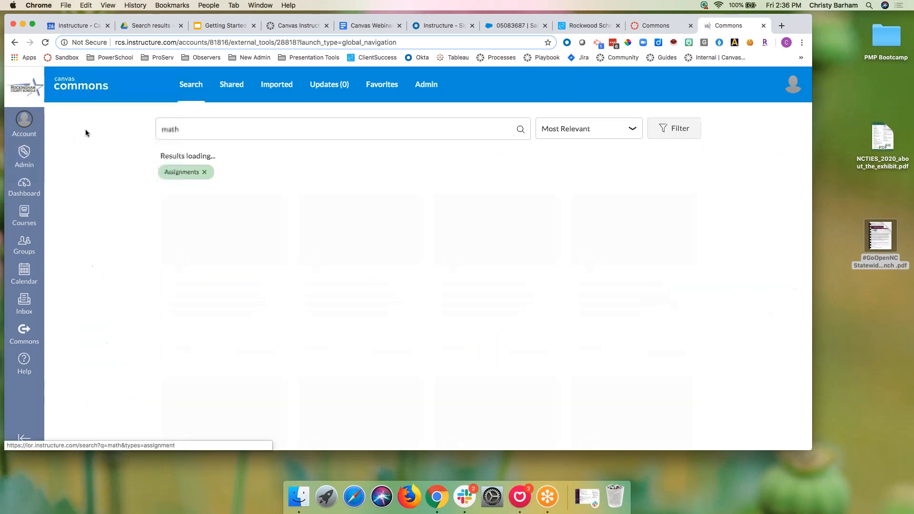
Step: Filter to Discussions and favorite the Mathematical Practices discussion
left_click(679, 135)
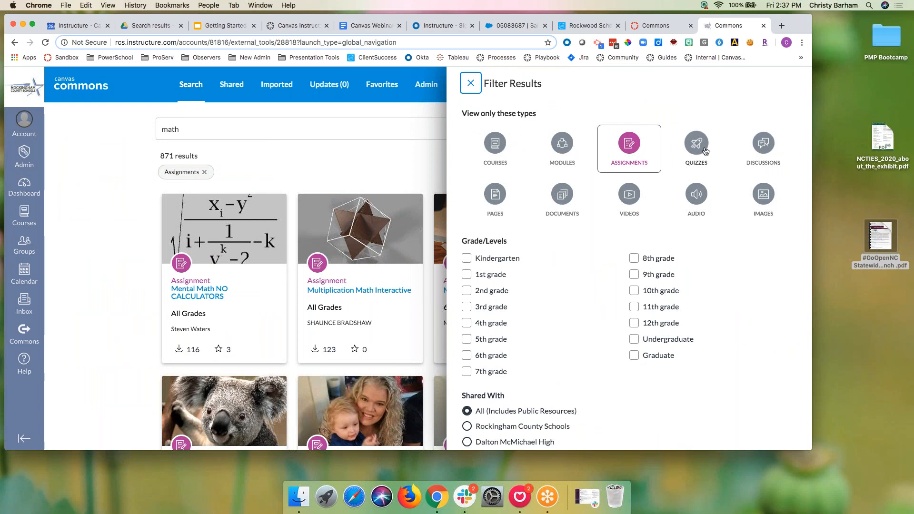
left_click(763, 151)
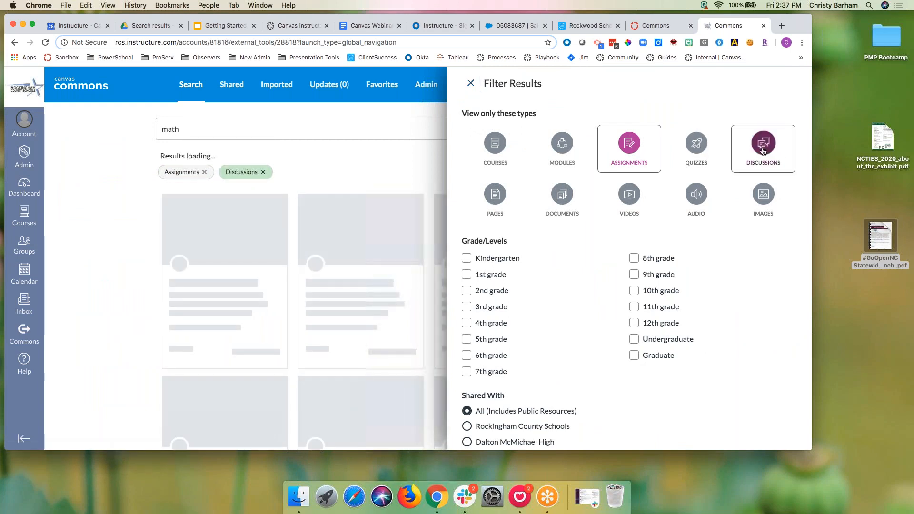
left_click(207, 172)
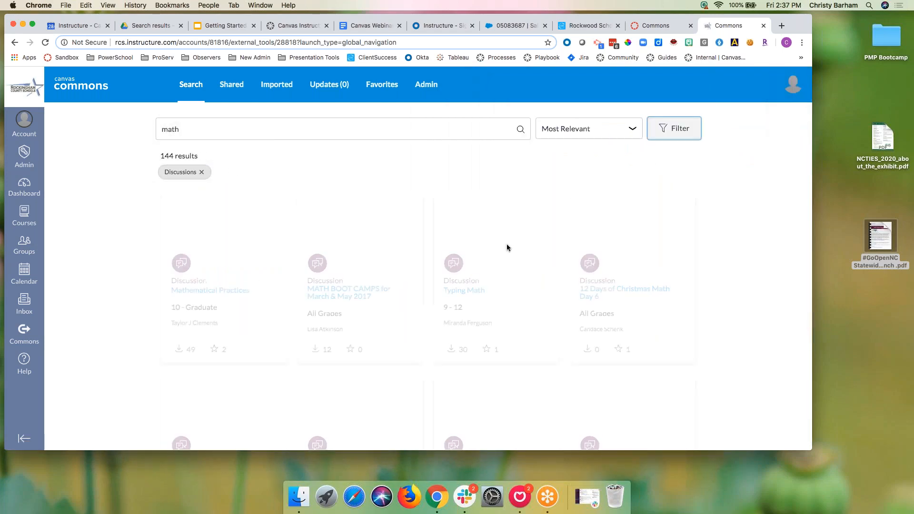
left_click(234, 294)
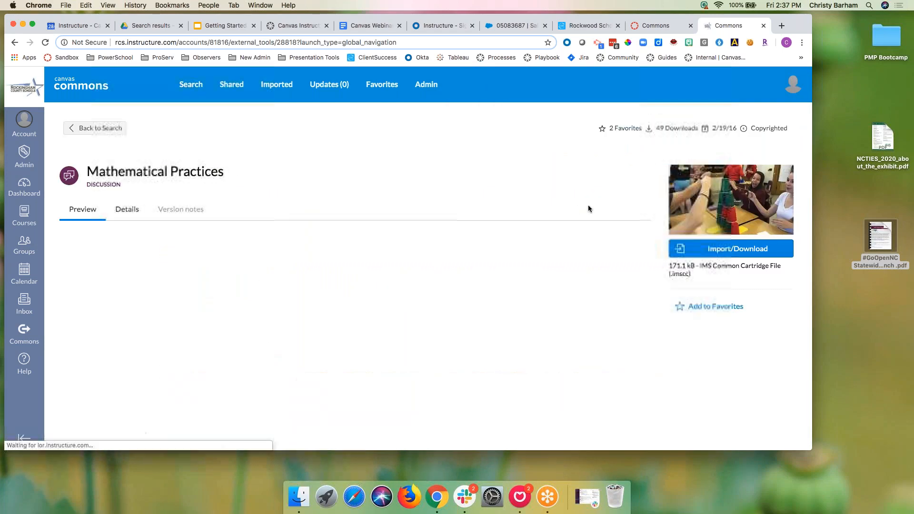
left_click(681, 308)
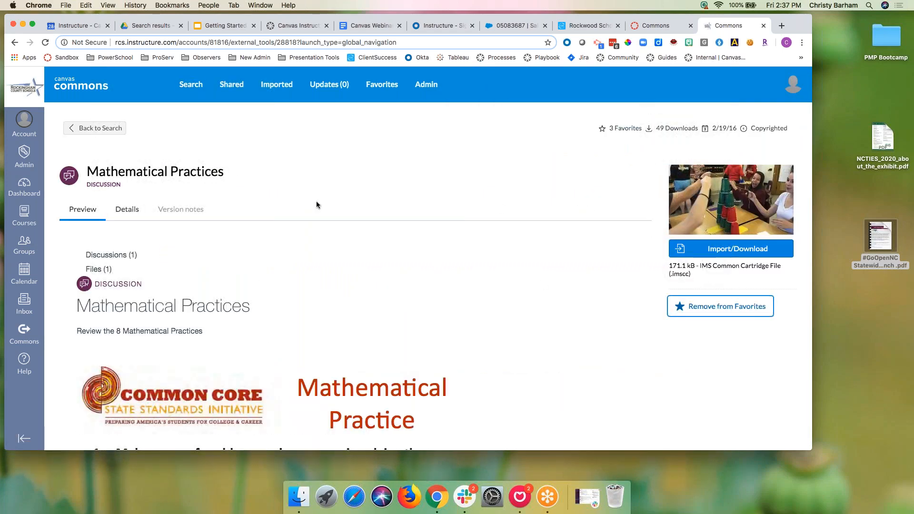
left_click(100, 128)
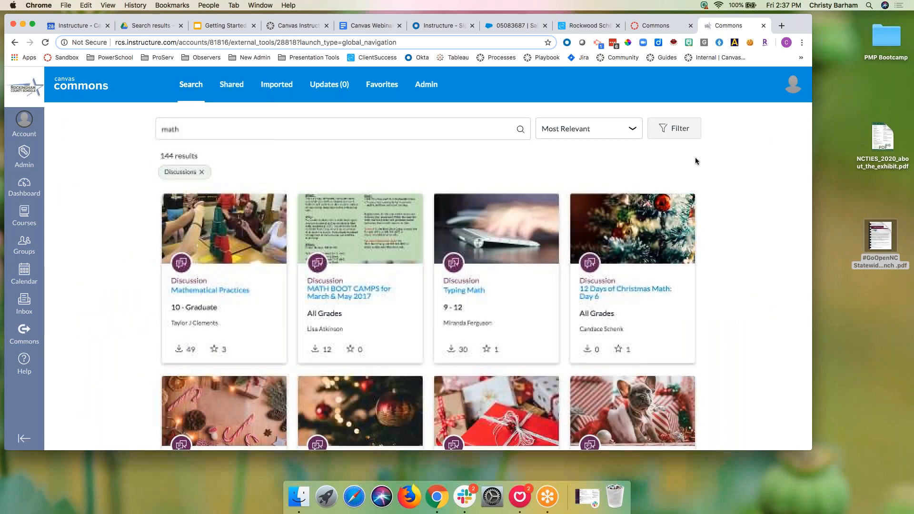
Step: Narrow the math results to Images only
left_click(685, 134)
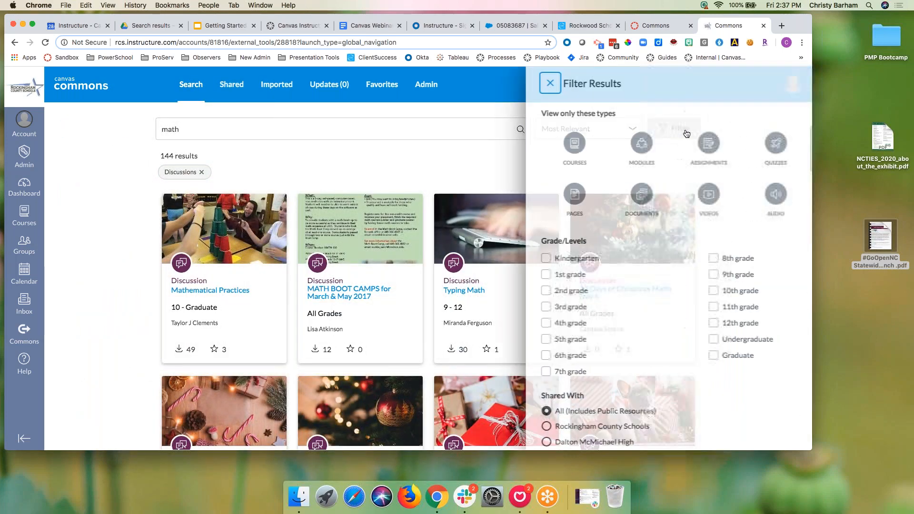
left_click(762, 206)
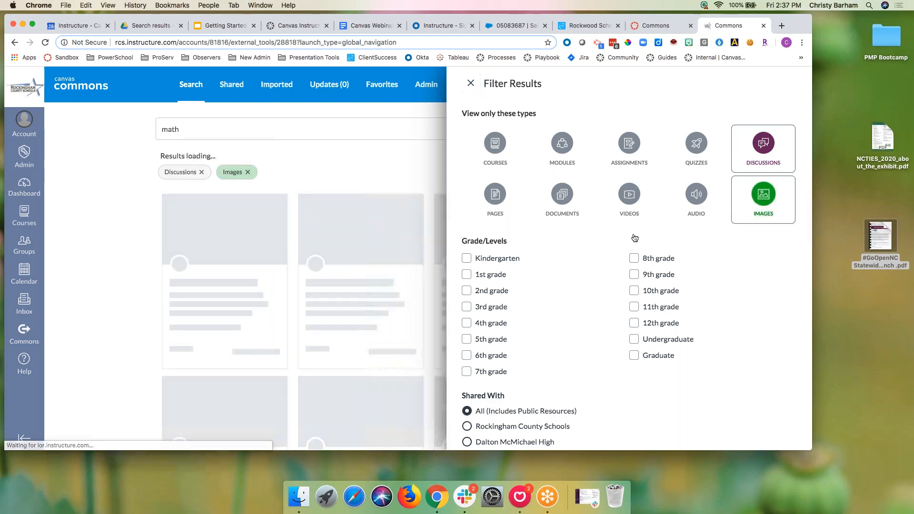
left_click(201, 171)
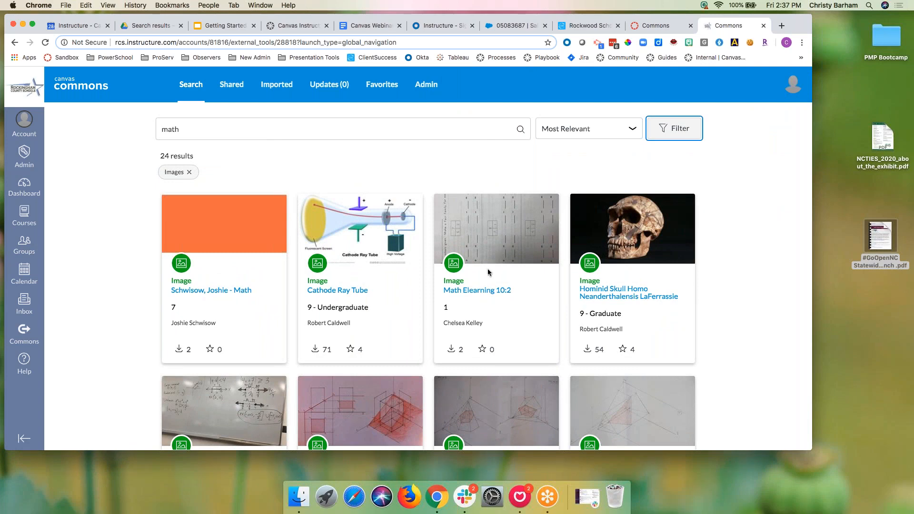
Step: Favorite the Eigenvector image, then browse the 24 math image results again
scroll(479, 272, "down", 5)
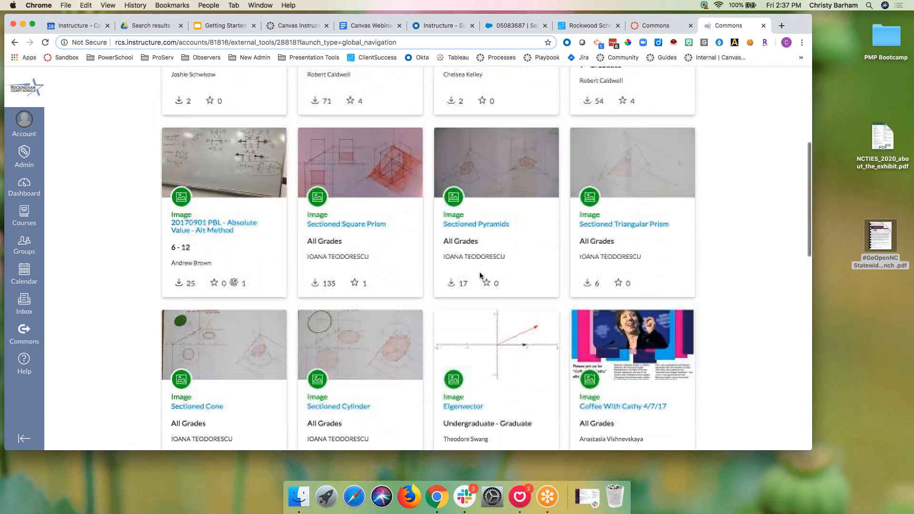
scroll(480, 272, "down", 2)
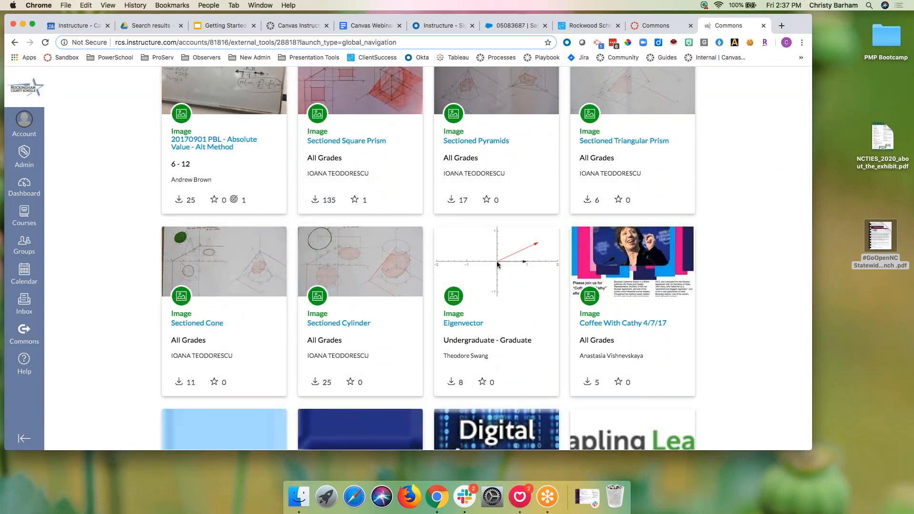
left_click(460, 324)
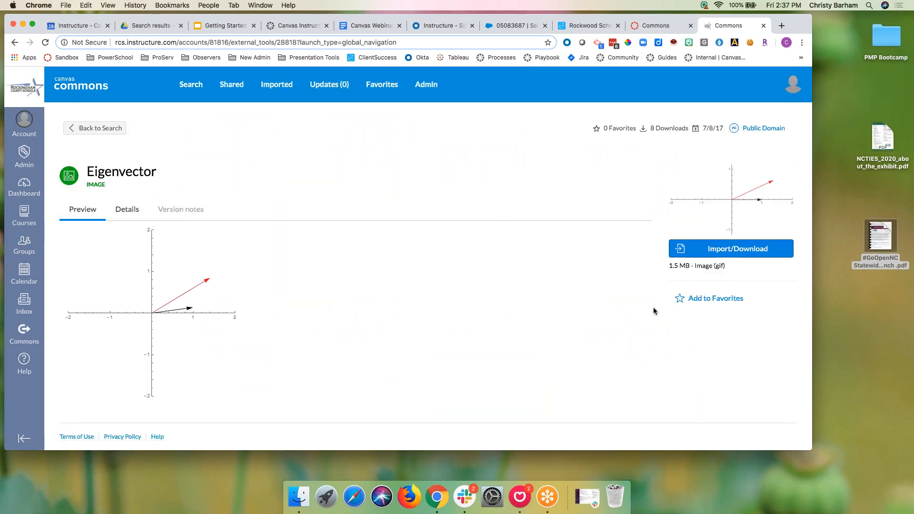
left_click(705, 298)
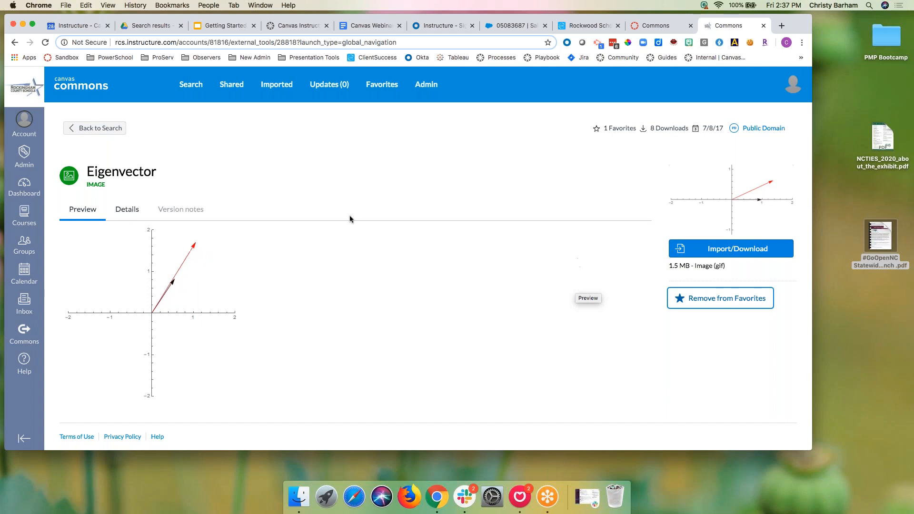
left_click(97, 129)
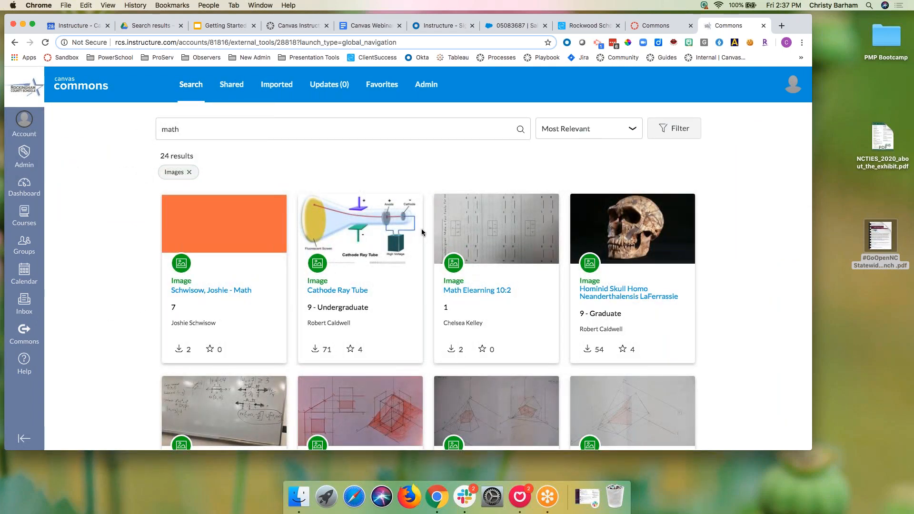
scroll(510, 175, "down", 3)
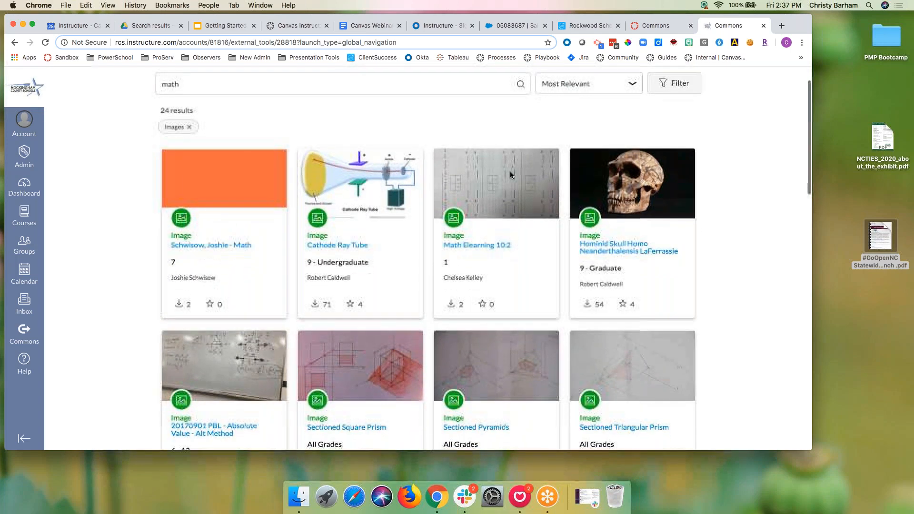
scroll(509, 175, "up", 3)
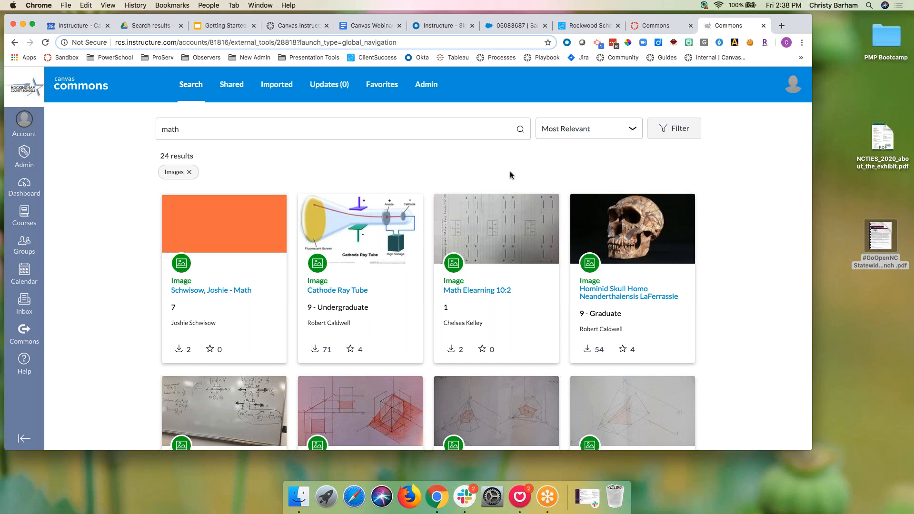
Step: Switch the type filter from Images to Audio and search for 'spanish'
left_click(679, 132)
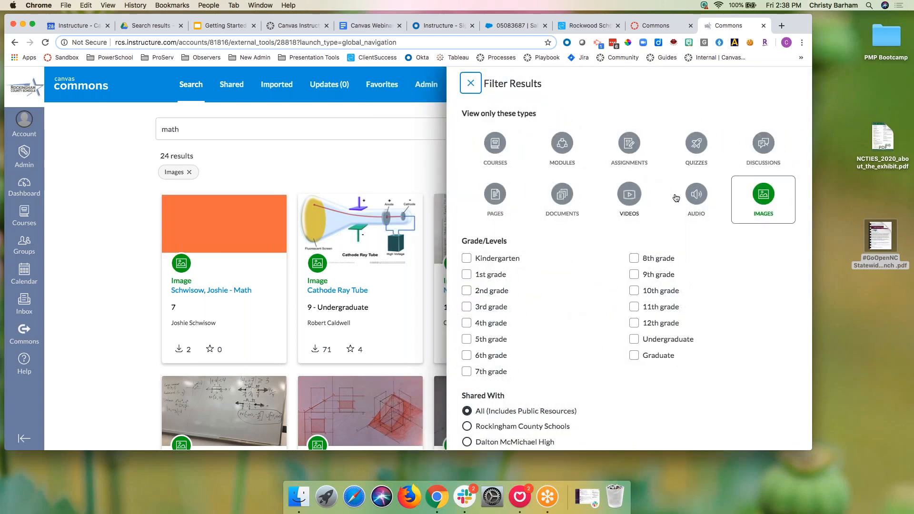
left_click(694, 202)
left_click(189, 172)
left_click(218, 128)
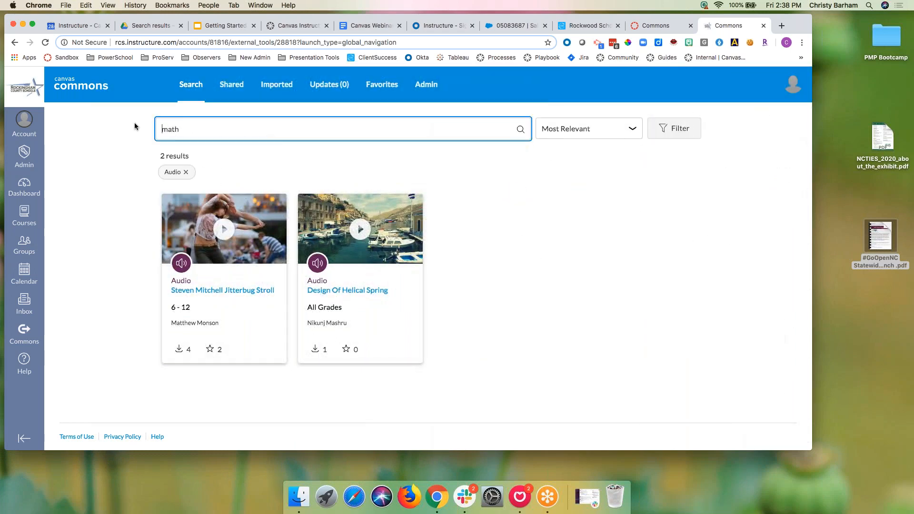
left_click_drag(192, 126, 147, 128)
type("spanish")
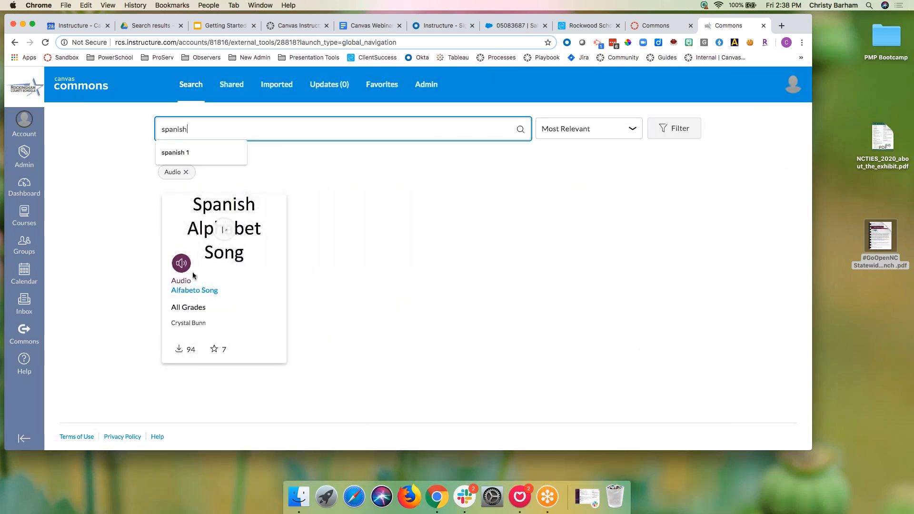
Step: Favorite the Alfabeto Song audio and view the 7 resources in Favorites
left_click(196, 290)
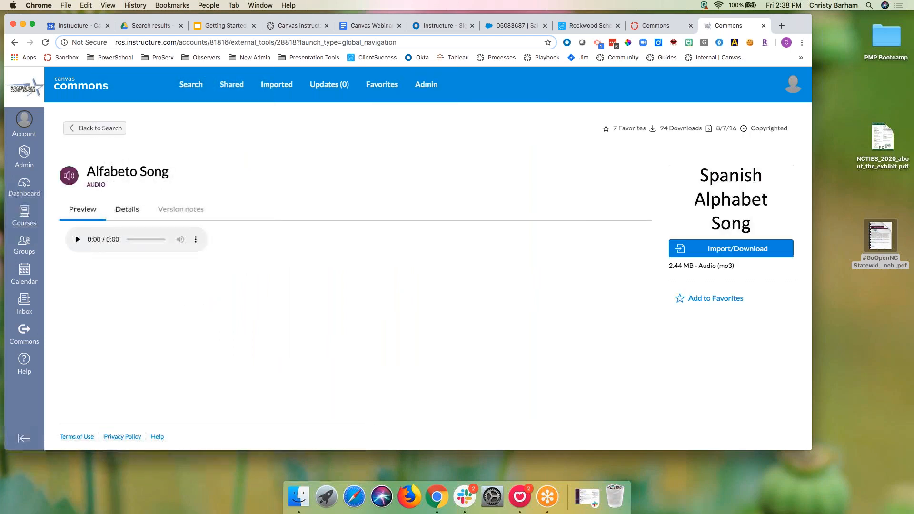
left_click(680, 299)
left_click(107, 128)
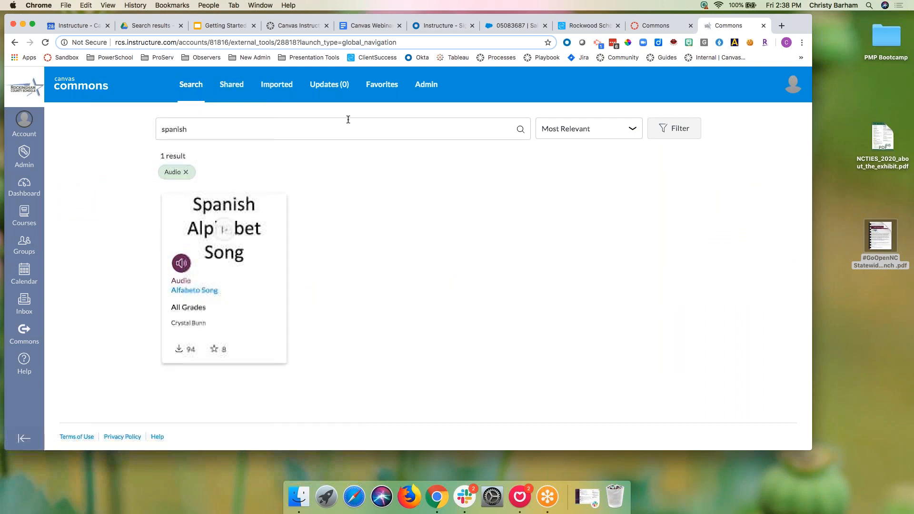
left_click(396, 87)
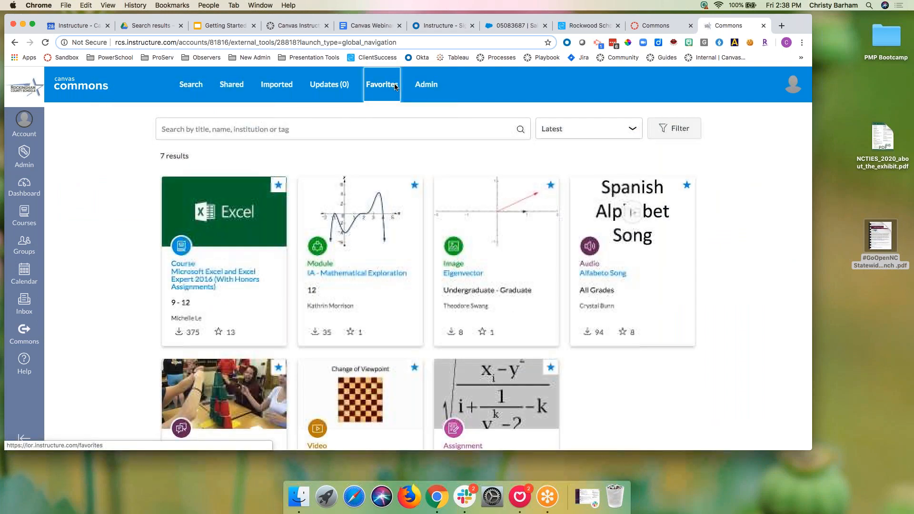
Step: Review the Updates, Imported and Shared pages, then return to Search
left_click(329, 85)
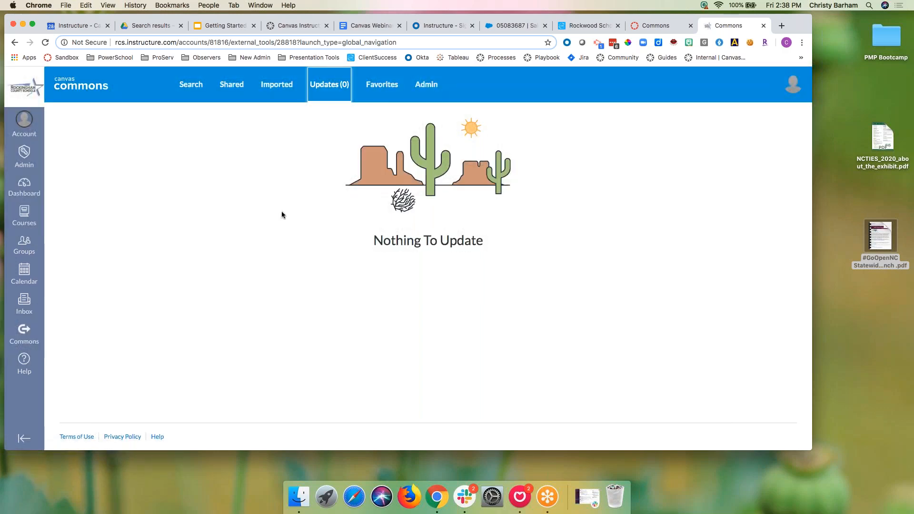
left_click(276, 84)
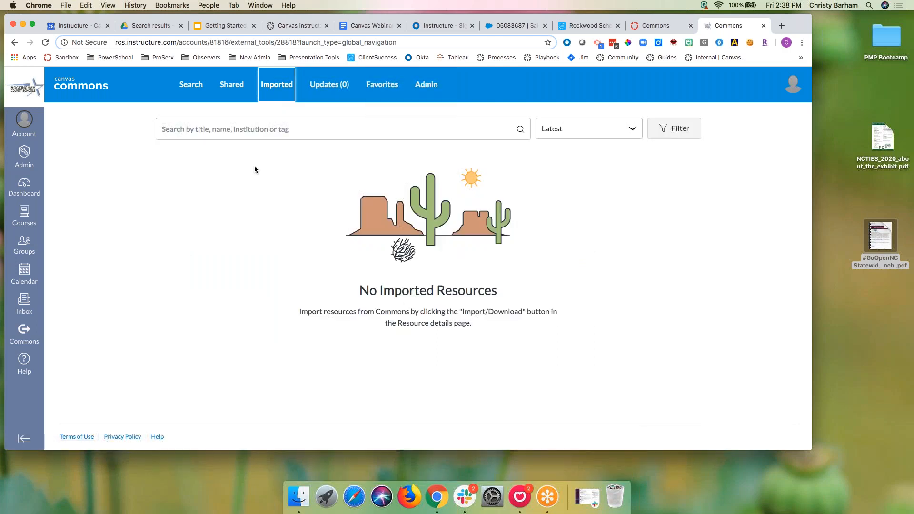
left_click(236, 89)
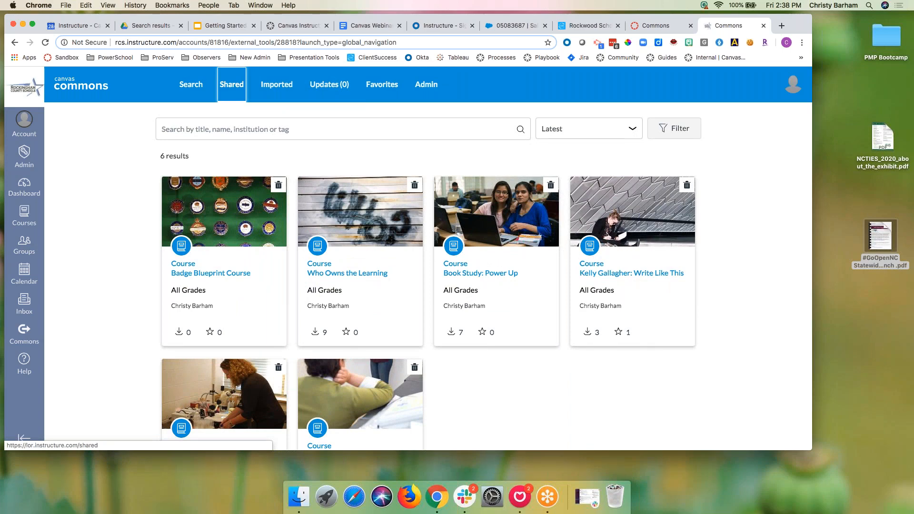
left_click(195, 90)
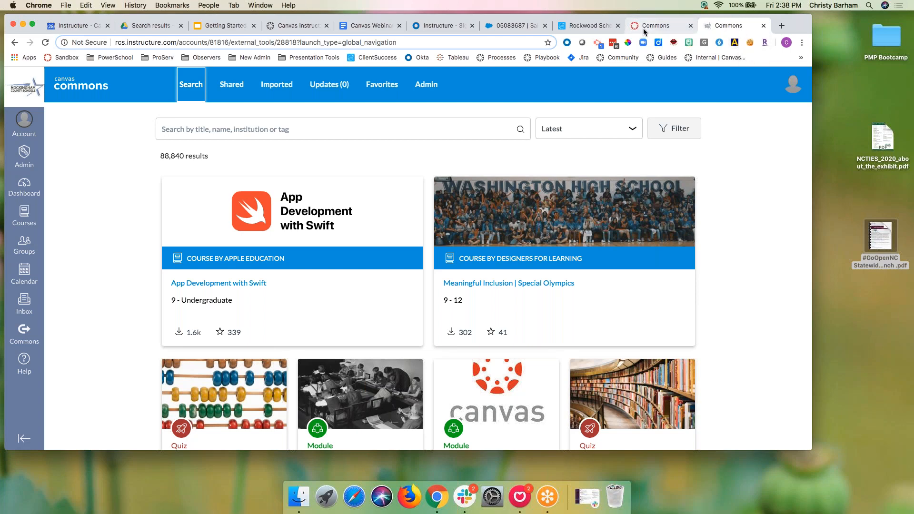
Step: Check the filter options on the unfiltered 88,840-resource listing and move to the other browser tab
left_click(698, 126)
scroll(547, 352, "down", 3)
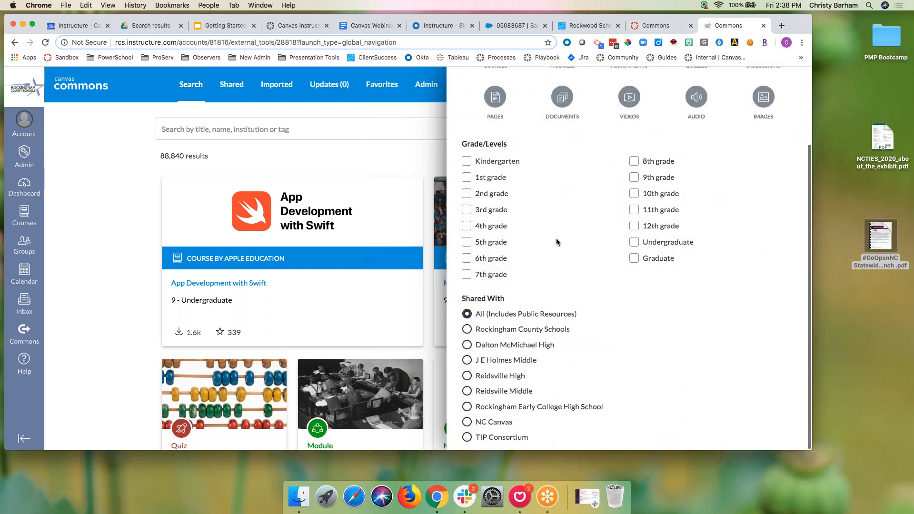
left_click(395, 156)
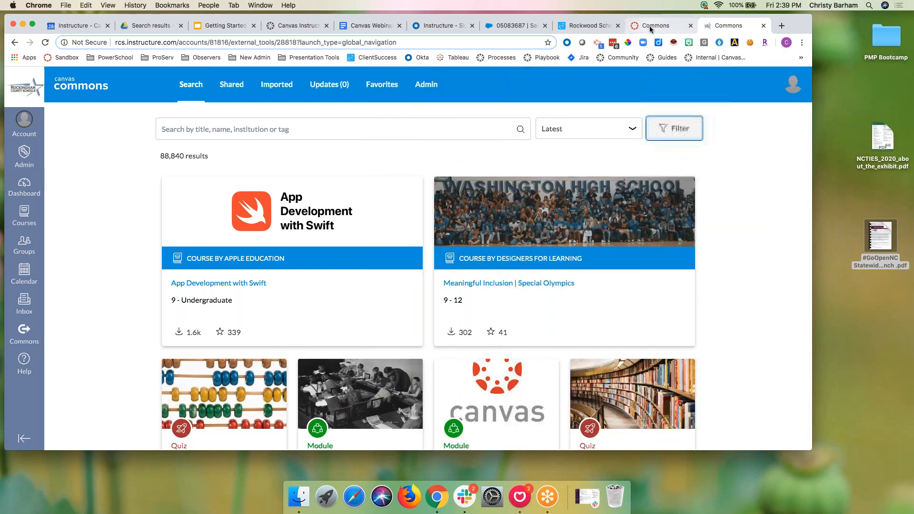
left_click(650, 27)
Step: Check the Favorites list, then add the 3rd Grade math quiz to favorites
left_click(381, 90)
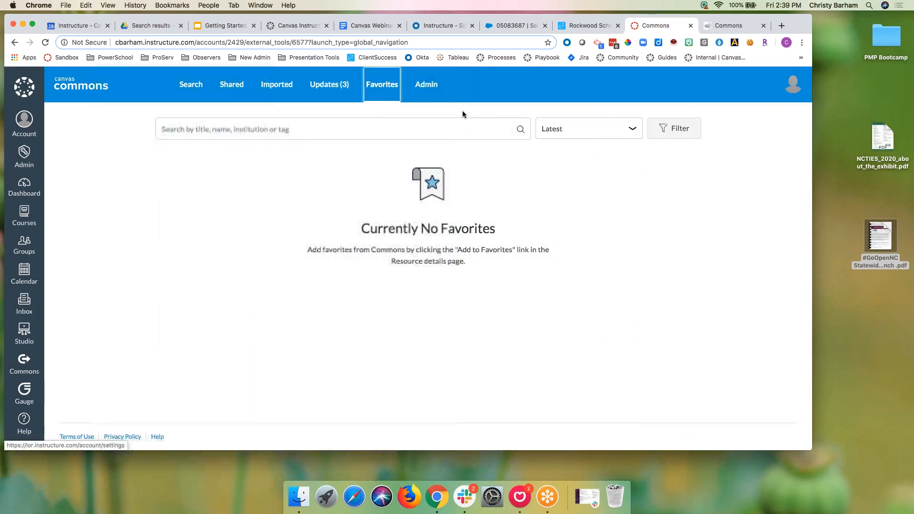
left_click(190, 86)
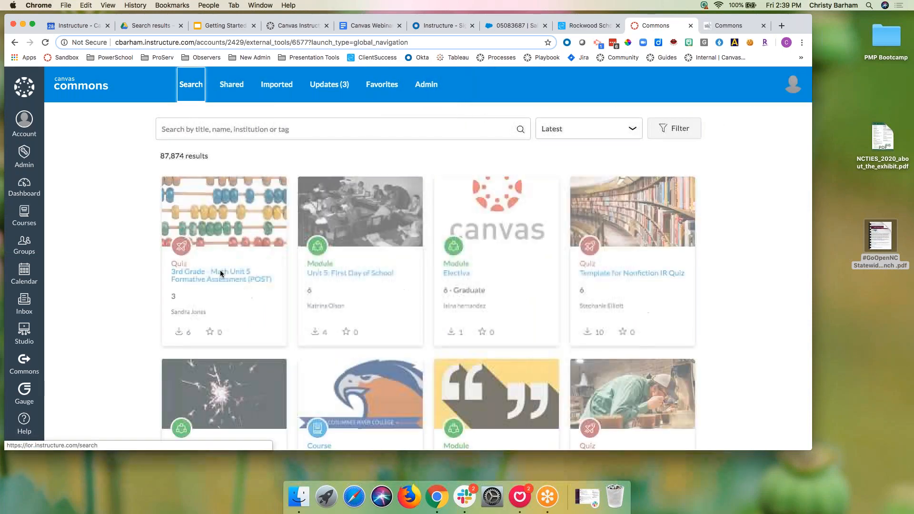
left_click(221, 275)
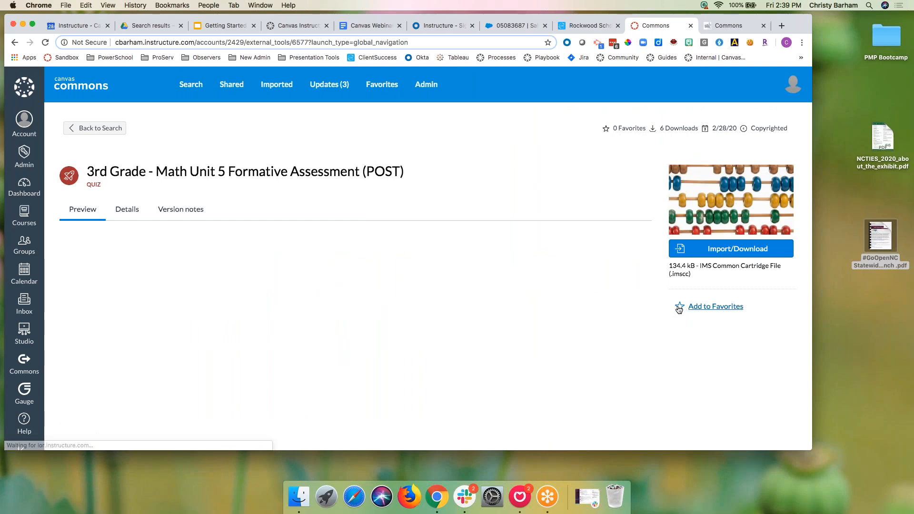
left_click(714, 307)
Step: Filter the search results to Images and view the Lunar Eclipse image resource
left_click(97, 129)
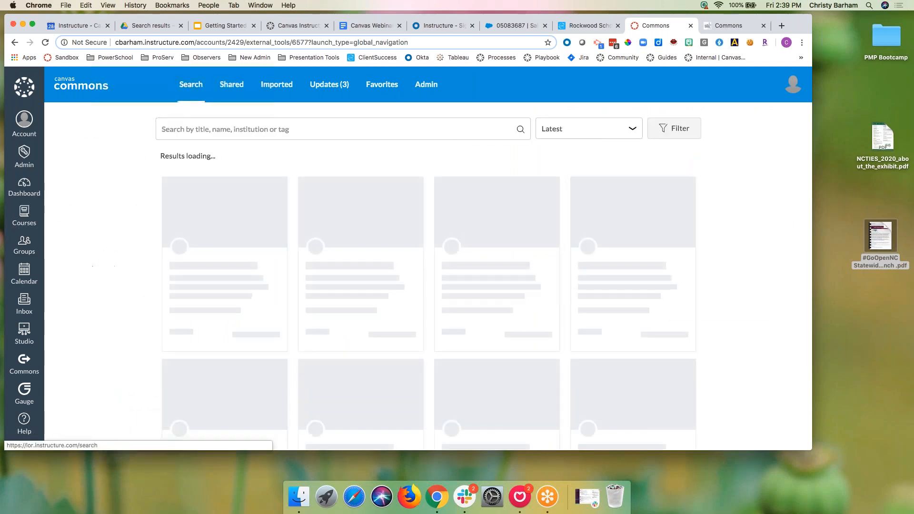
left_click(673, 138)
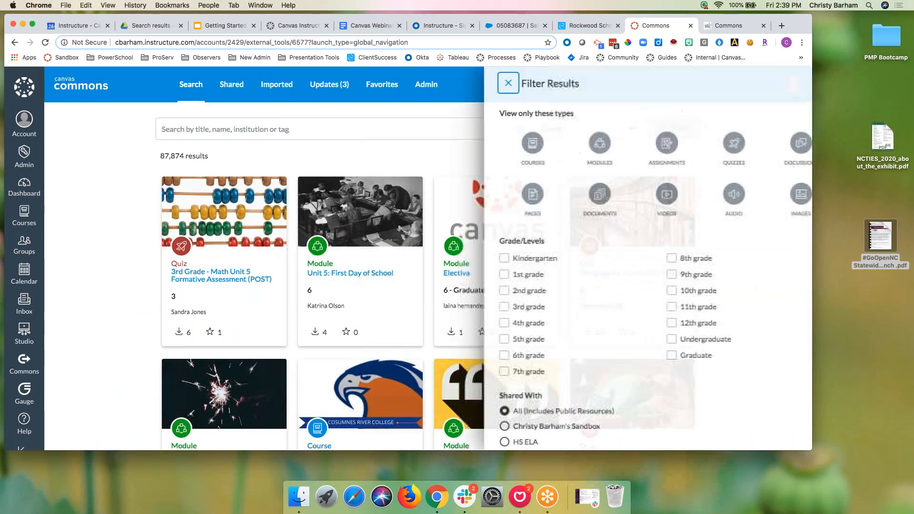
left_click(763, 195)
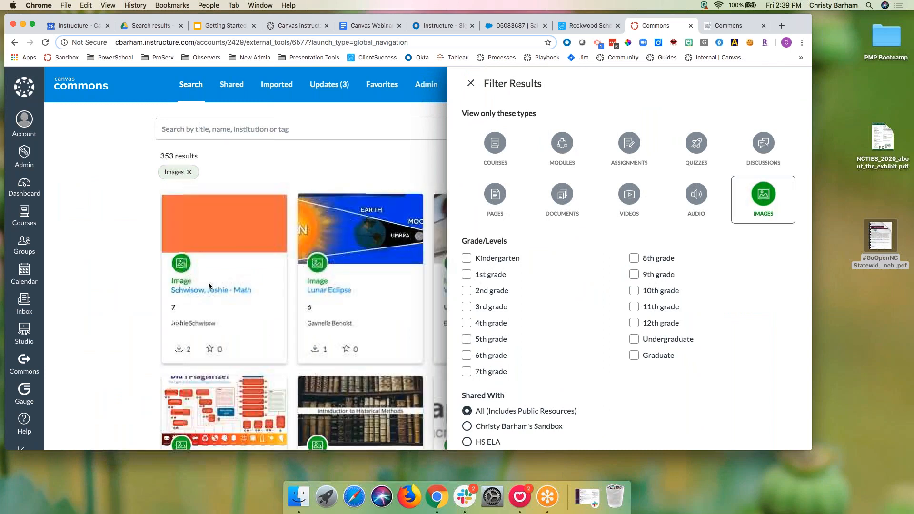
scroll(286, 369, "down", 2)
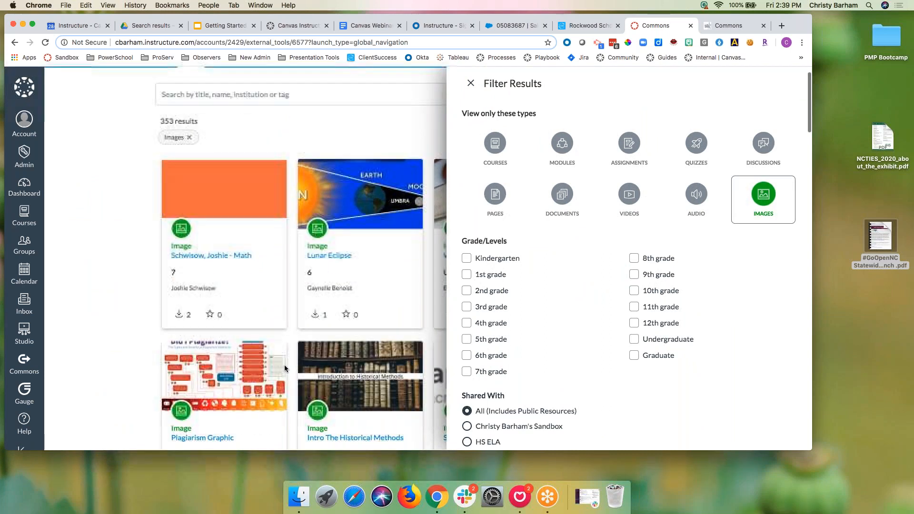
left_click(336, 258)
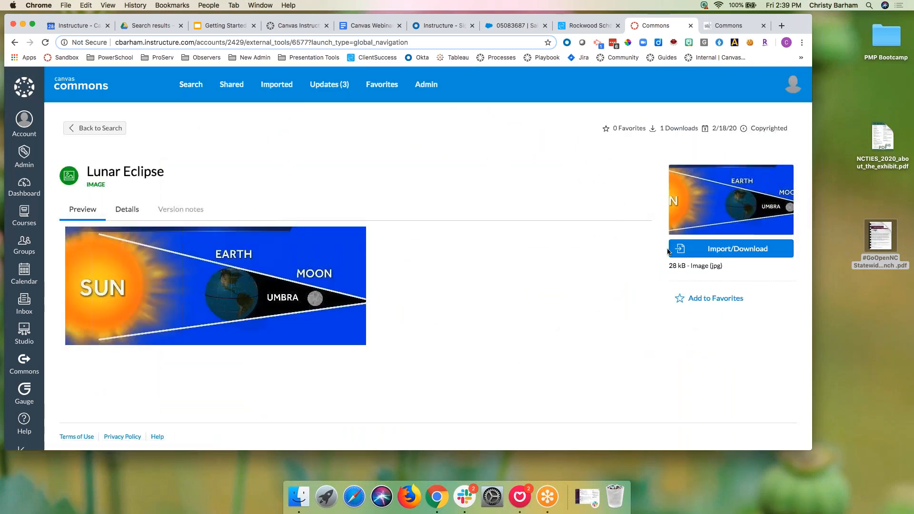
left_click(93, 127)
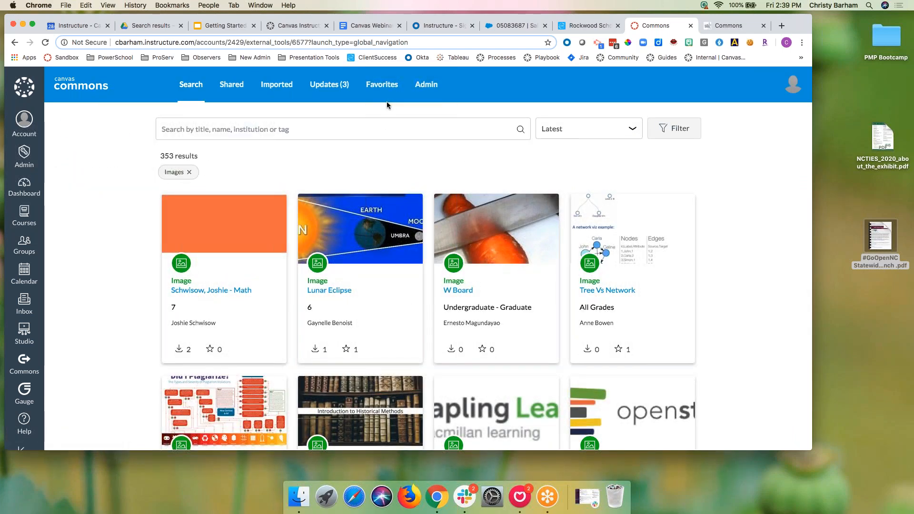
Step: Filter by Assignments, favorite Genetics Quiz* PES, then present the Commons slides full screen
left_click(189, 172)
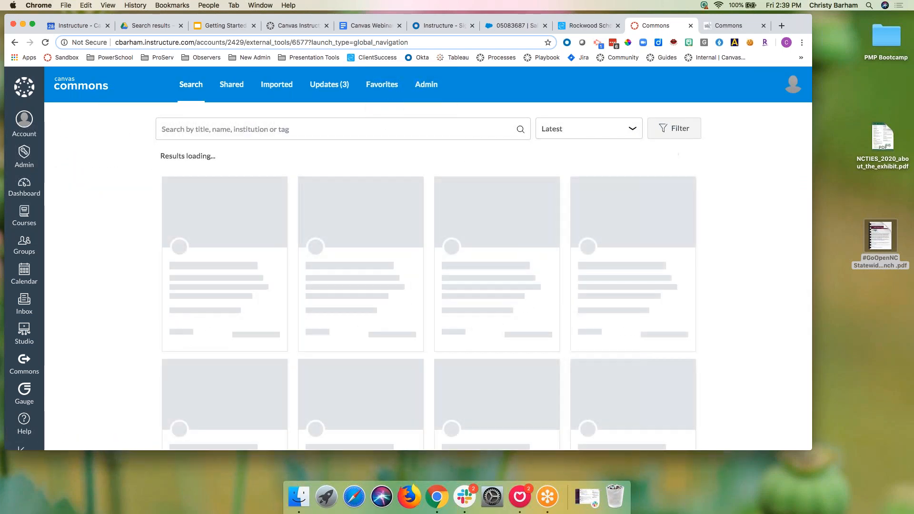
left_click(671, 129)
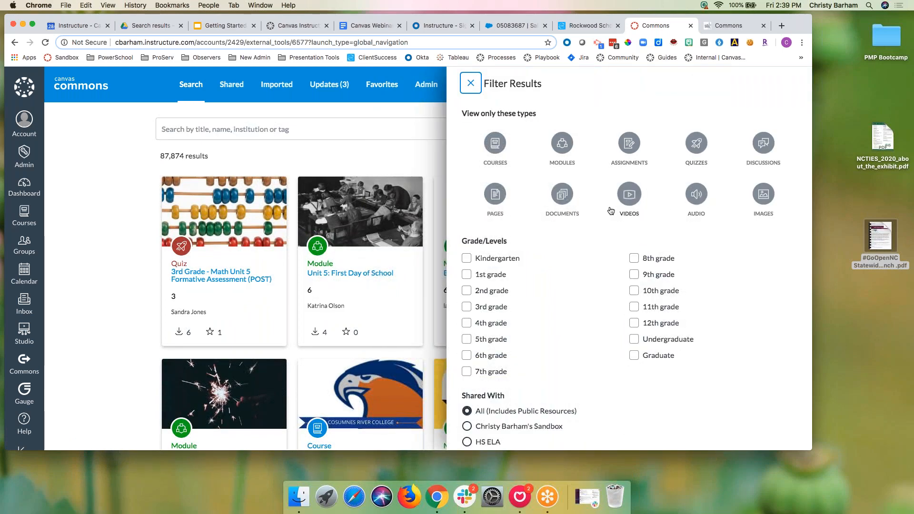
left_click(629, 143)
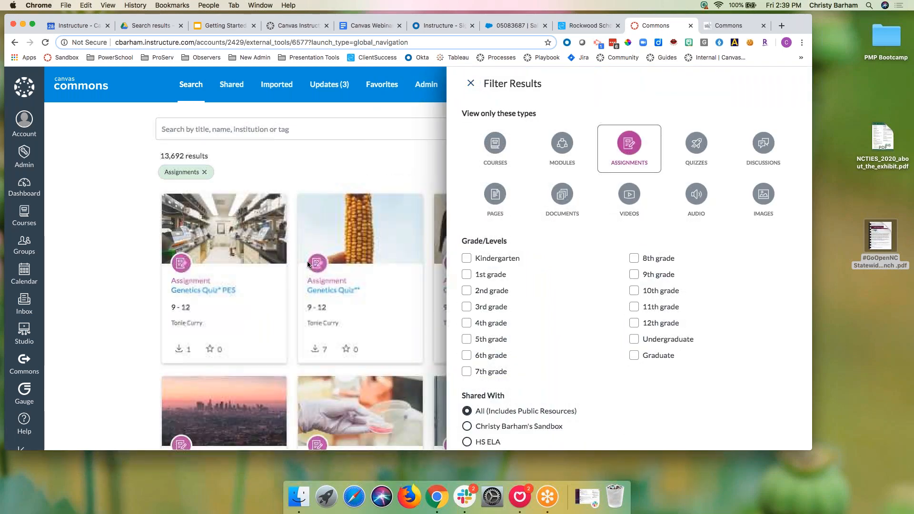
left_click(228, 291)
left_click(679, 305)
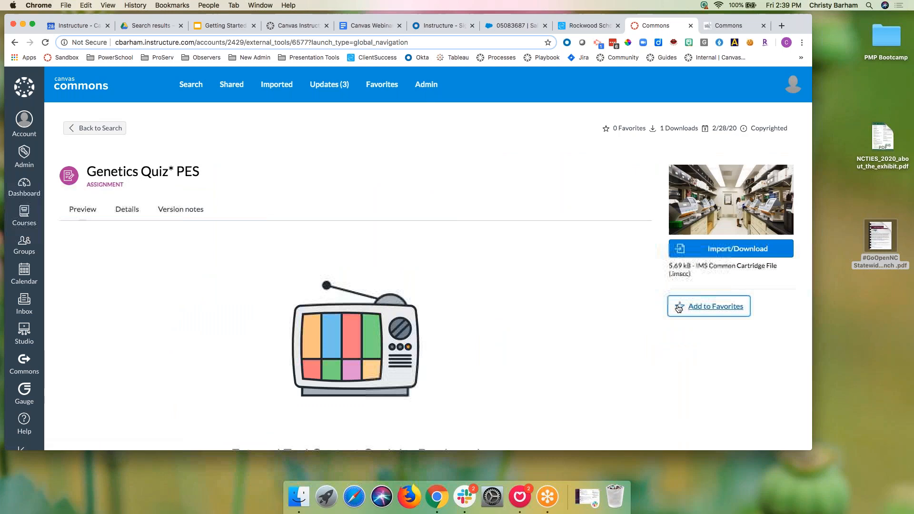
left_click(218, 28)
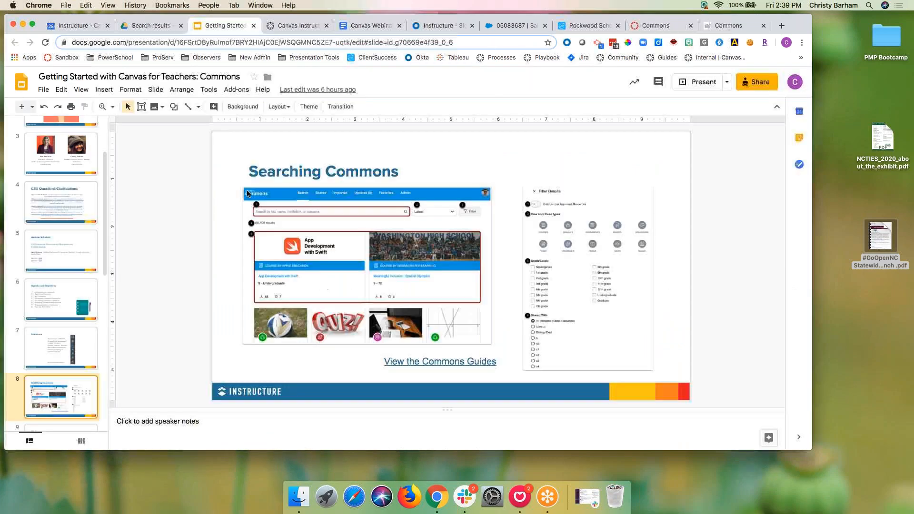
left_click(701, 83)
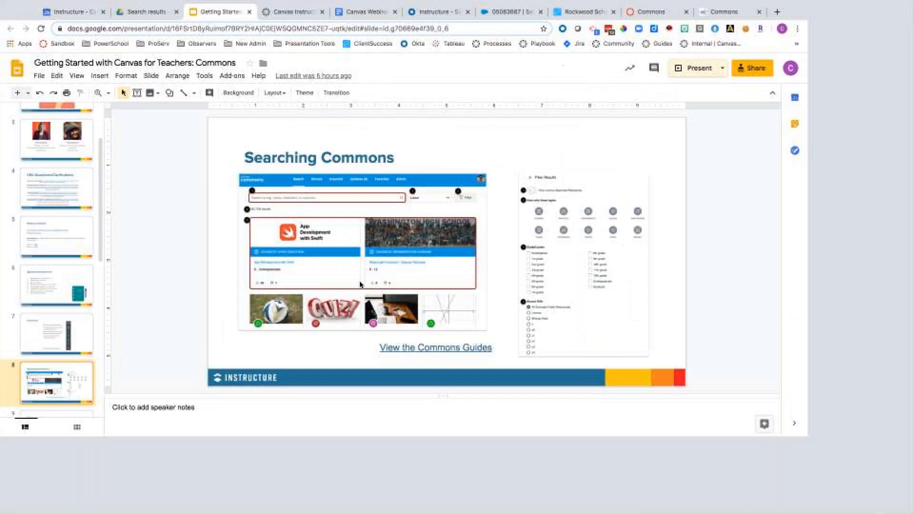
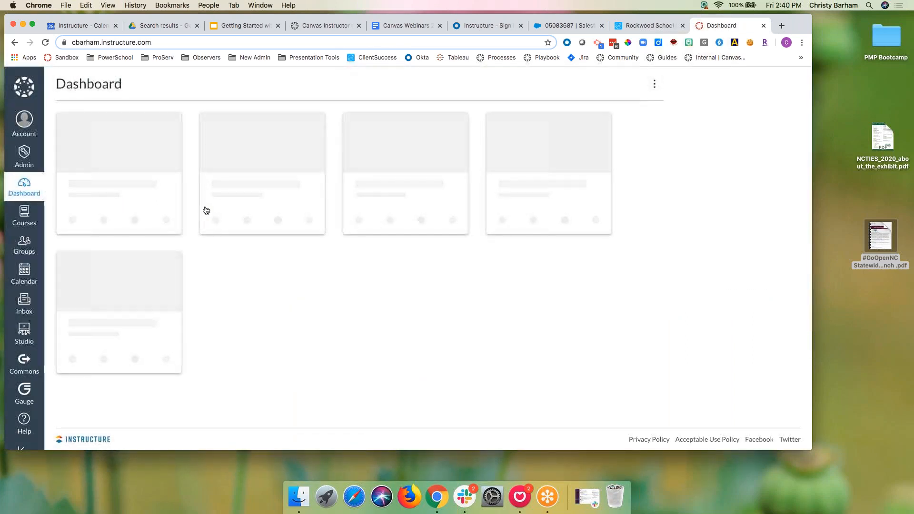
Step: Search the sandbox account's courses for 'commons', open Commons Demo Course and view its People
left_click(25, 154)
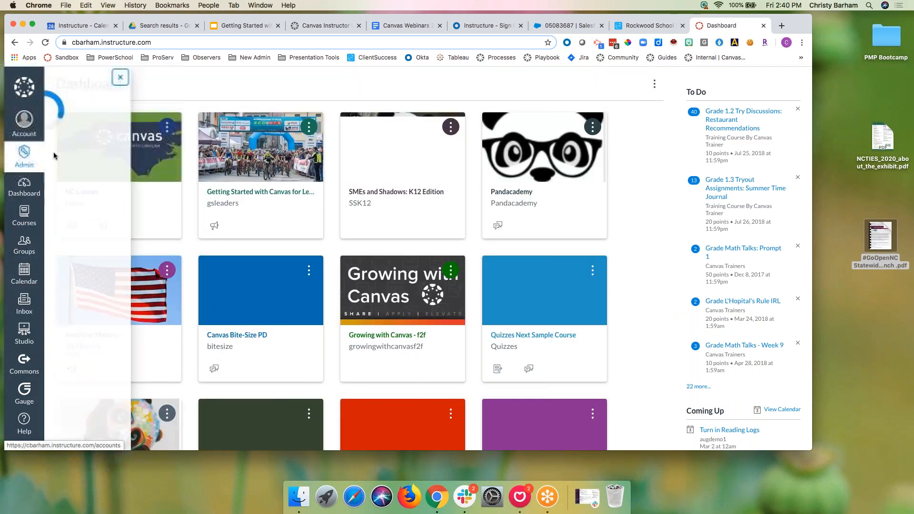
left_click(99, 115)
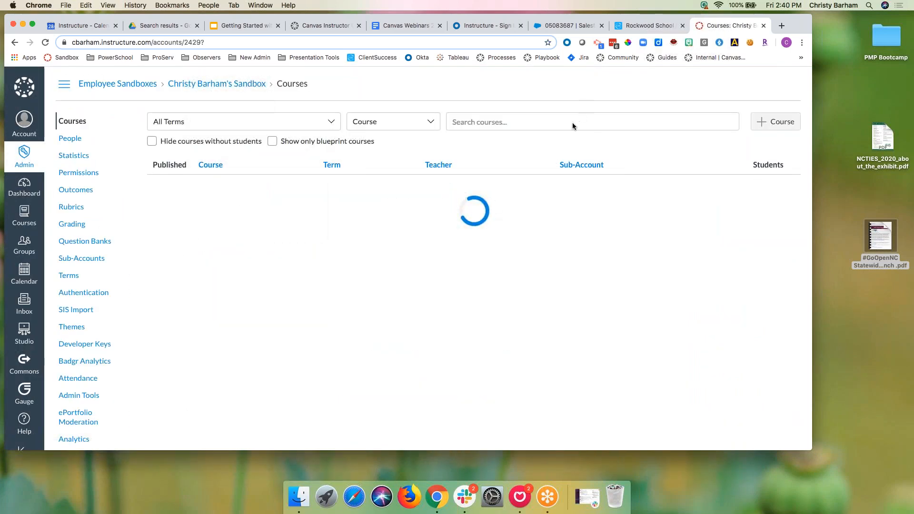
left_click(573, 126)
type("common")
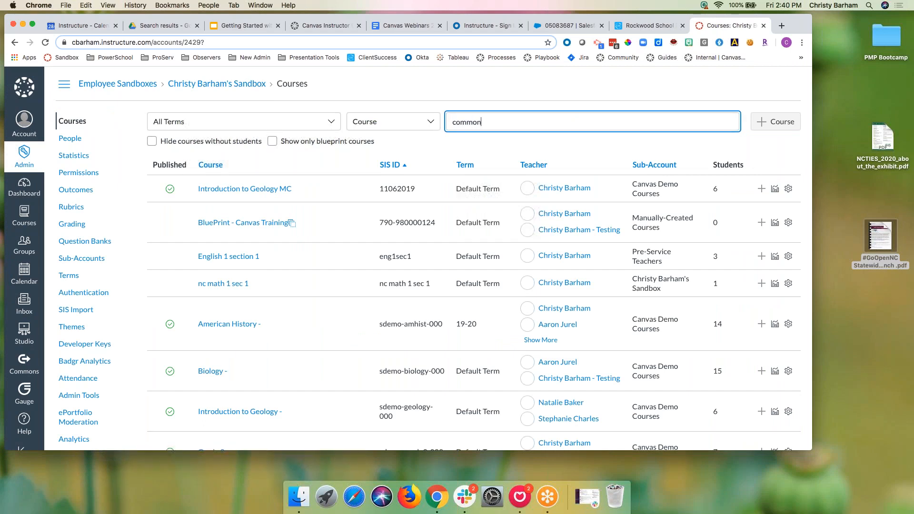
type("s")
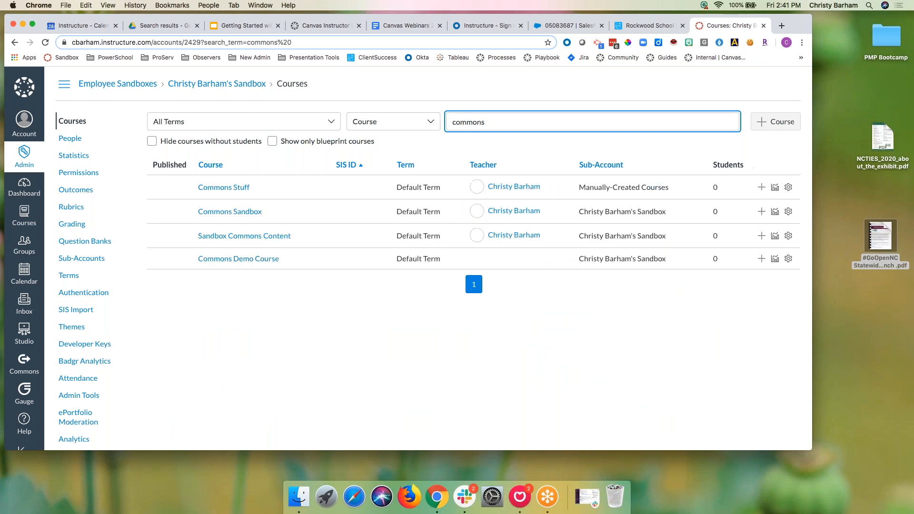
left_click(232, 259)
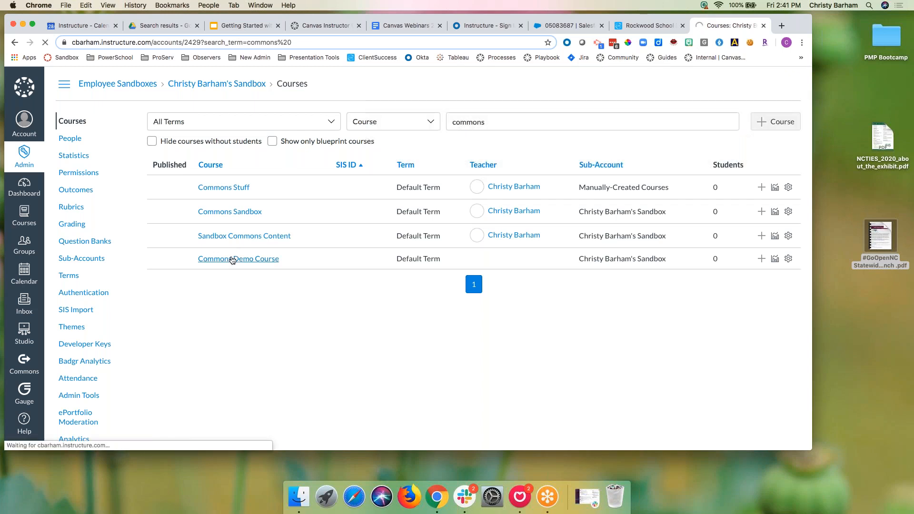
left_click(64, 209)
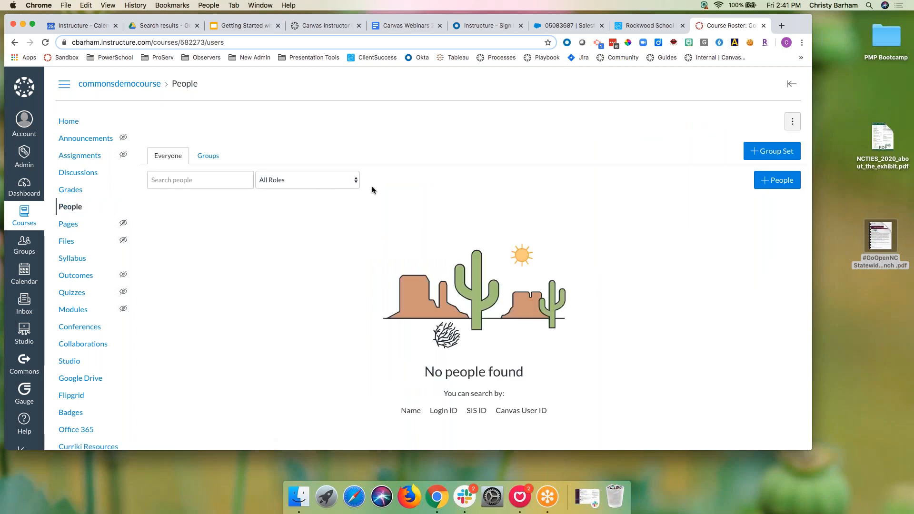
Step: Add your own e-mail address to Commons Demo Course with the Teacher role
left_click(776, 180)
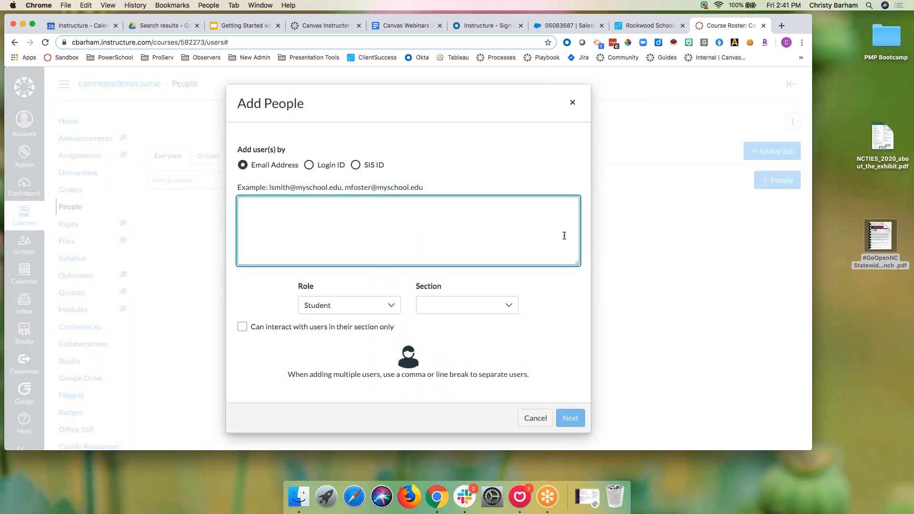
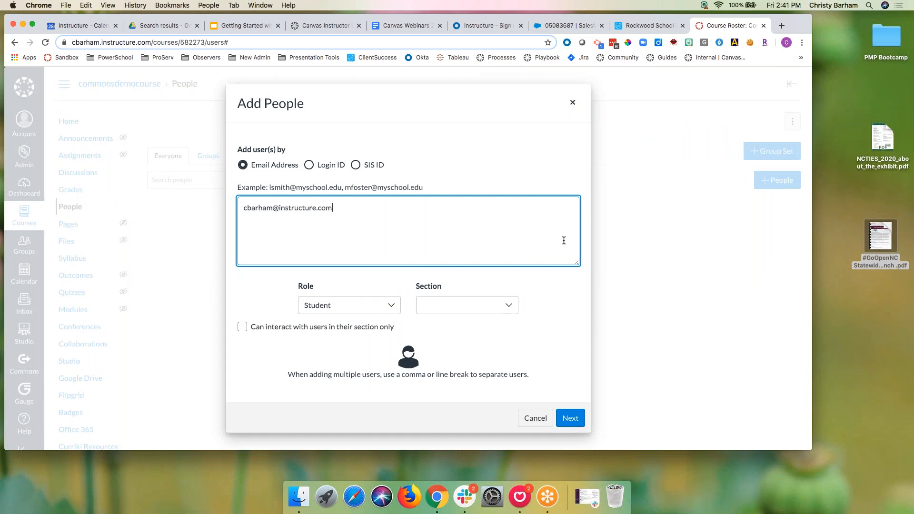
left_click(384, 307)
left_click(318, 340)
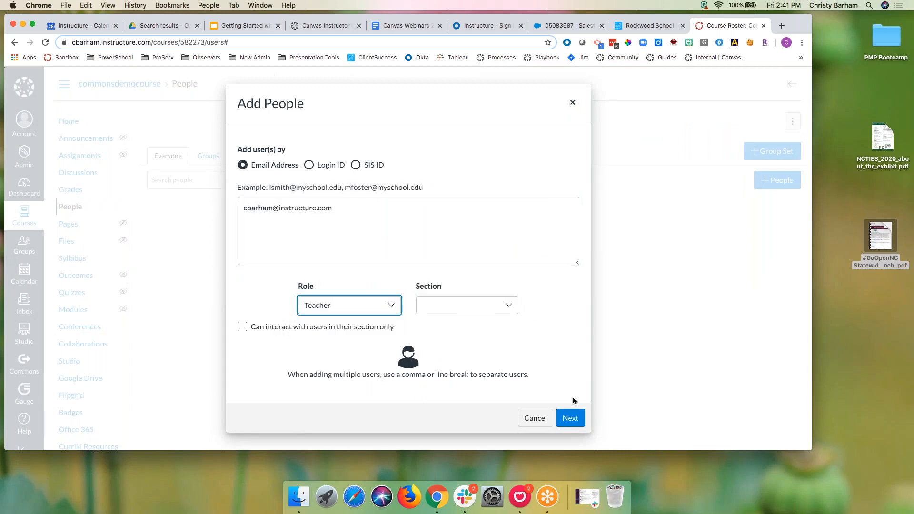
left_click(570, 417)
left_click(555, 324)
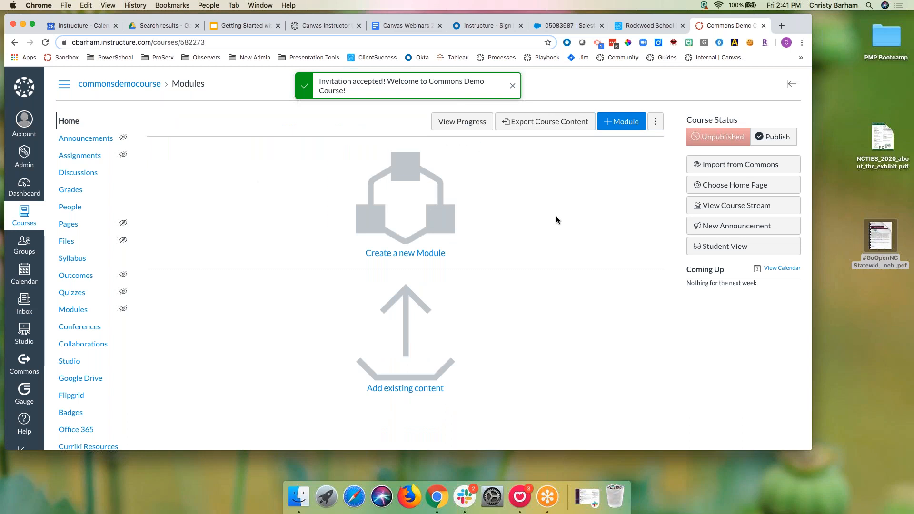
Step: Open Import from Commons and filter results to Courses for grades 9, 10, 11 and 12
left_click(718, 167)
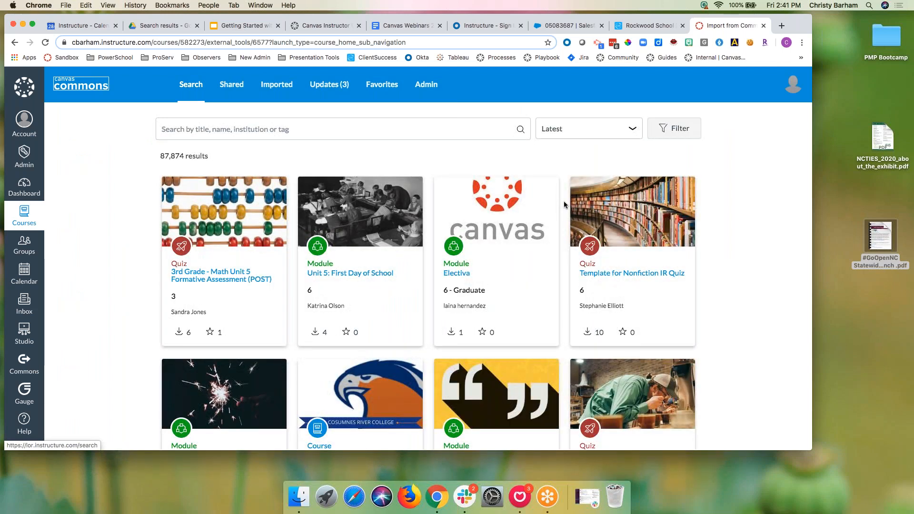
left_click(687, 129)
left_click(499, 146)
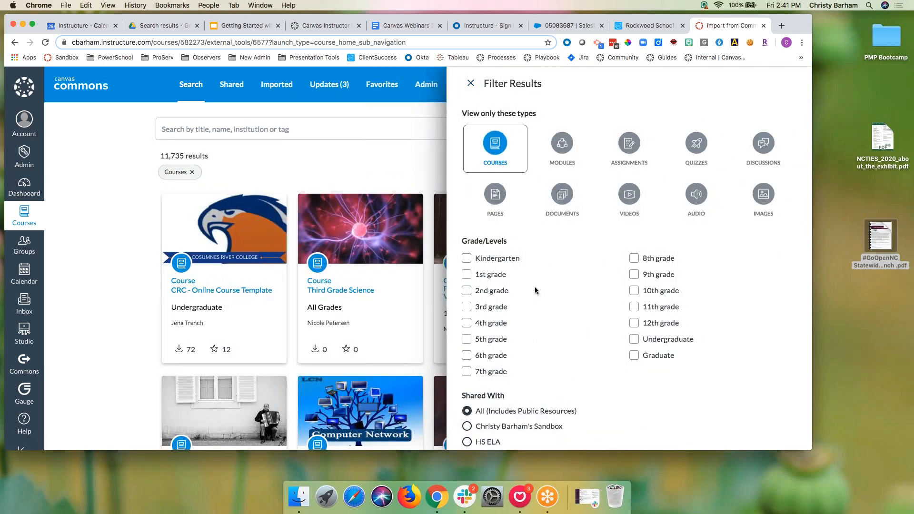
left_click(633, 275)
left_click(633, 290)
left_click(634, 306)
left_click(634, 323)
scroll(599, 324, "down", 3)
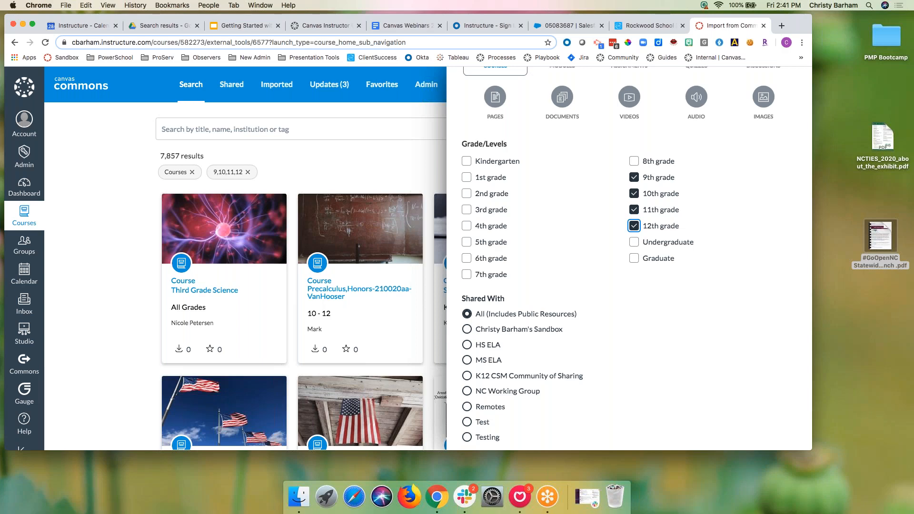
Step: Search 'math 1' and open The Innovation Project (TIP) - Math 1 course
left_click(222, 129)
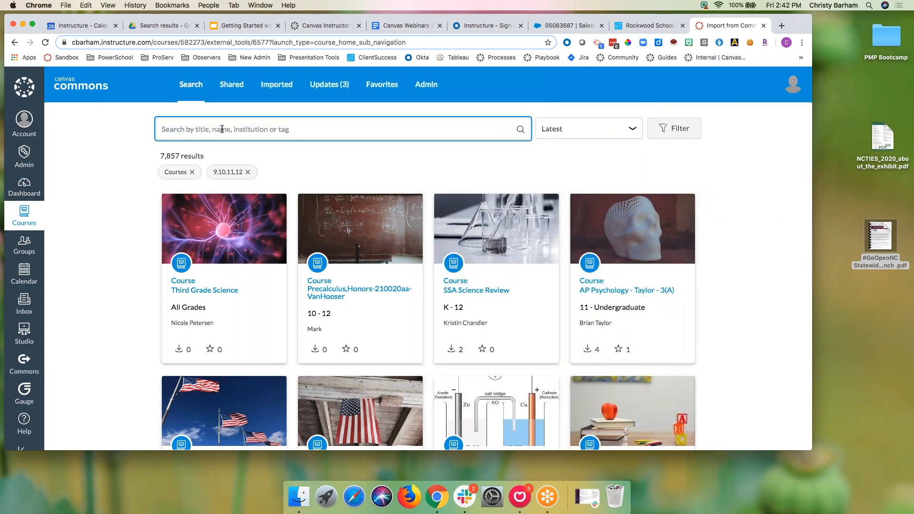
type("math 1")
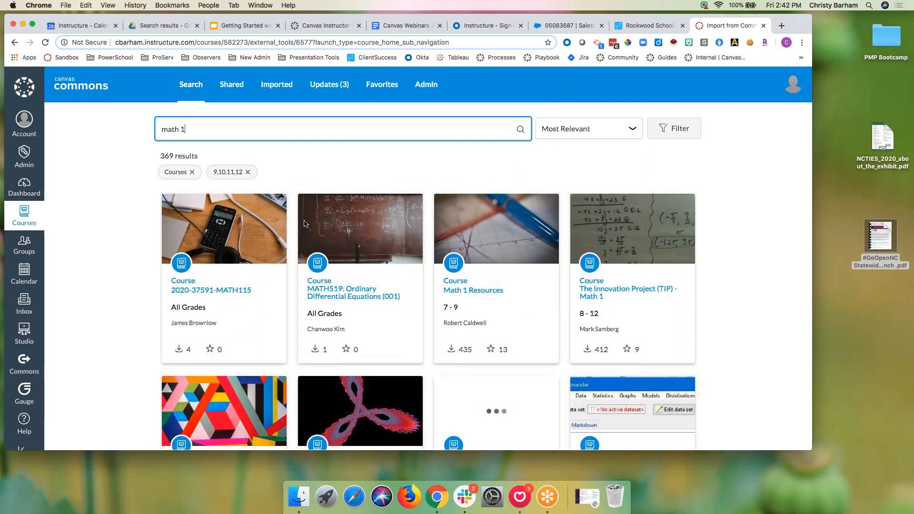
scroll(340, 292, "down", 1)
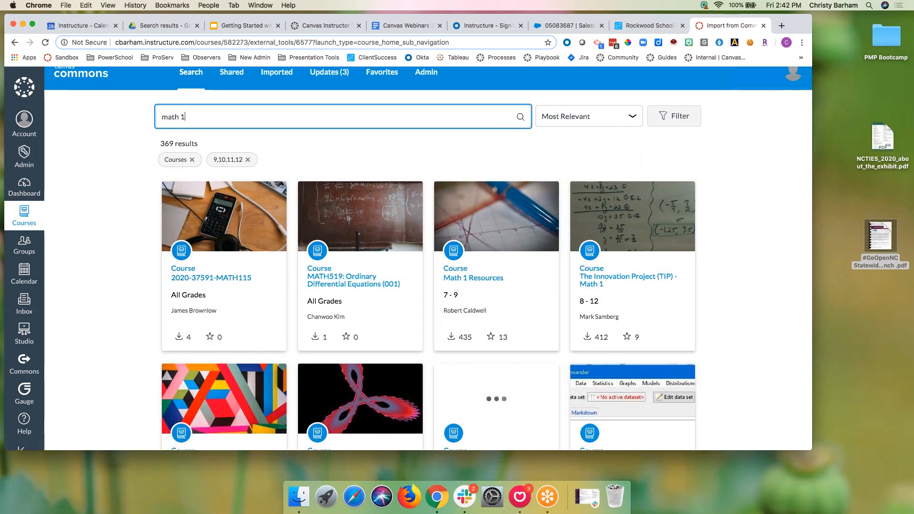
left_click(597, 281)
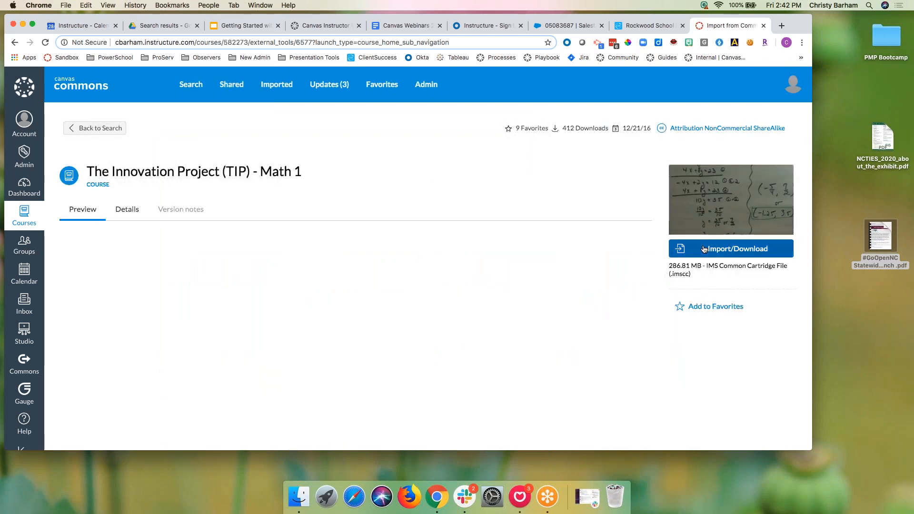
Step: Browse the course modules and preview the Scatterplots and Equation of Best Fit notes
scroll(235, 325, "down", 20)
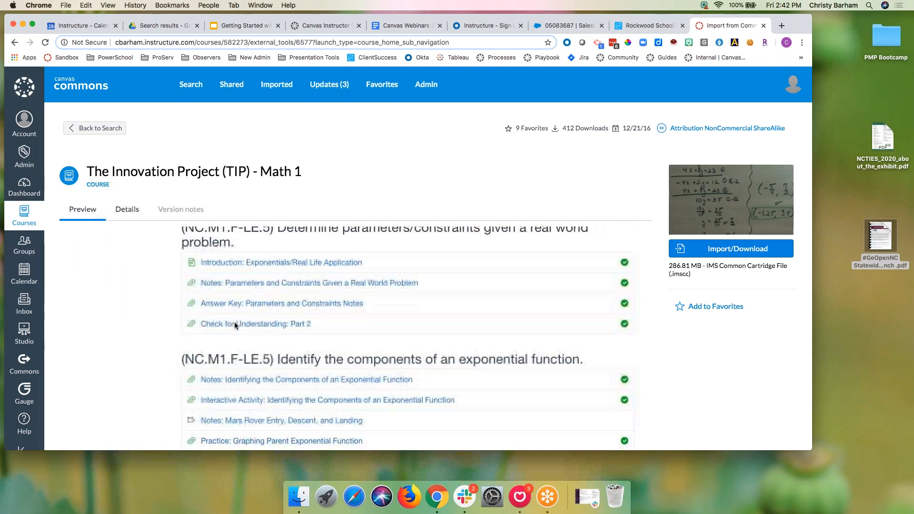
scroll(234, 322, "down", 20)
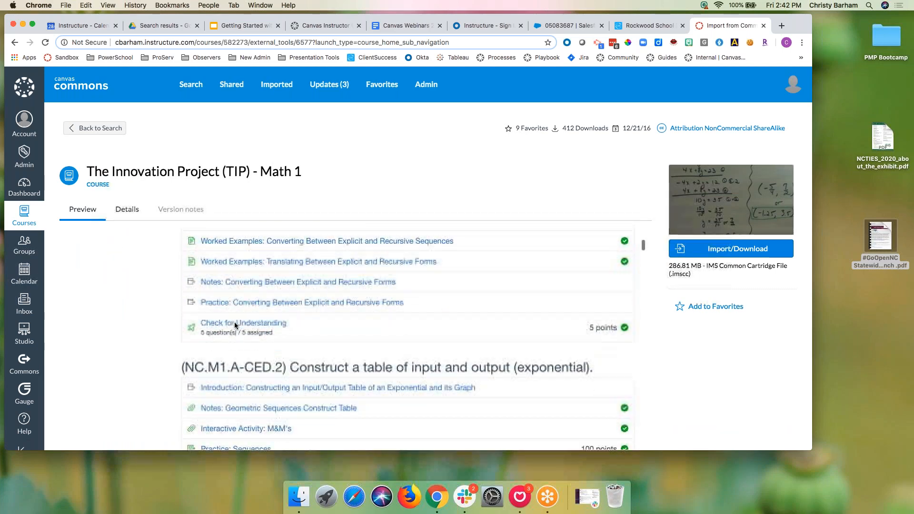
scroll(234, 322, "down", 20)
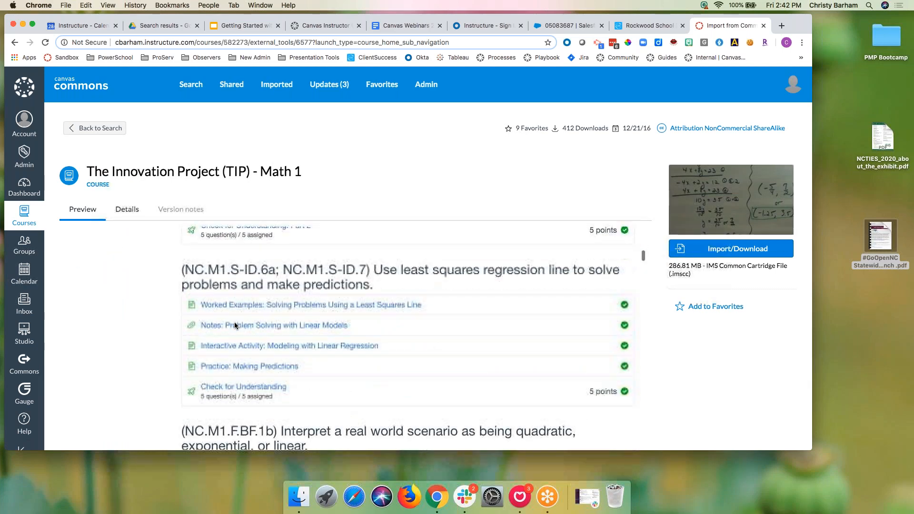
scroll(234, 322, "down", 20)
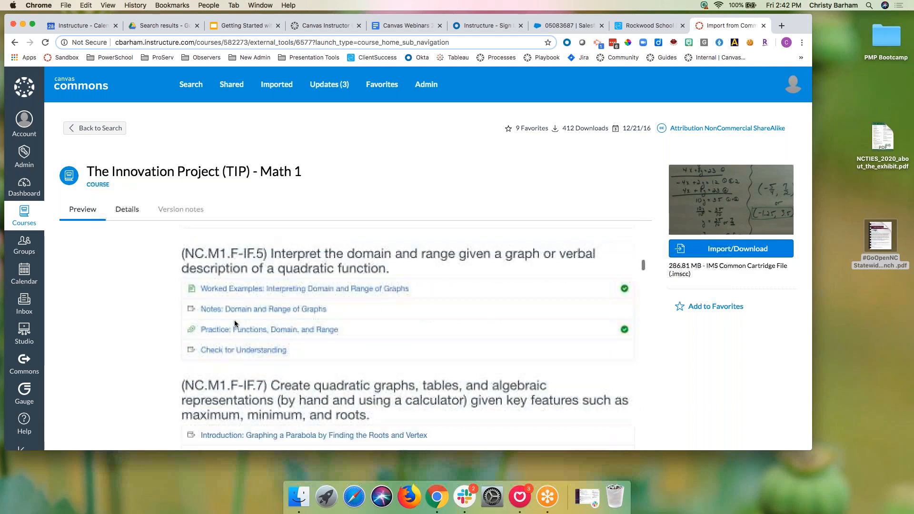
scroll(234, 323, "up", 10)
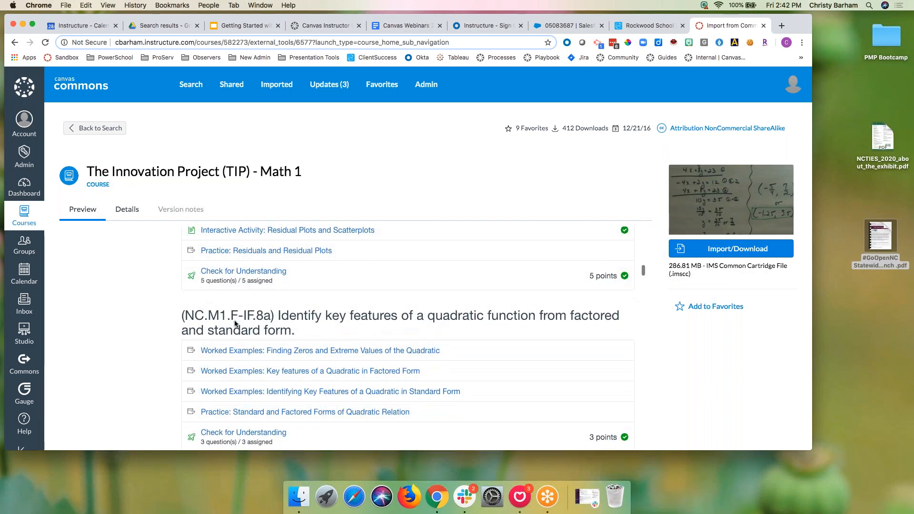
scroll(234, 320, "up", 10)
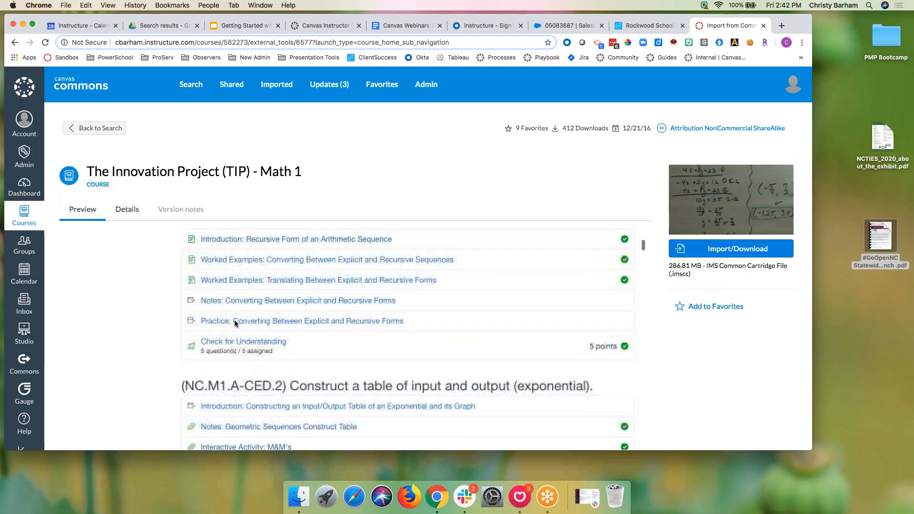
scroll(234, 319, "up", 4)
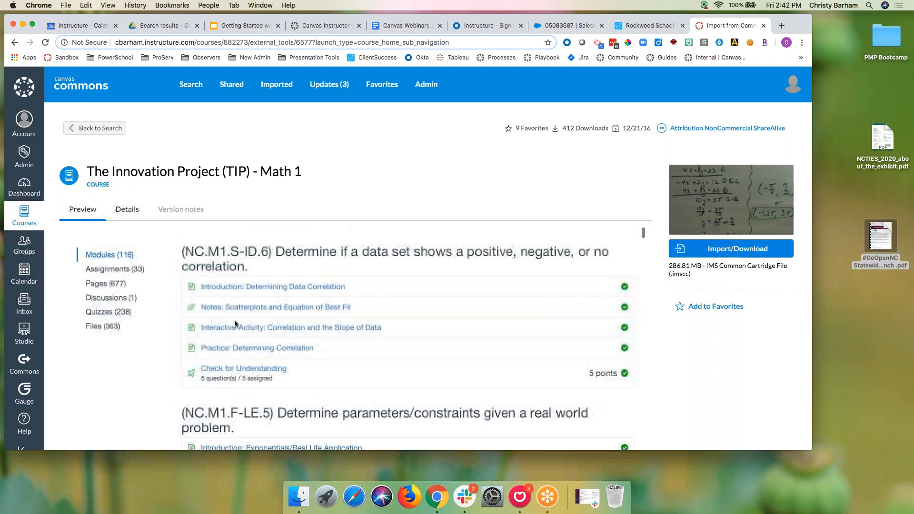
left_click(234, 308)
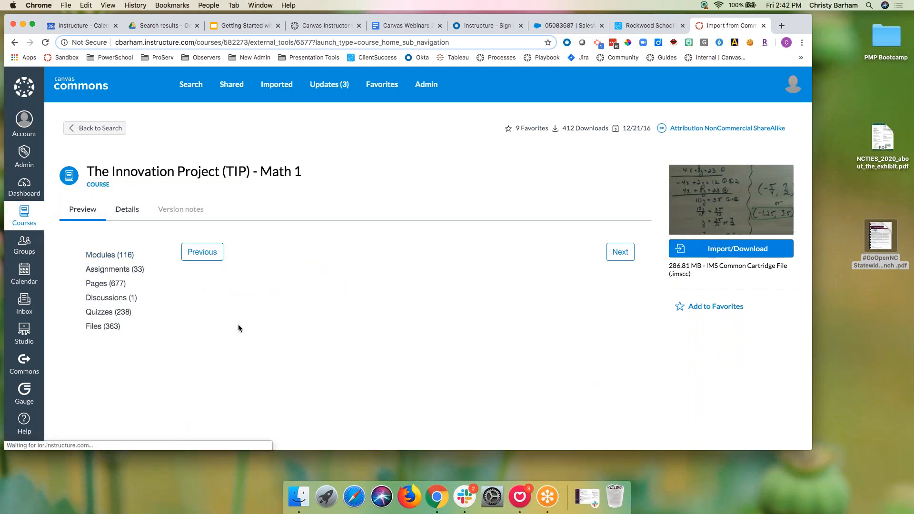
scroll(261, 359, "down", 8)
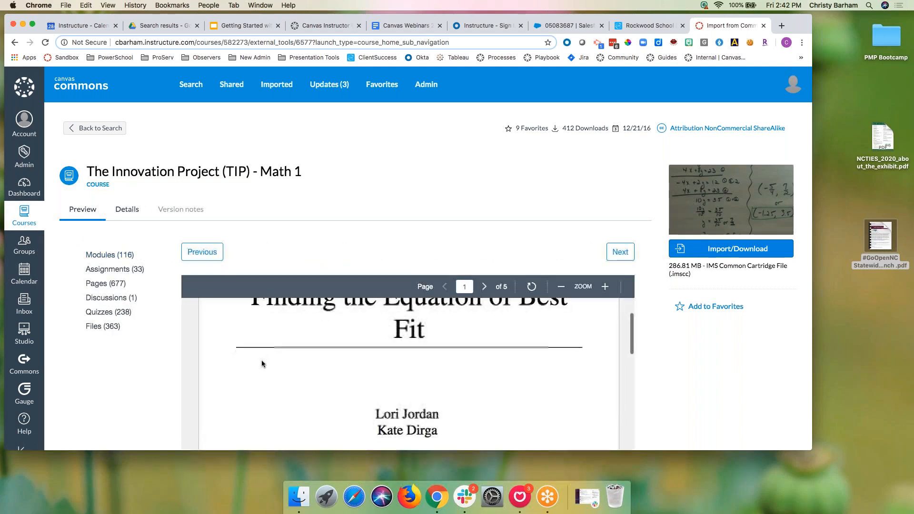
Step: Preview the Ch 7 Closure and Exponential Functions with Technology #1 assignments, then favorite the course
left_click(127, 270)
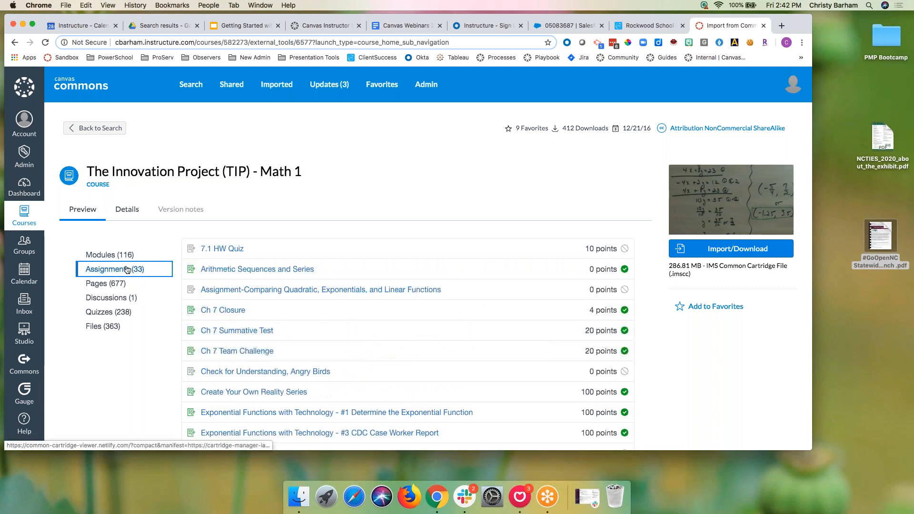
left_click(211, 312)
scroll(266, 339, "down", 3)
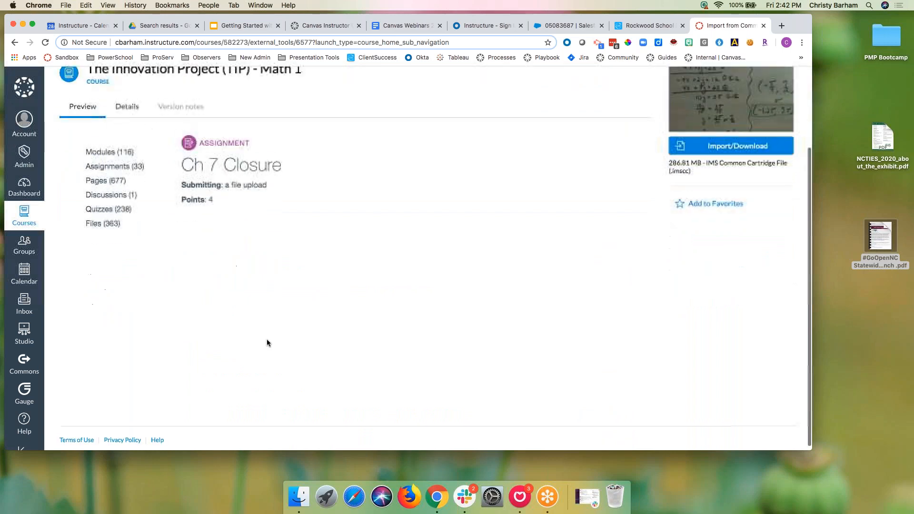
left_click(112, 164)
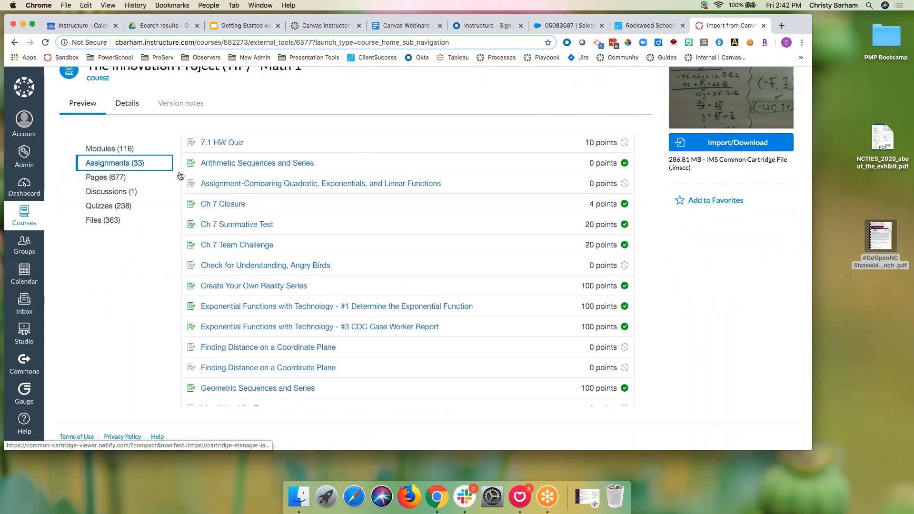
left_click(227, 307)
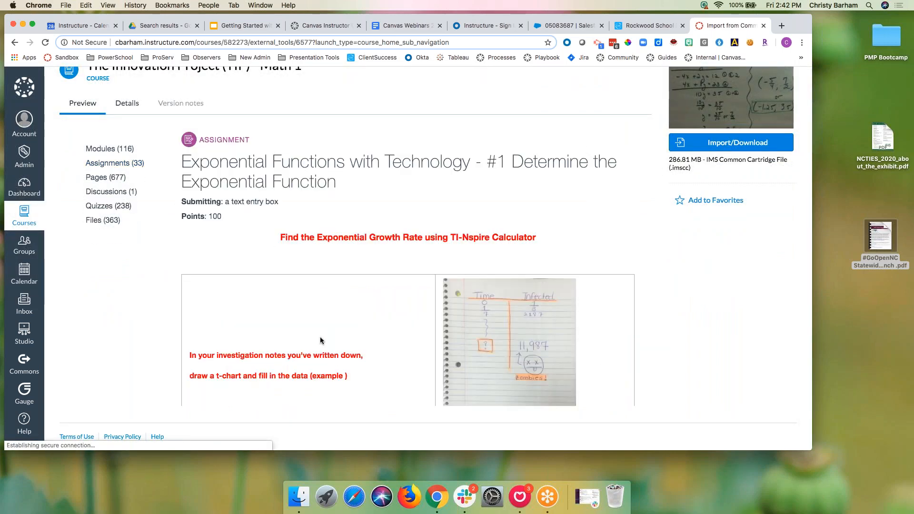
scroll(228, 310, "down", 10)
scroll(320, 340, "down", 2)
scroll(320, 340, "up", 10)
left_click(105, 151)
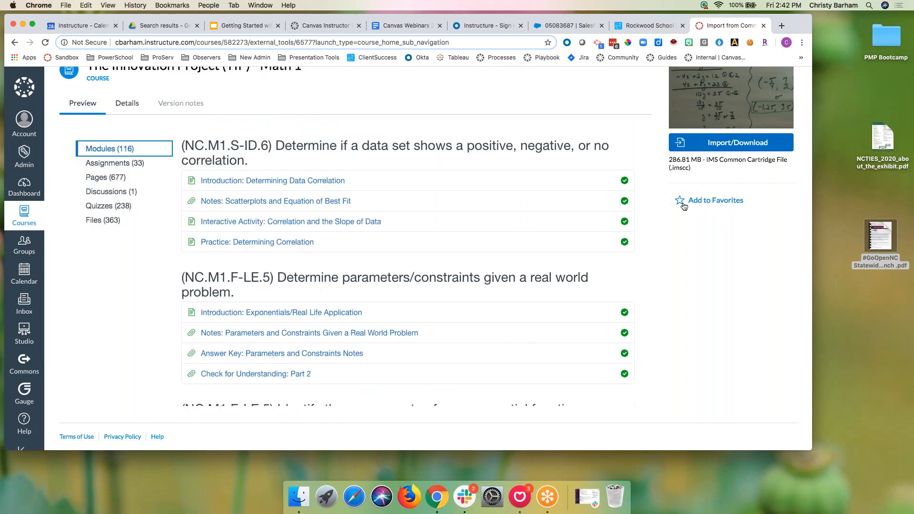
left_click(683, 201)
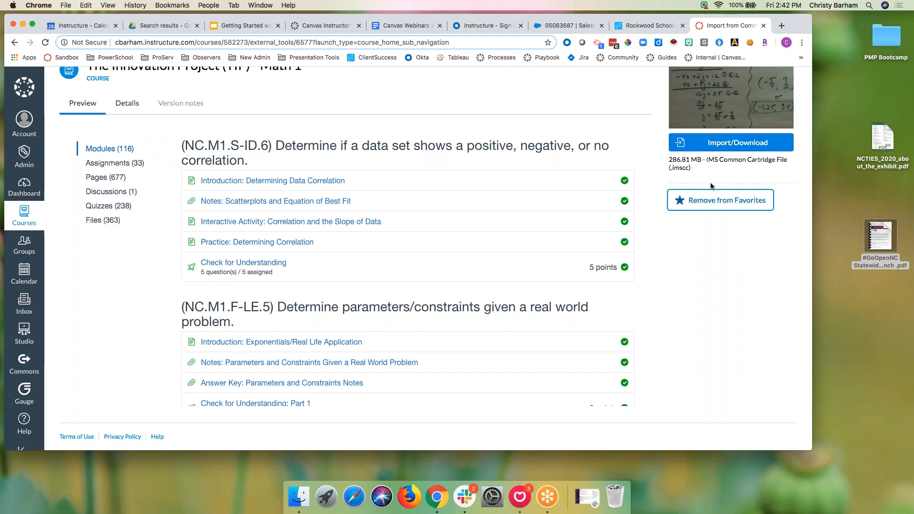
Step: Try Import/Download for the Math 1 course, retrying the failed course list twice
left_click(737, 144)
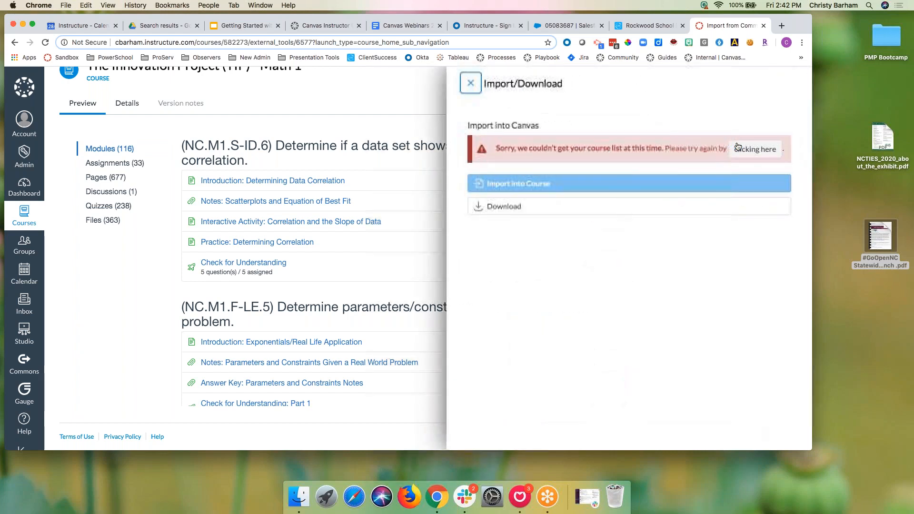
left_click(737, 148)
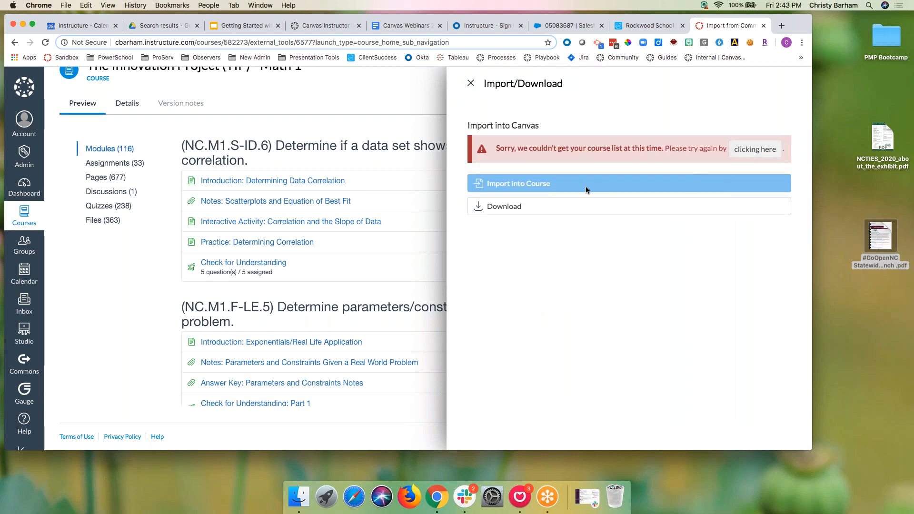
left_click(754, 149)
left_click(471, 83)
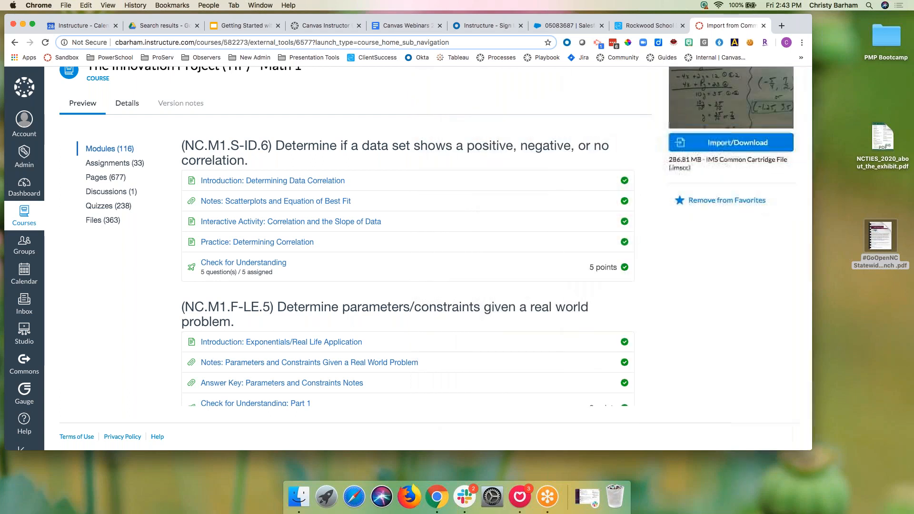
Step: Reload Commons, reopen the Math 1 course from Favorites and retry Import/Download
left_click(45, 43)
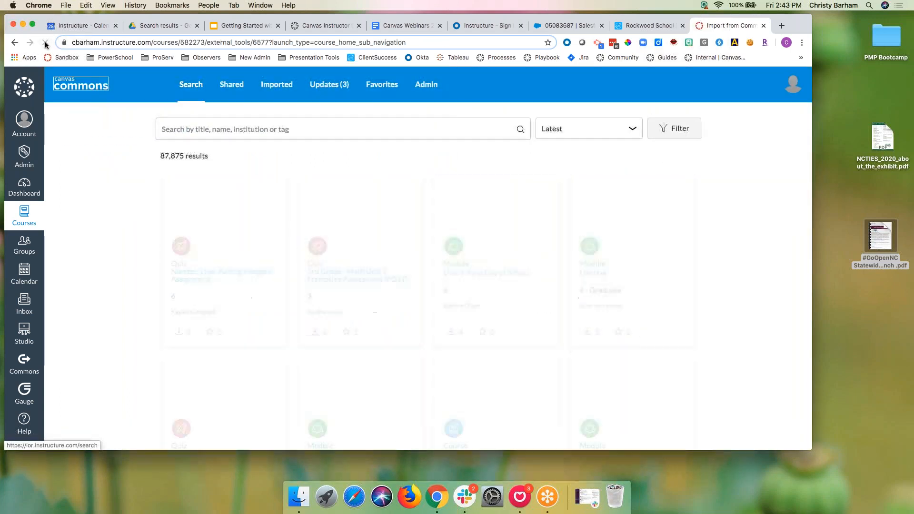
left_click(382, 86)
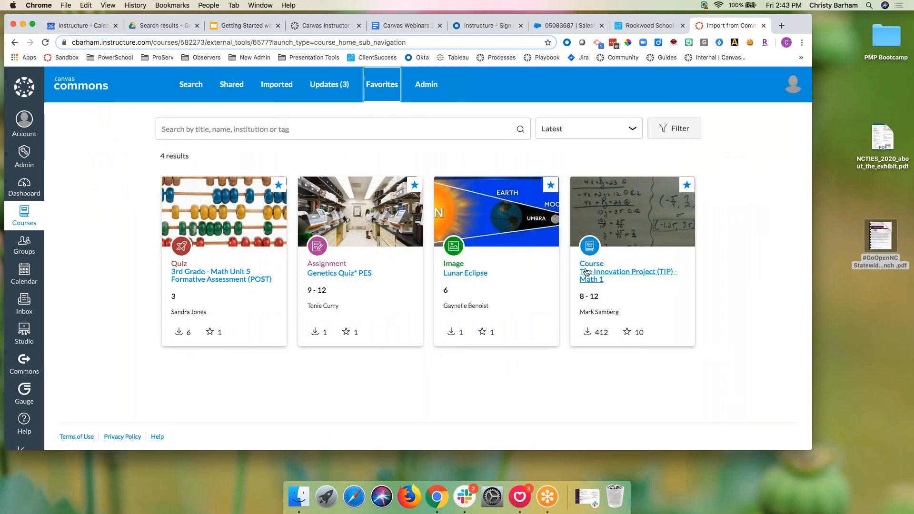
left_click(586, 272)
left_click(721, 251)
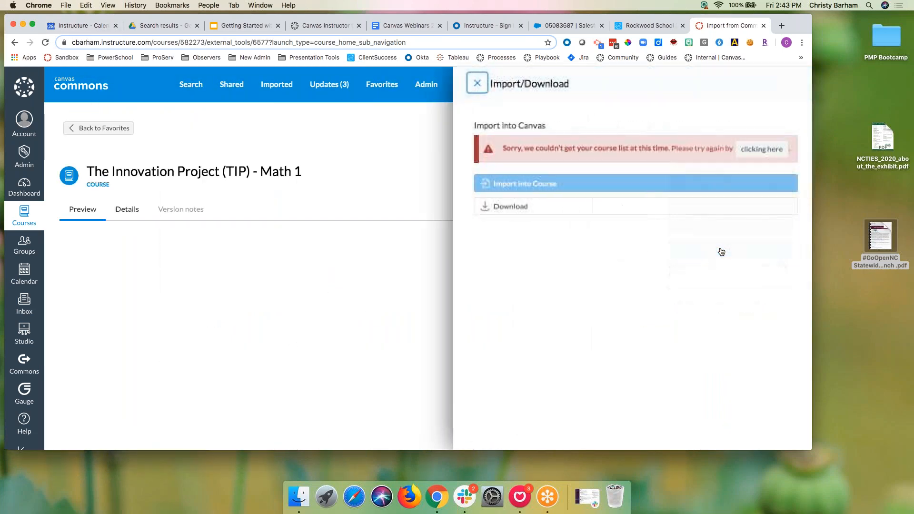
left_click(469, 84)
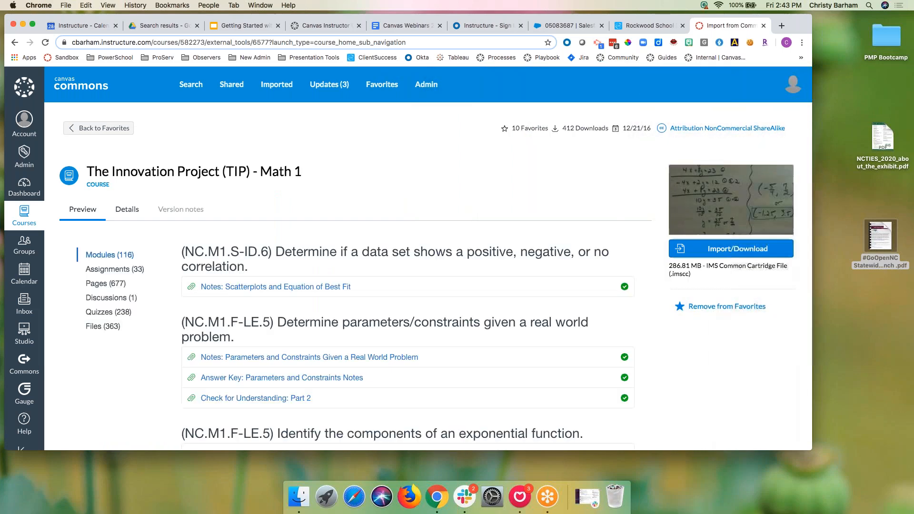
Step: Open a new tab to the 'rcs' Canvas account's Courses page
left_click(781, 26)
type("rcs")
key("Return")
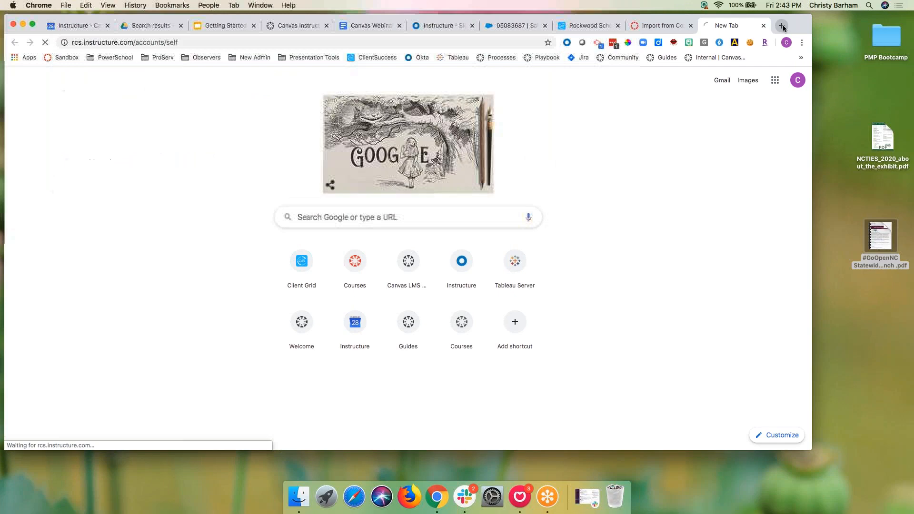
left_click(286, 42)
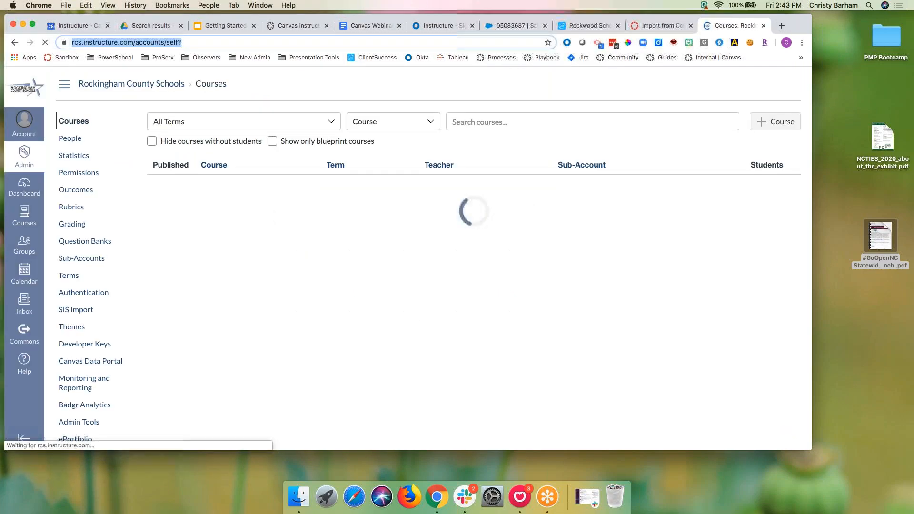
Step: Load the Rockingham County Schools admin Courses page via the 'rcs' address
type("n")
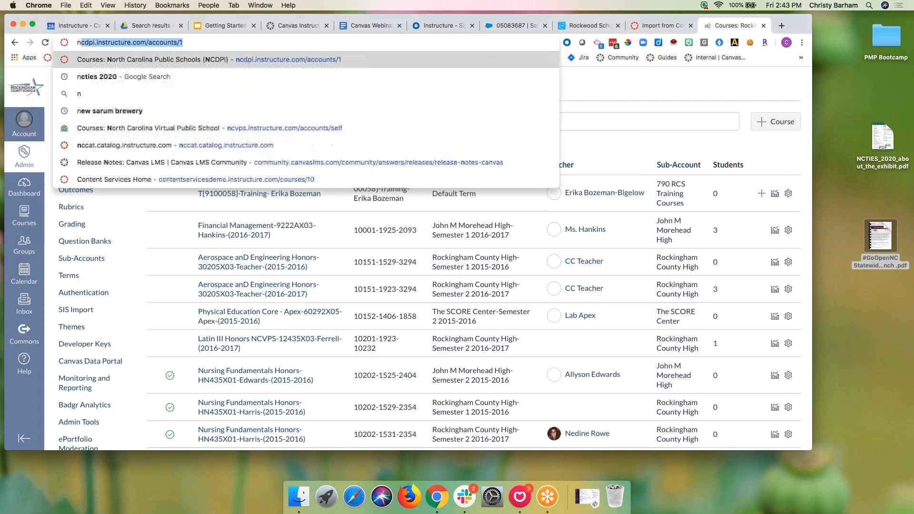
key("BackSpace")
key("BackSpace")
type("rcs")
key("Return")
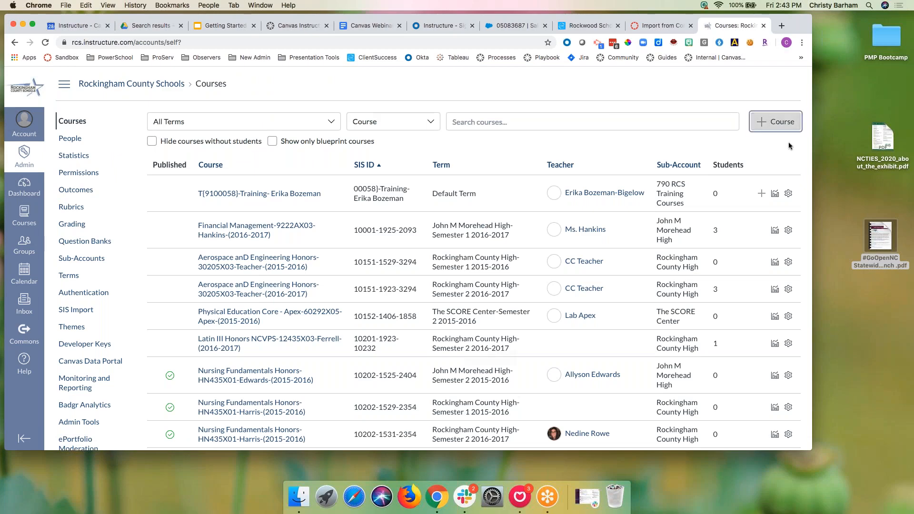
Step: Create the Commons Demo course with reference code 'commons demo' and open it from search
left_click(775, 121)
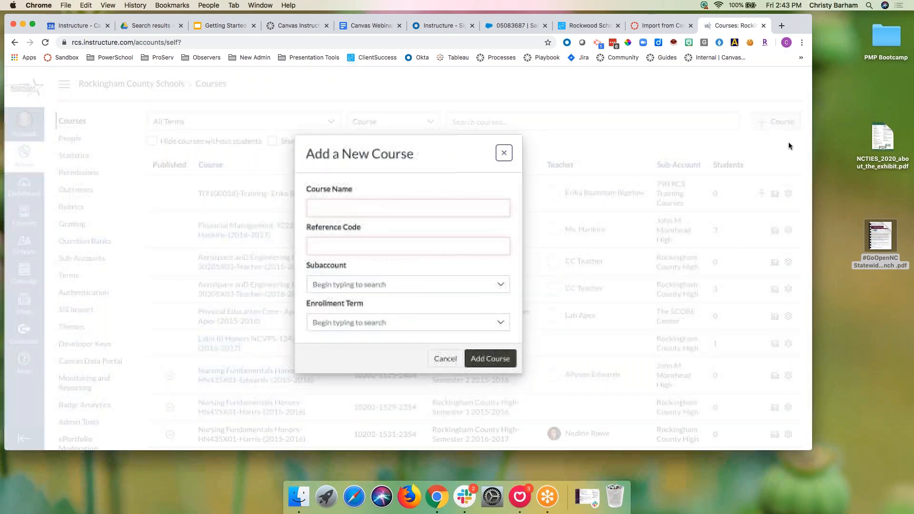
left_click(453, 203)
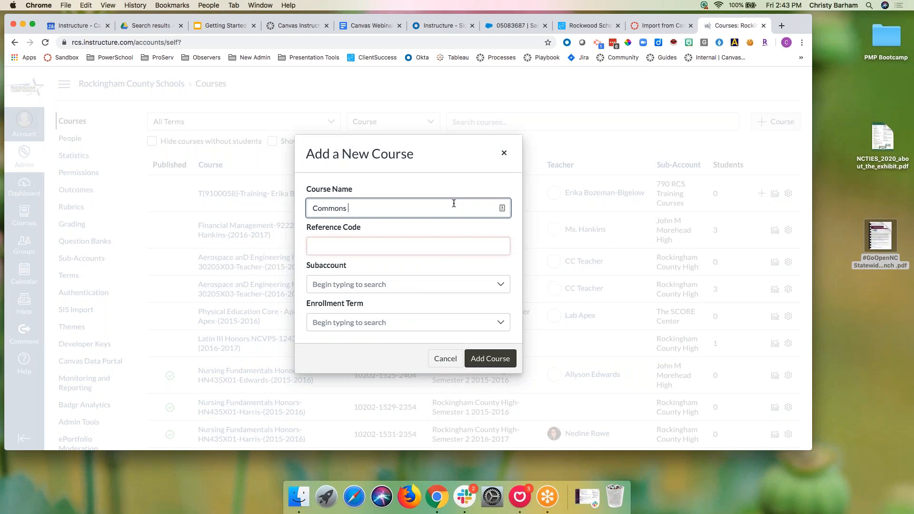
left_click(414, 246)
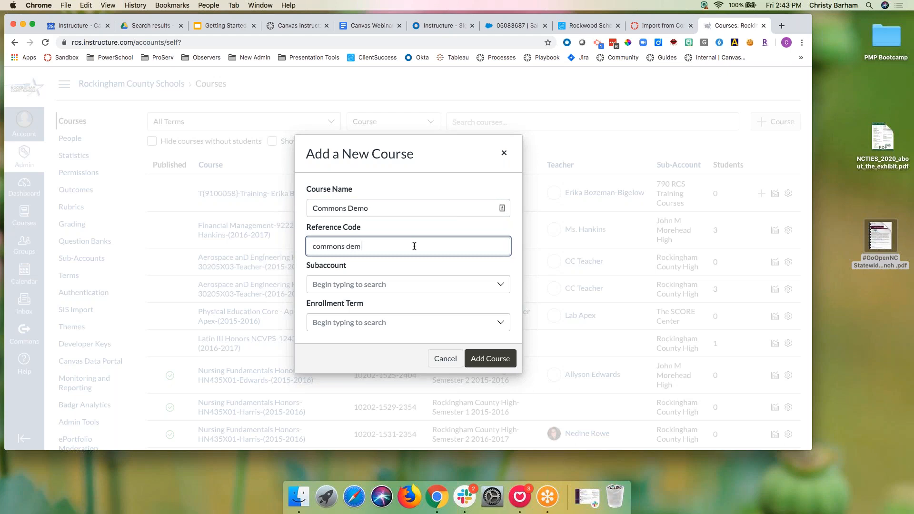
left_click(490, 358)
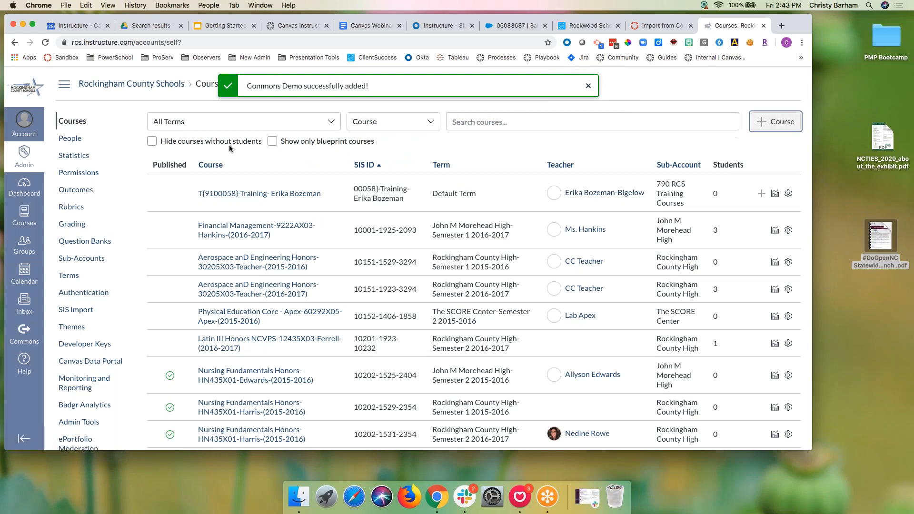
left_click(468, 125)
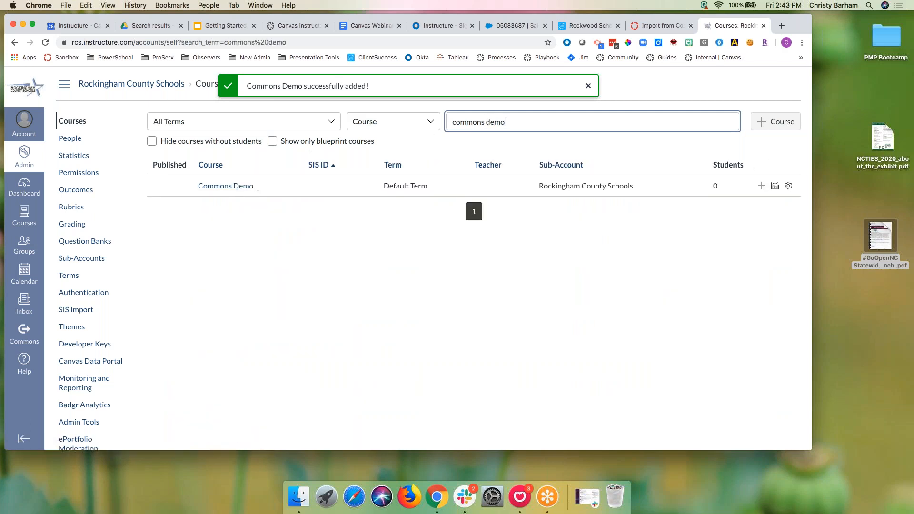
left_click(225, 186)
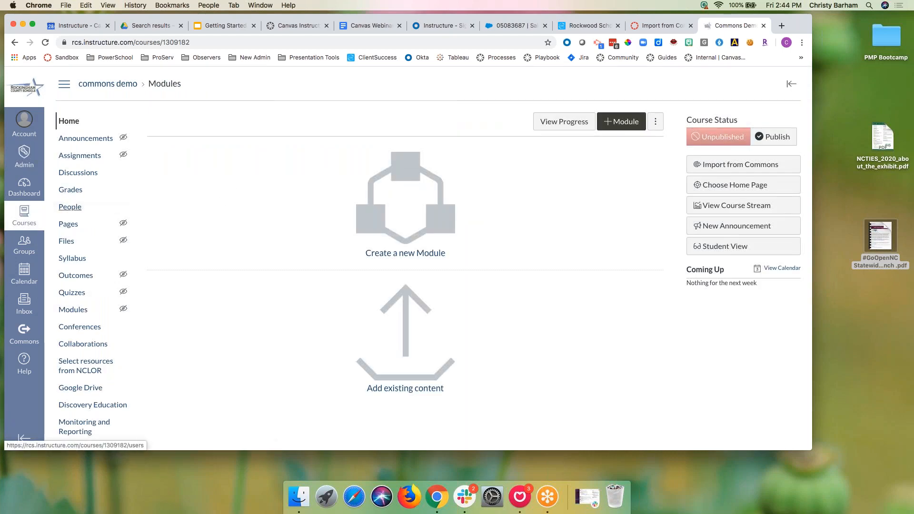
Step: Enter a test user's e-mail in Commons Demo's People with the Teacher role
left_click(78, 209)
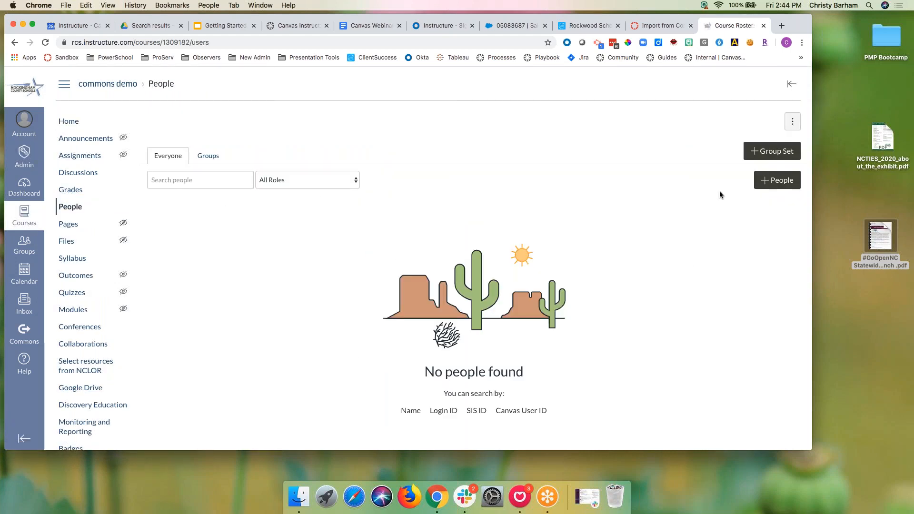
left_click(774, 179)
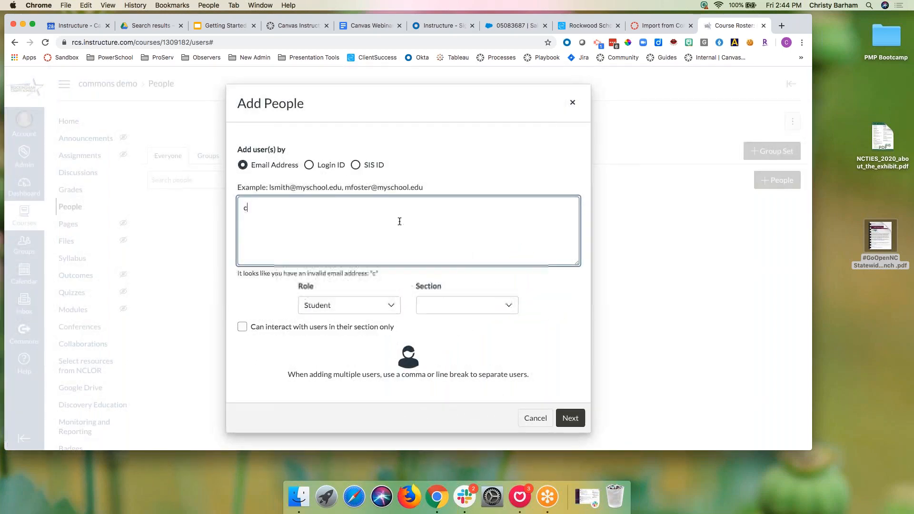
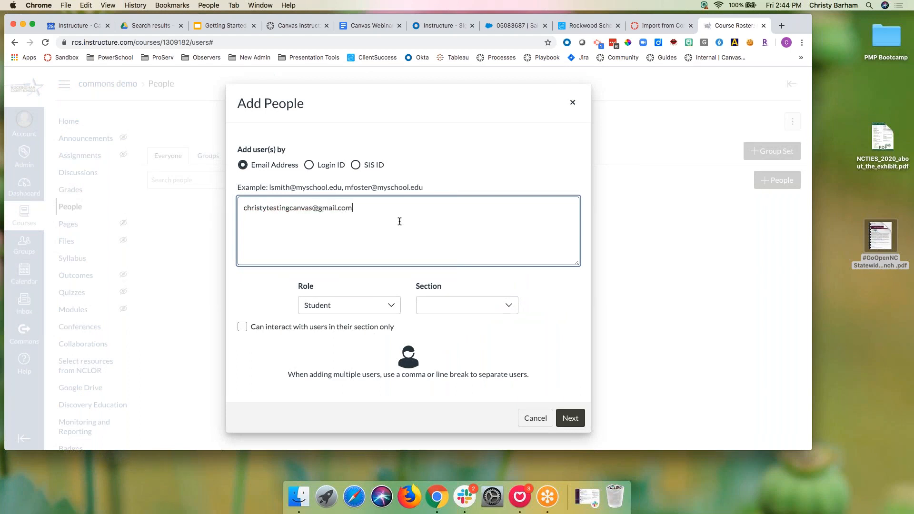
left_click(360, 307)
left_click(345, 339)
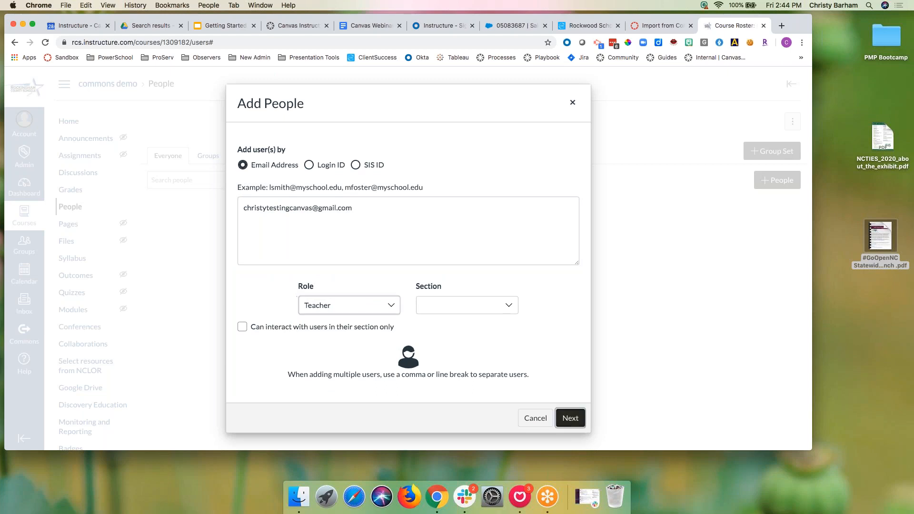
left_click(569, 419)
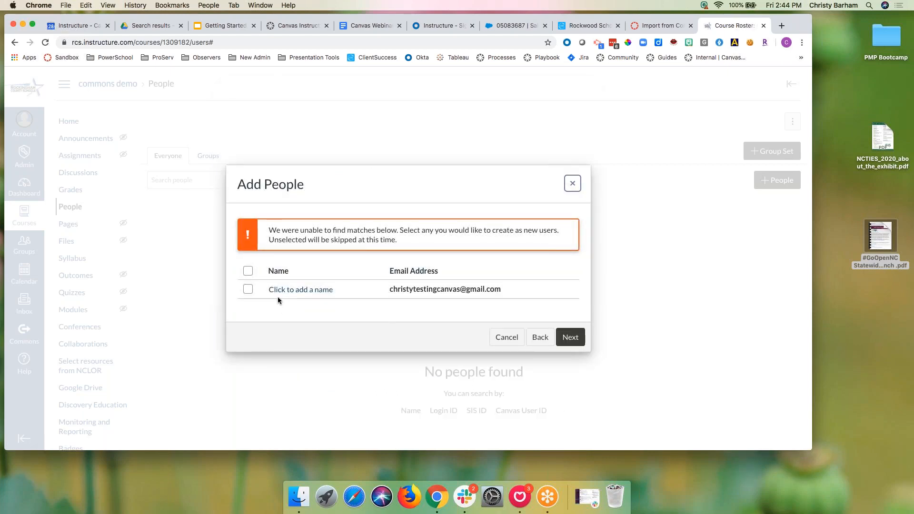
Step: Create the new user with a name, add them as Teacher, and expand their profile details
left_click(248, 290)
left_click(295, 291)
type("C")
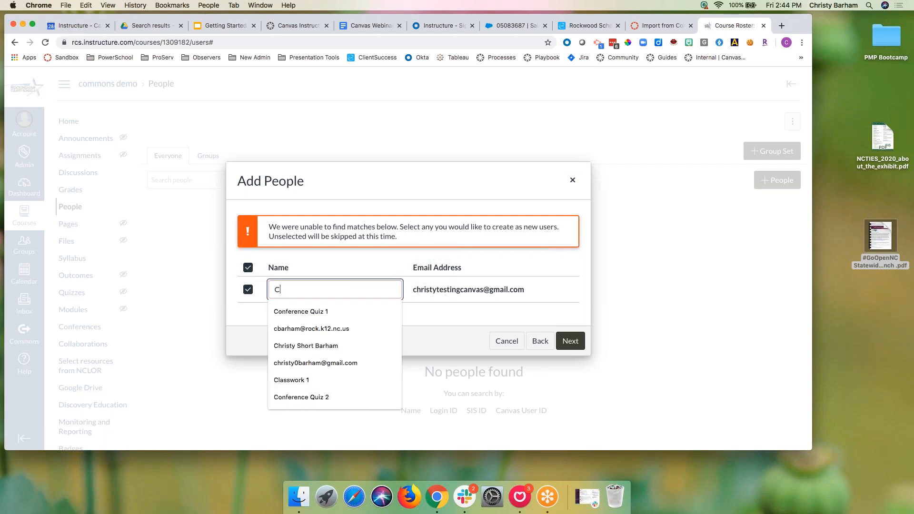
type("hristy Testing")
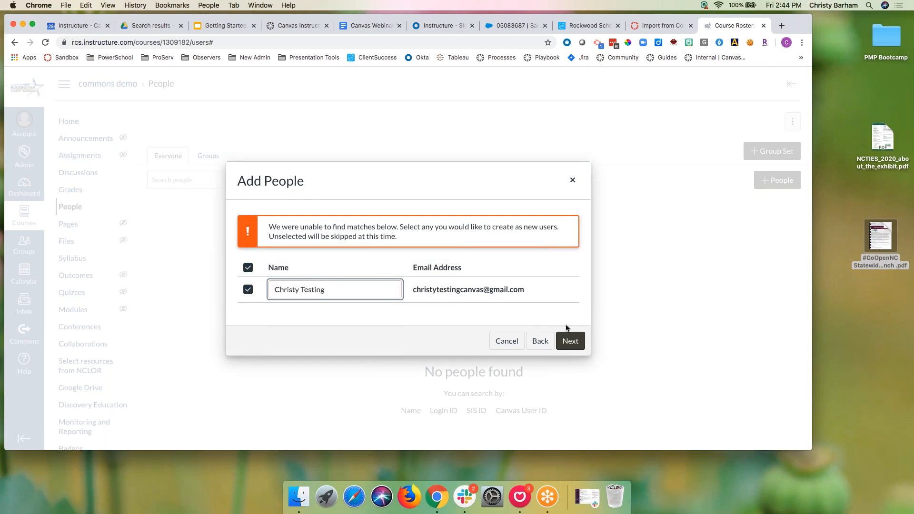
left_click(568, 341)
left_click(569, 332)
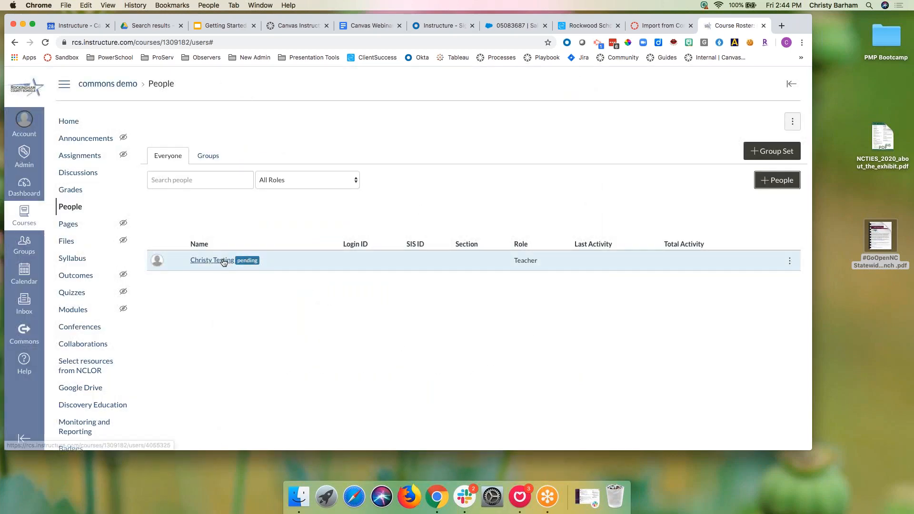
left_click(227, 263)
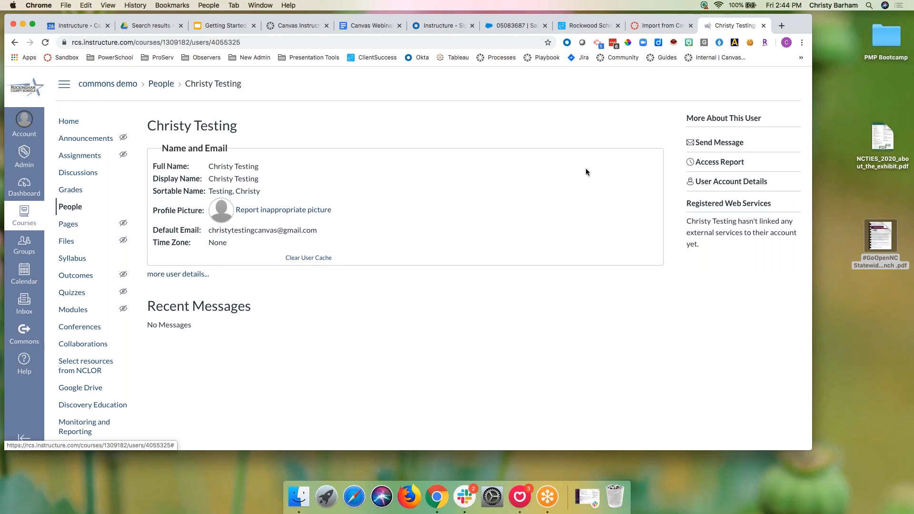
left_click(168, 274)
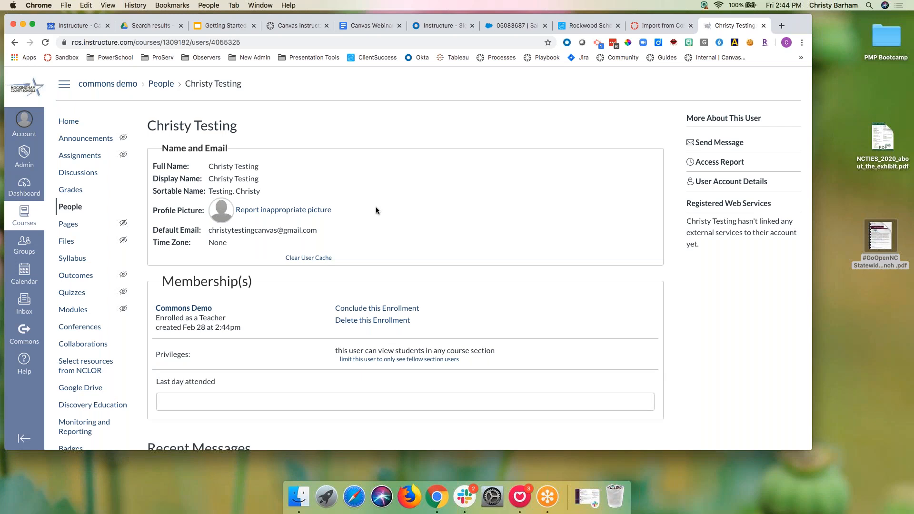
Step: Reopen Import/Download for TIP - Math 1, then return to the Getting Started slides
left_click(658, 26)
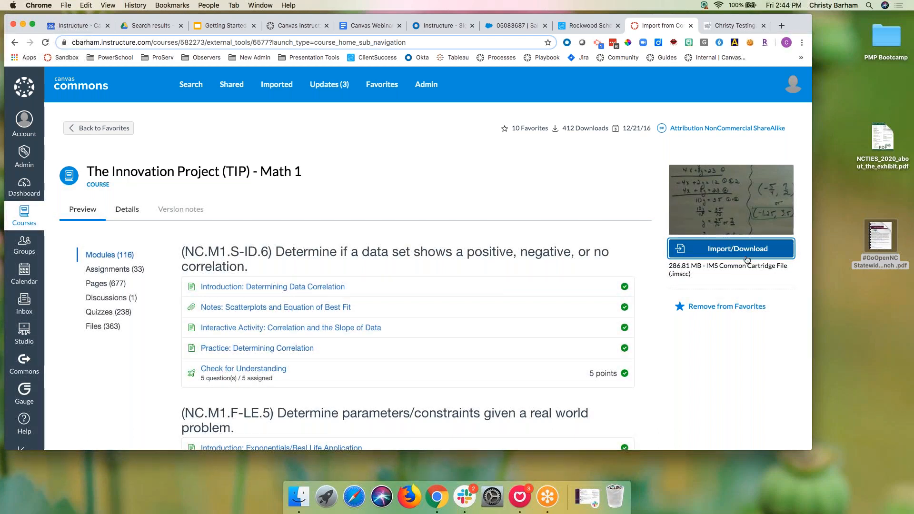
left_click(718, 258)
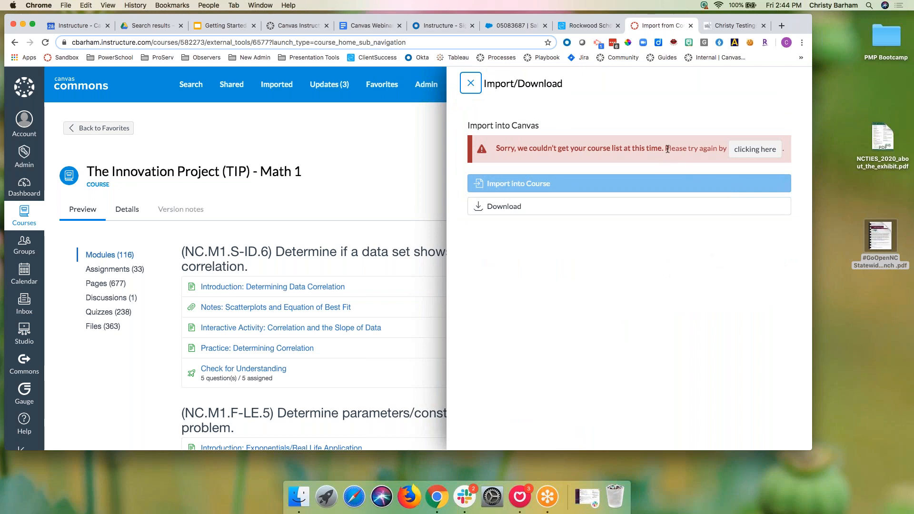
left_click(220, 28)
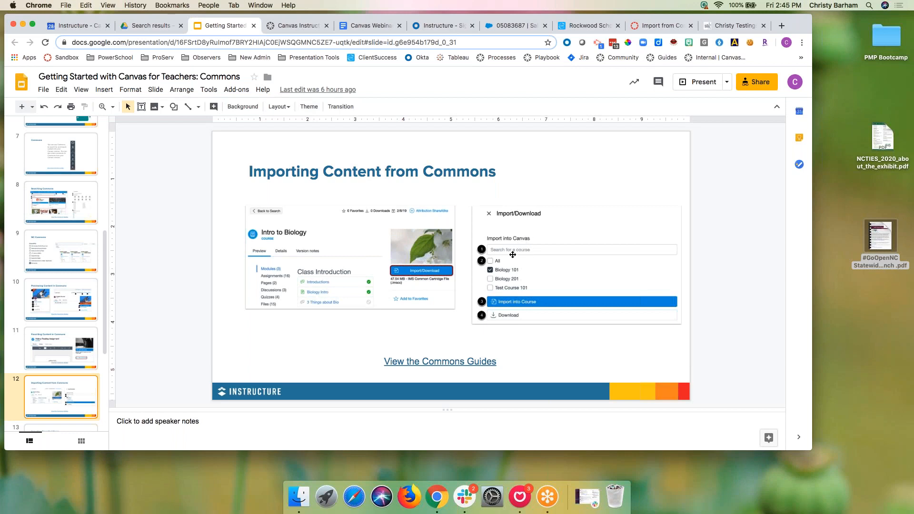
Step: Present the Importing Favorited Items and Importing Content from Commons slides, then return to Commons
key("Down")
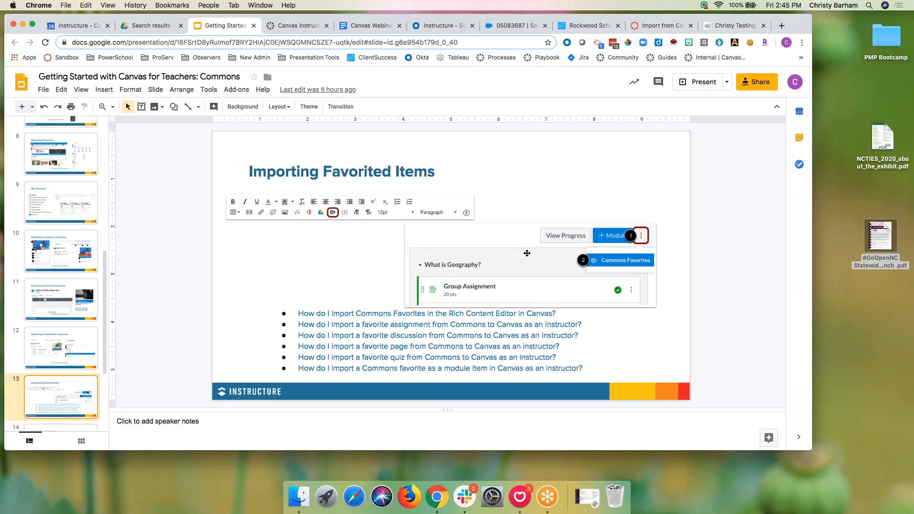
left_click(698, 82)
key("Left")
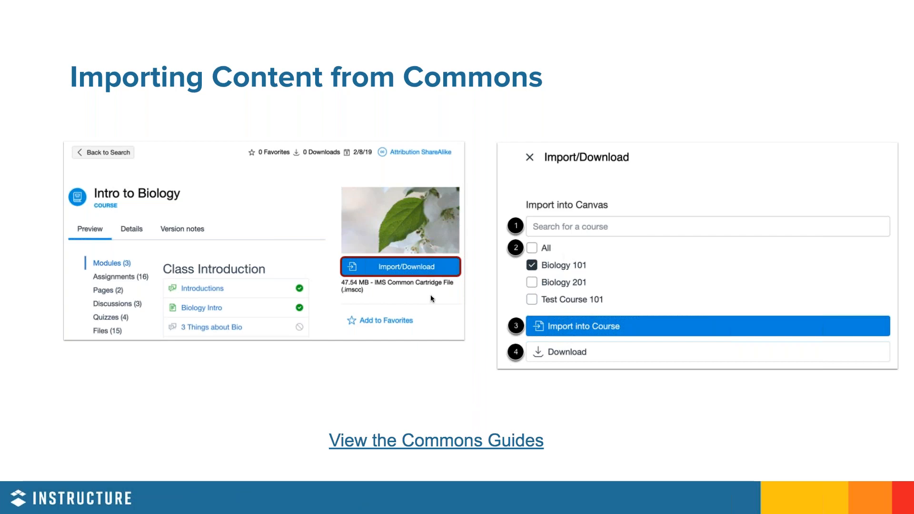
key("Escape")
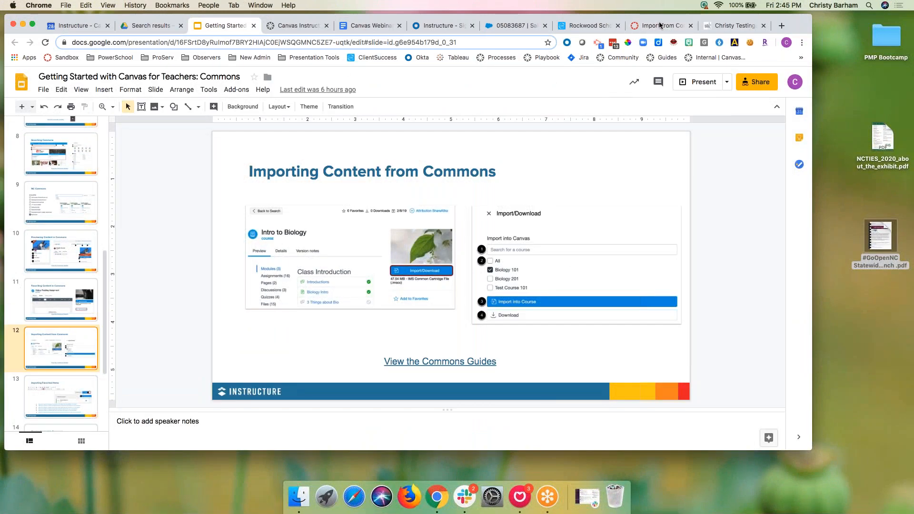
left_click(660, 26)
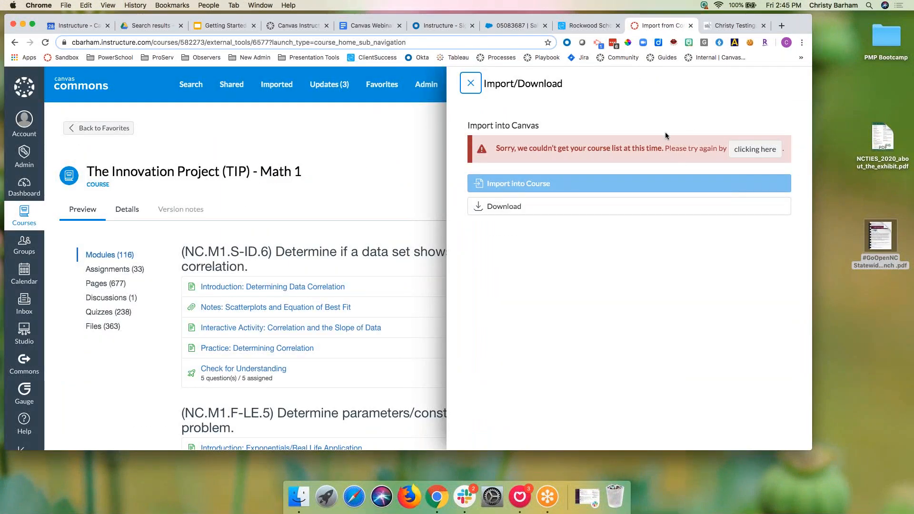
Step: Retry the course list, then download TIP - Math 1 as a zip package
left_click(755, 149)
left_click(507, 208)
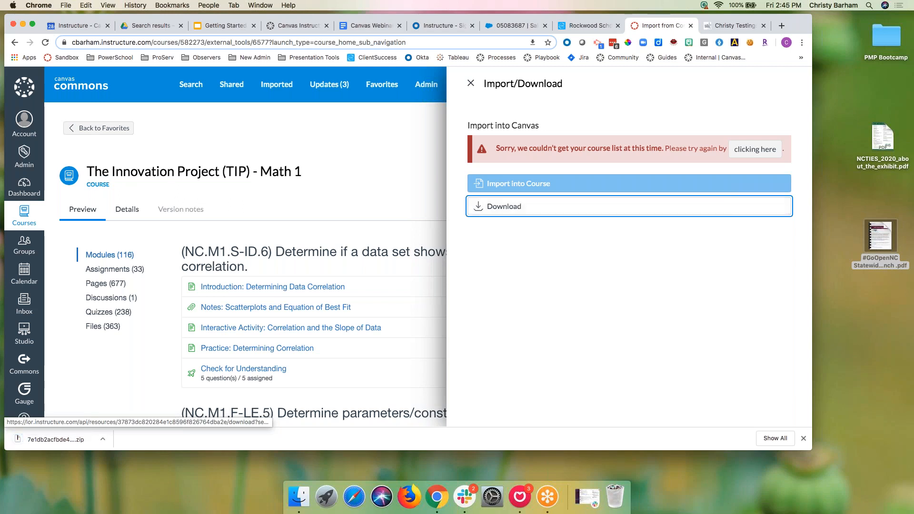
left_click(24, 155)
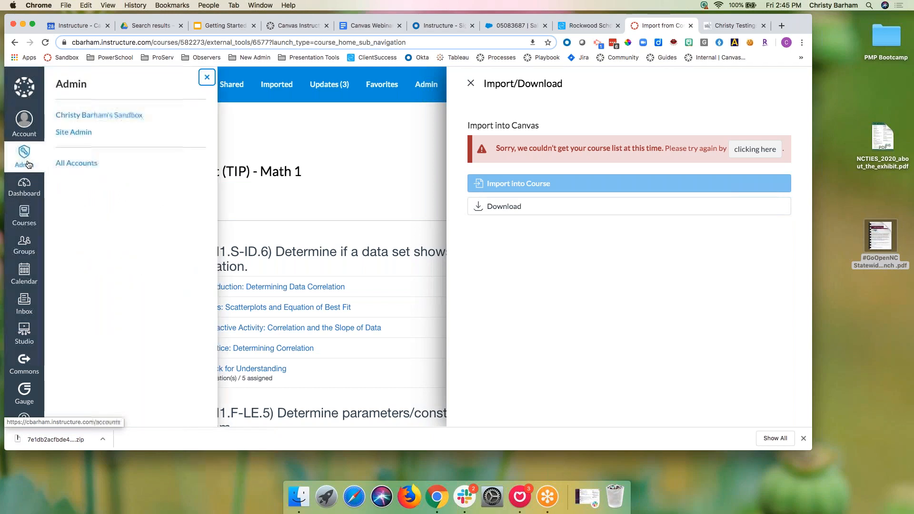
Step: Search the sandbox account's courses for 'common' and open the Commons Demo Course
left_click(116, 117)
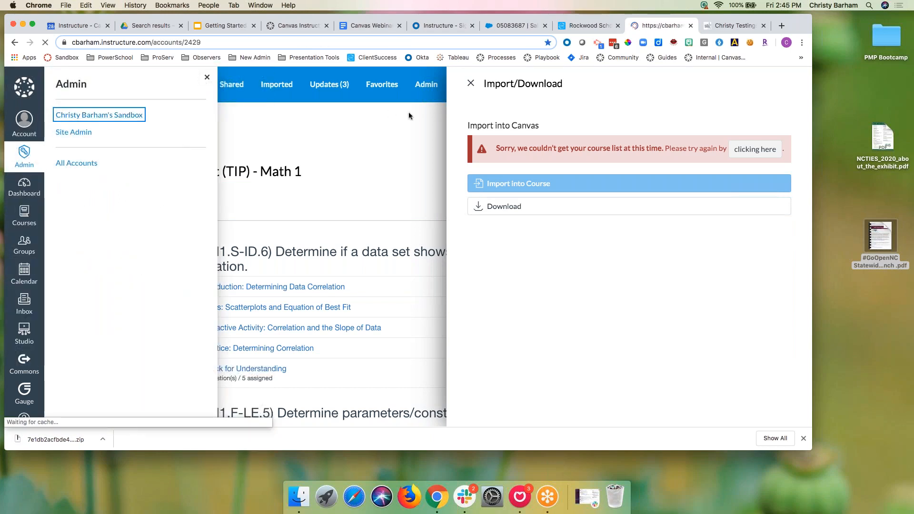
left_click(764, 25)
left_click(532, 124)
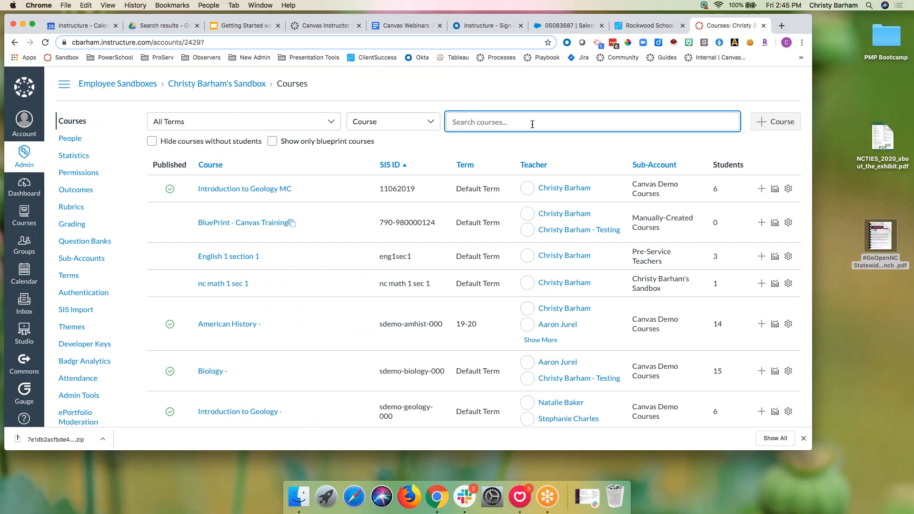
type("commons demo")
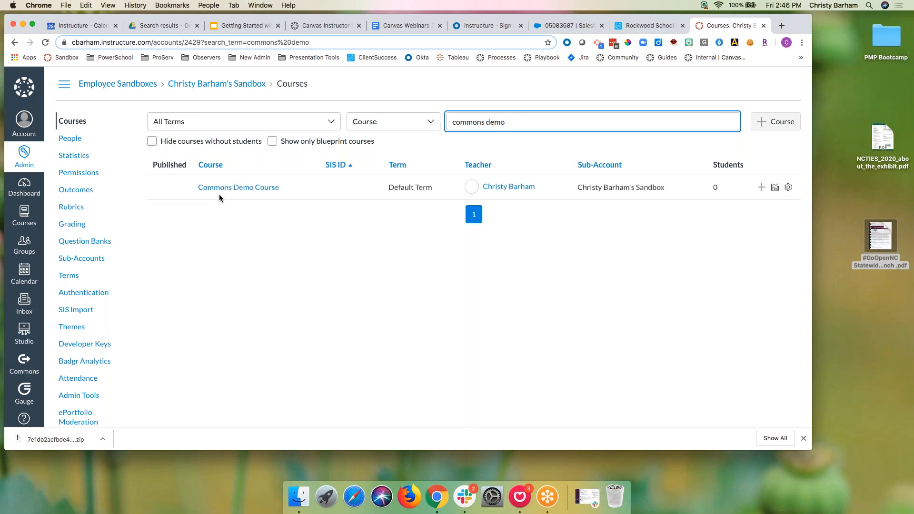
left_click(221, 190)
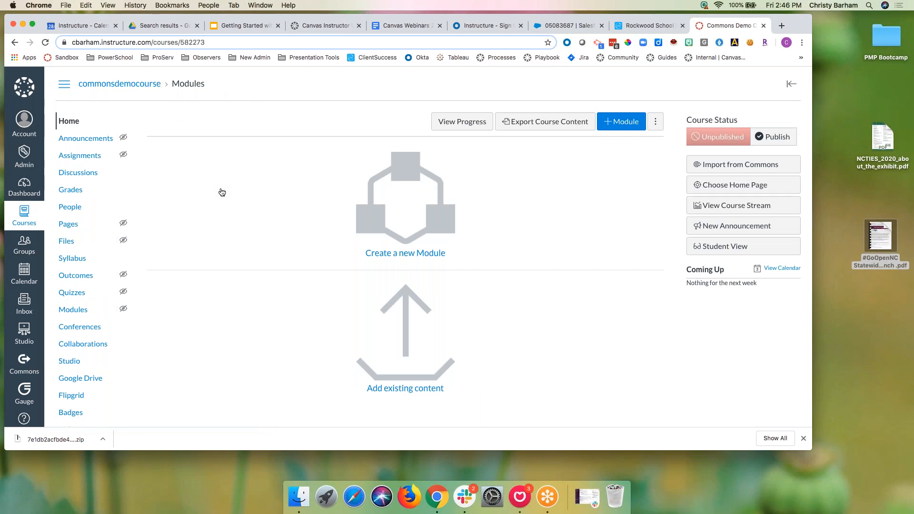
Step: Go to the course's Settings > Import Course Content and expand the Content Type list
scroll(143, 357, "down", 3)
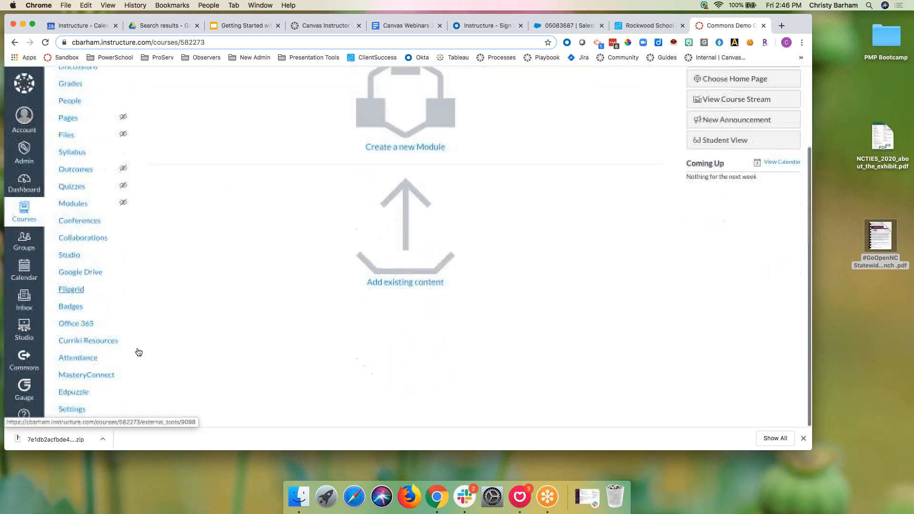
scroll(483, 160, "up", 3)
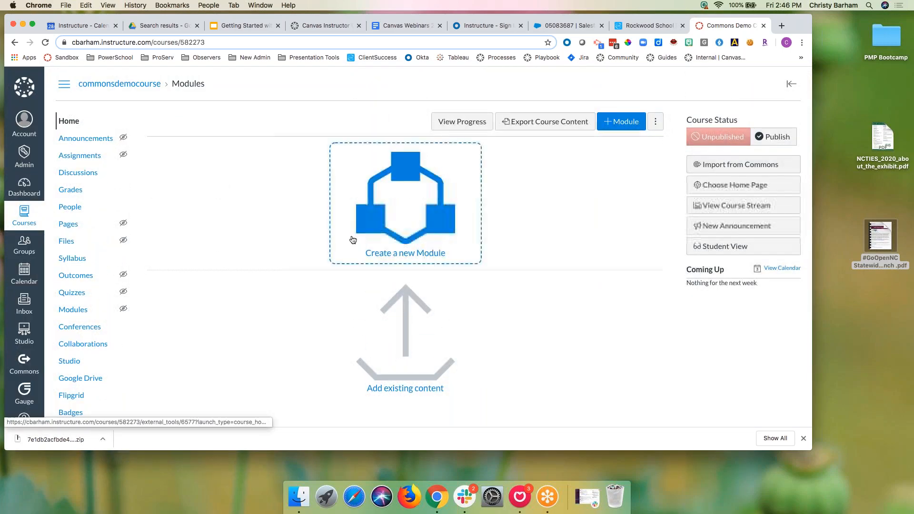
scroll(178, 263, "down", 2)
left_click(67, 413)
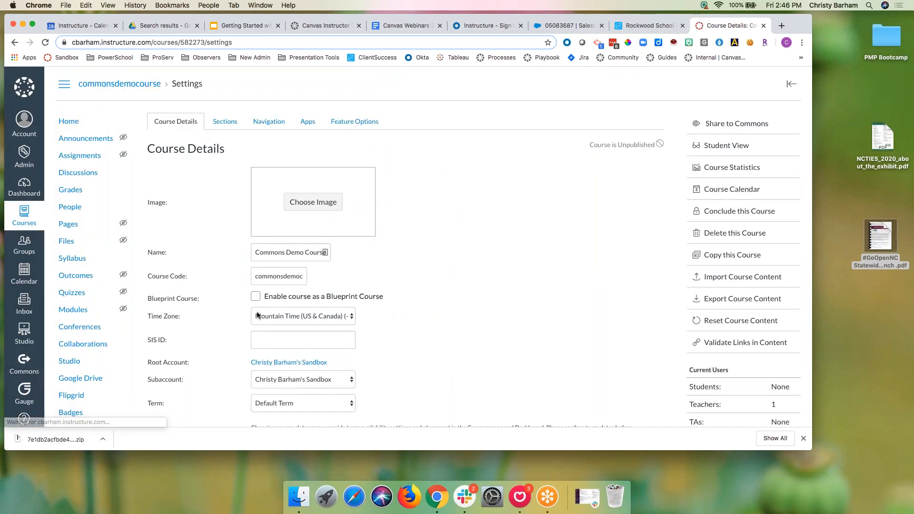
left_click(694, 276)
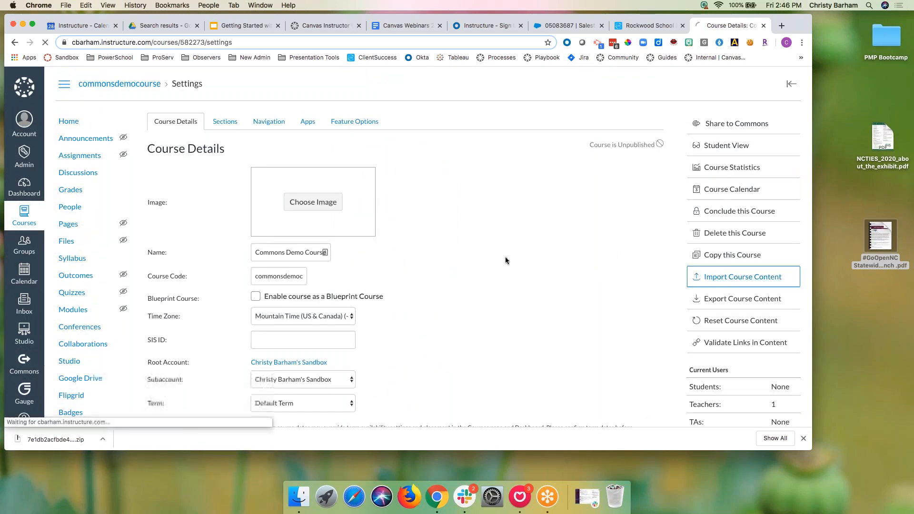
left_click(349, 152)
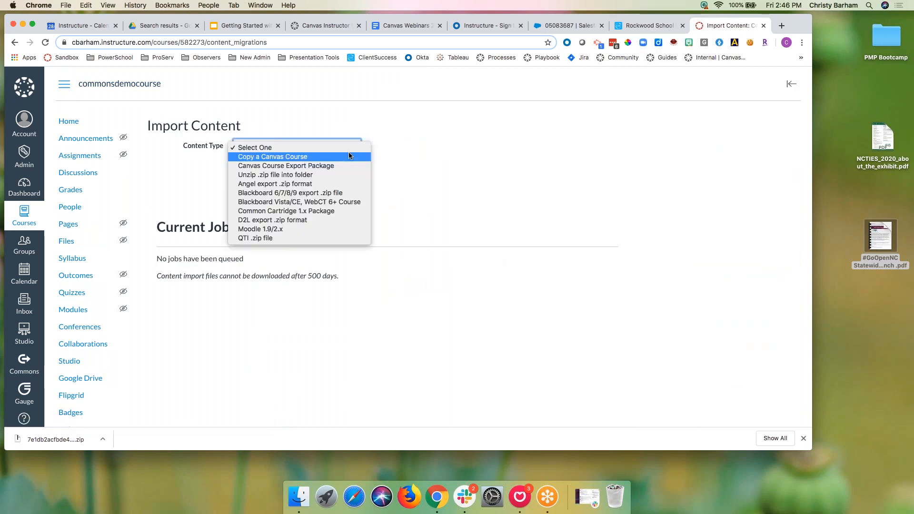
Step: Import the downloaded course zip from Downloads as a Canvas Course Export Package with specific content selected
left_click(341, 166)
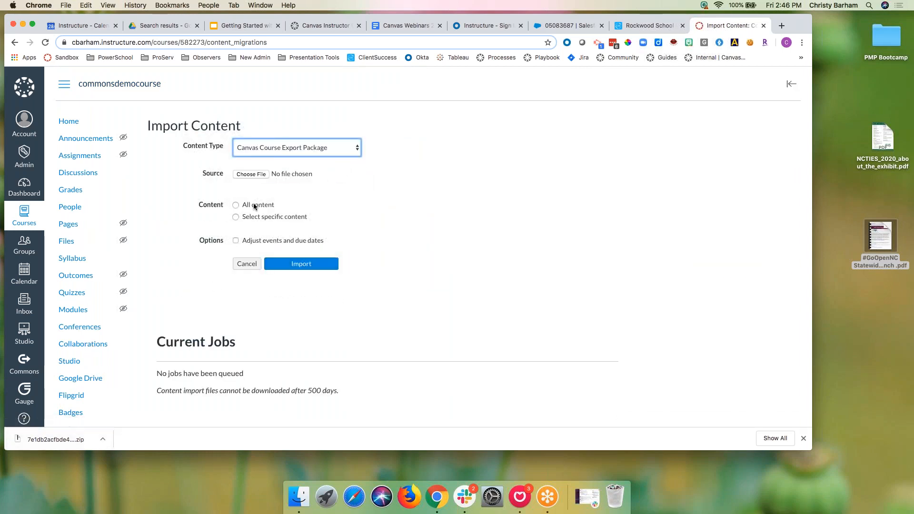
left_click(254, 174)
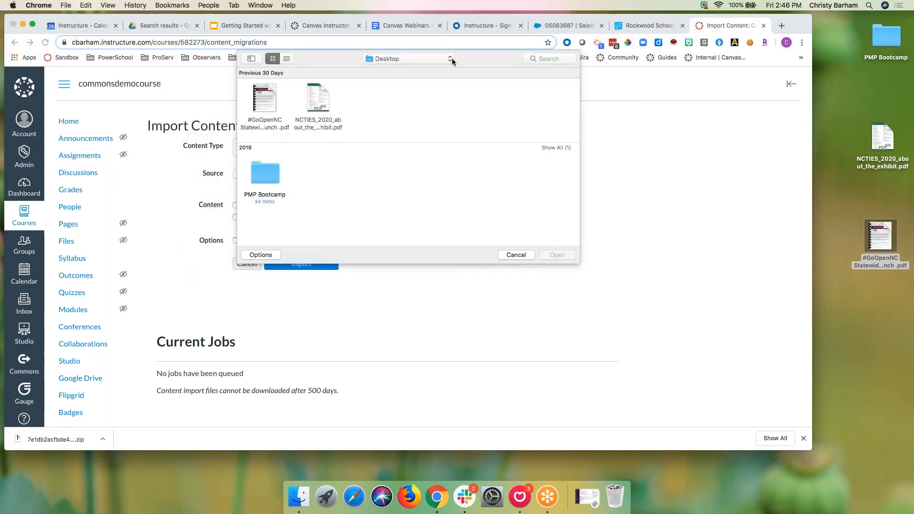
left_click(452, 58)
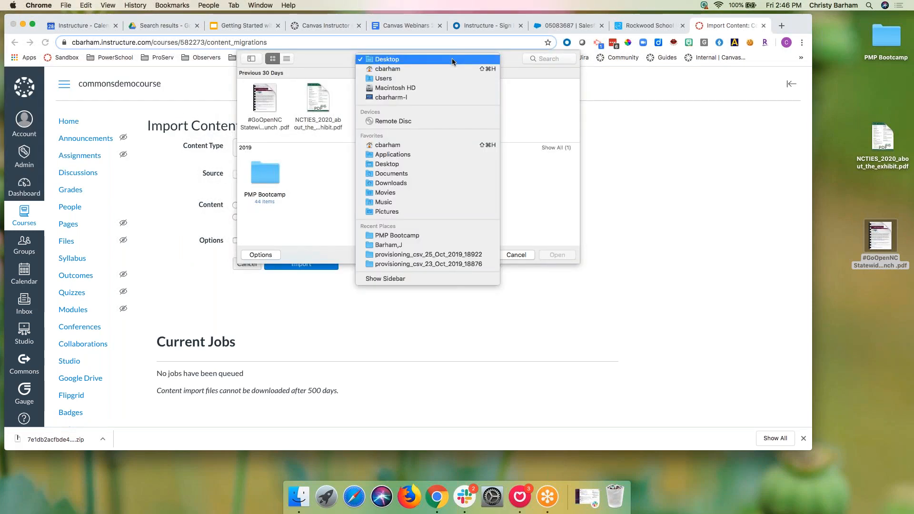
left_click(406, 185)
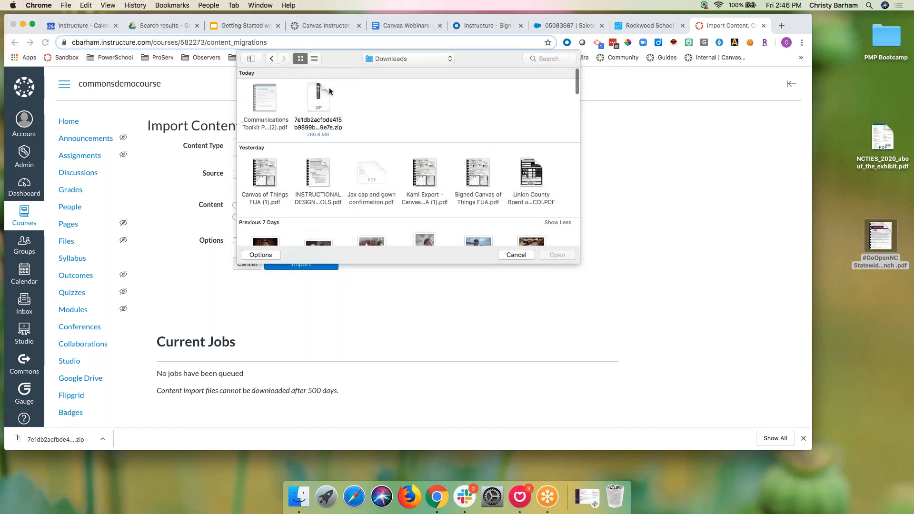
left_click(322, 96)
left_click(554, 254)
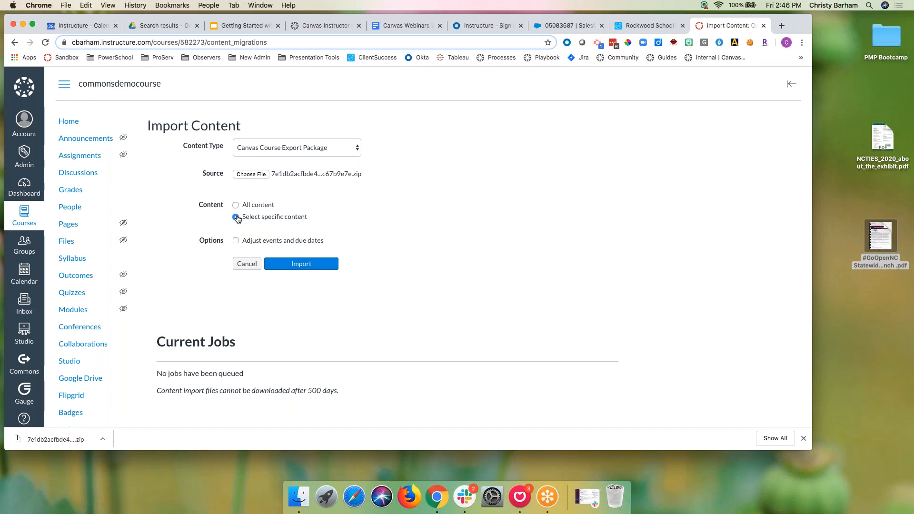
left_click(318, 266)
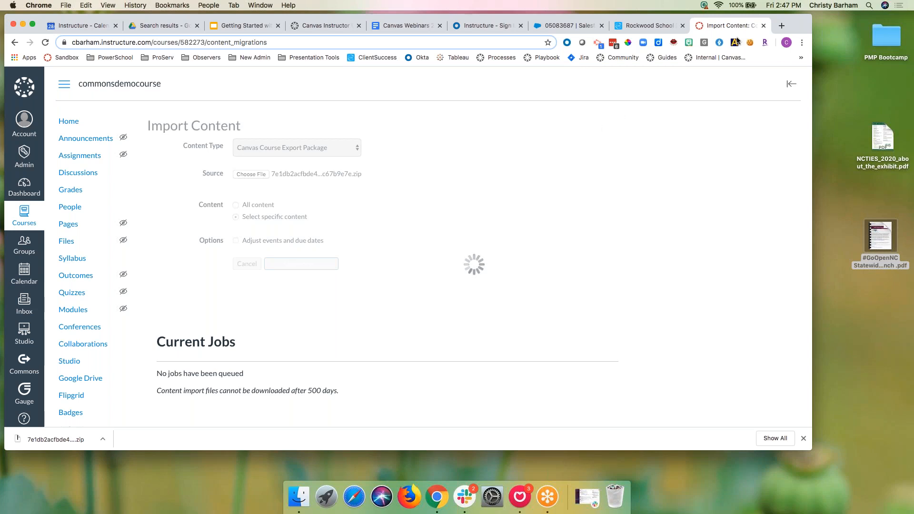
left_click(781, 26)
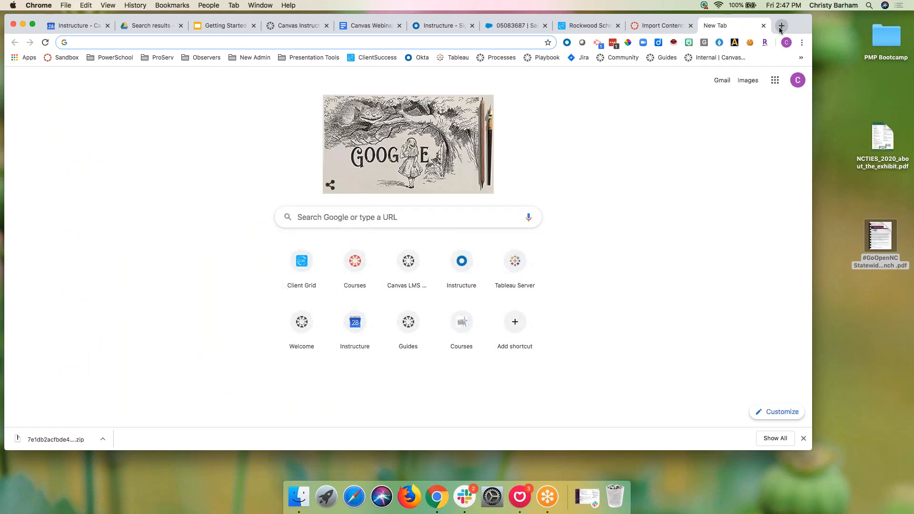
Step: Load the 'rcs' Canvas account, search people for 'canv', and copy the student account's email
type("rcs")
key("Return")
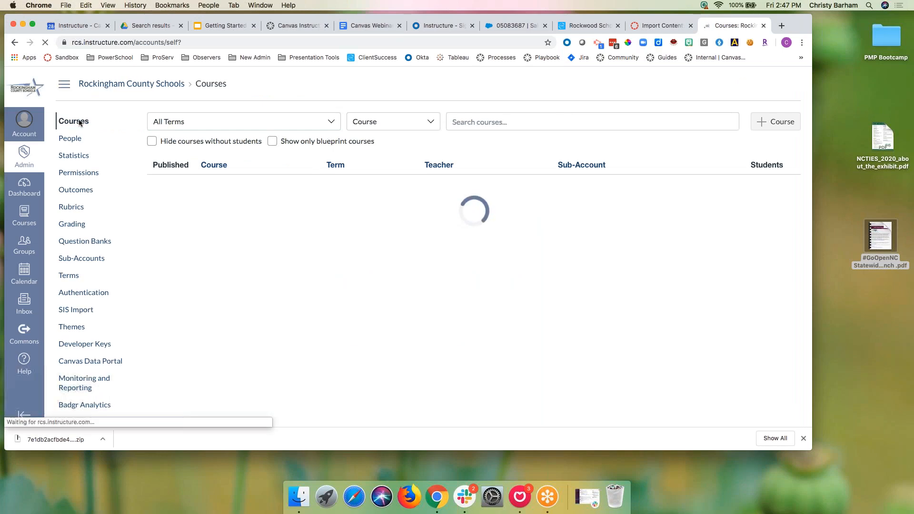
left_click(70, 138)
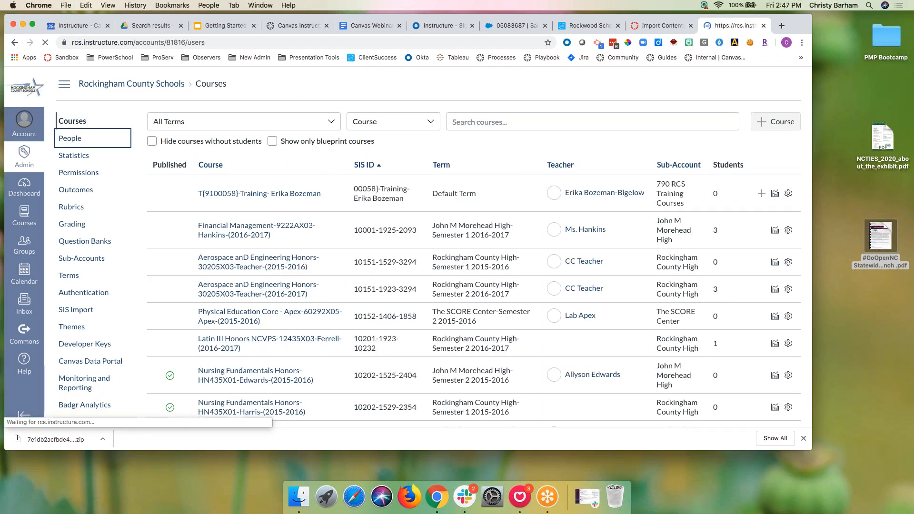
left_click(392, 123)
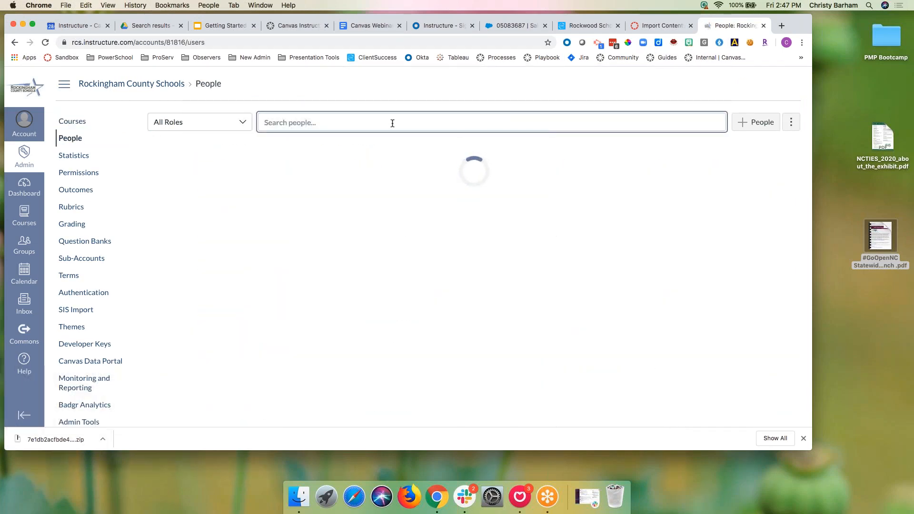
type("canvas")
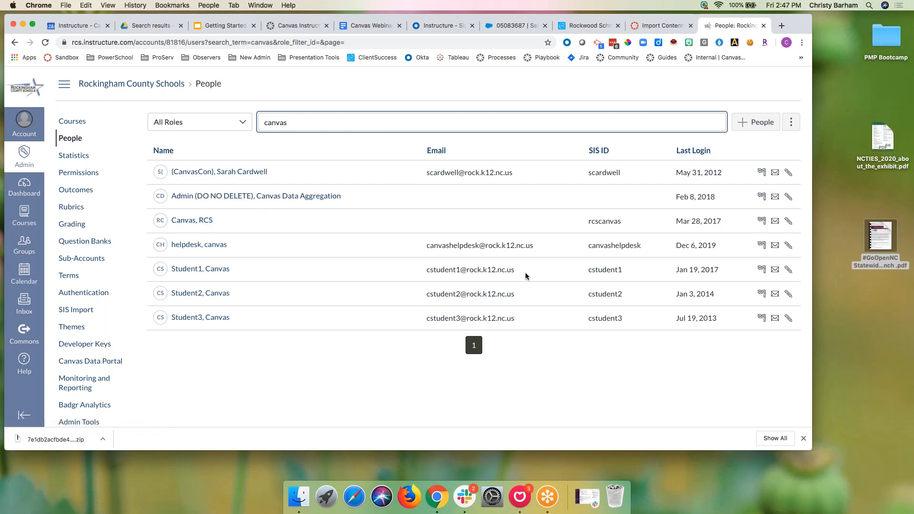
left_click_drag(521, 272, 419, 269)
key("super+c")
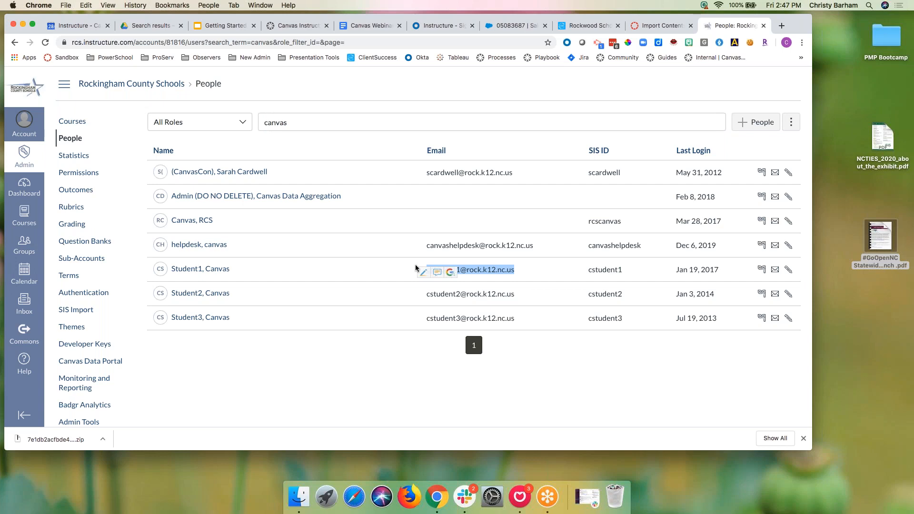
Step: Search the account's courses for 'commons dem' and open the Commons Demo course
left_click(76, 122)
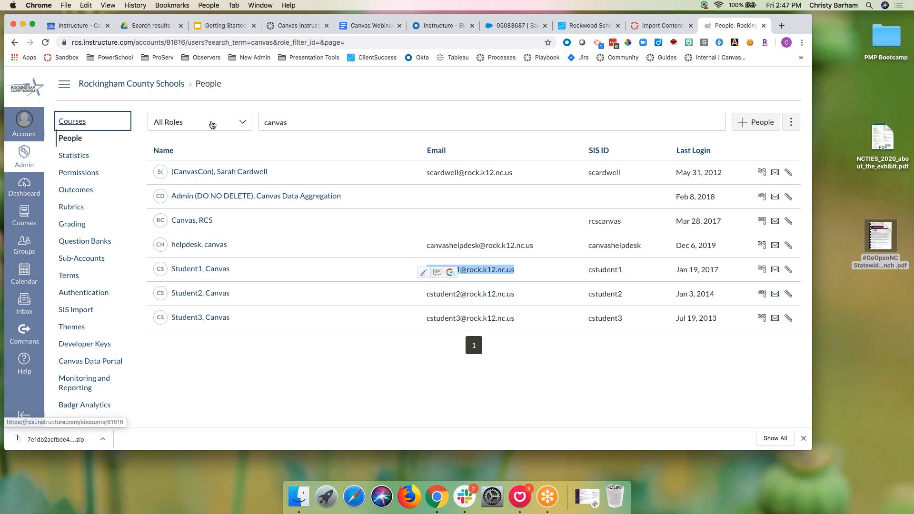
left_click(471, 122)
type("cavn")
key("BackSpace")
key("BackSpace")
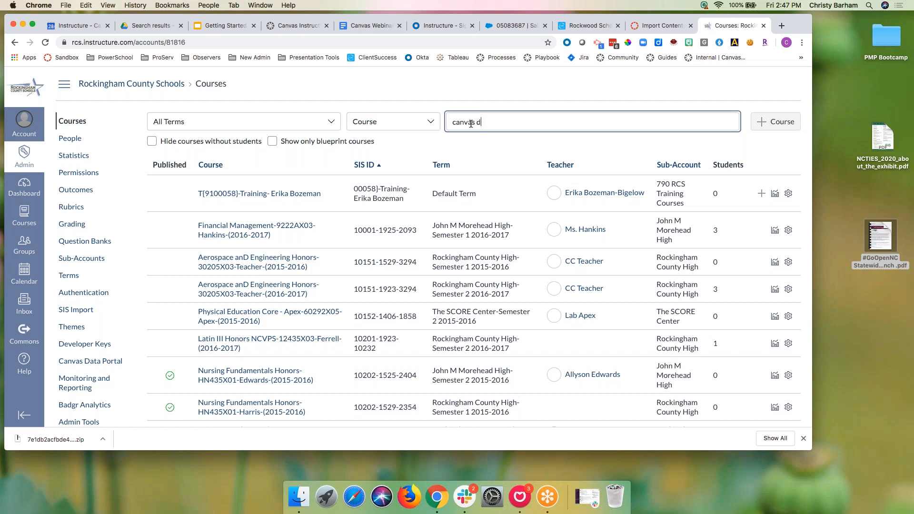
key("BackSpace")
key("BackSpace")
key("BackSpace")
key("BackSpace")
key("BackSpace")
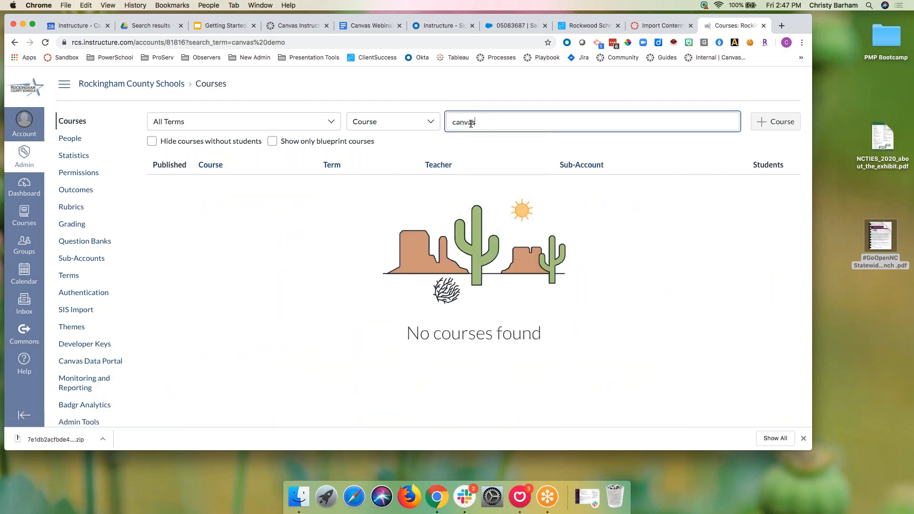
type("commons demo")
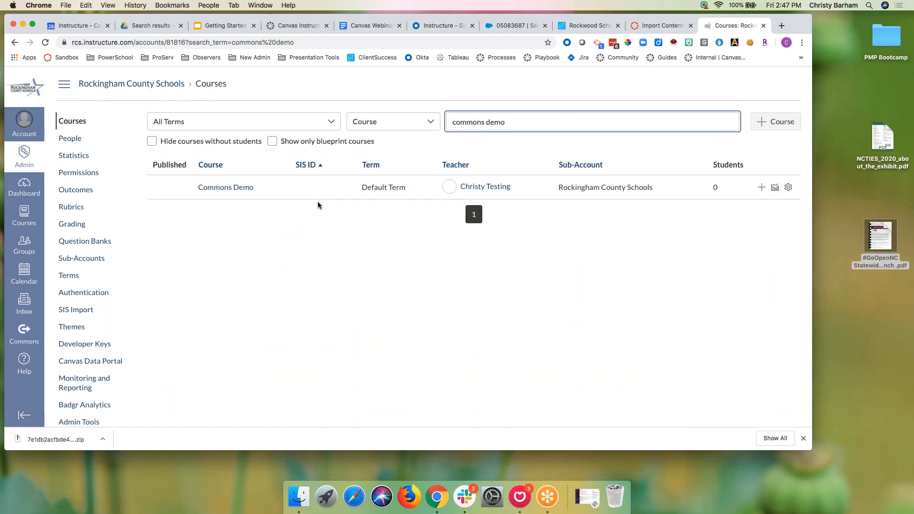
left_click(247, 187)
Step: Add the copied student email to the Commons Demo roster as a Teacher via + People
left_click(657, 25)
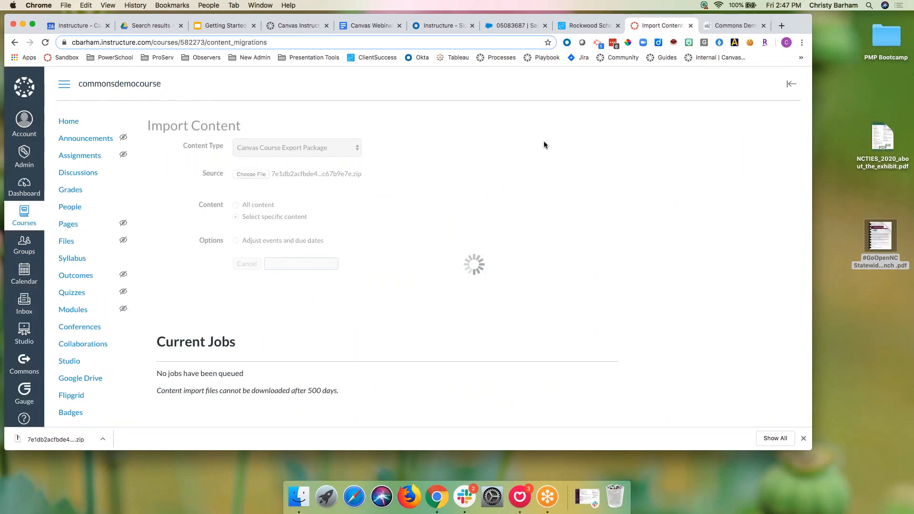
left_click(715, 27)
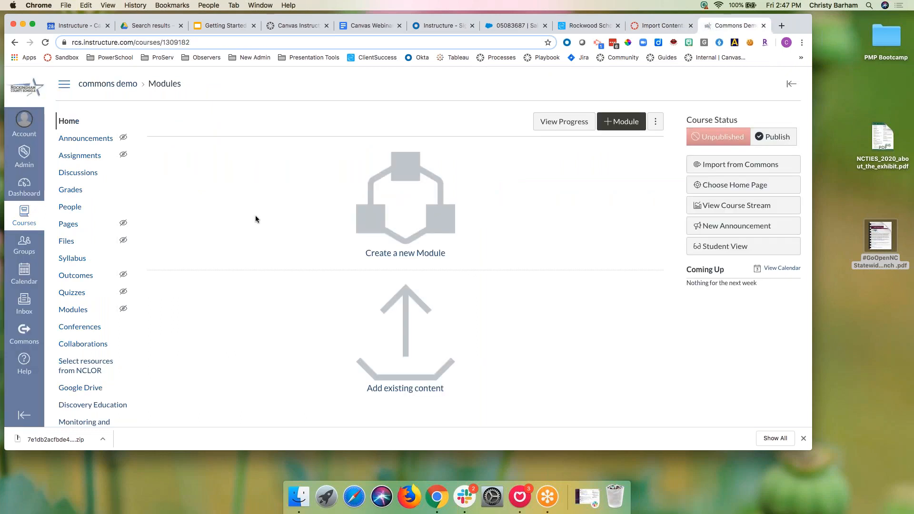
left_click(70, 207)
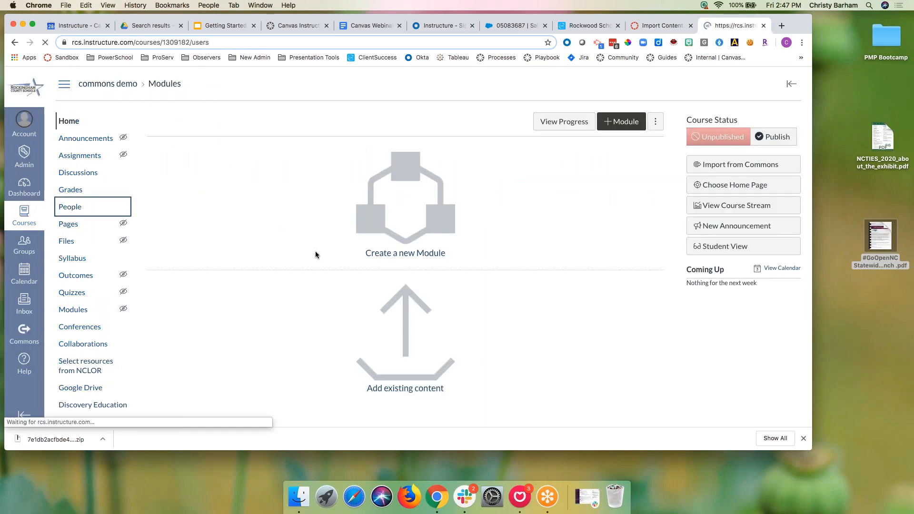
left_click(765, 183)
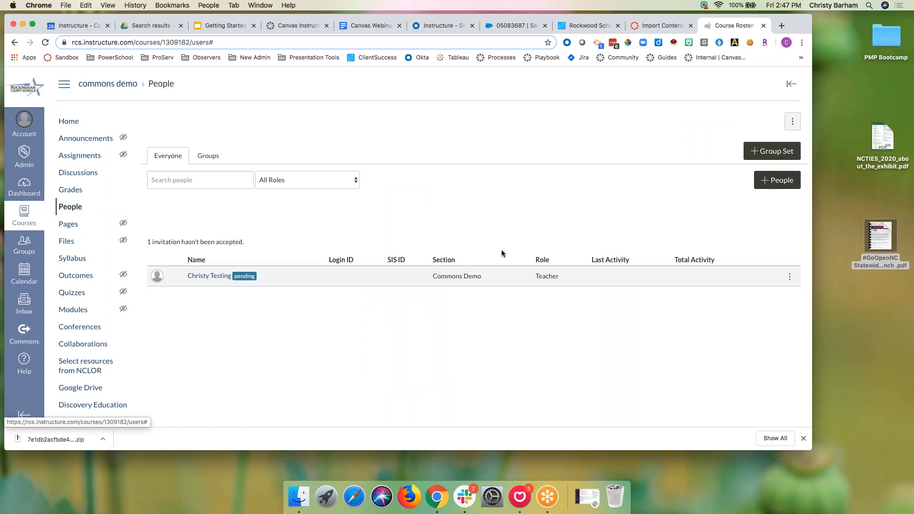
left_click(424, 231)
key("super+v")
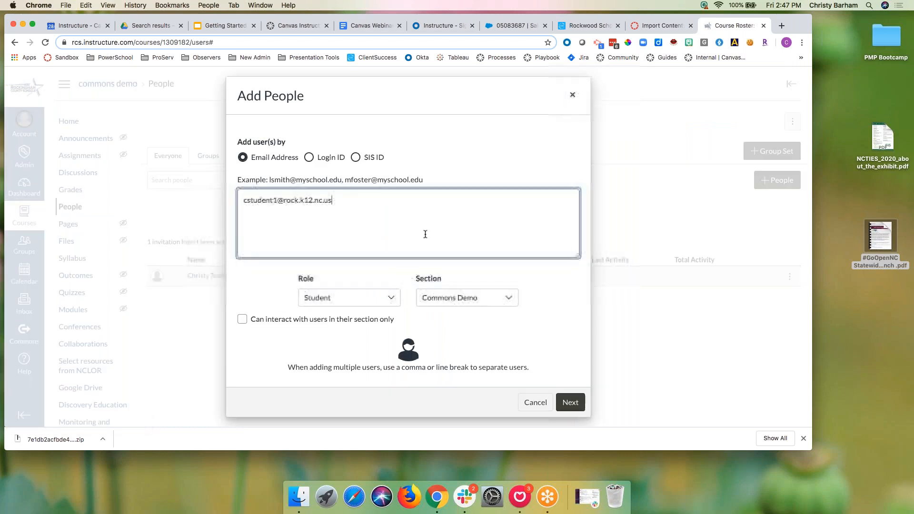
left_click(386, 296)
left_click(380, 328)
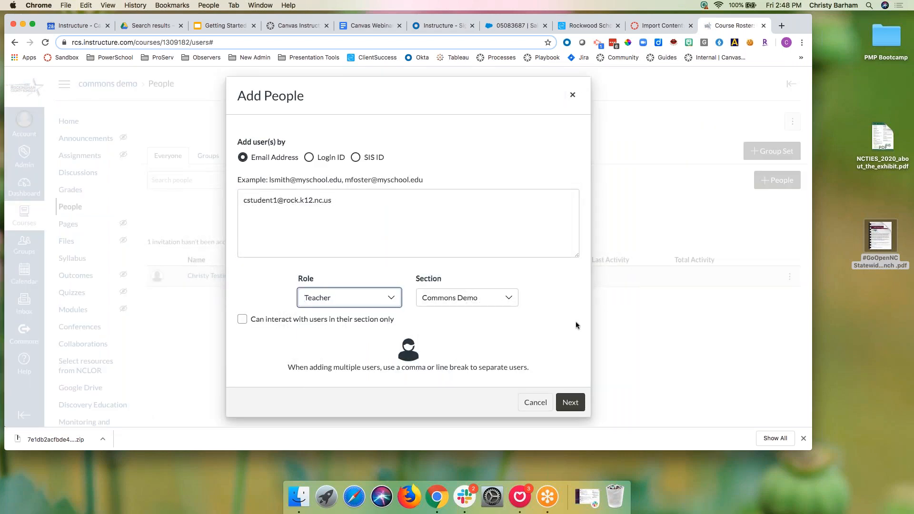
left_click(566, 402)
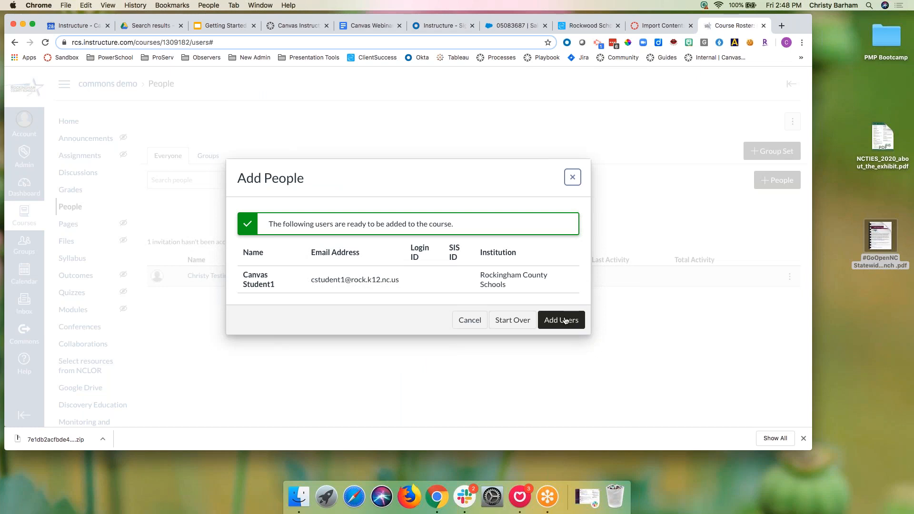
left_click(562, 320)
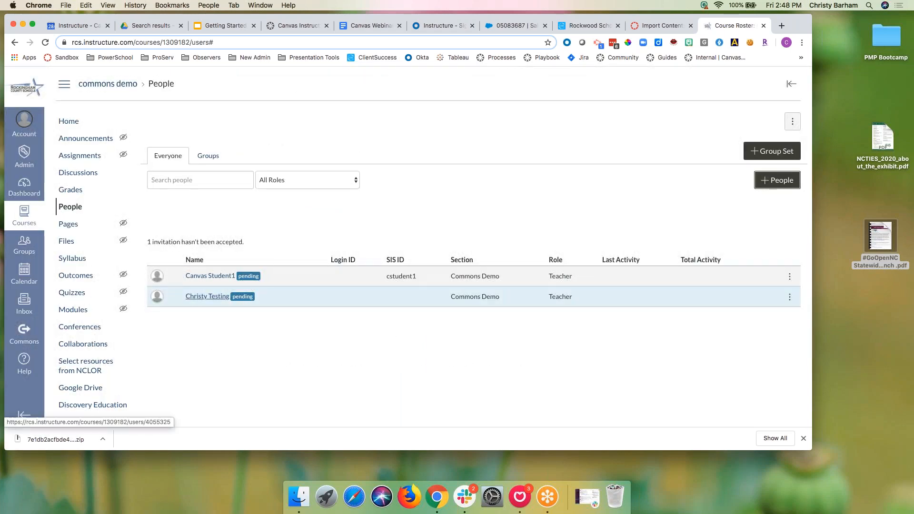
left_click(211, 277)
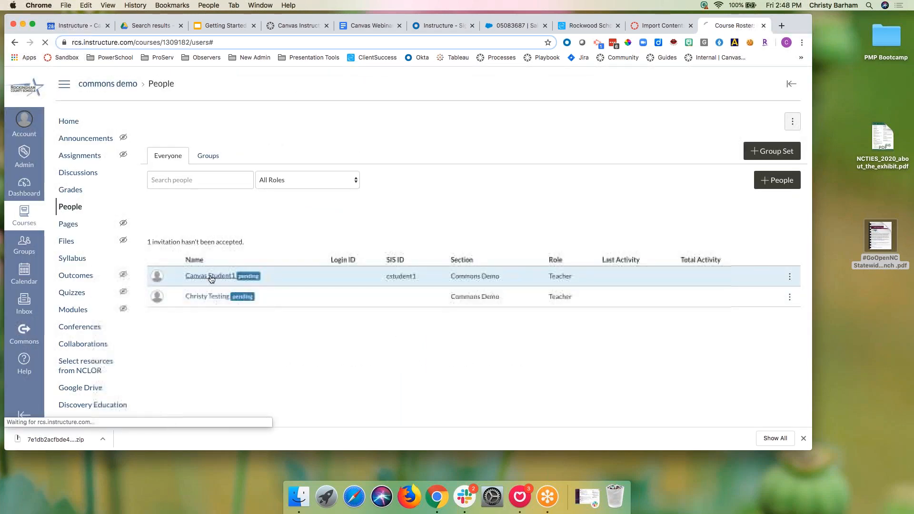
Step: Act as Canvas Student1, accept the course invitation, and authorize Commons from Import from Commons
left_click(186, 258)
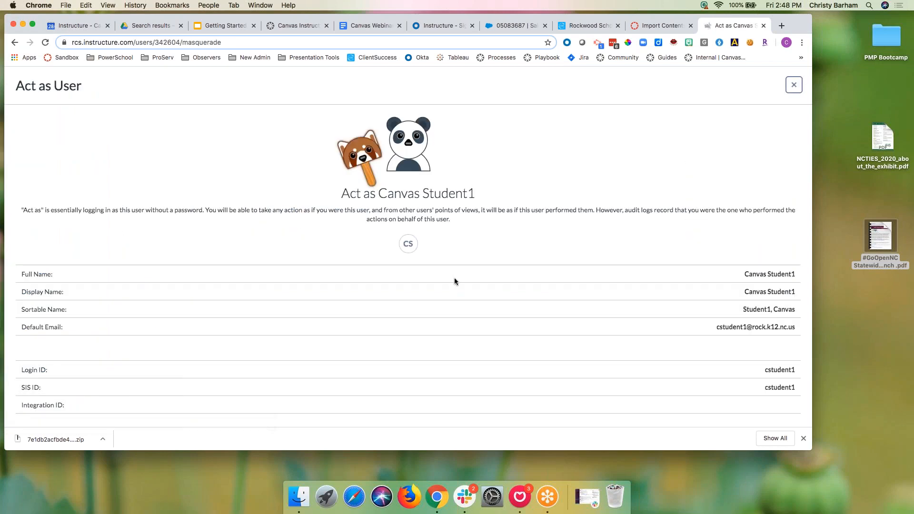
scroll(428, 238, "down", 2)
left_click(406, 406)
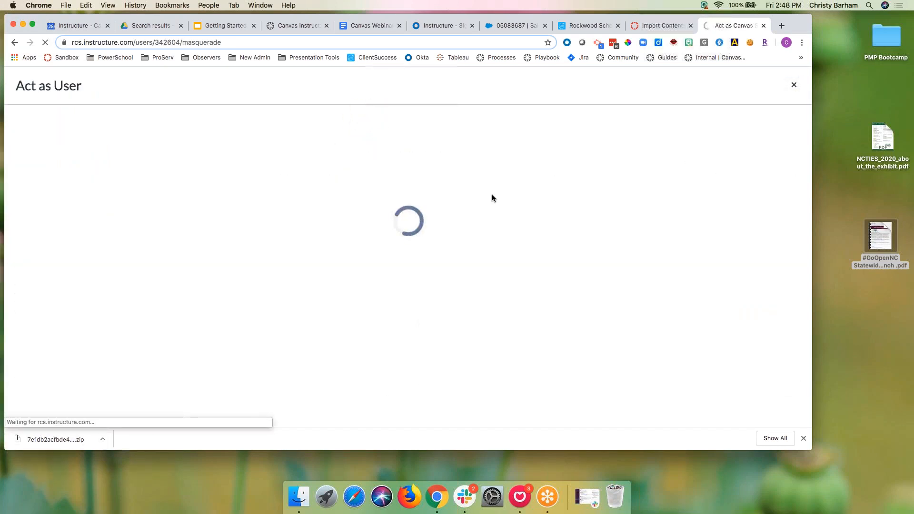
left_click(233, 138)
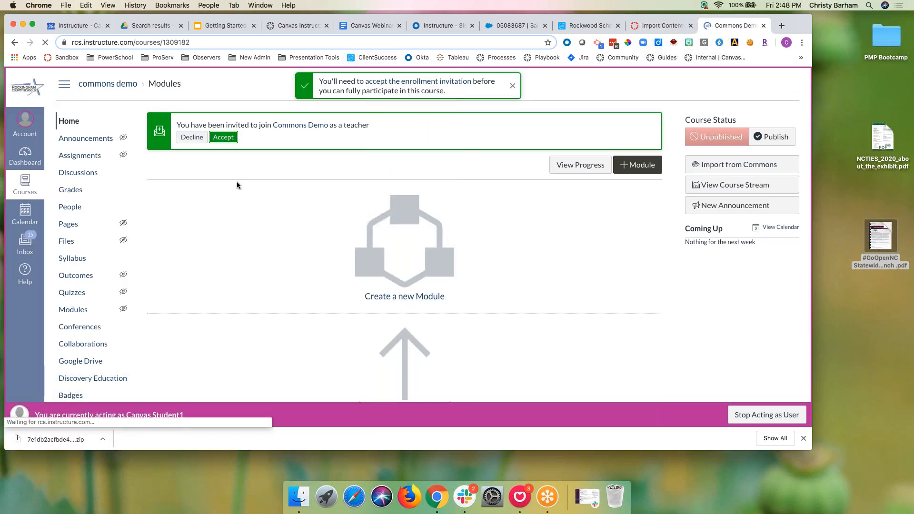
left_click(711, 164)
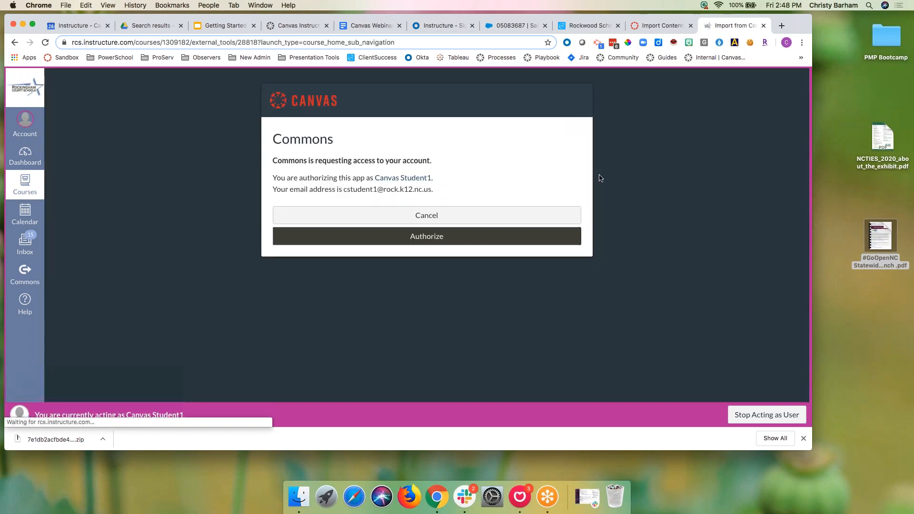
left_click(498, 236)
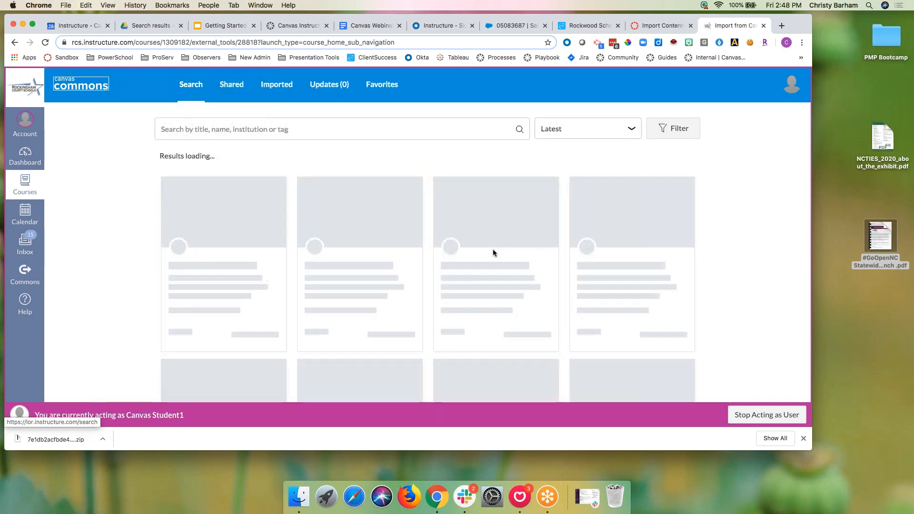
Step: Filter Commons results to Courses shared with NC Canvas
left_click(675, 128)
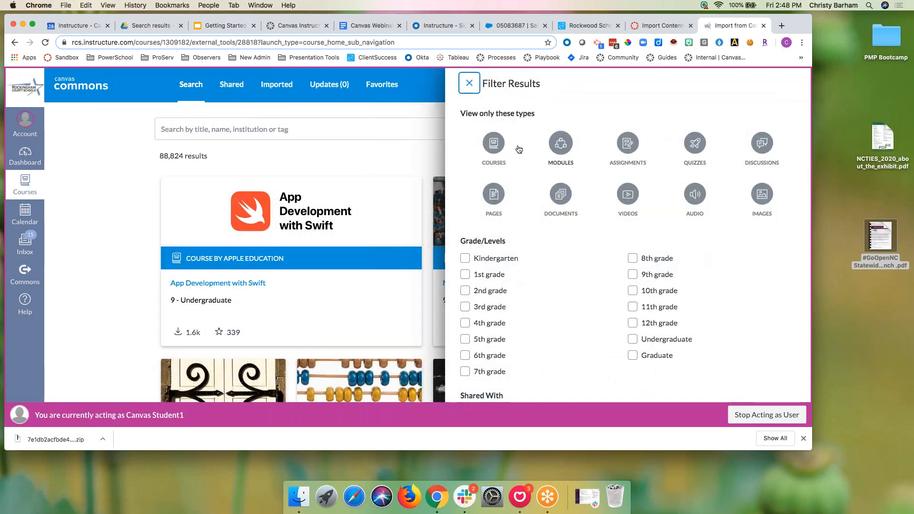
left_click(493, 142)
scroll(544, 259, "down", 3)
scroll(544, 259, "down", 3)
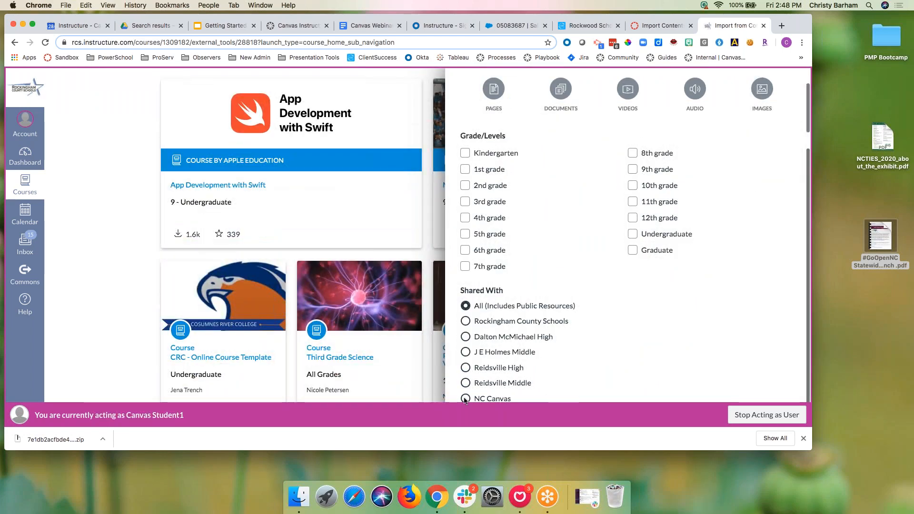
left_click(465, 398)
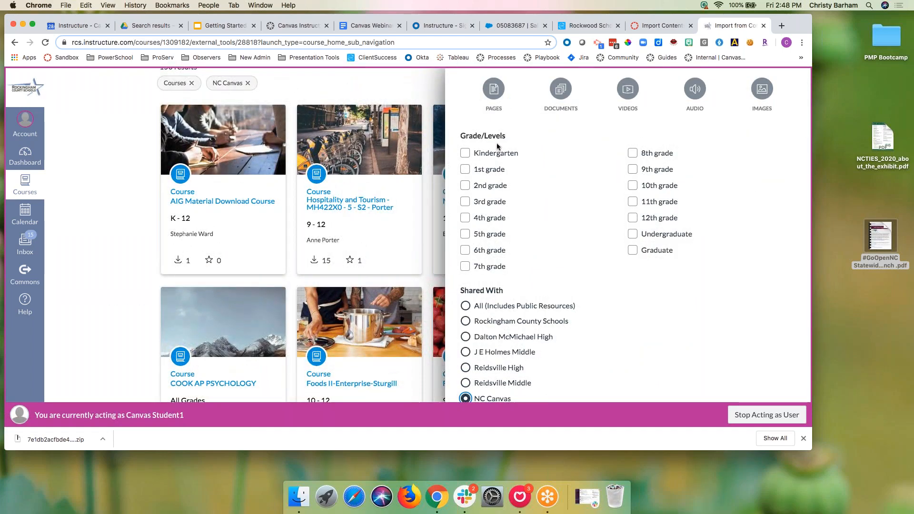
scroll(498, 147, "up", 3)
left_click(411, 94)
Step: Search for 'ncvps' and open the NCVPS - English 4 (NC Shared) course
scroll(412, 93, "up", 2)
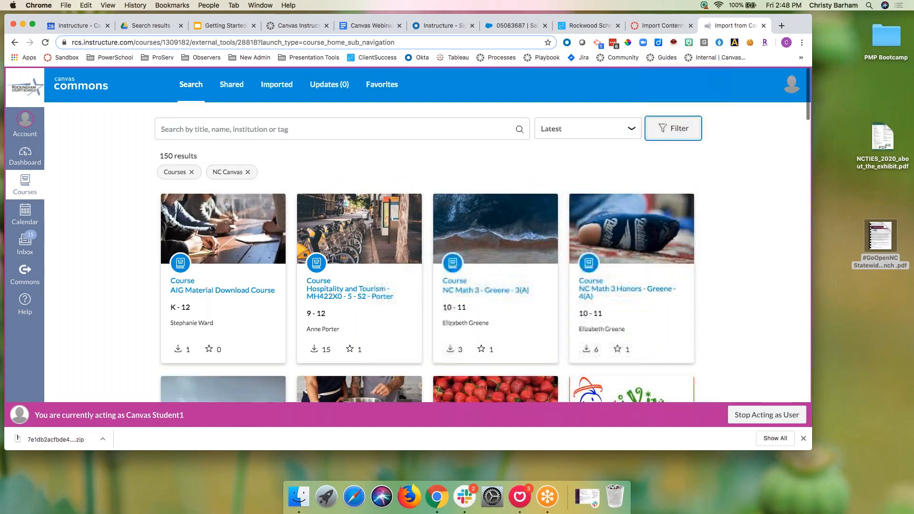
left_click(262, 129)
type("nc")
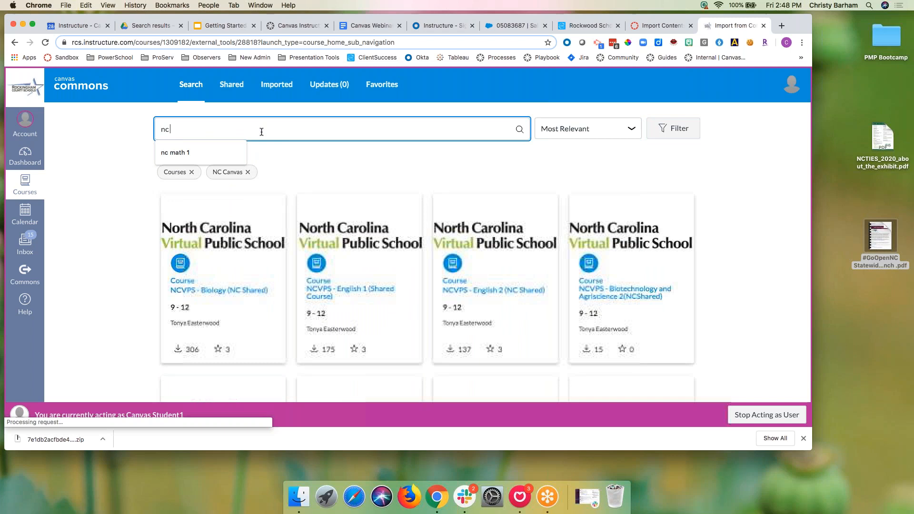
key("BackSpace")
type("vps")
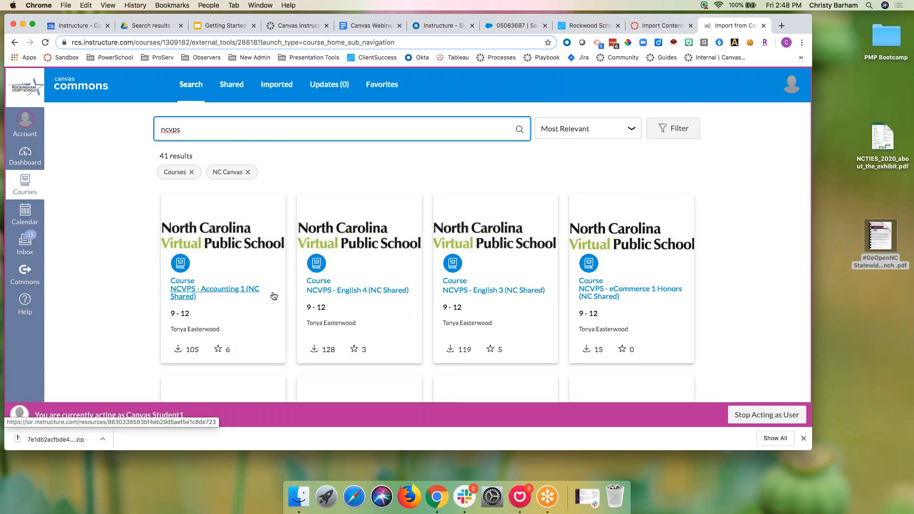
left_click(389, 290)
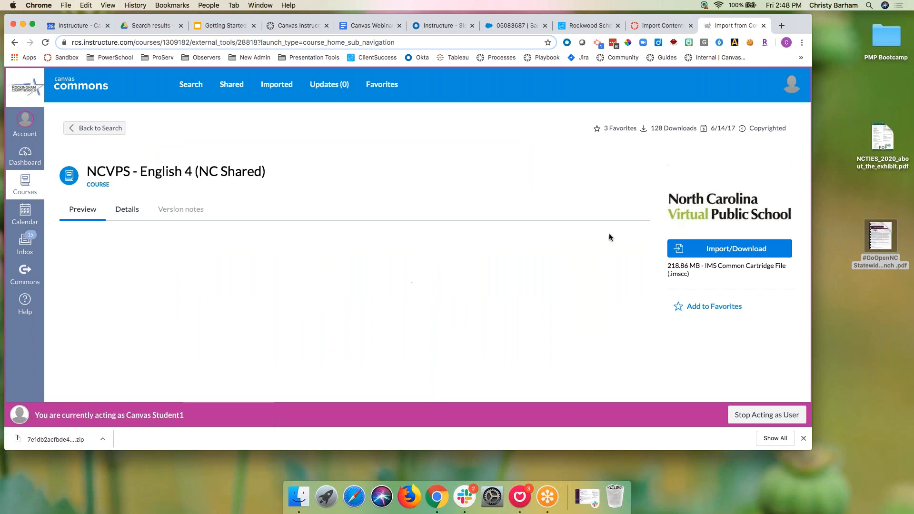
Step: Import NCVPS - English 4 (NC Shared) into the Commons Demo course and view the running import job
left_click(691, 248)
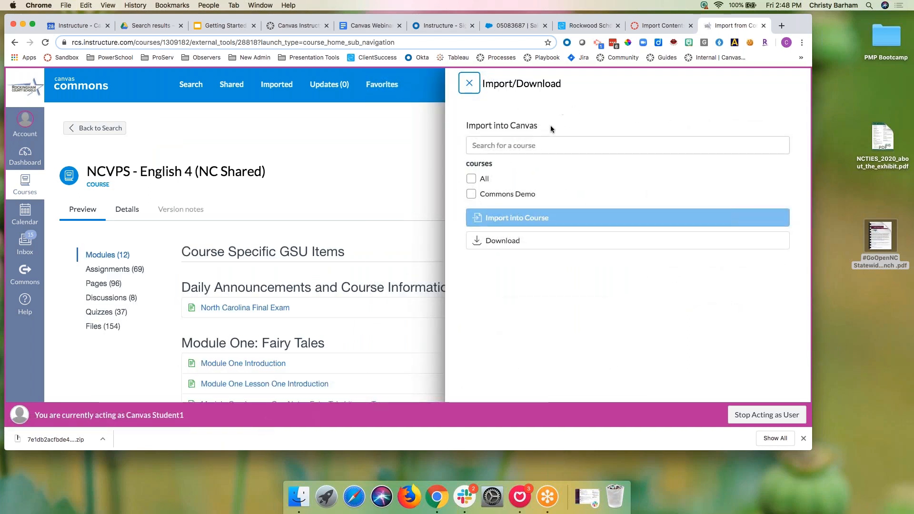
left_click(485, 143)
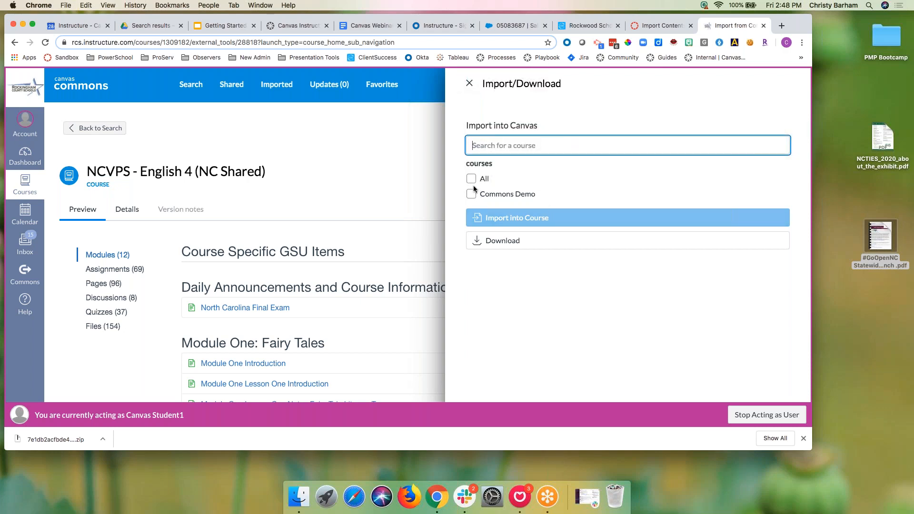
left_click(471, 193)
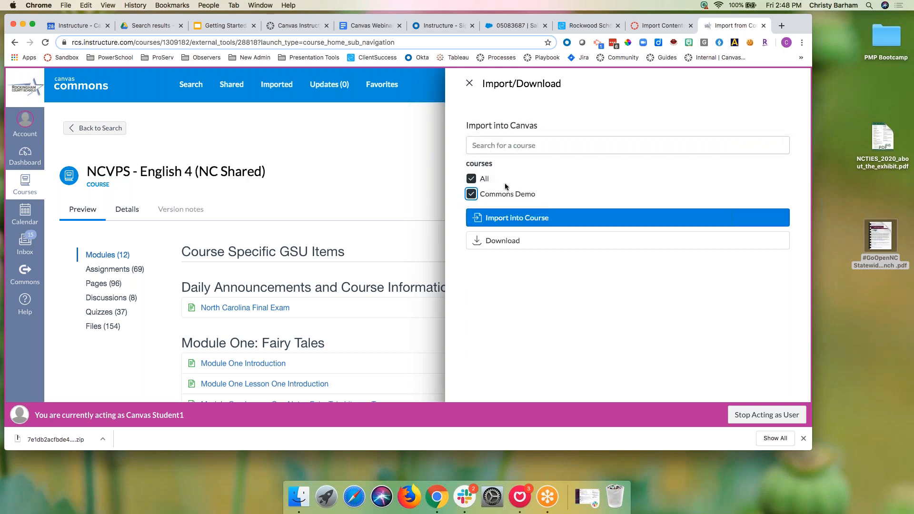
left_click(471, 193)
left_click(471, 193)
left_click(514, 220)
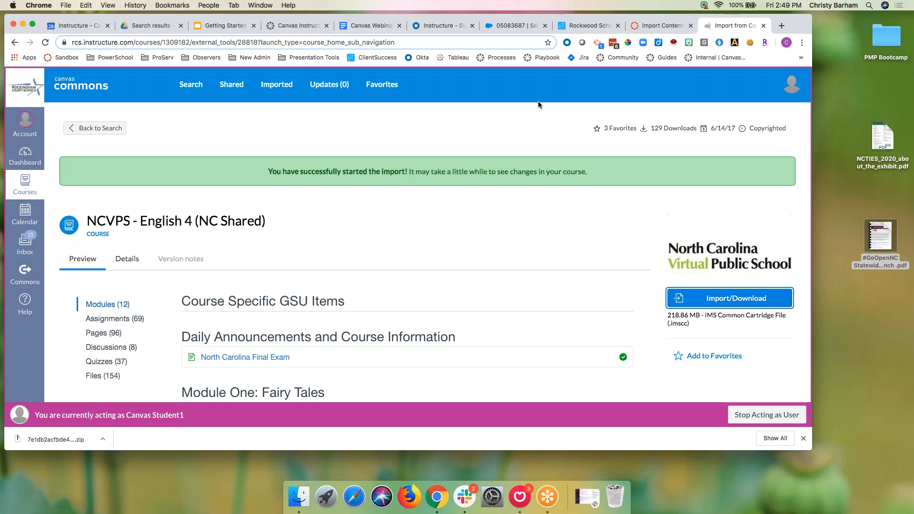
left_click(651, 26)
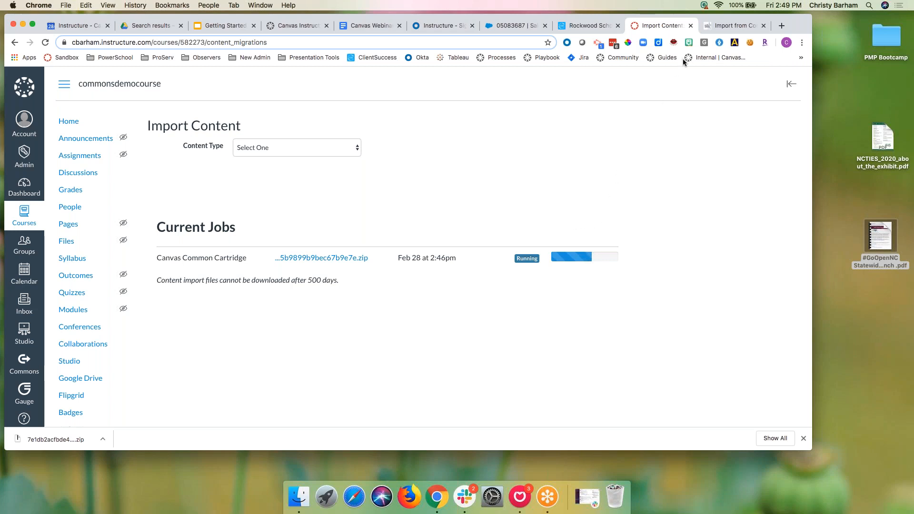
Step: Open Commons Demo from the Dashboard and check its Import Status
left_click(712, 30)
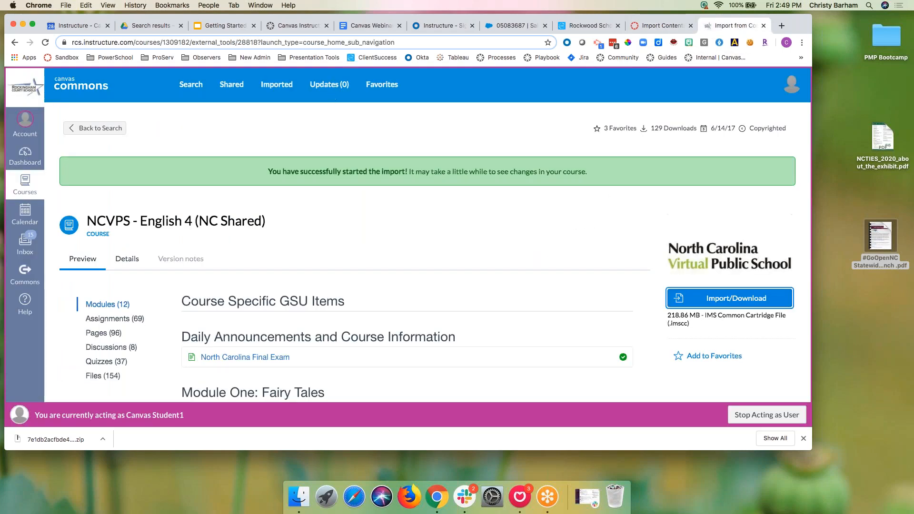
left_click(24, 162)
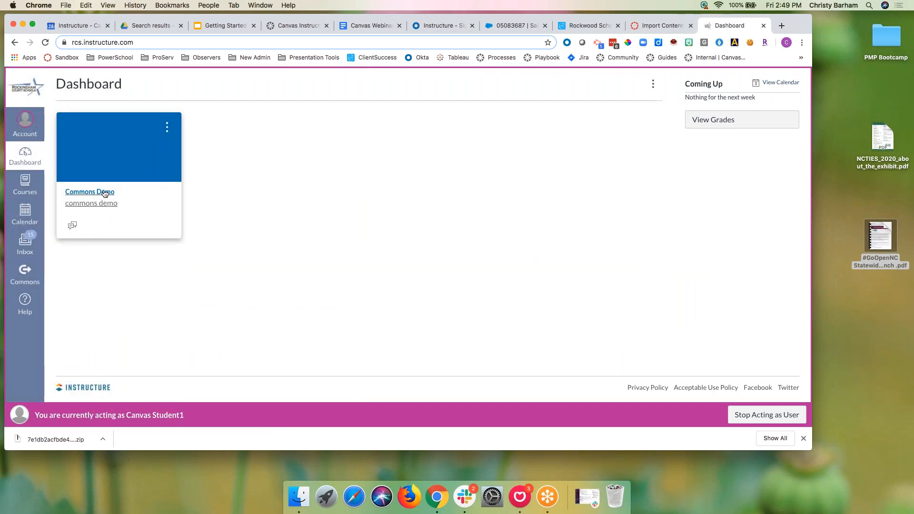
left_click(93, 191)
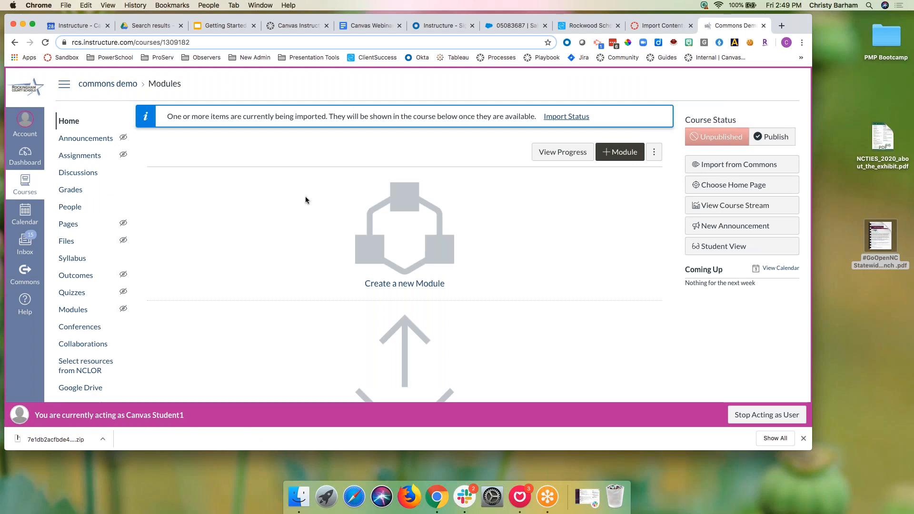
left_click(574, 117)
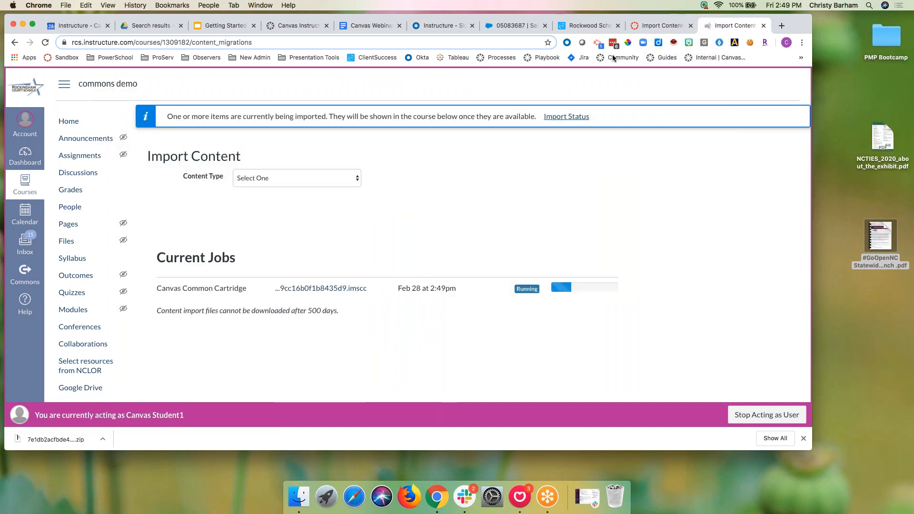
Step: Return to commonsdemocourse's import page and go to its Home modules page
left_click(643, 28)
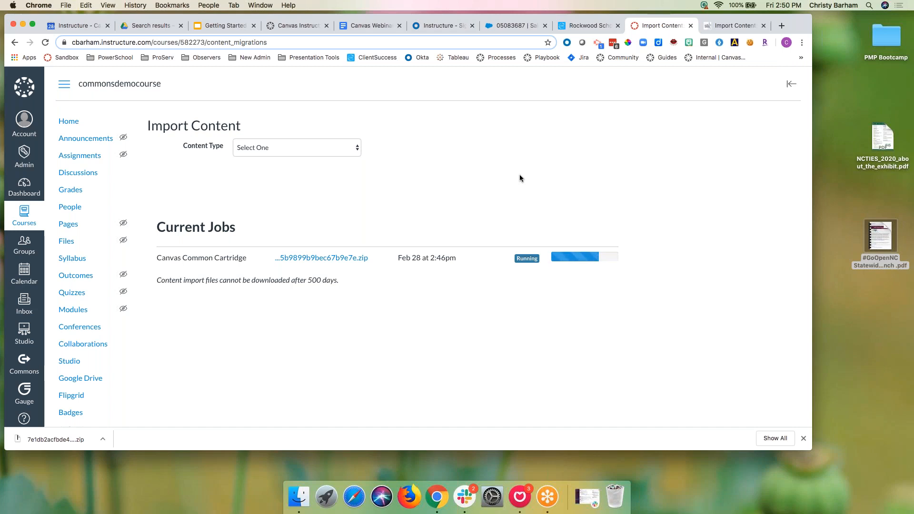
left_click(233, 28)
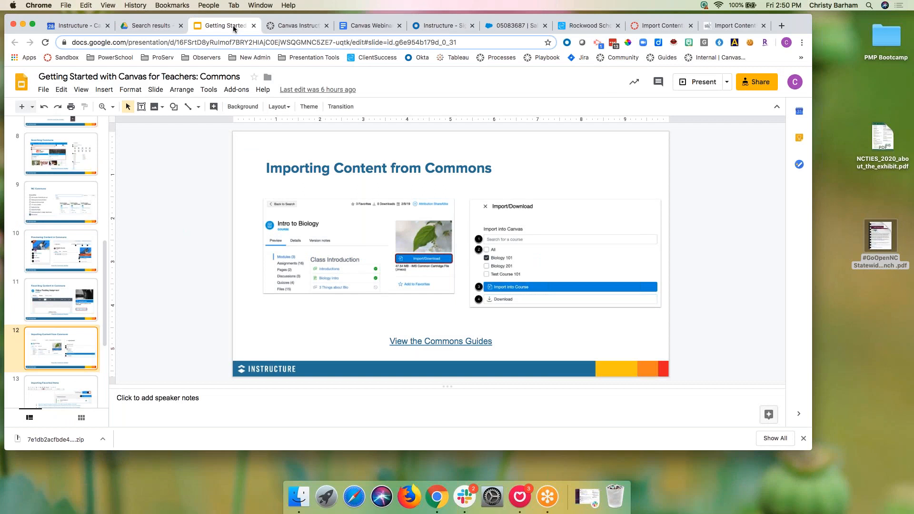
left_click(661, 26)
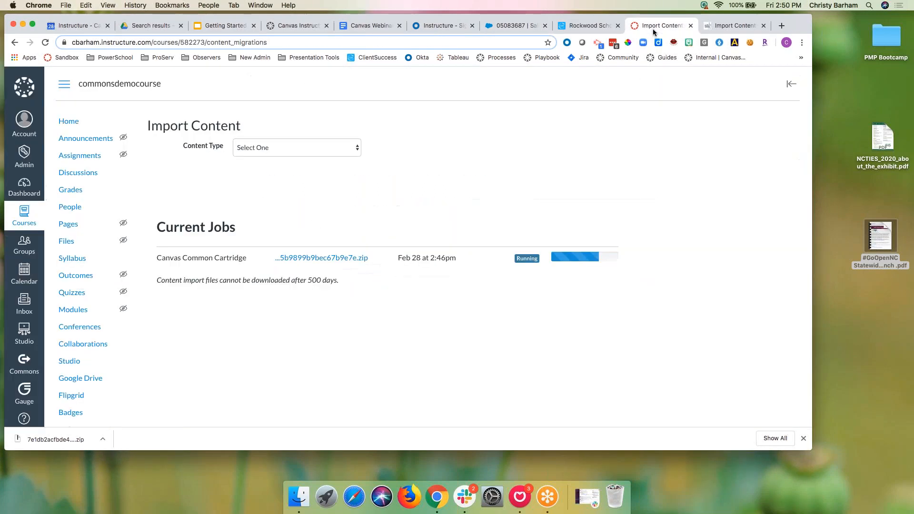
left_click(732, 27)
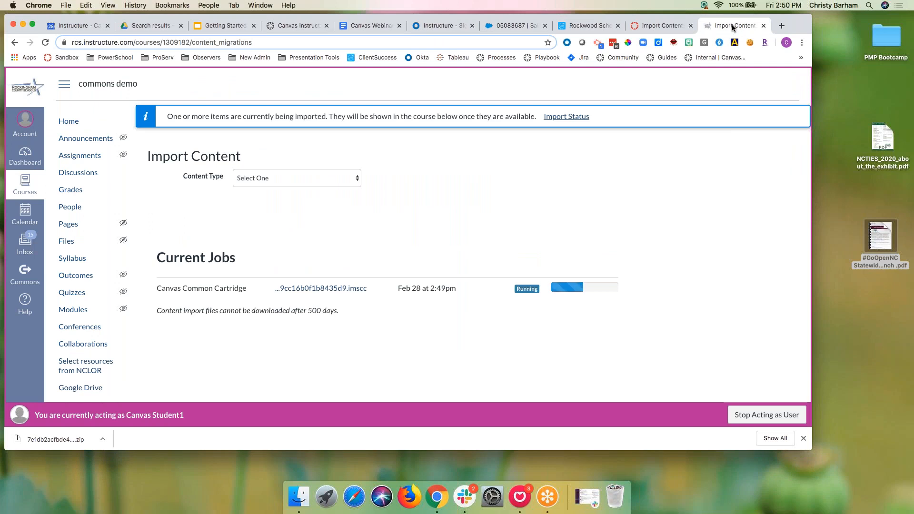
left_click(651, 30)
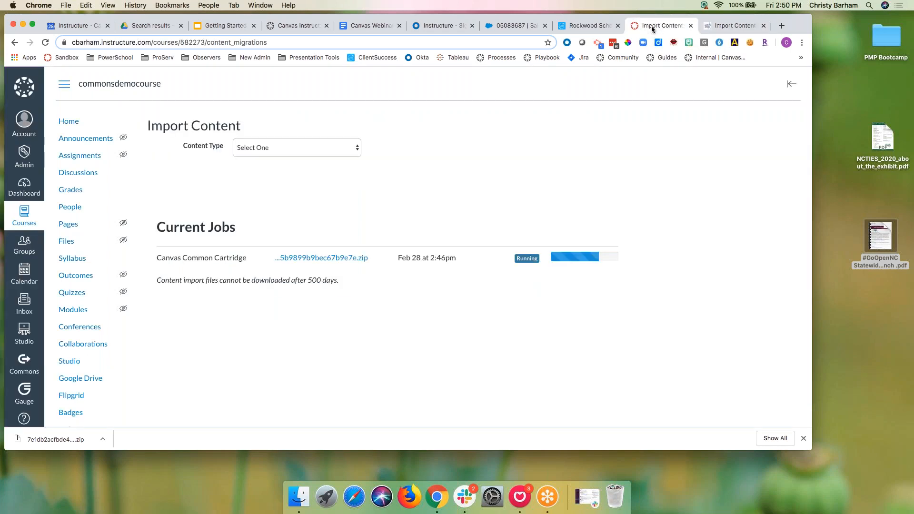
left_click(71, 125)
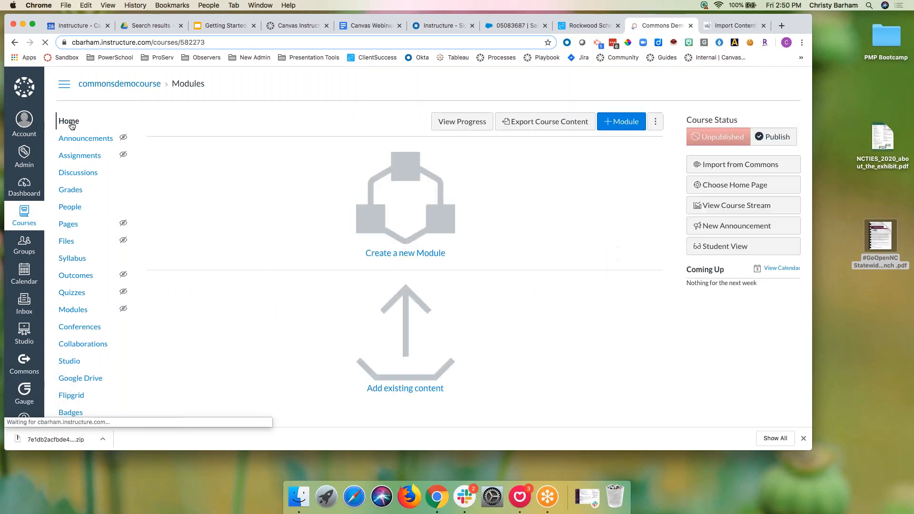
Step: Create a new module named 'Unit 1'
left_click(620, 124)
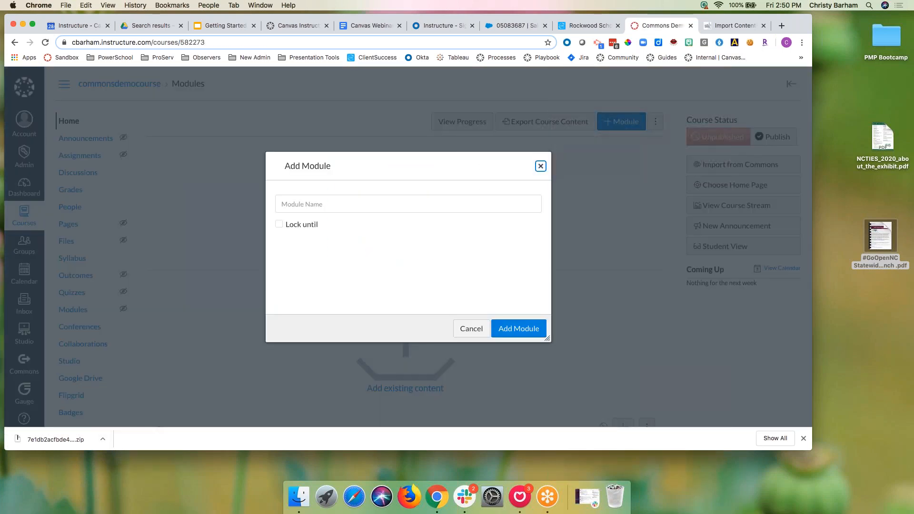
left_click(345, 207)
type("U")
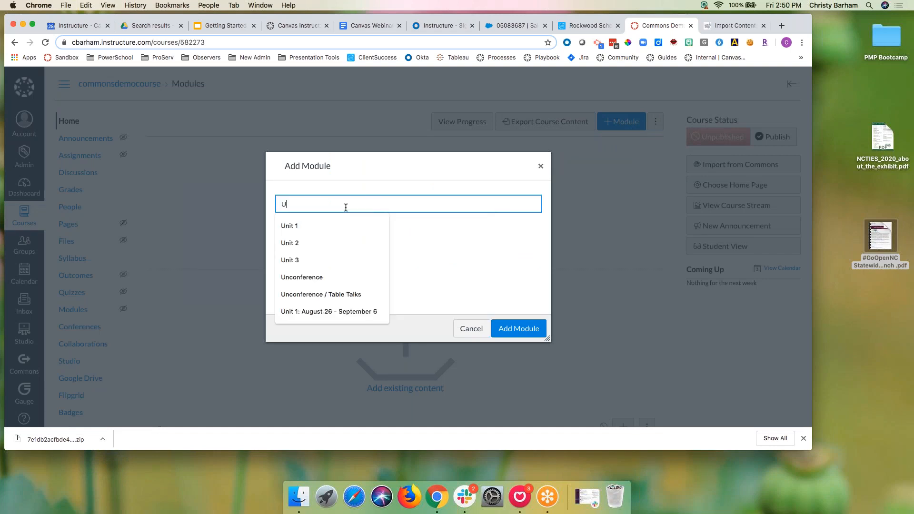
type("nit ")
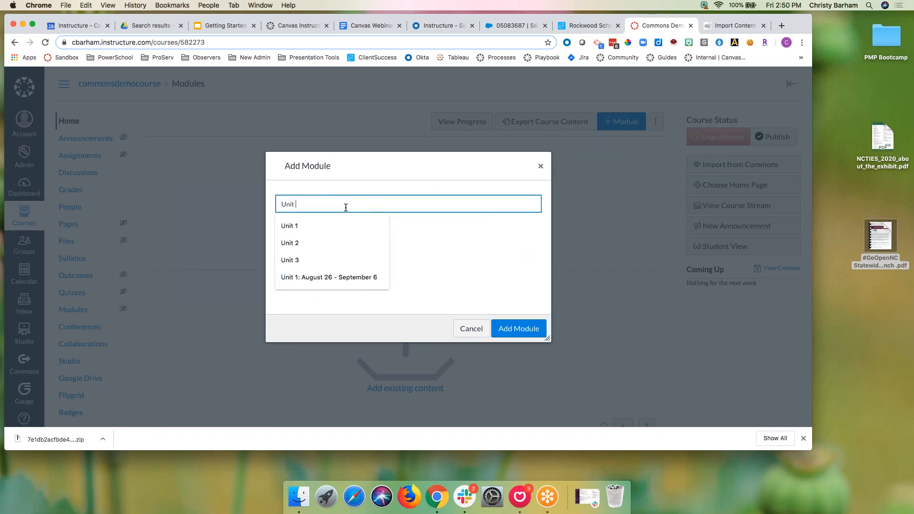
type("1")
left_click(523, 328)
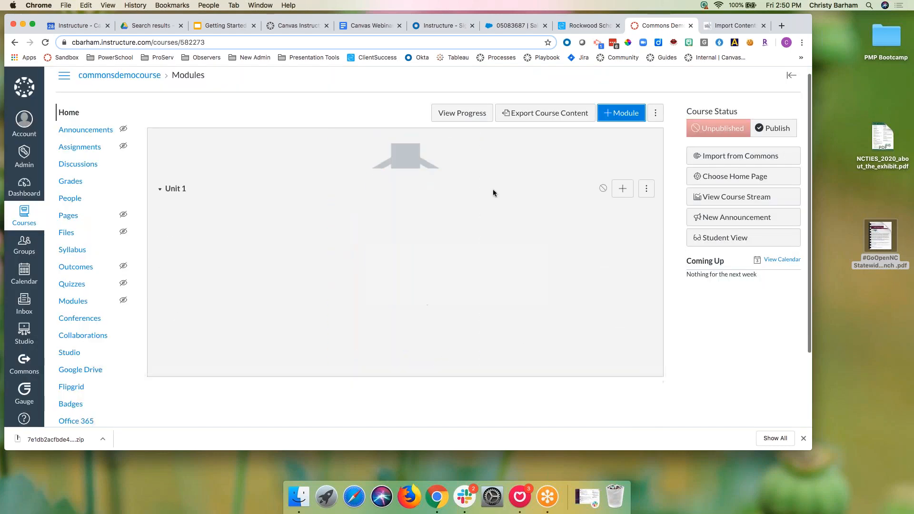
Step: Add a new page item named 'Unit 1 Introduction' to the Unit 1 module
left_click(622, 149)
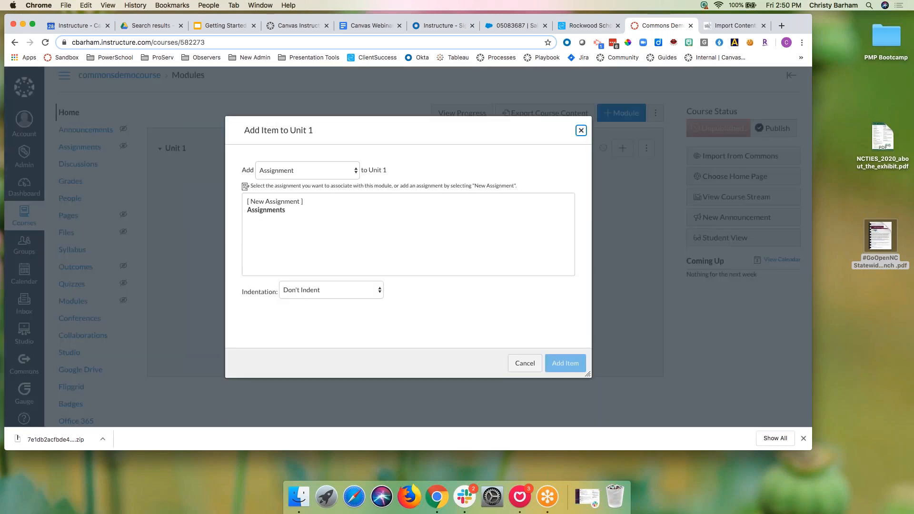
left_click(323, 172)
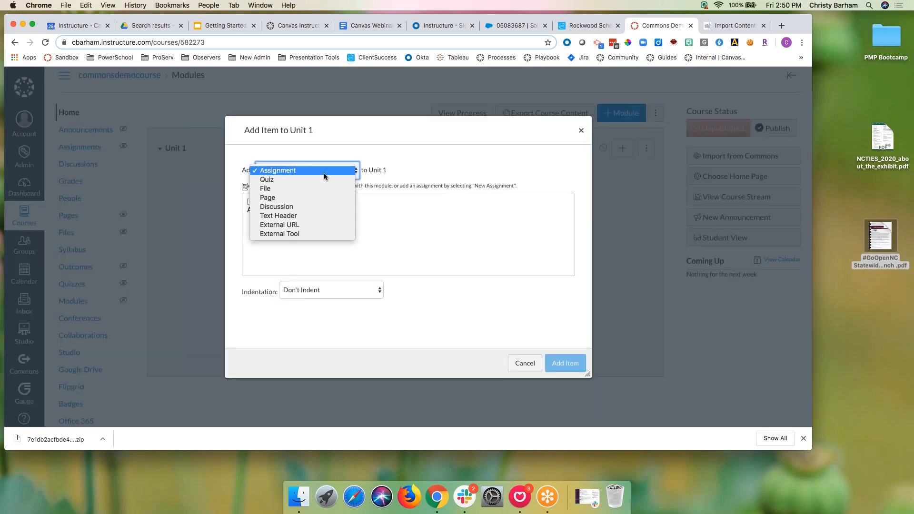
left_click(312, 197)
left_click(276, 201)
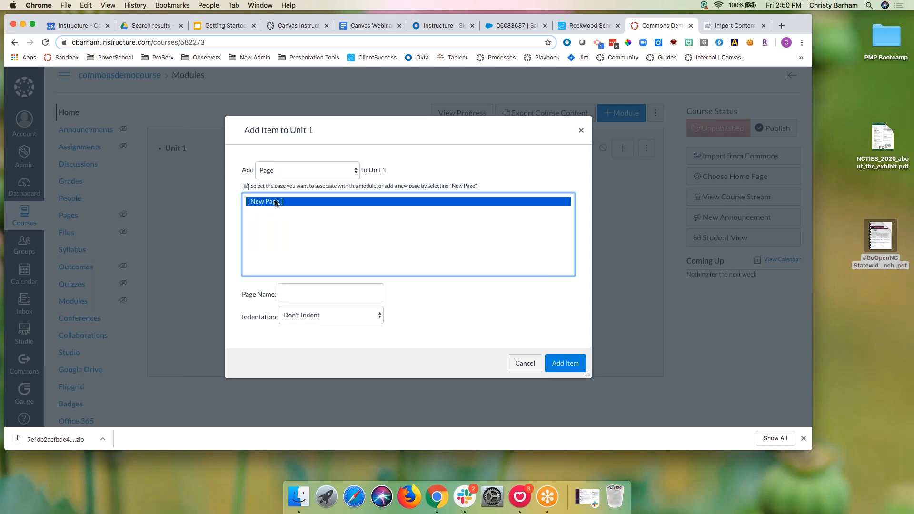
left_click(314, 292)
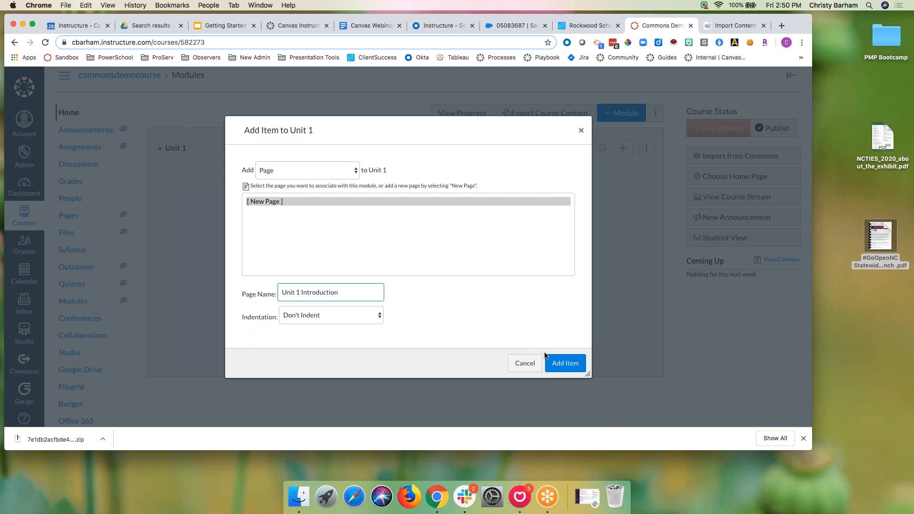
left_click(559, 363)
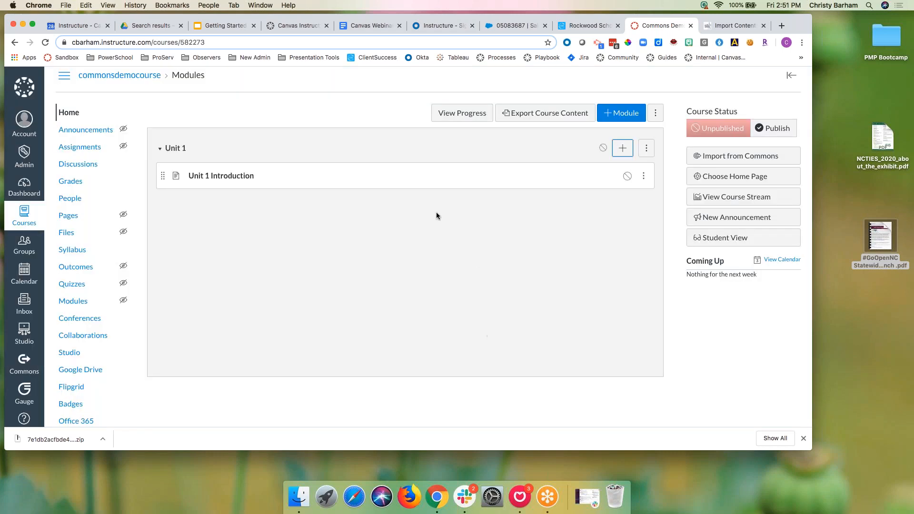
Step: Edit the Unit 1 Introduction page and browse Commons favorites with the embeddable type filter
left_click(235, 177)
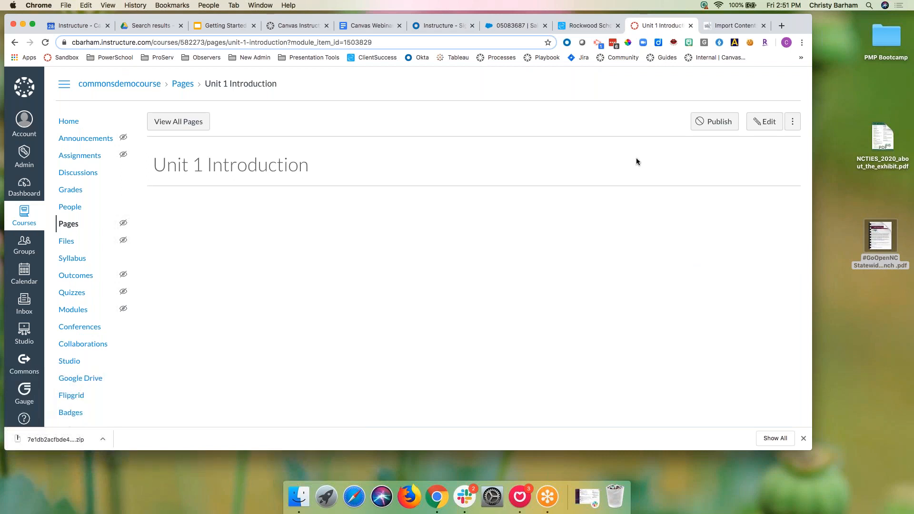
left_click(762, 121)
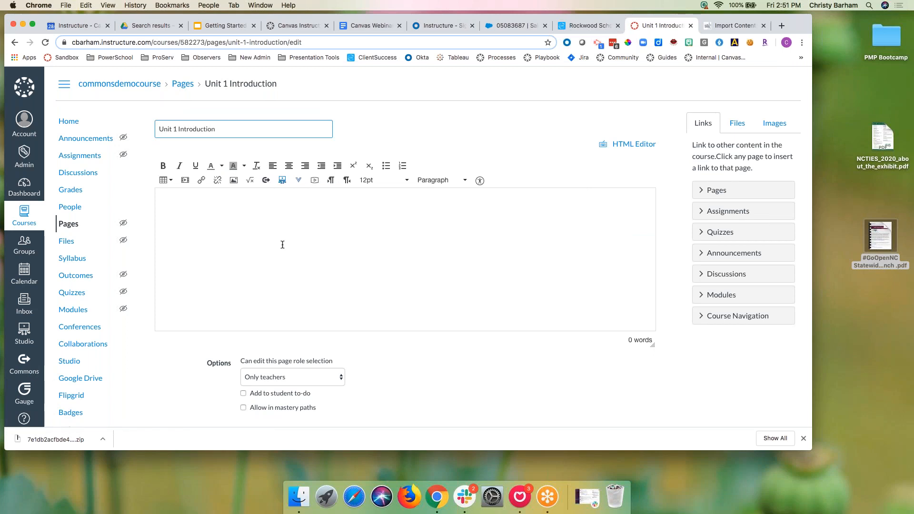
left_click(267, 182)
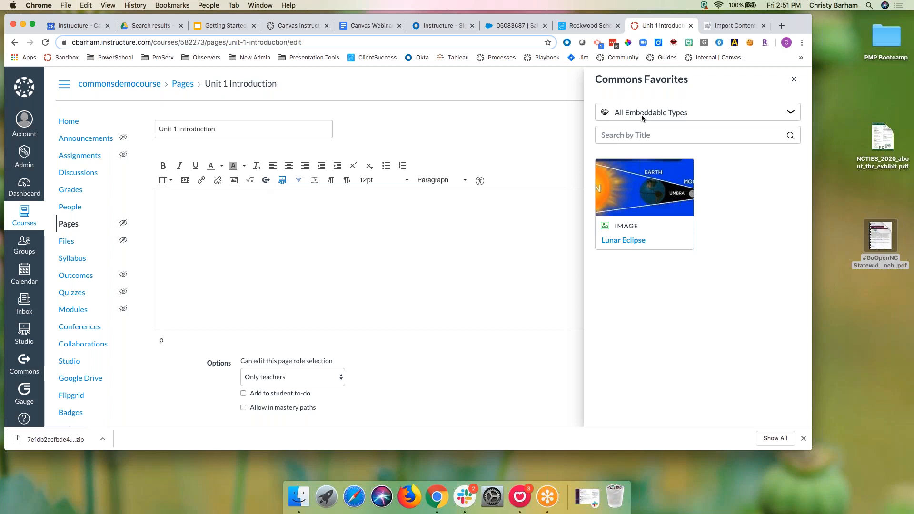
left_click(790, 113)
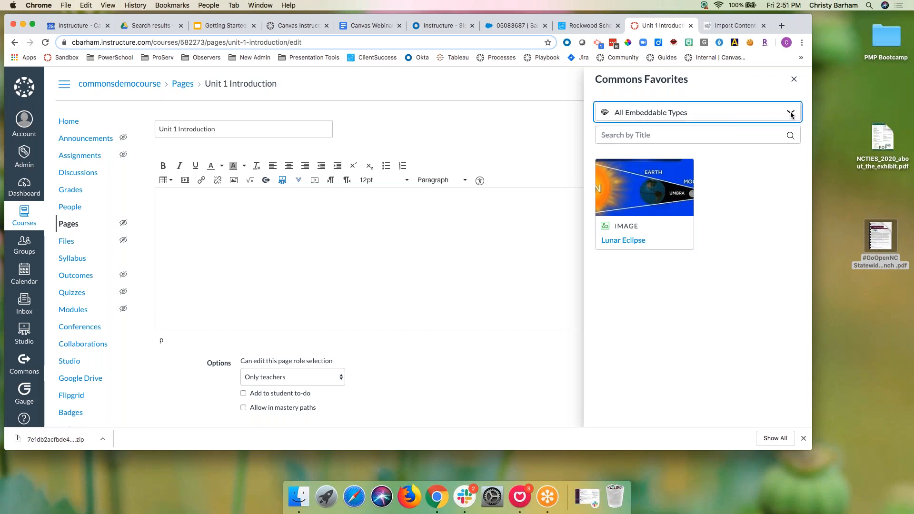
left_click(790, 113)
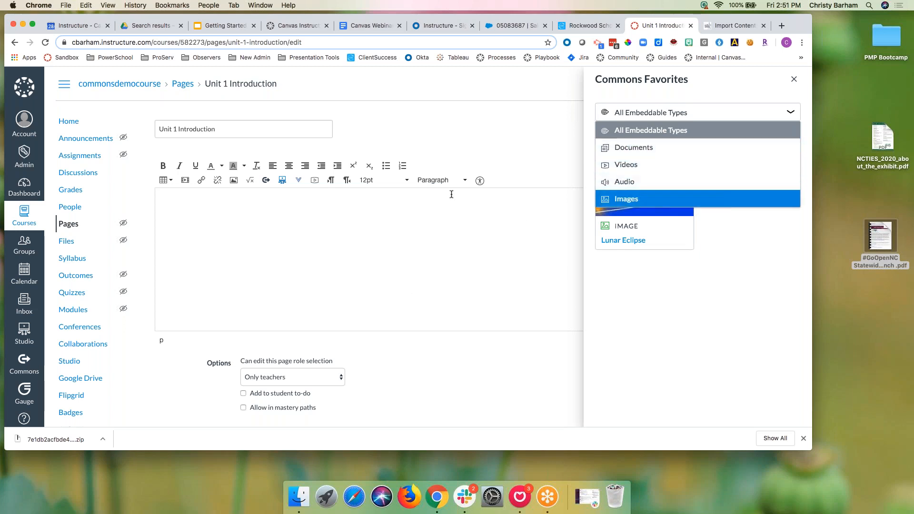
left_click(382, 273)
left_click(644, 114)
left_click(791, 114)
left_click(793, 115)
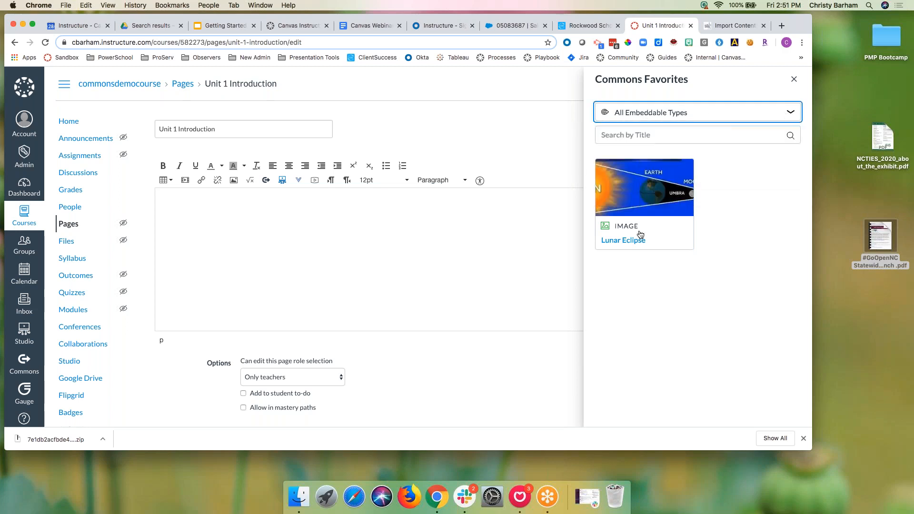
Step: Try embedding the Lunar Eclipse image, dismiss the import errors, then cancel edits and save the page
left_click(624, 240)
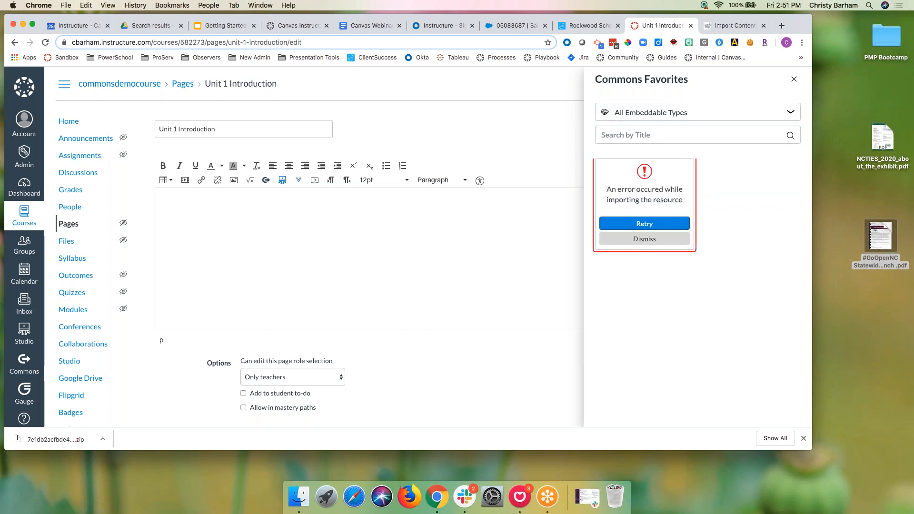
left_click(633, 223)
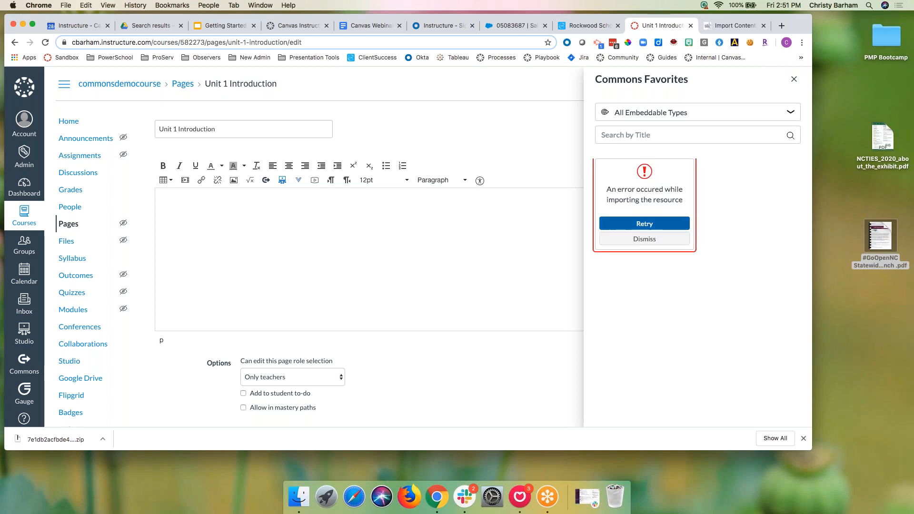
left_click(633, 224)
left_click(632, 240)
left_click(793, 79)
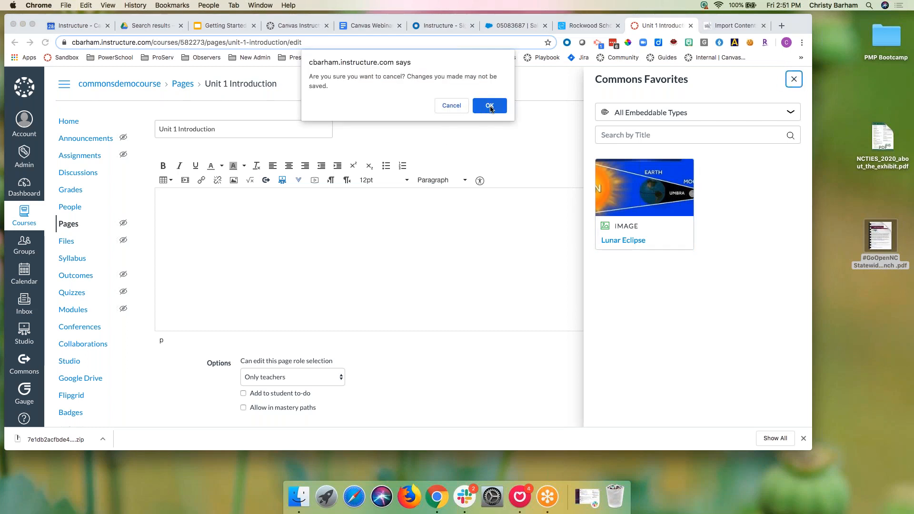
left_click(490, 106)
scroll(611, 362, "down", 3)
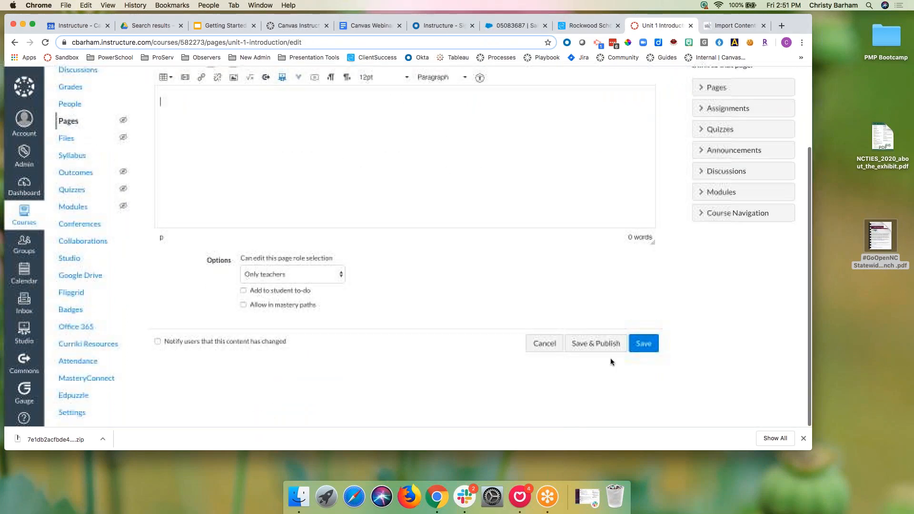
left_click(639, 347)
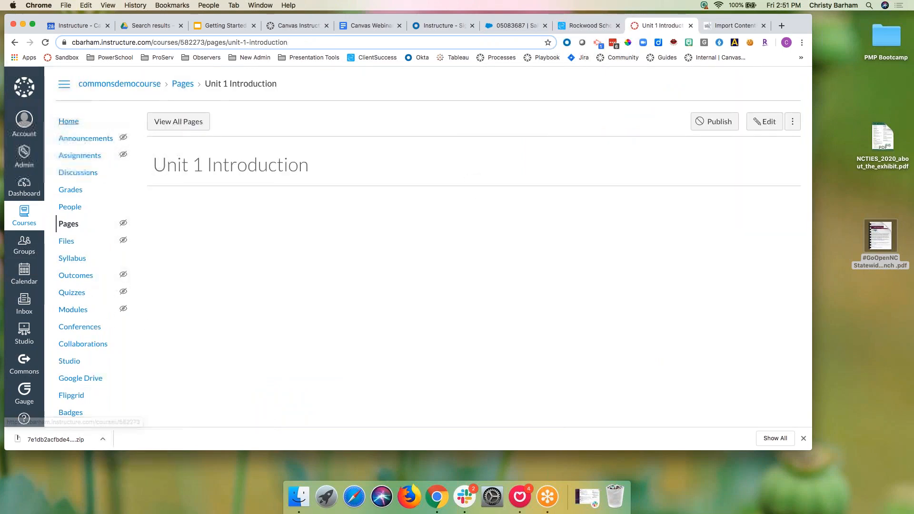
Step: From Commons Demo's Settings, open Import Course Content and show the Common Cartridge job's content choices
left_click(67, 123)
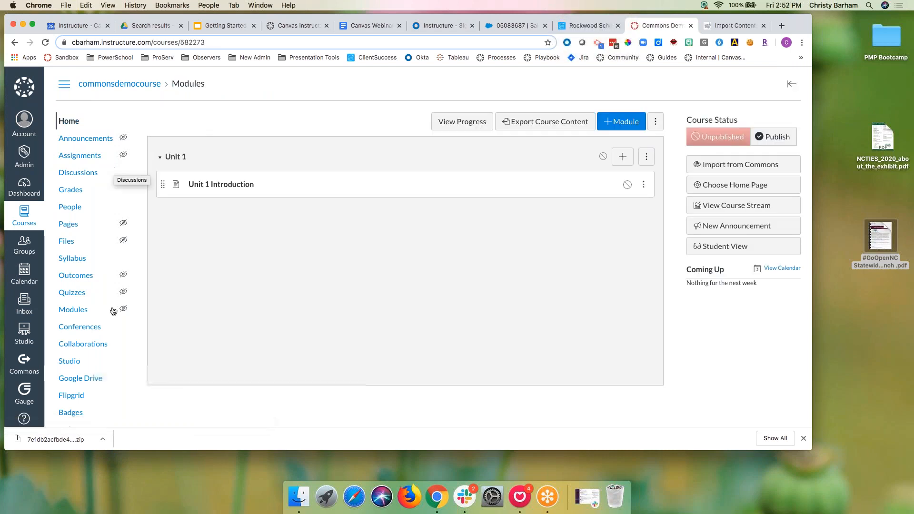
scroll(111, 316, "down", 1)
scroll(111, 316, "down", 3)
left_click(72, 412)
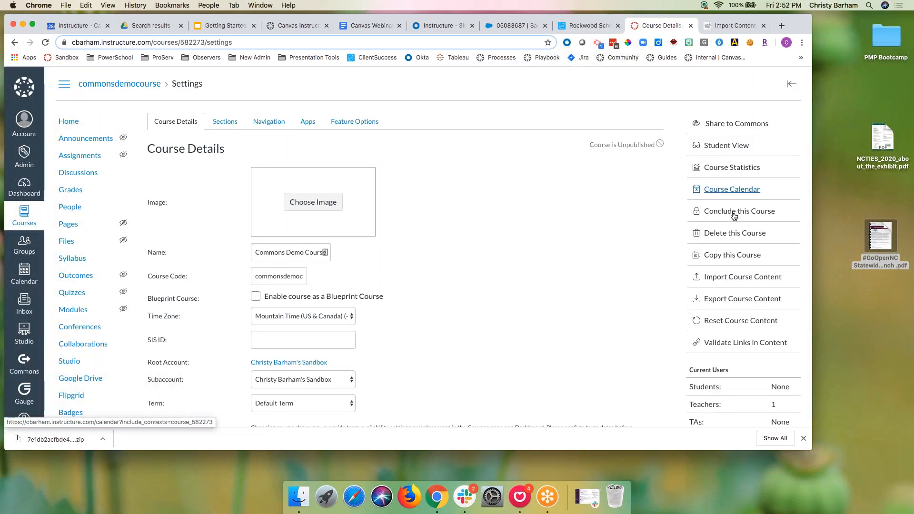
left_click(731, 276)
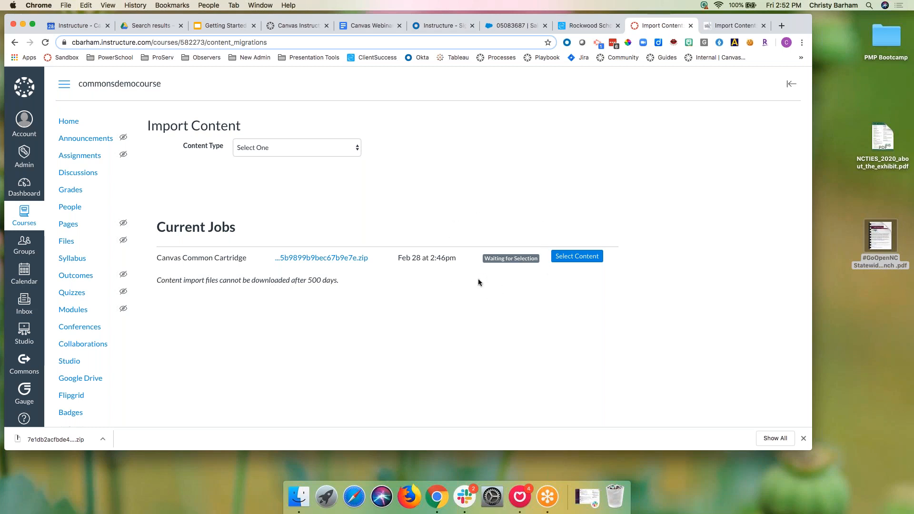
left_click(578, 260)
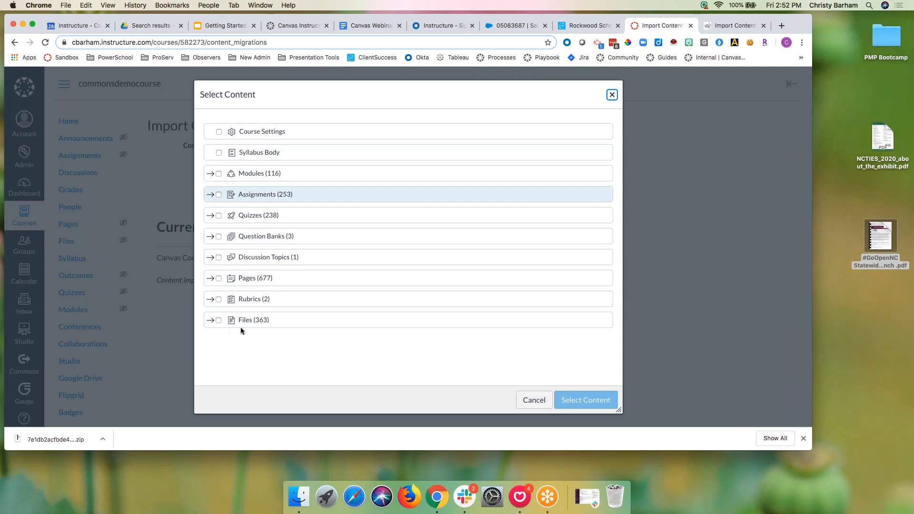
Step: Select course settings, the syllabus body and all 116 modules, reviewing the module list
left_click(219, 133)
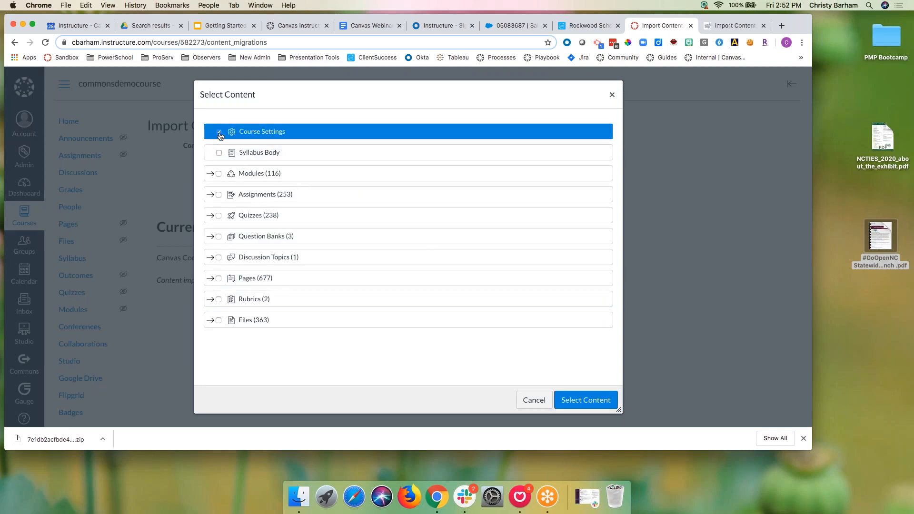
left_click(218, 152)
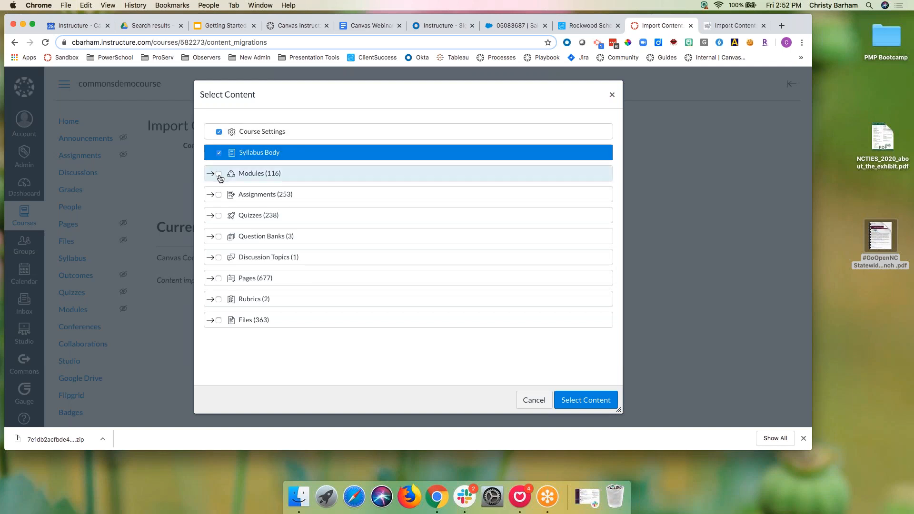
left_click(219, 174)
left_click(210, 174)
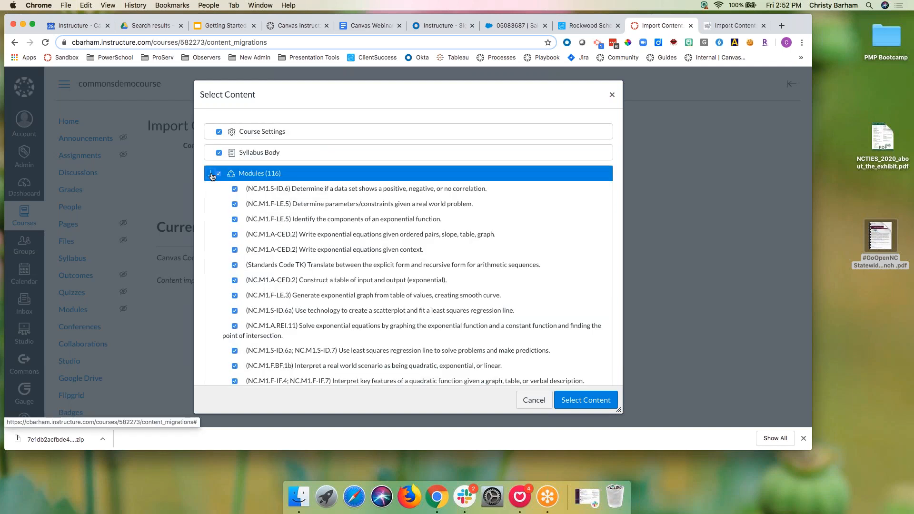
scroll(261, 256, "down", 5)
scroll(261, 256, "up", 5)
left_click(211, 175)
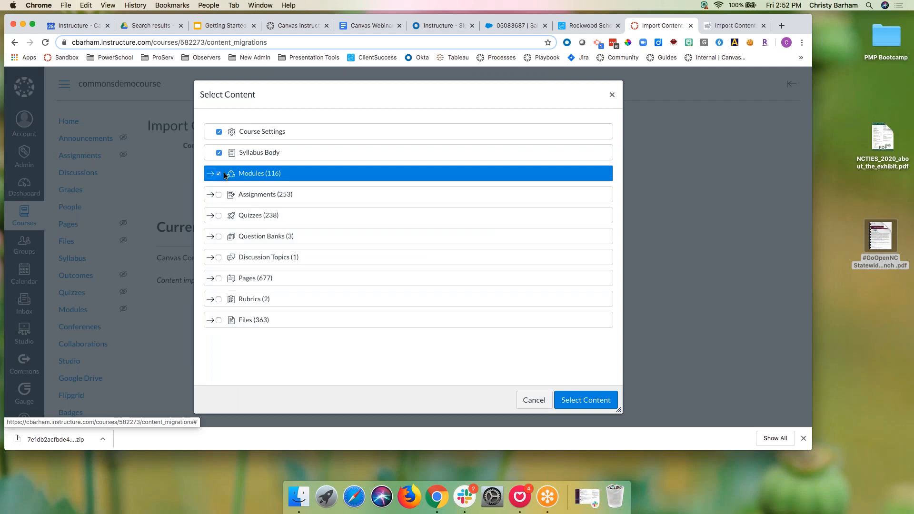
Step: Select the 253 assignments, 238 quizzes, question banks, discussion topic, 677 pages, rubrics and 363 files
left_click(219, 195)
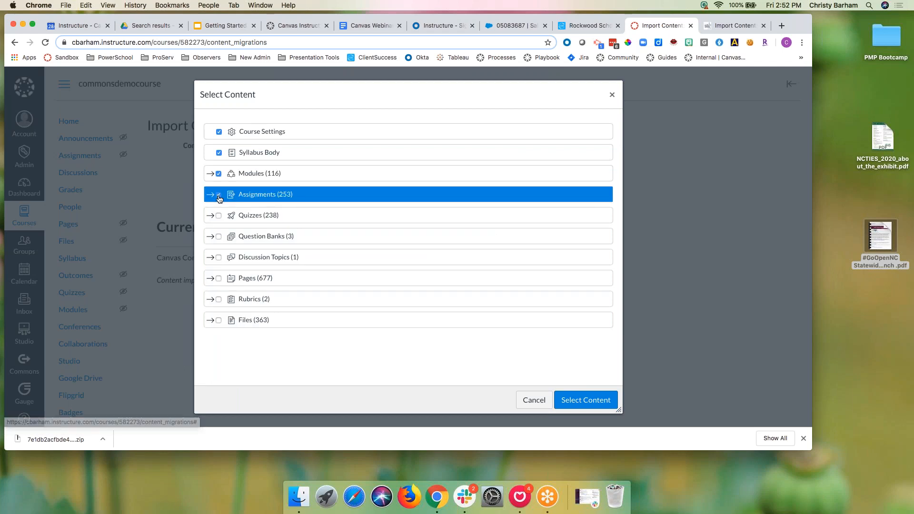
left_click(219, 217)
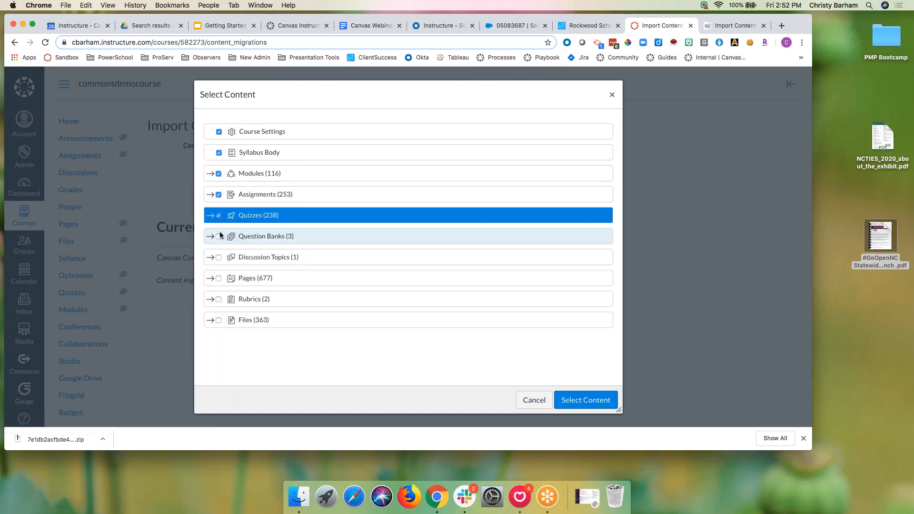
left_click(219, 236)
left_click(219, 259)
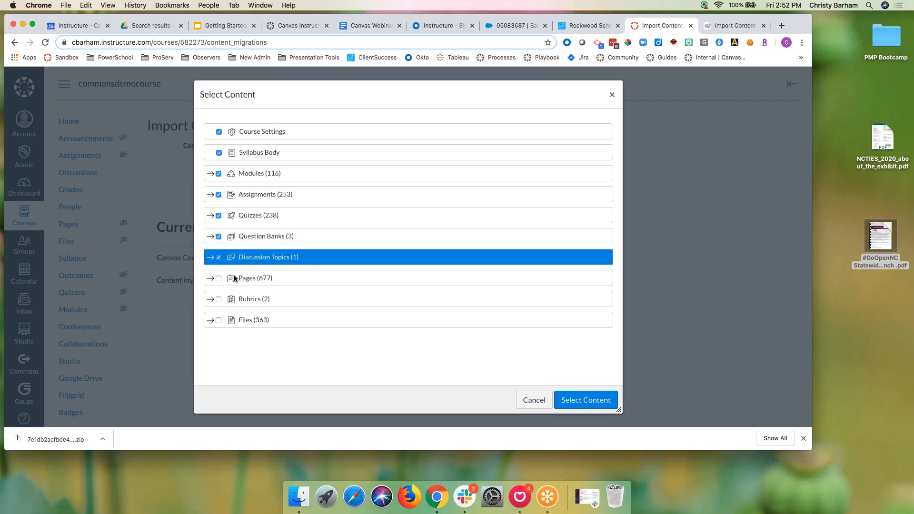
left_click(219, 279)
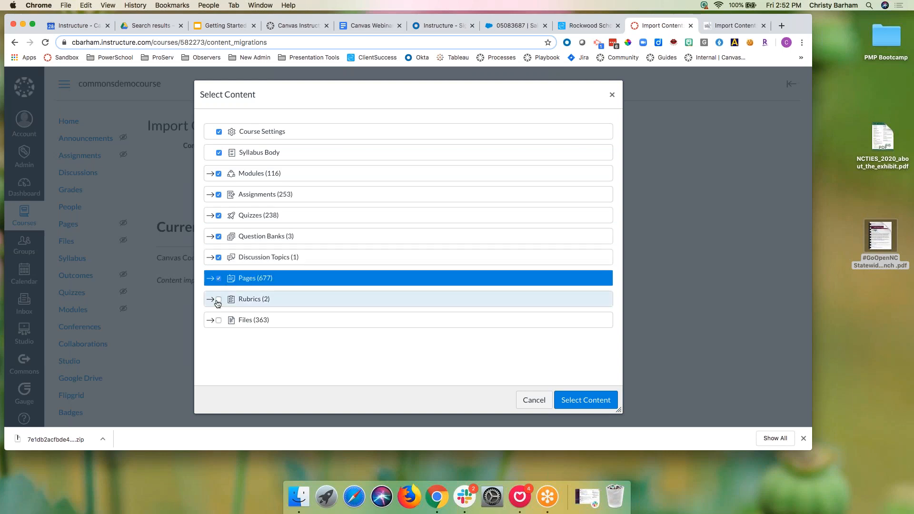
left_click(219, 299)
left_click(218, 320)
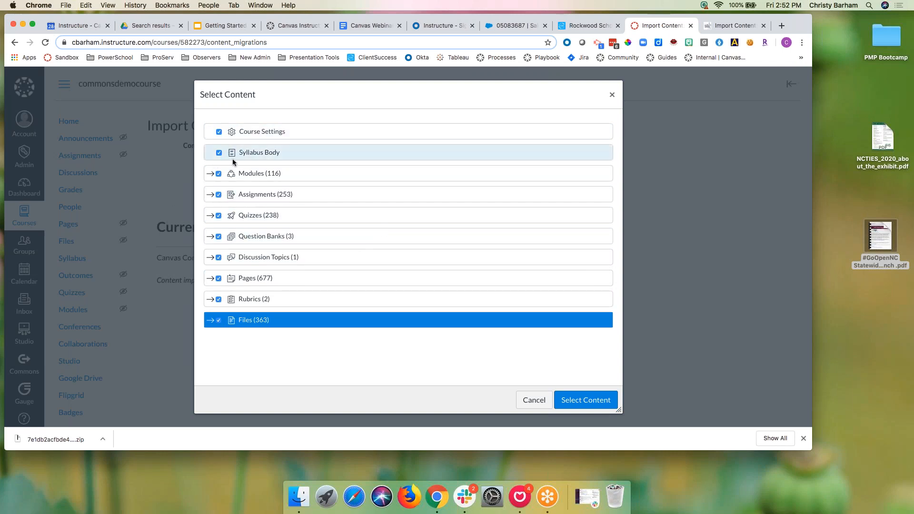
Step: Review the question banks and pages groups, then submit the selection so the import is queued
scroll(435, 261, "down", 2)
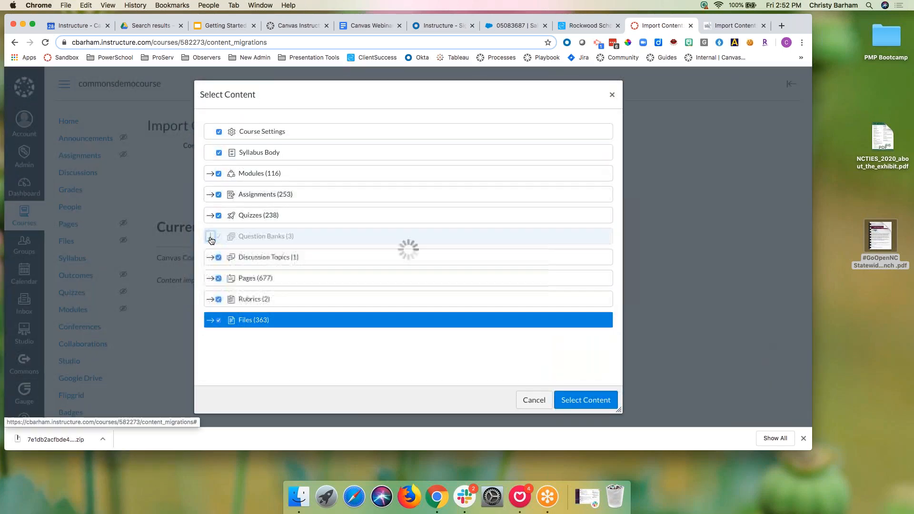
left_click(210, 237)
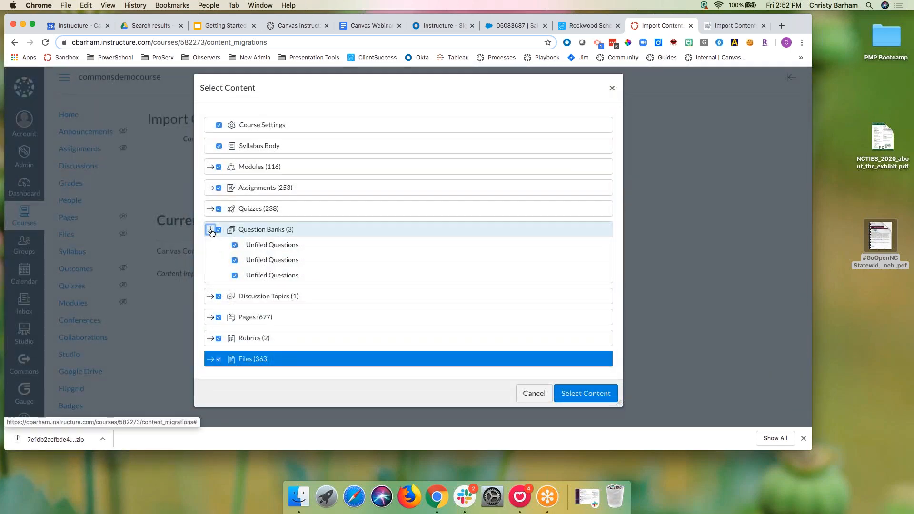
left_click(210, 225)
left_click(210, 272)
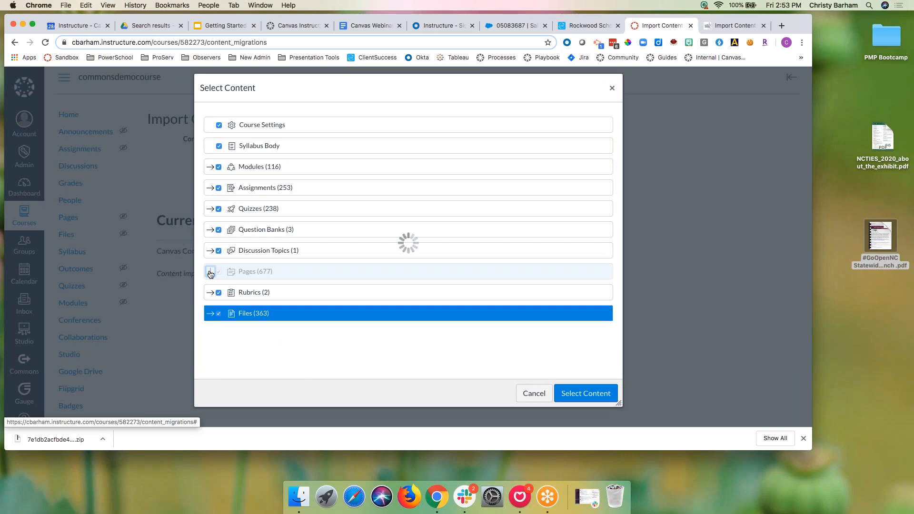
scroll(293, 272, "down", 3)
scroll(293, 272, "up", 2)
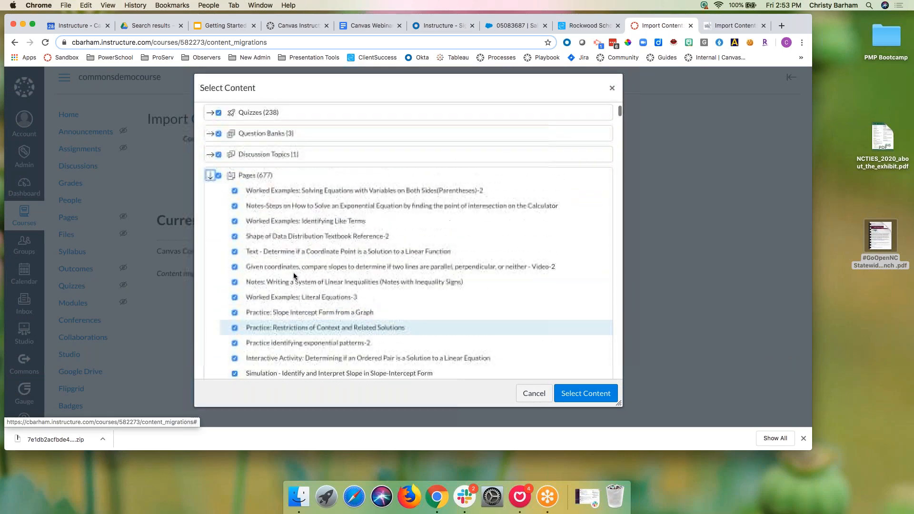
left_click(210, 196)
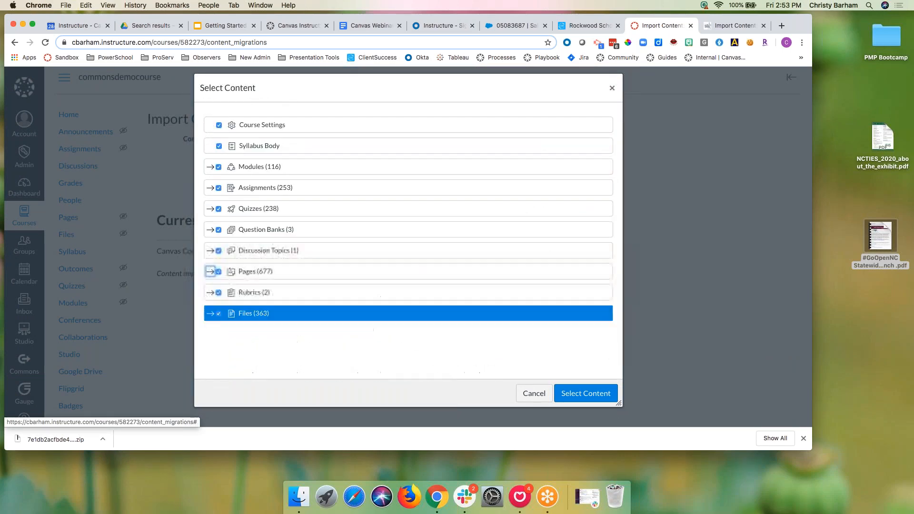
left_click(578, 393)
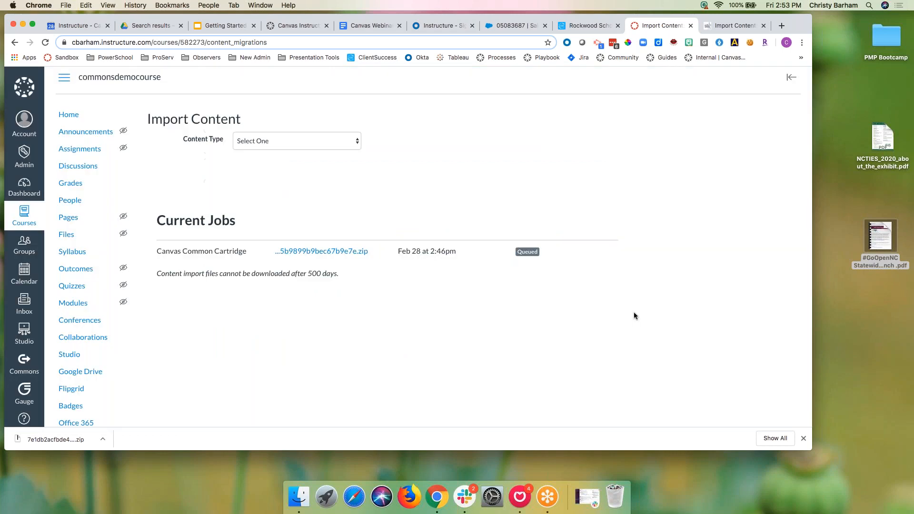
Step: Check the completed import's status and its six missing-link issues, then open the Commons Demo home page
left_click(724, 24)
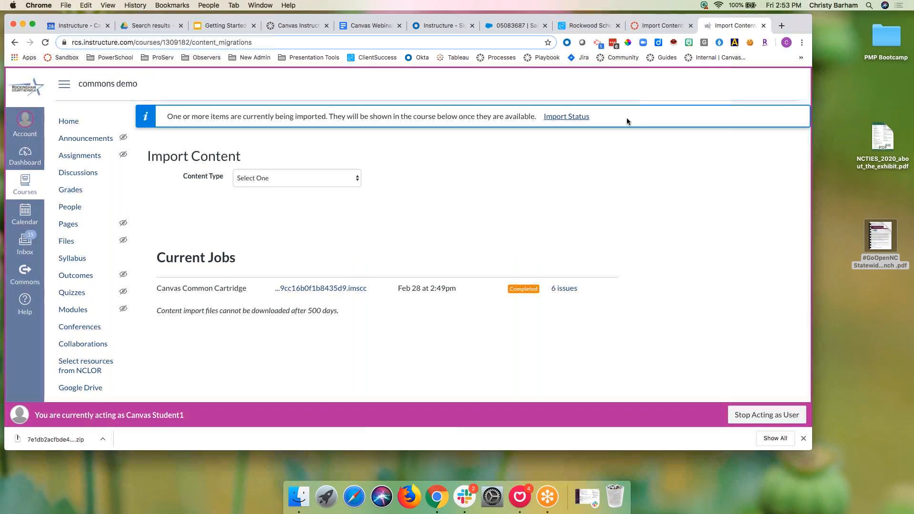
left_click(581, 120)
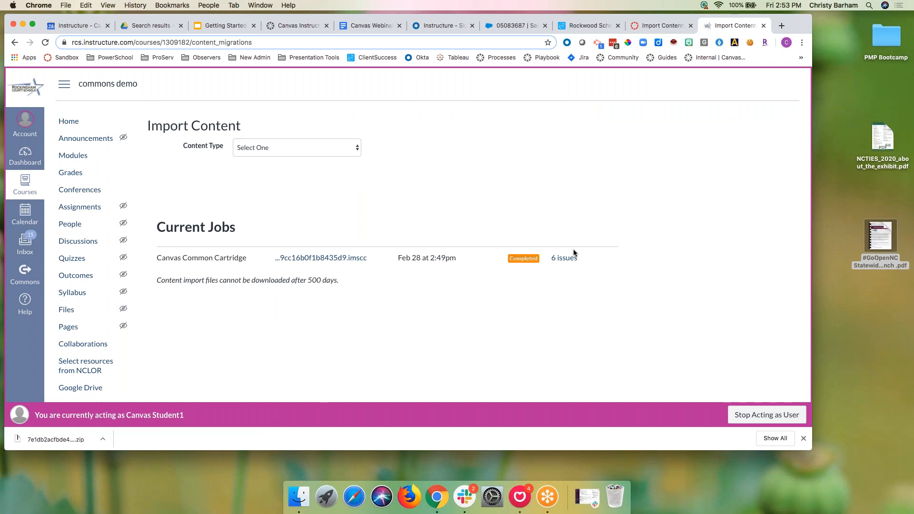
left_click(564, 258)
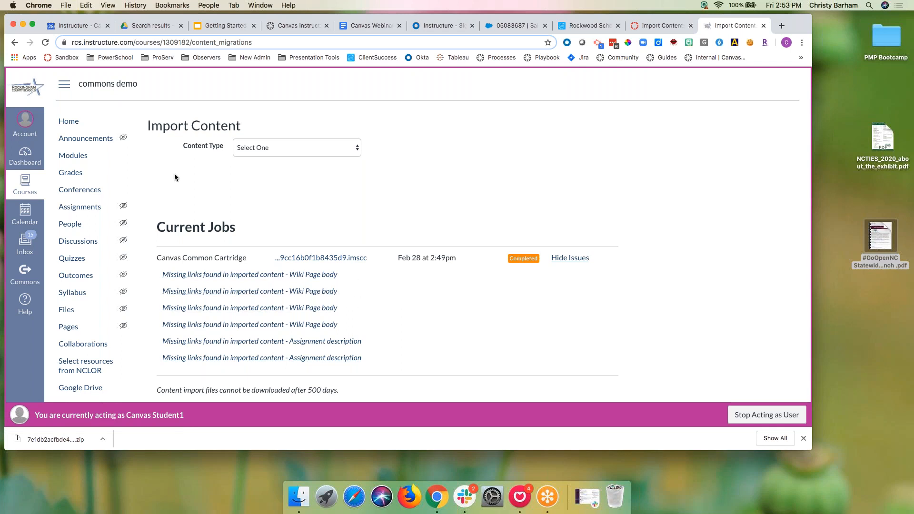
left_click(67, 122)
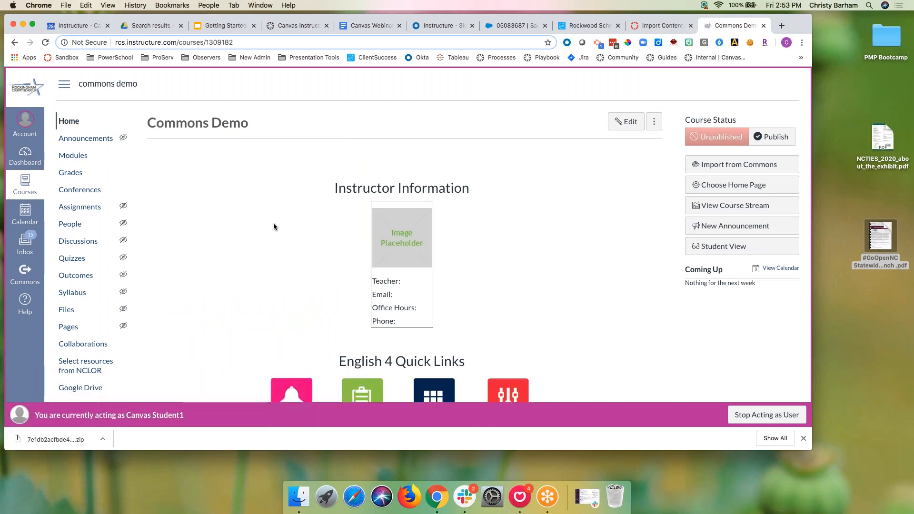
Step: Browse the Commons Demo home page and its Daily Announcements and Course Information page
scroll(274, 224, "down", 3)
scroll(274, 224, "up", 3)
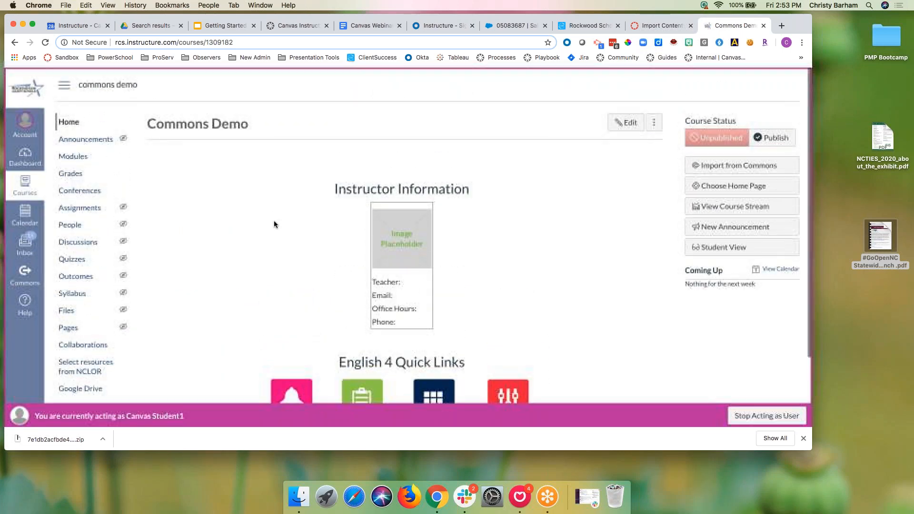
scroll(273, 221, "down", 3)
scroll(273, 221, "up", 3)
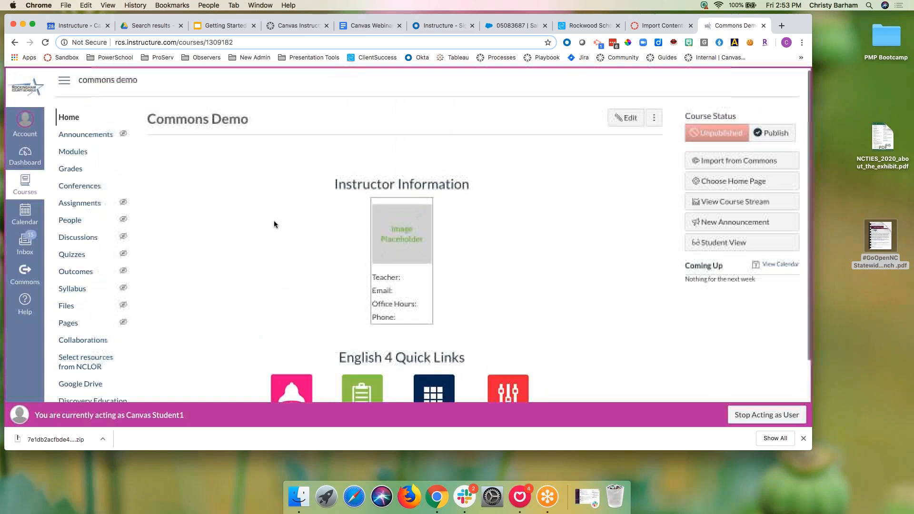
scroll(367, 251, "down", 3)
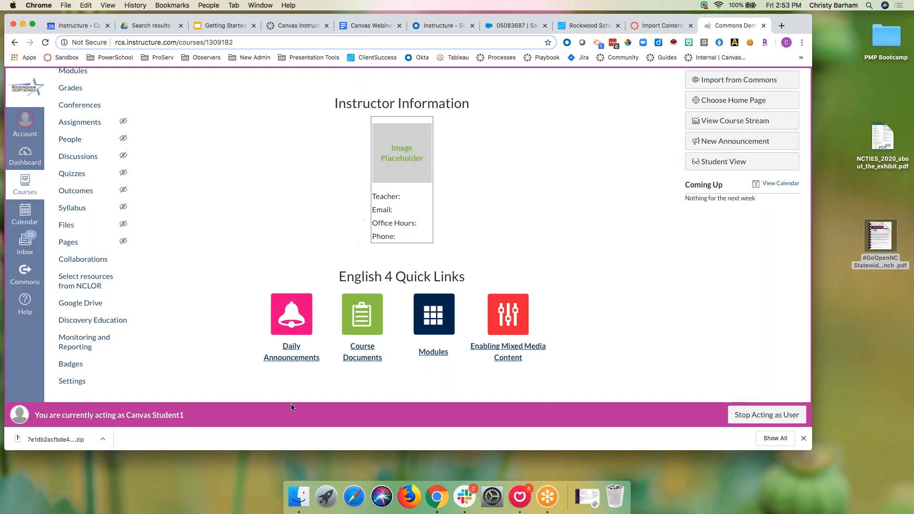
left_click(286, 351)
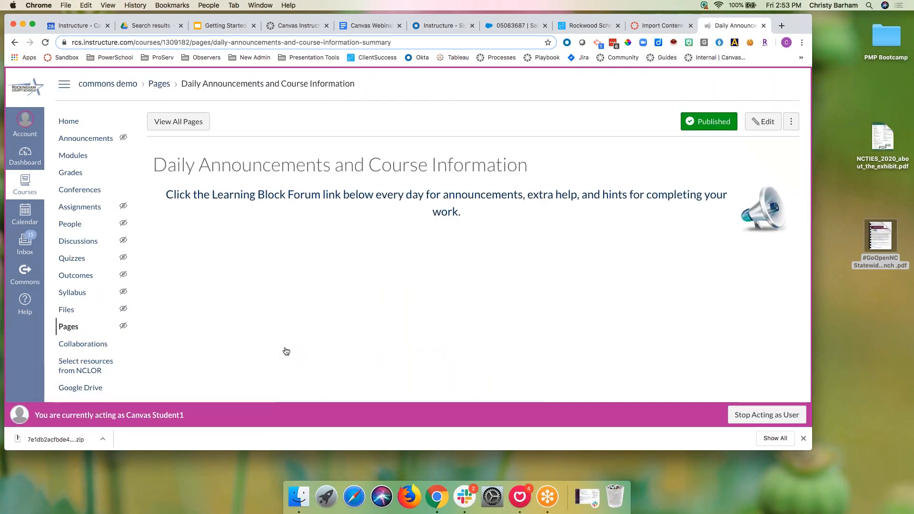
scroll(285, 350, "down", 2)
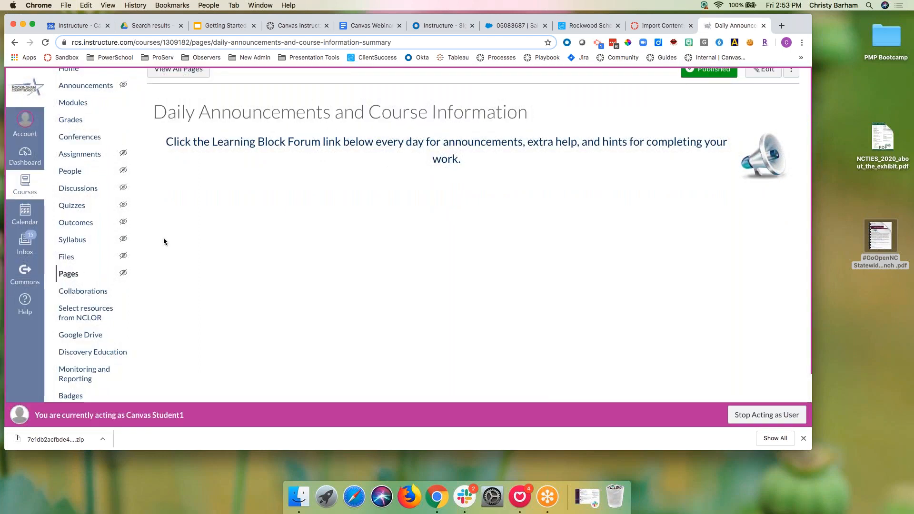
left_click(14, 42)
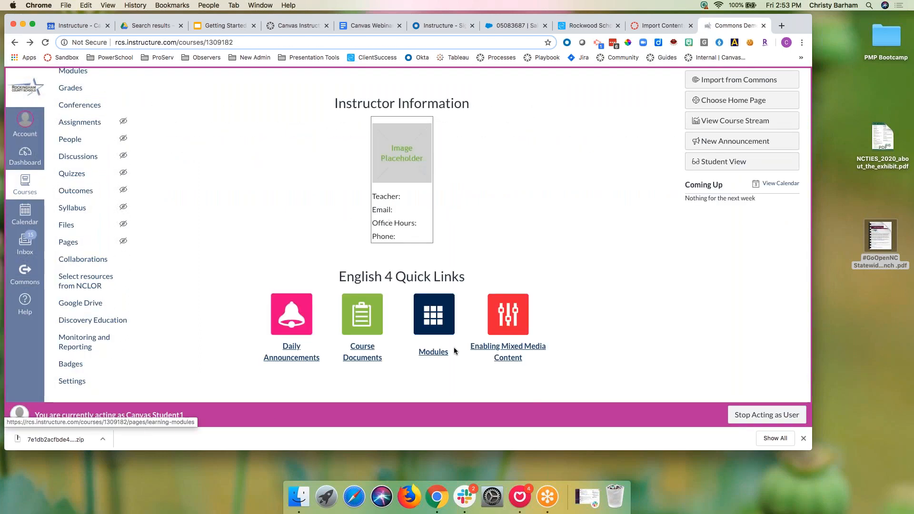
Step: View the Learning Modules page and the Fairy Tales module introduction, then return to Modules
left_click(423, 354)
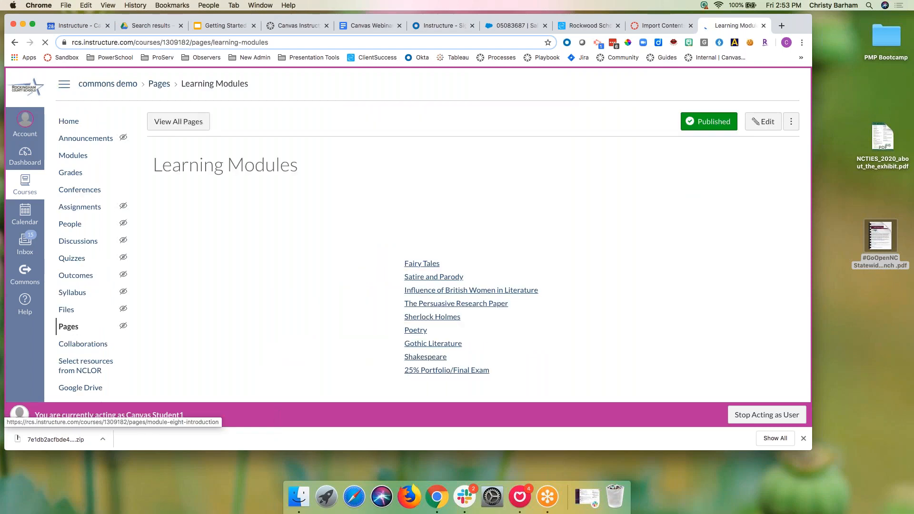
scroll(424, 286, "down", 5)
scroll(422, 357, "up", 2)
scroll(458, 200, "up", 3)
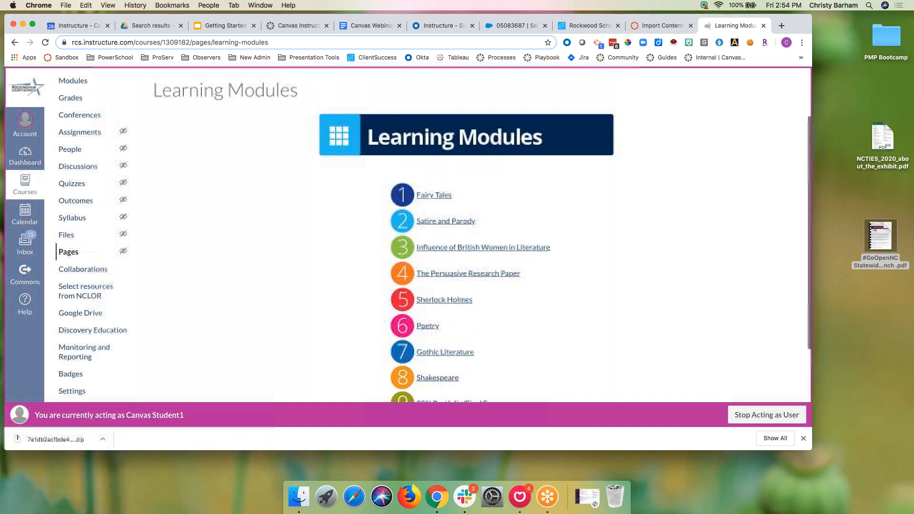
left_click(441, 196)
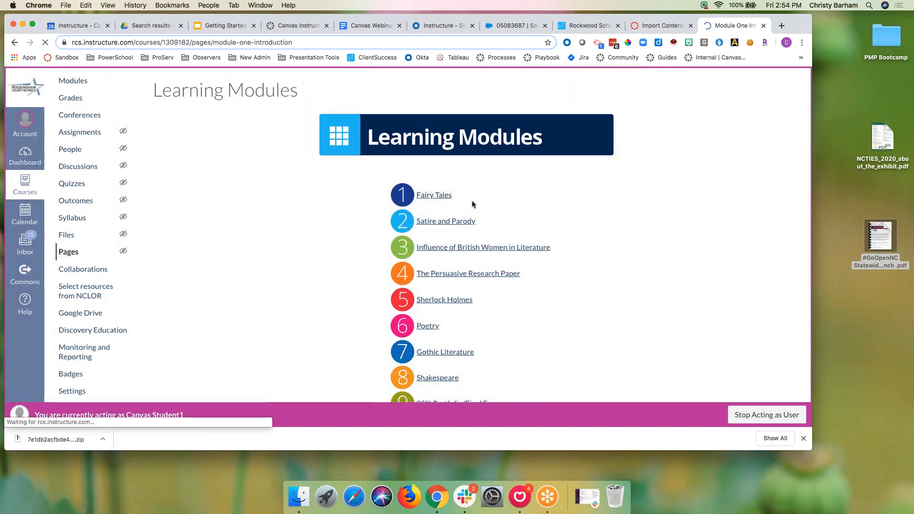
scroll(473, 203, "down", 3)
scroll(473, 204, "down", 5)
scroll(472, 204, "up", 10)
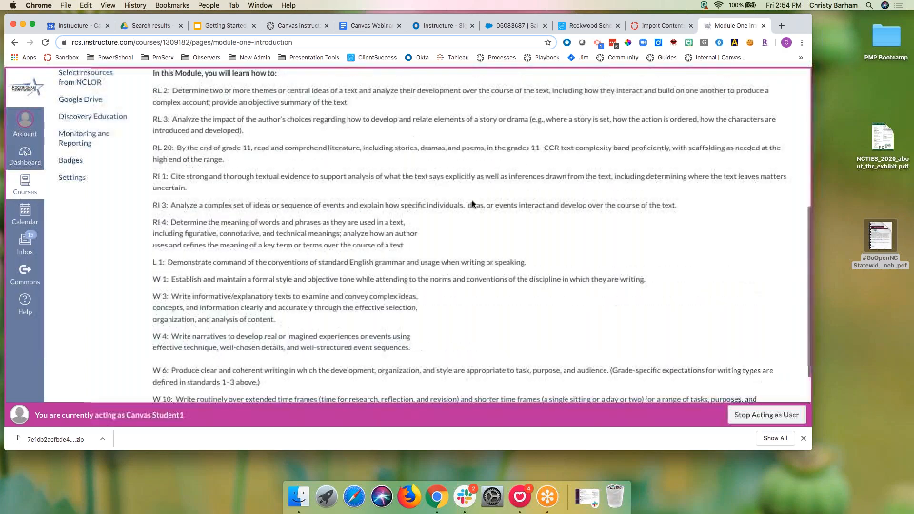
left_click(72, 157)
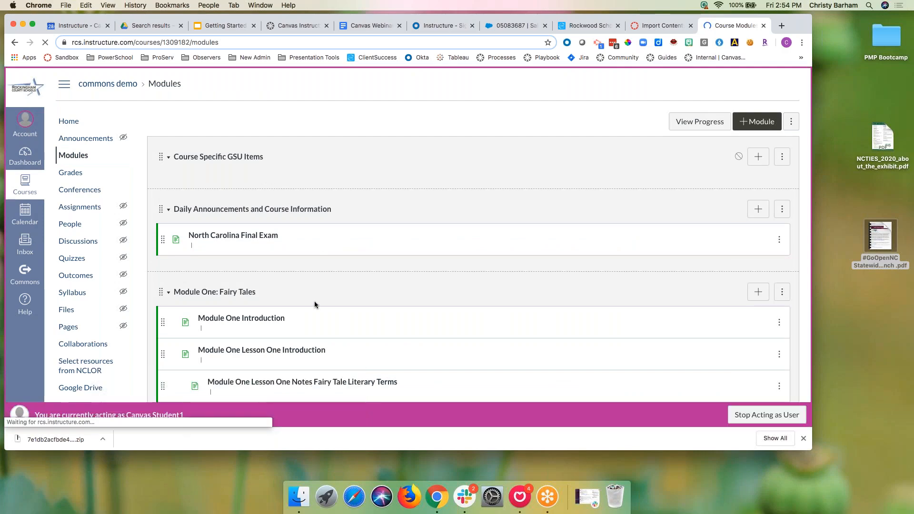
Step: Scroll through the Commons Demo modules and open the Formative Assessments assignments list
scroll(310, 303, "down", 15)
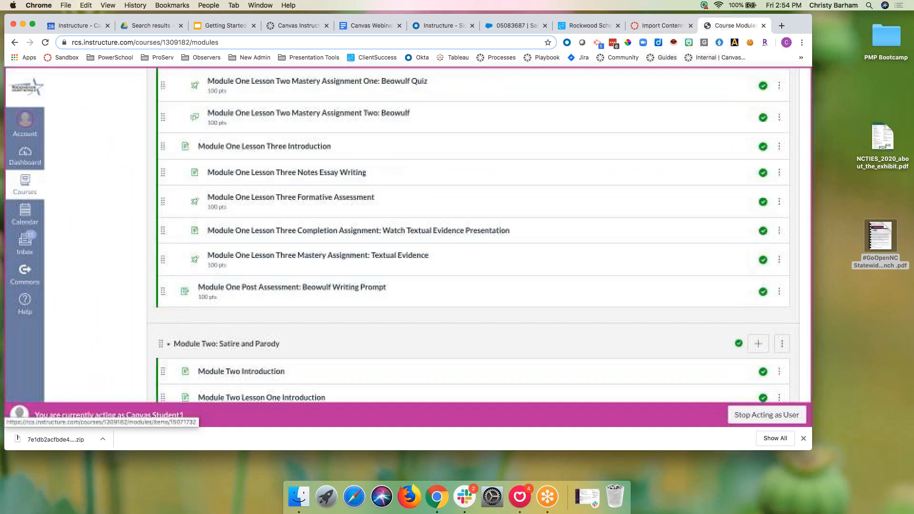
scroll(311, 303, "down", 20)
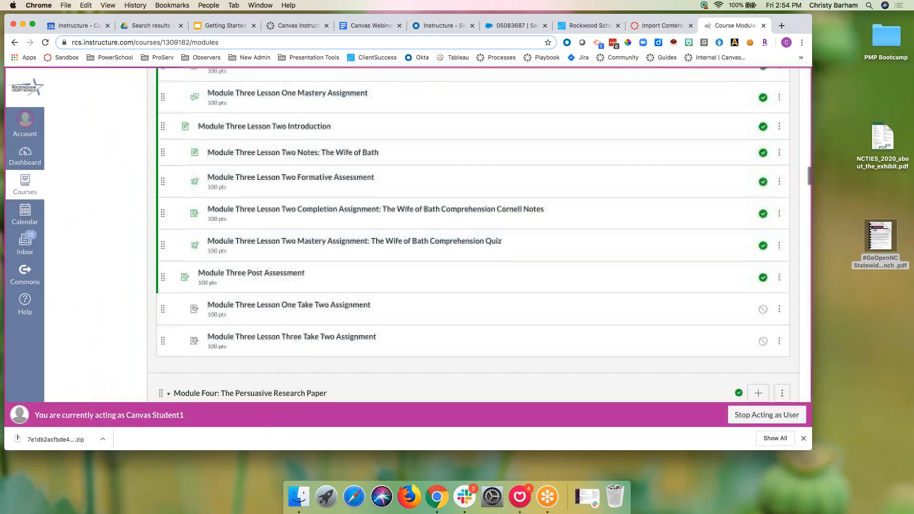
scroll(310, 302, "up", 20)
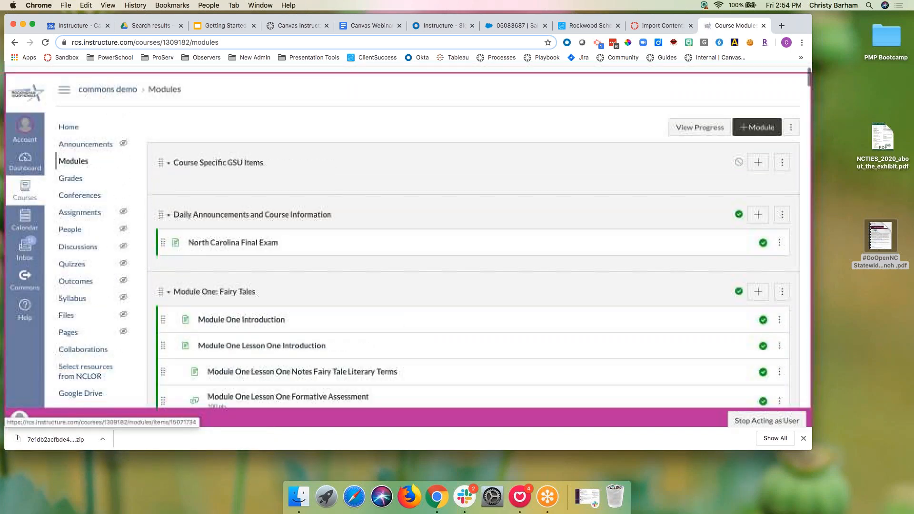
left_click(80, 209)
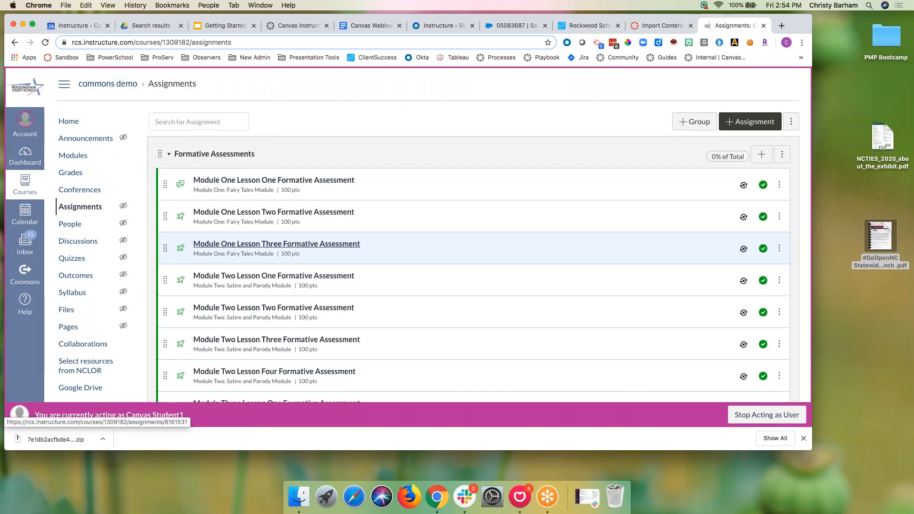
Step: Check the running import job, return to assignments, and open Canvas Commons
left_click(634, 27)
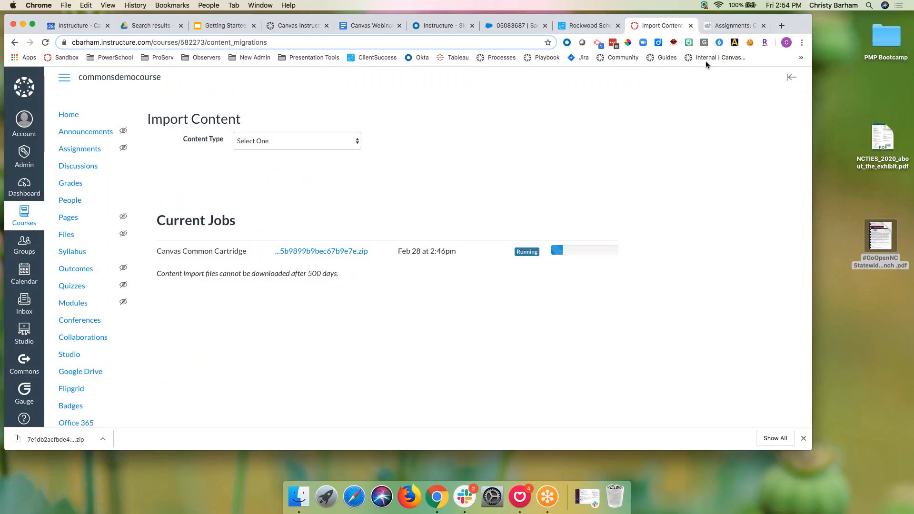
left_click(716, 28)
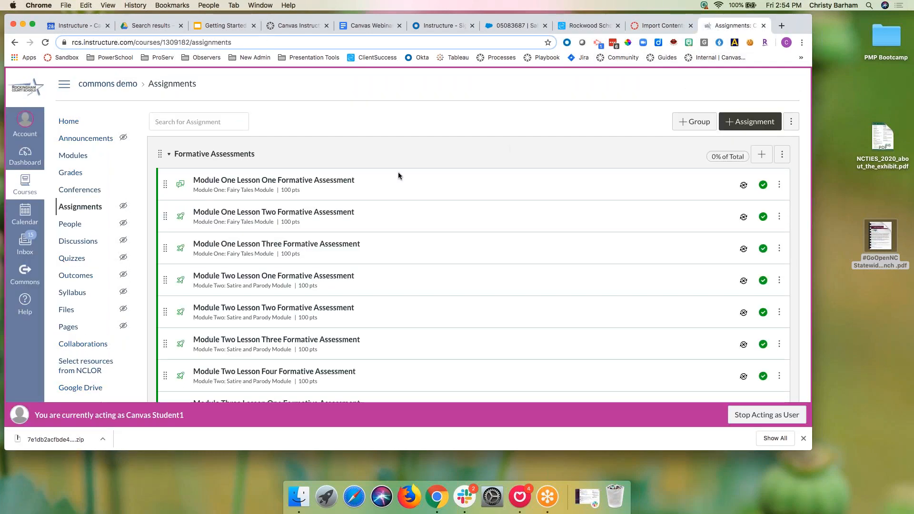
left_click(25, 274)
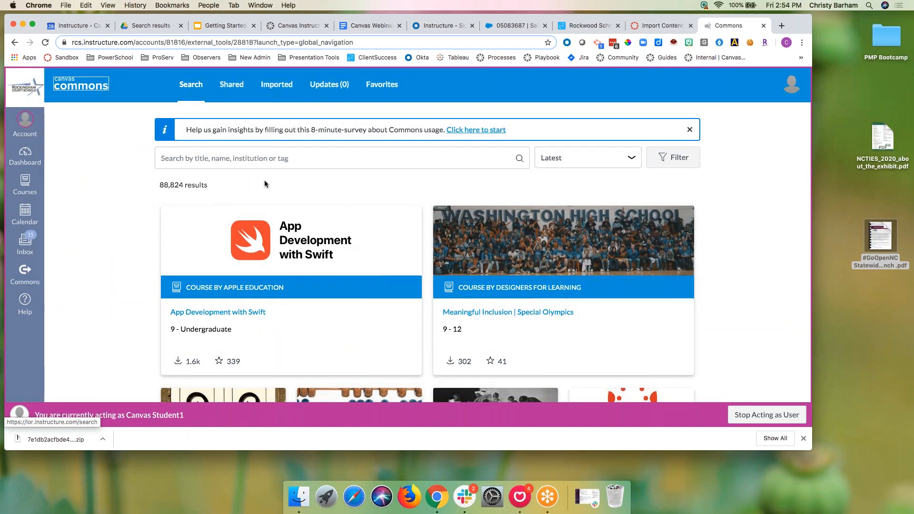
Step: Filter Commons to Audio and add History Alive Chapter 27 to favorites
left_click(671, 164)
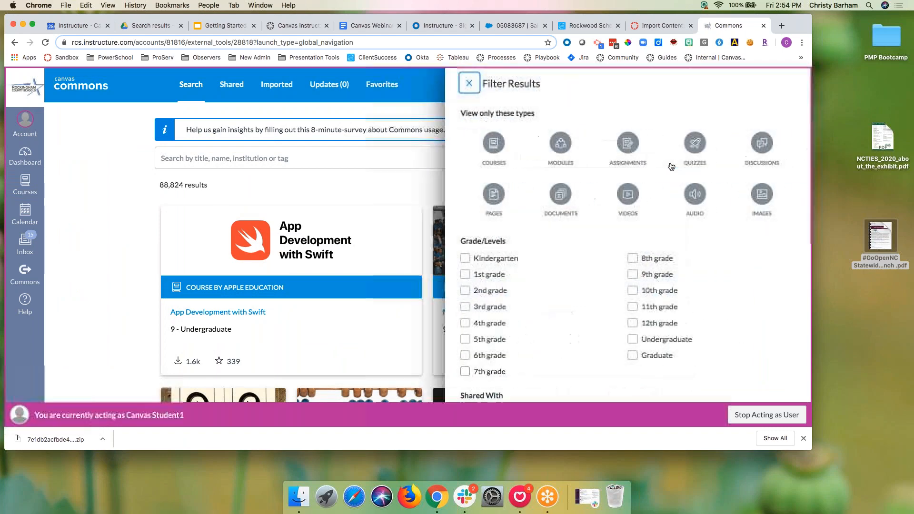
left_click(697, 194)
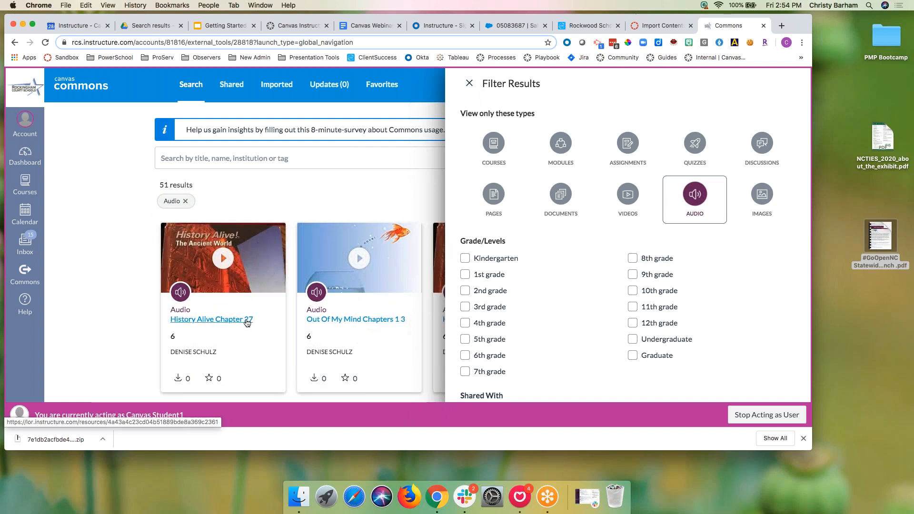
left_click(247, 321)
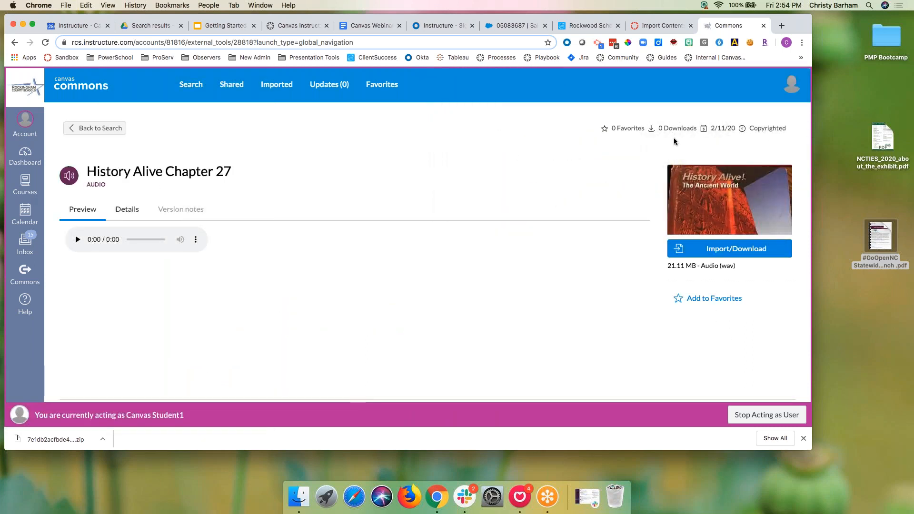
left_click(679, 300)
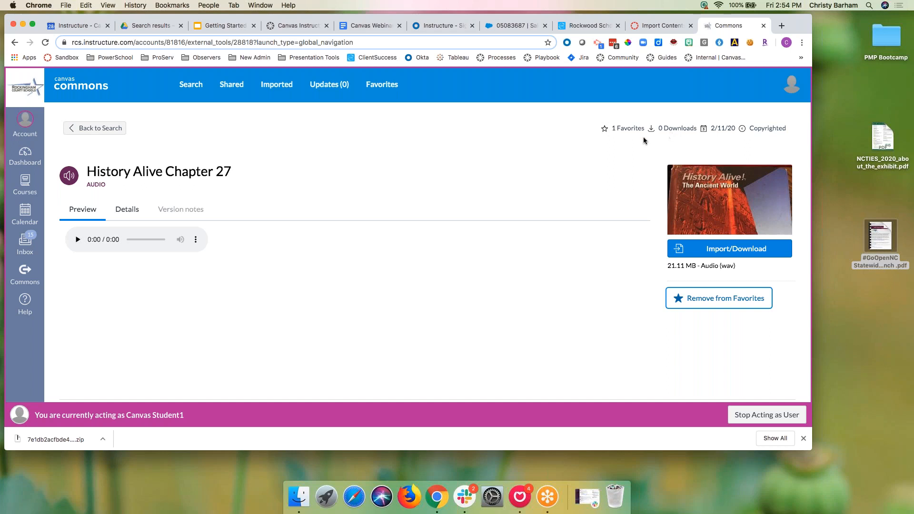
Step: Check favorites, then filter to Modules and favorite the Unit 5: First Day of School module
left_click(385, 84)
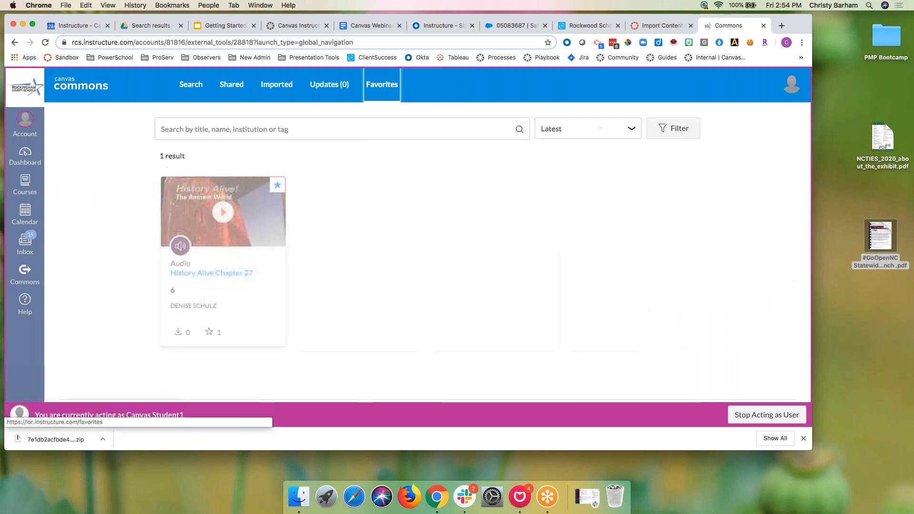
left_click(191, 84)
left_click(650, 162)
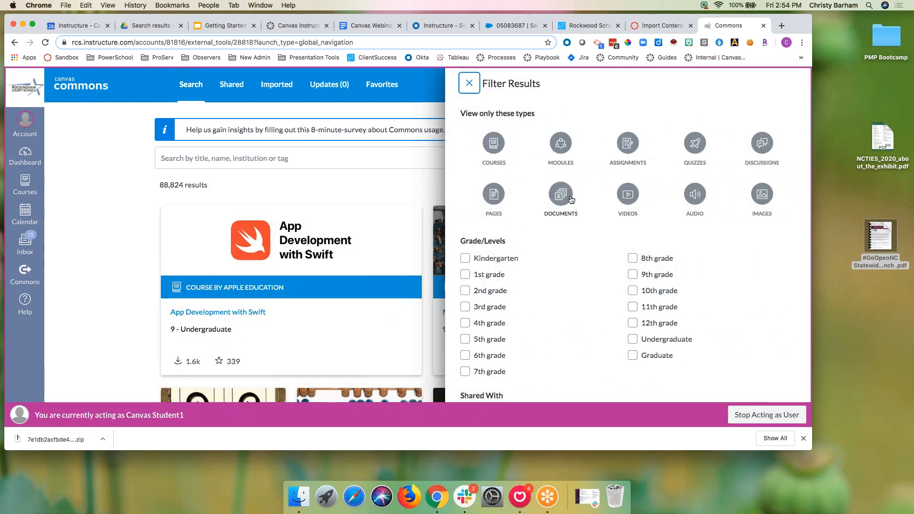
left_click(561, 143)
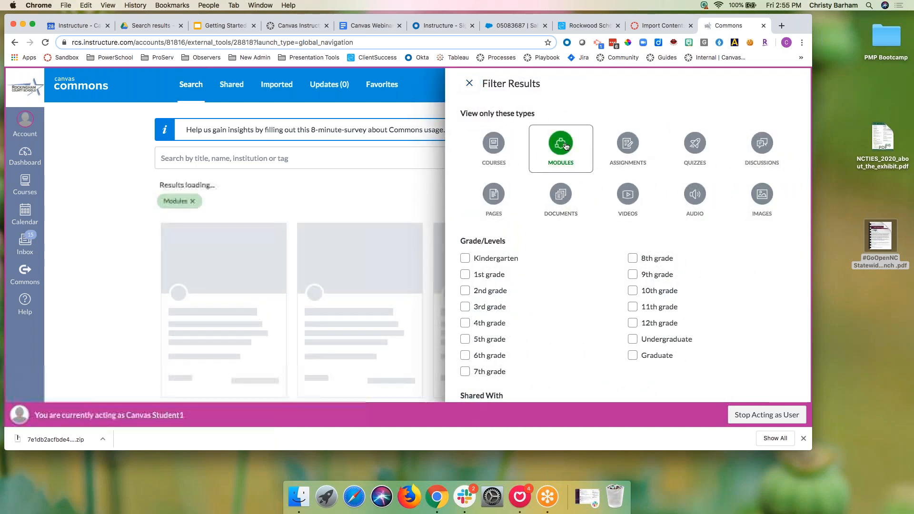
left_click(253, 320)
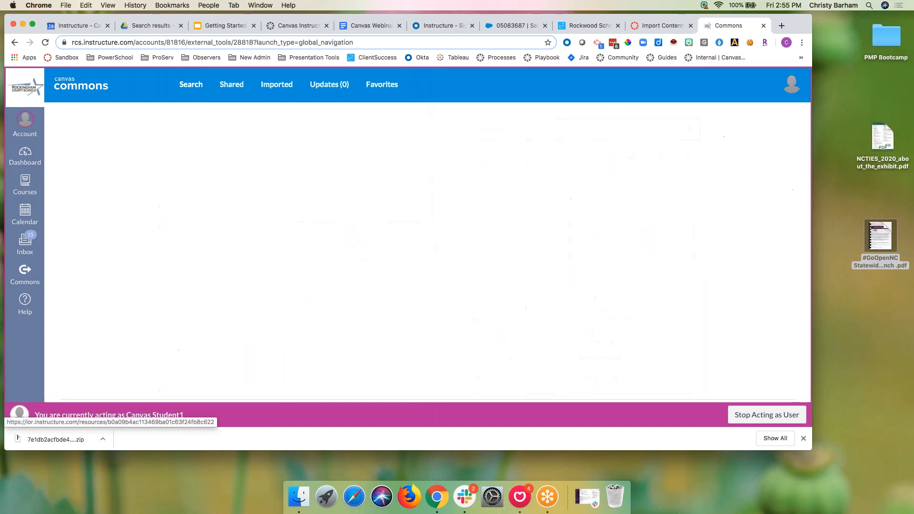
left_click(709, 306)
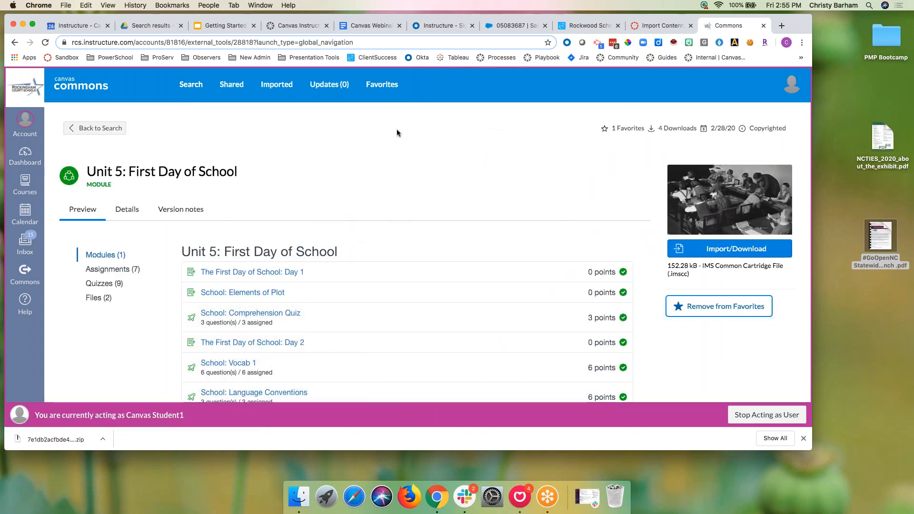
left_click(191, 84)
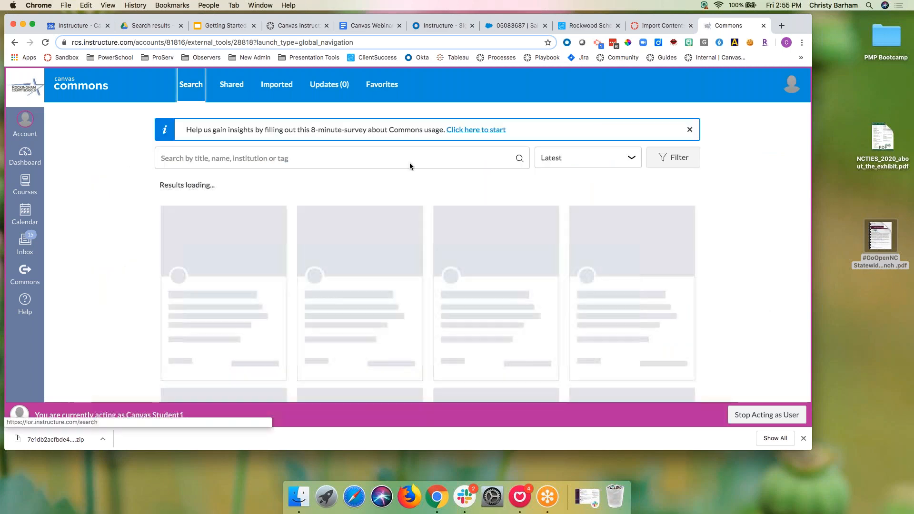
left_click(673, 158)
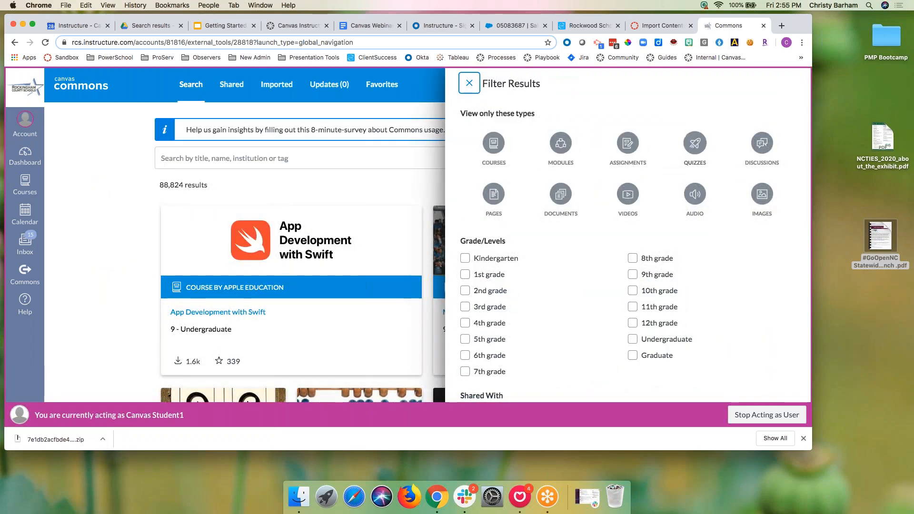
Step: Filter to quizzes and favorite the Number Line- Adding Integers Assignment quiz
scroll(691, 294, "down", 1)
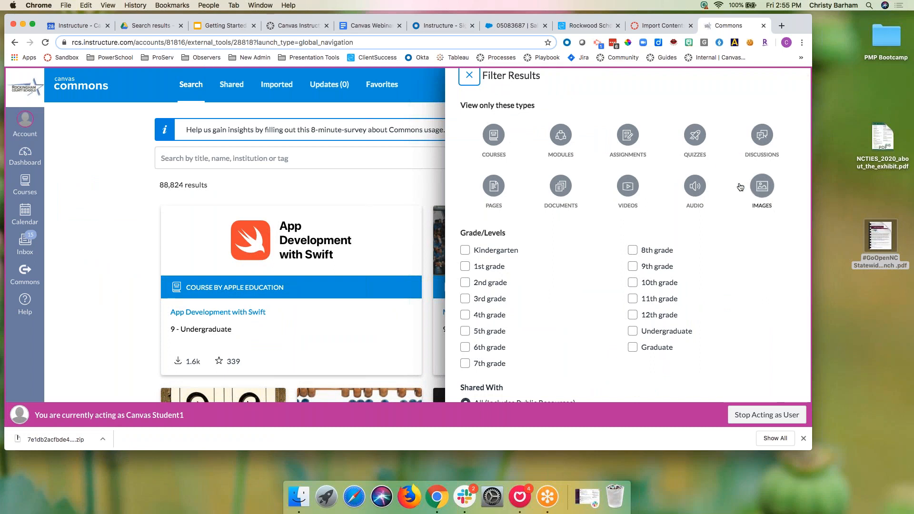
left_click(695, 142)
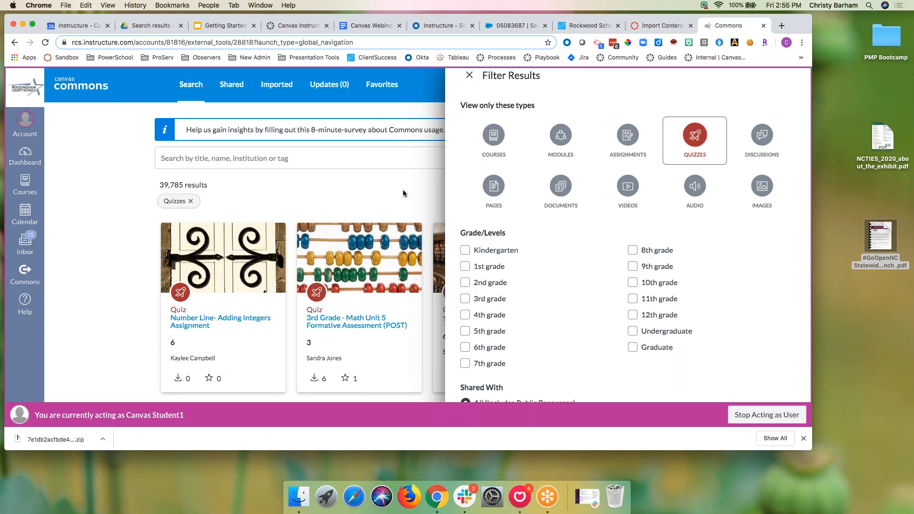
left_click(247, 321)
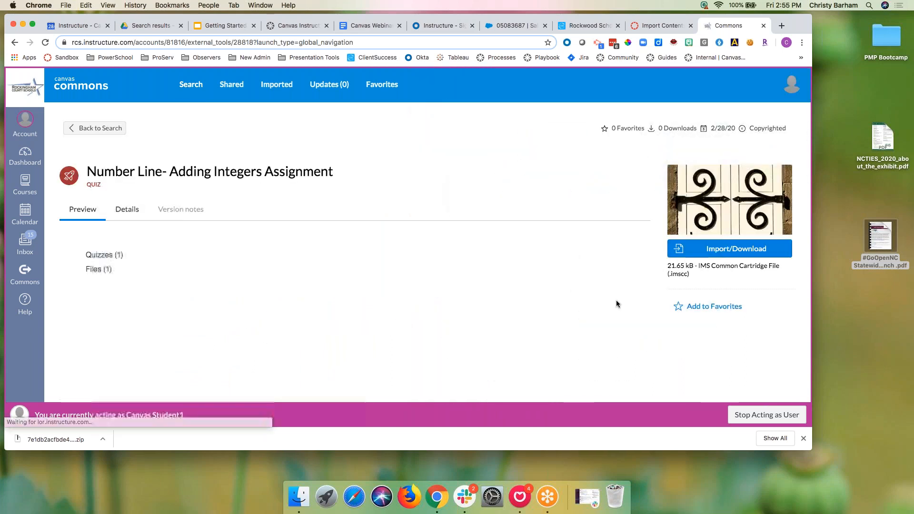
left_click(679, 306)
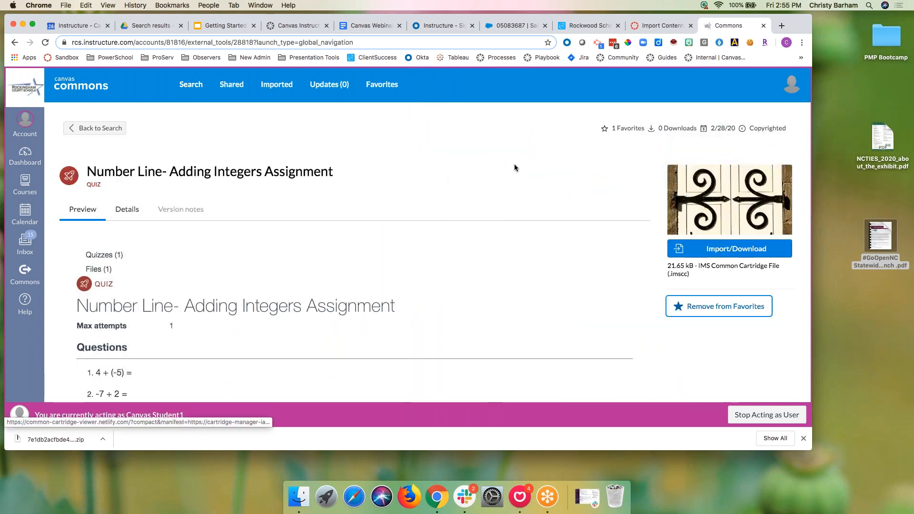
scroll(514, 166, "down", 2)
scroll(514, 166, "up", 2)
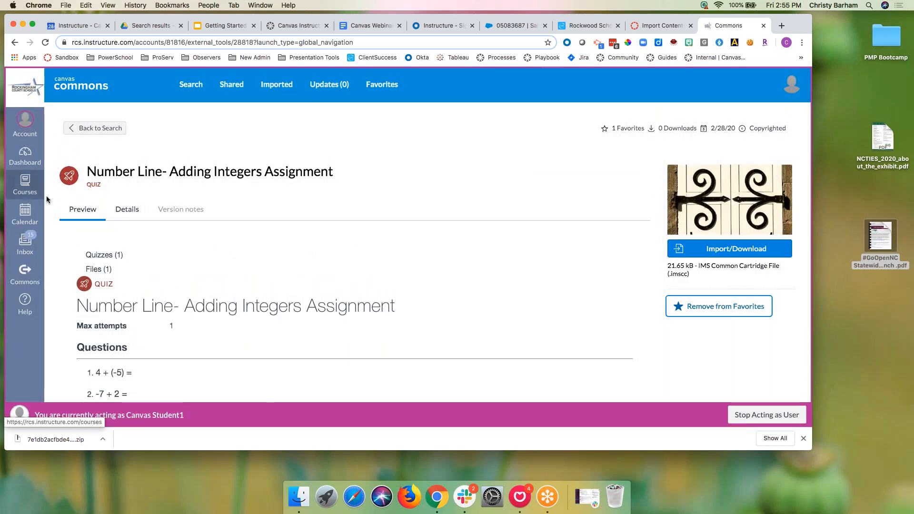
Step: Reload Commons search, then open Commons Demo from the Courses list
left_click(24, 273)
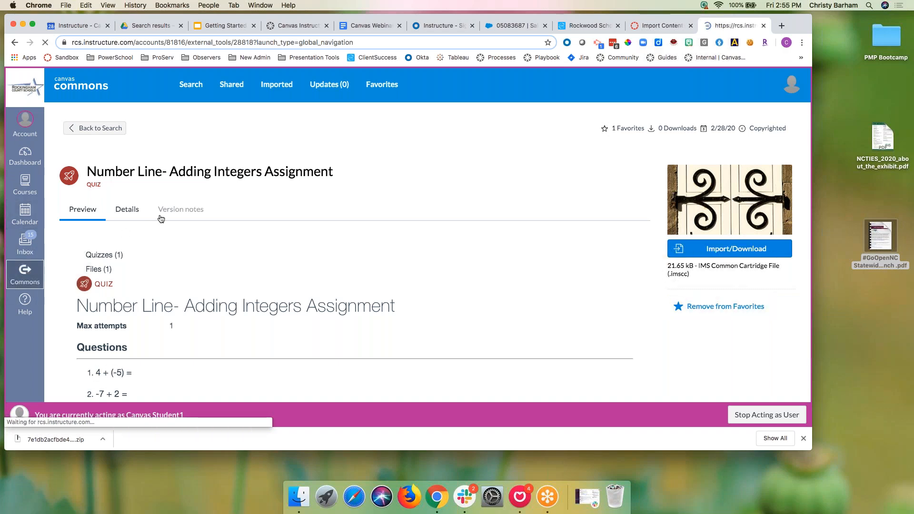
left_click(23, 181)
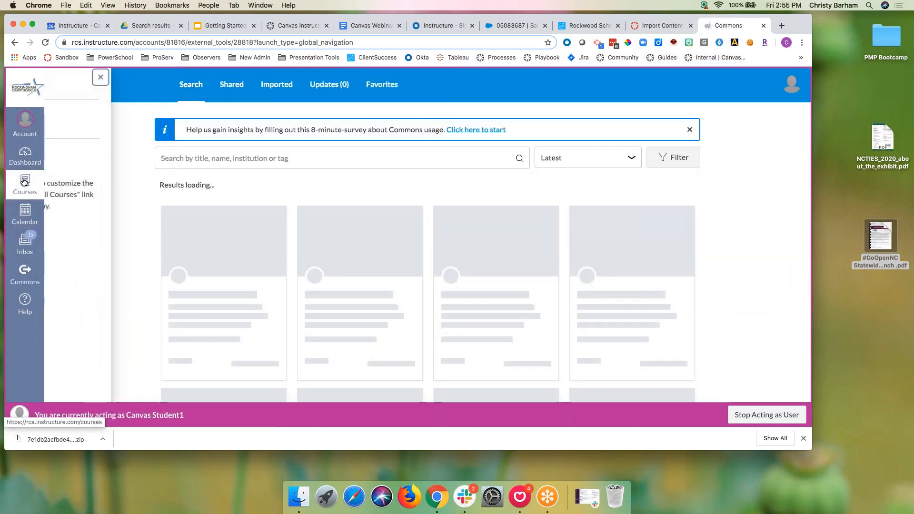
left_click(81, 116)
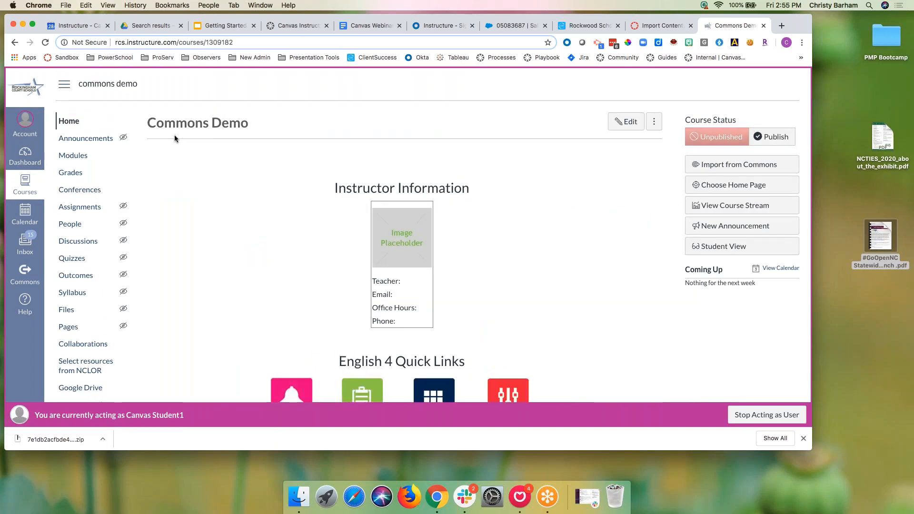
Step: Add a new page named Unit 1 Introduction to the Course Specific GSU Items module
left_click(93, 160)
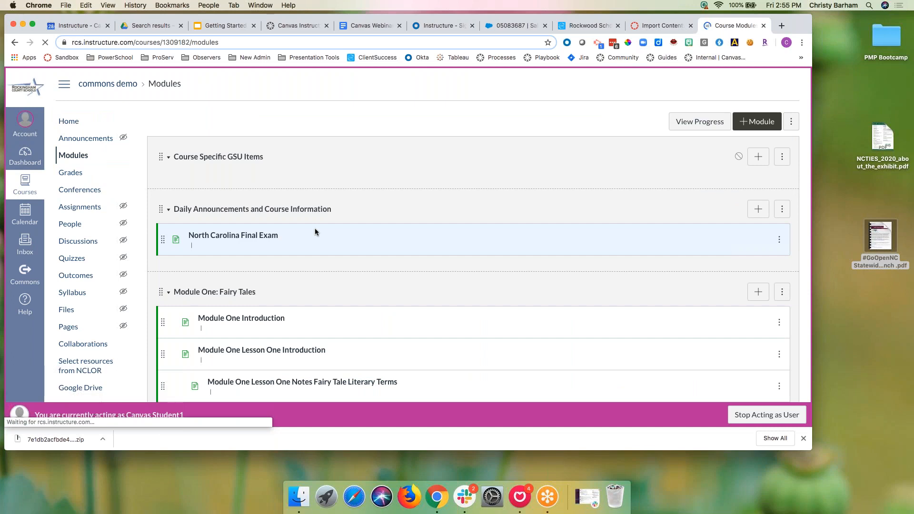
left_click(758, 156)
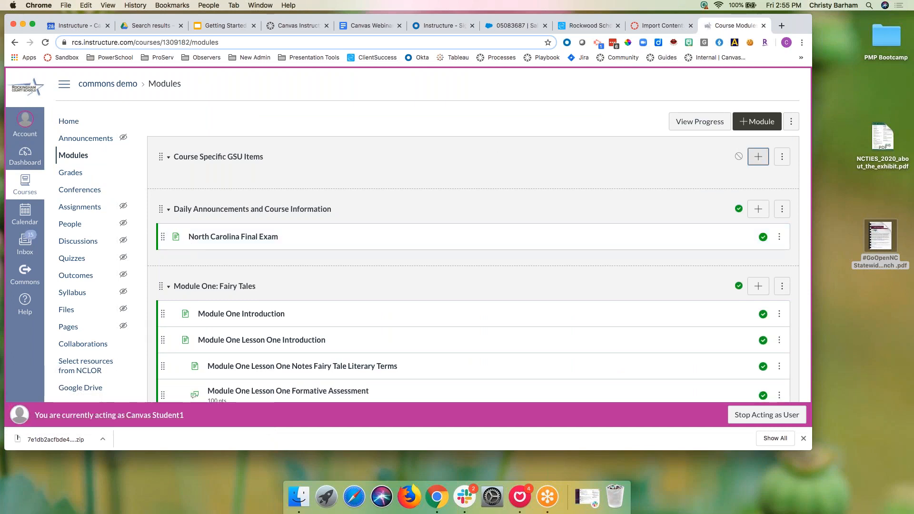
left_click(352, 171)
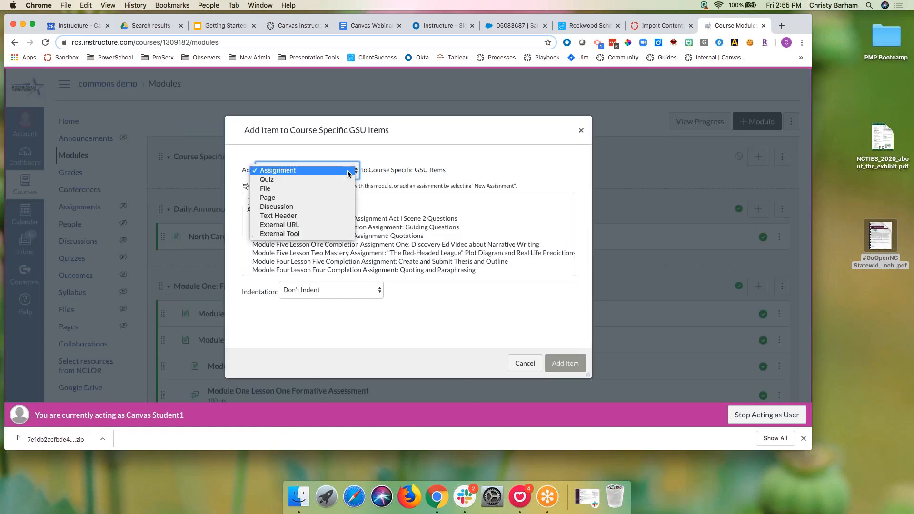
left_click(335, 197)
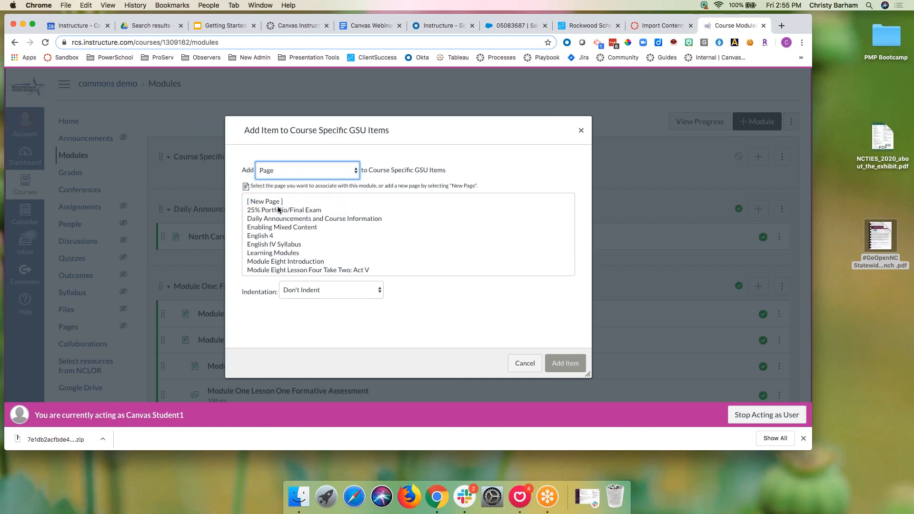
left_click(263, 202)
left_click(328, 290)
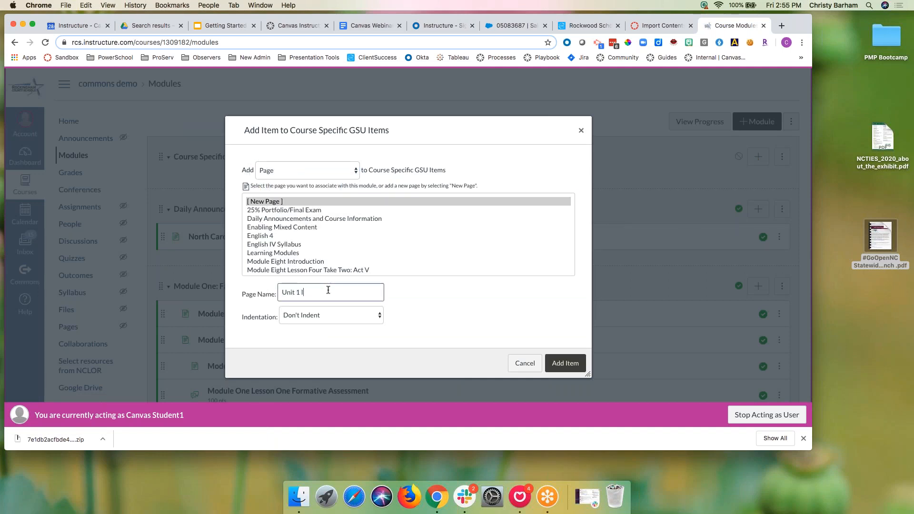
left_click(565, 364)
Step: Open the Unit 1 Introduction page in the editor, then navigate away toward course settings
left_click(224, 184)
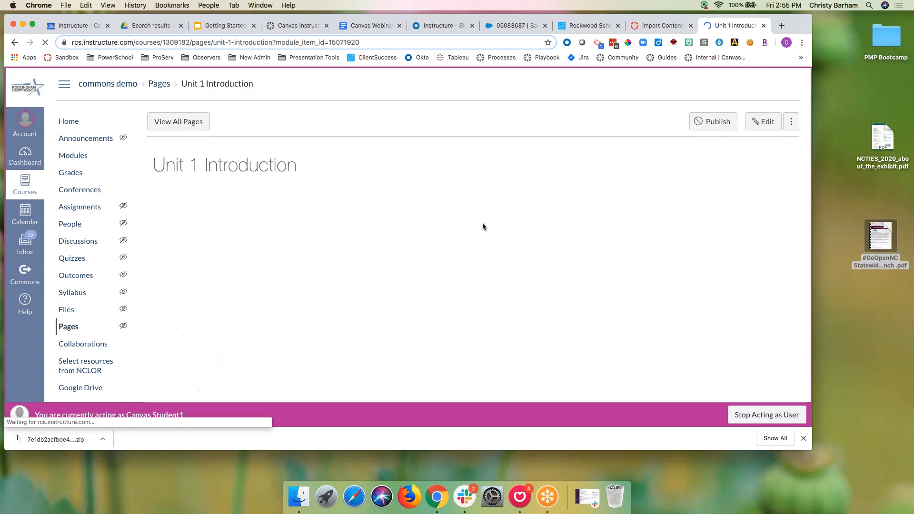
left_click(765, 122)
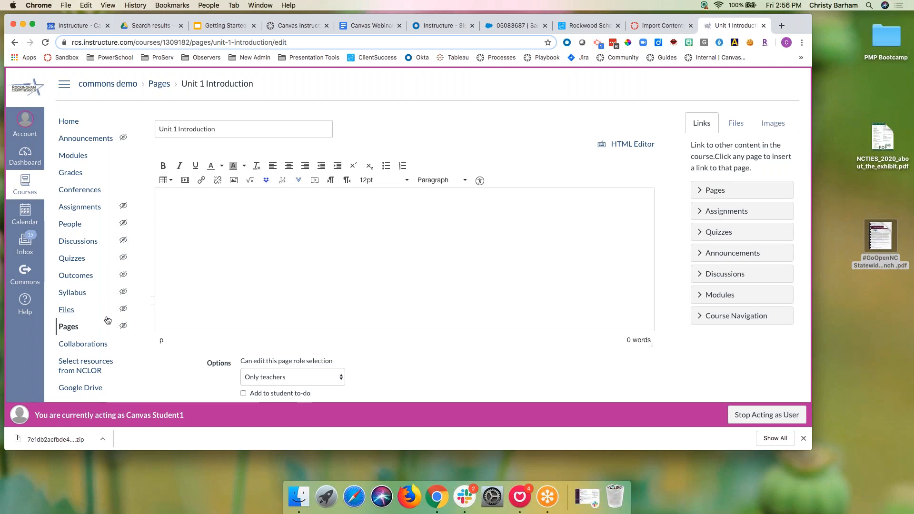
scroll(107, 319, "down", 3)
left_click(72, 392)
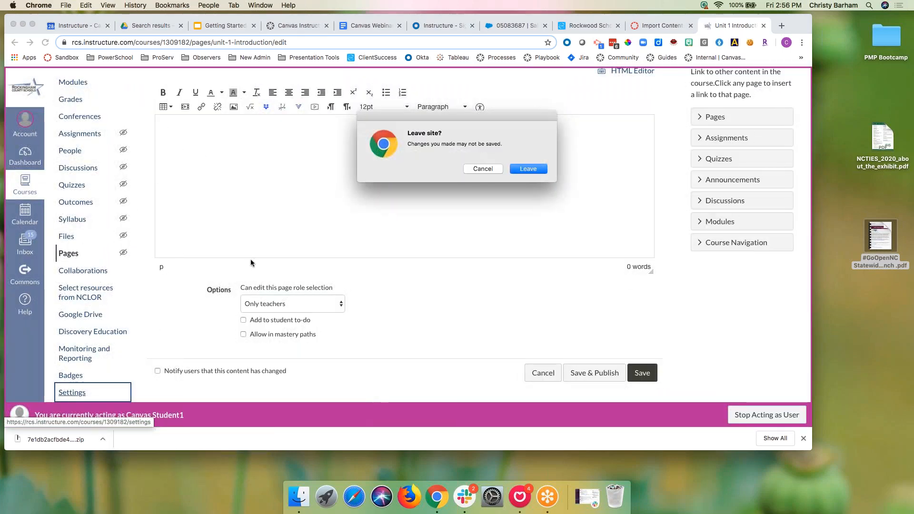
Step: Leave the unsaved page, scroll through Commons Demo's Feature Options, then return to Import Content
left_click(514, 172)
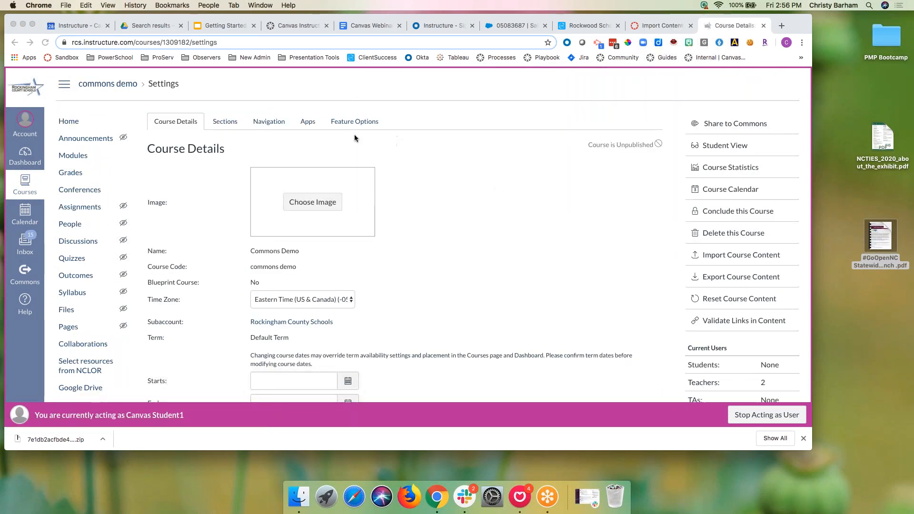
left_click(354, 124)
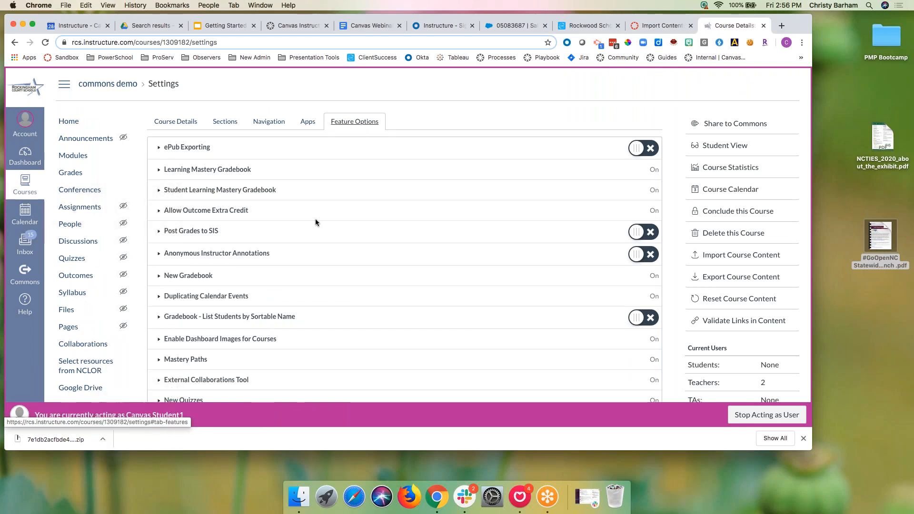
scroll(376, 224, "down", 5)
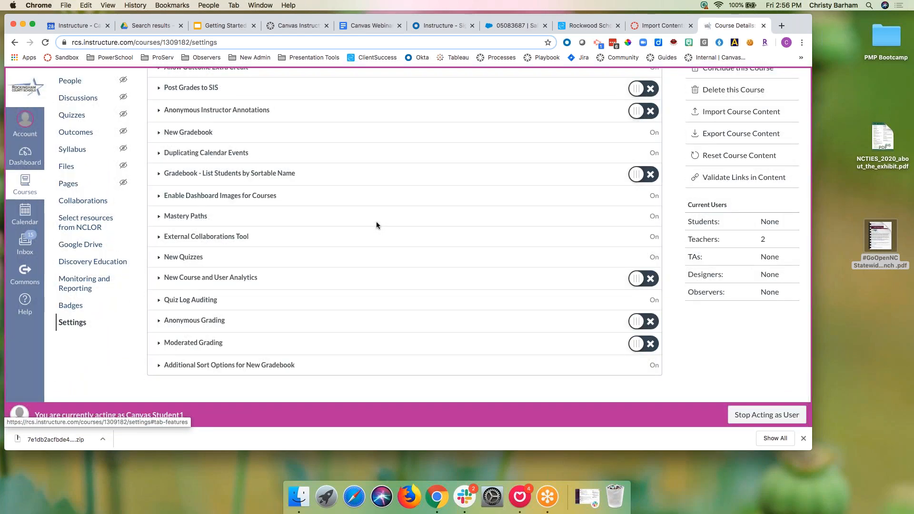
scroll(376, 222, "up", 3)
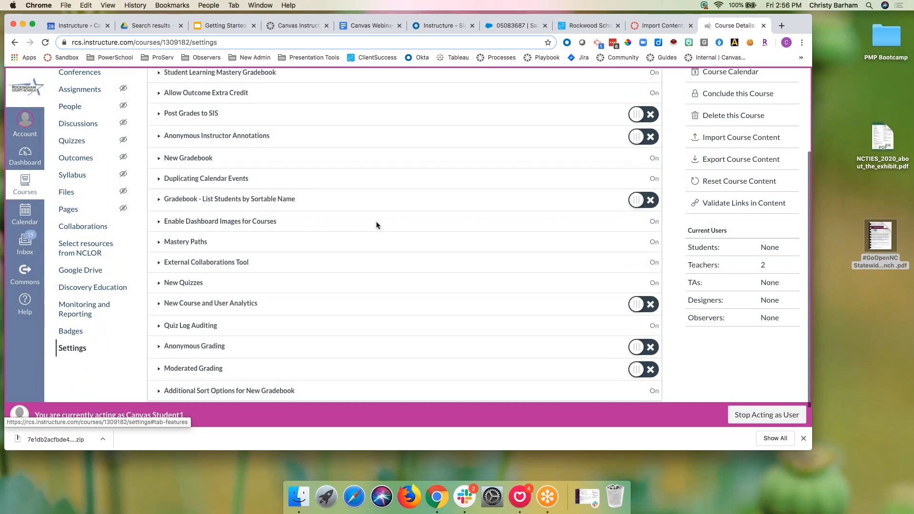
scroll(376, 223, "up", 2)
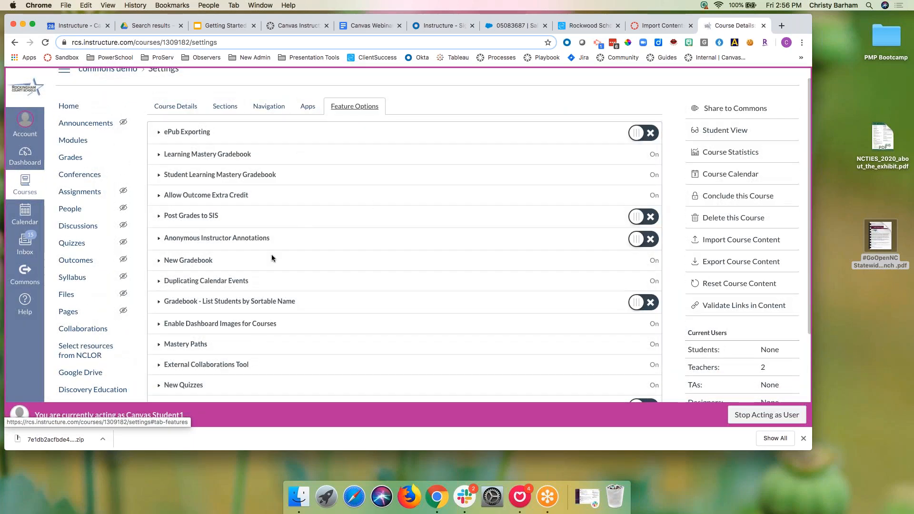
left_click(641, 27)
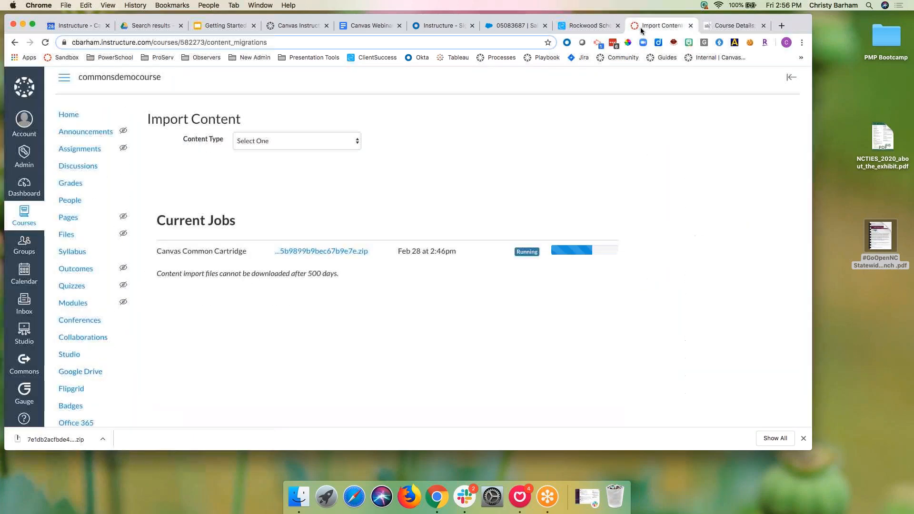
Step: Close Course Details, load the Dashboard, and open the American History - (US History) course
left_click(763, 26)
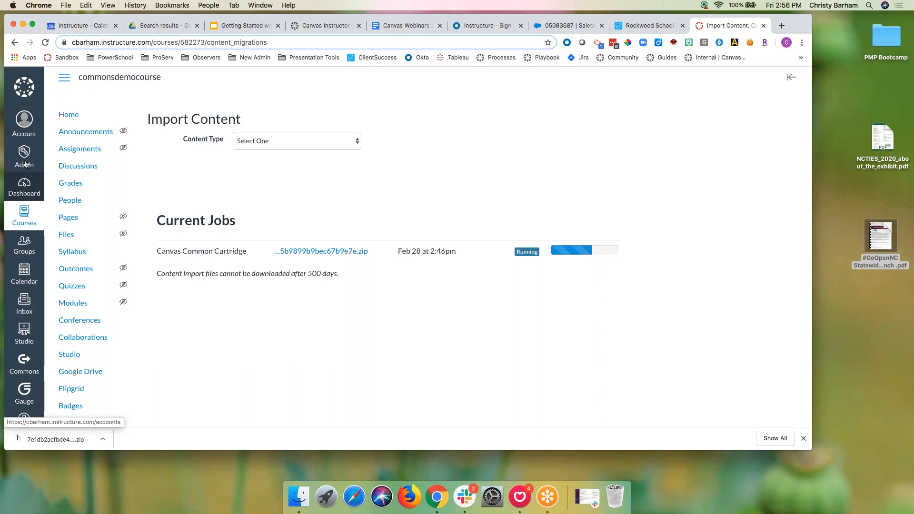
left_click(44, 175)
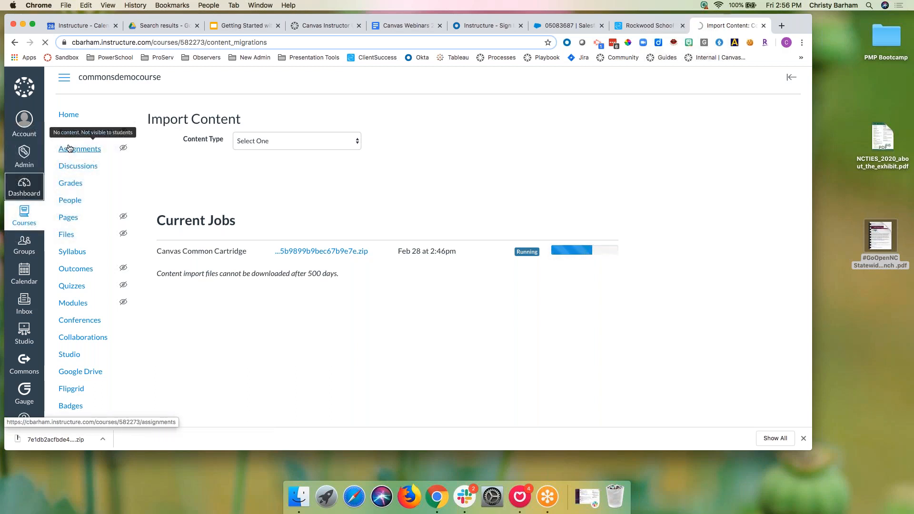
left_click(24, 194)
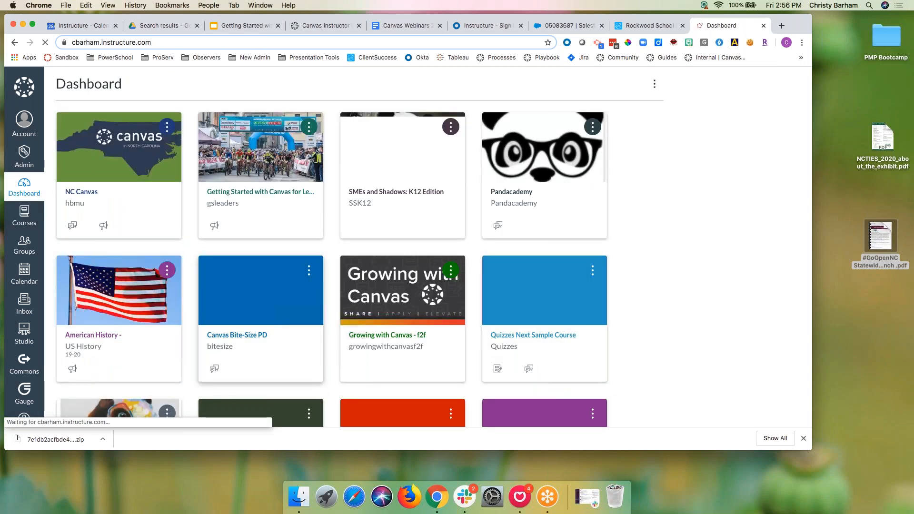
left_click(116, 335)
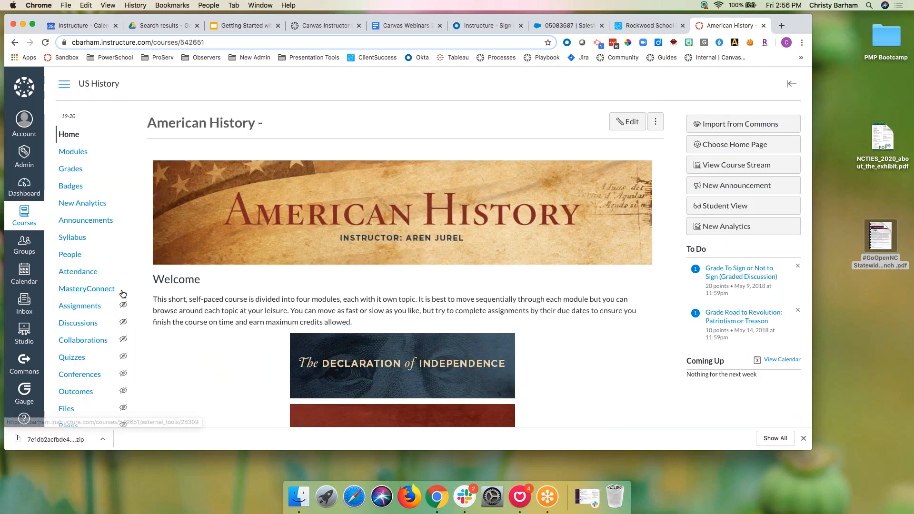
Step: Add a new page named Unit 1 to the Declaration of Independence module and open it
left_click(340, 356)
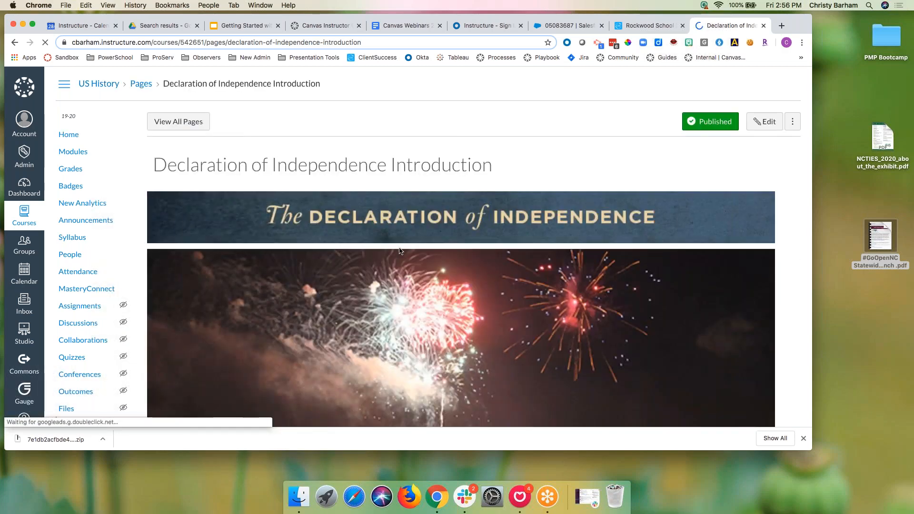
scroll(399, 247, "down", 5)
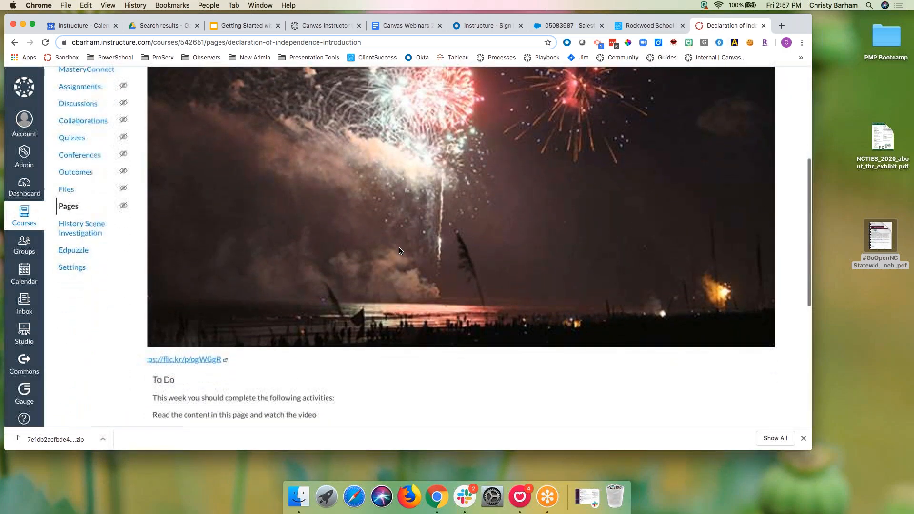
scroll(312, 225, "up", 5)
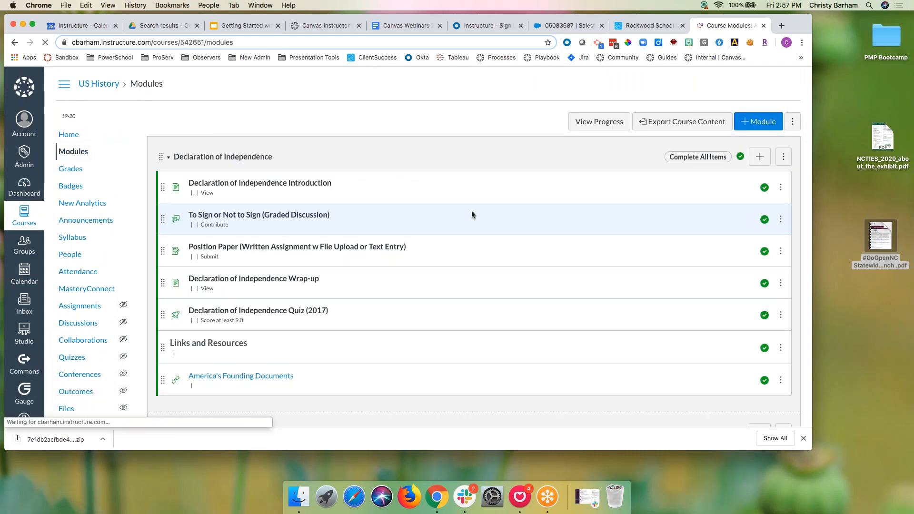
left_click(759, 159)
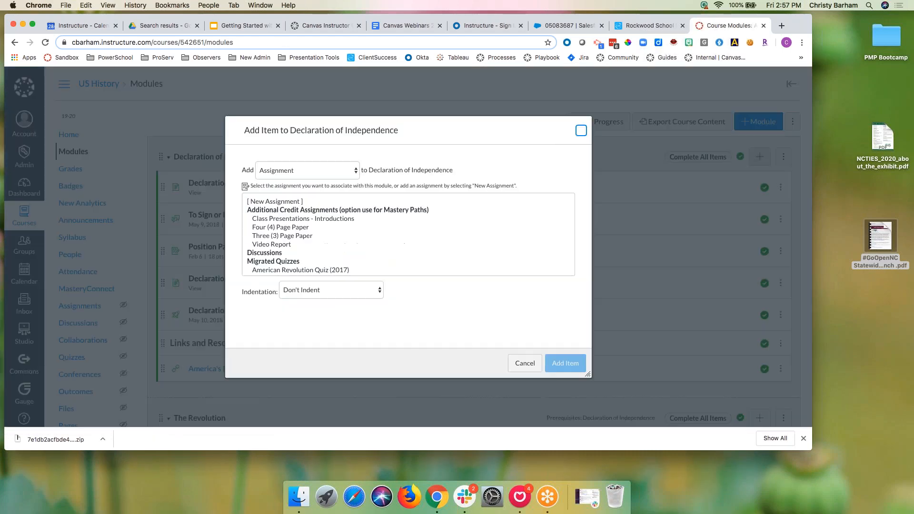
left_click(333, 177)
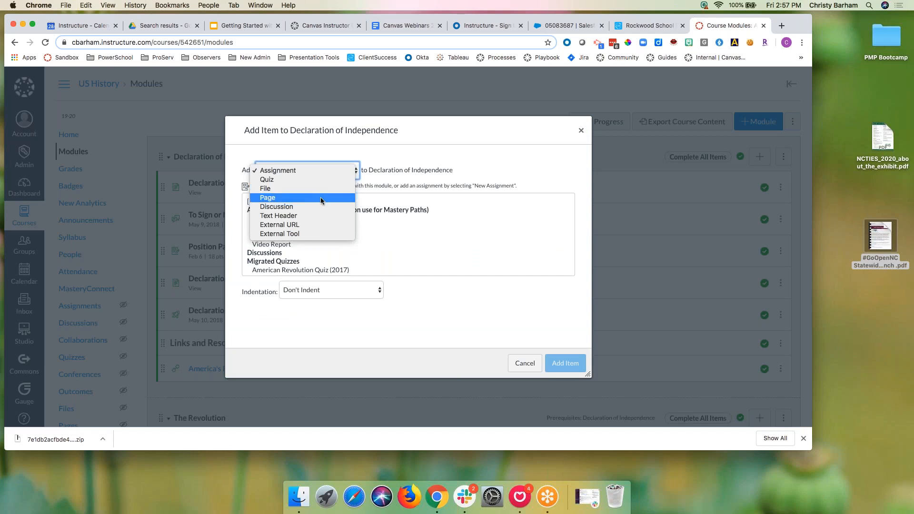
left_click(321, 197)
left_click(284, 201)
left_click(297, 294)
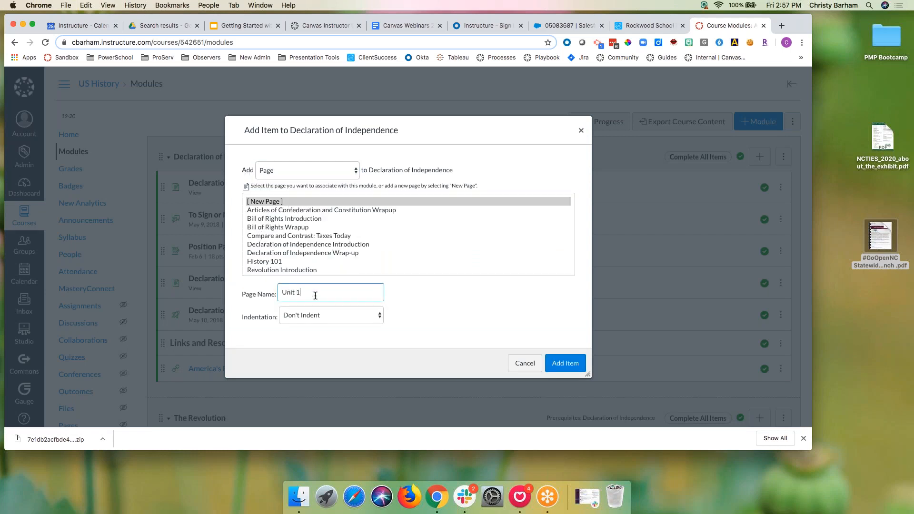
left_click(552, 371)
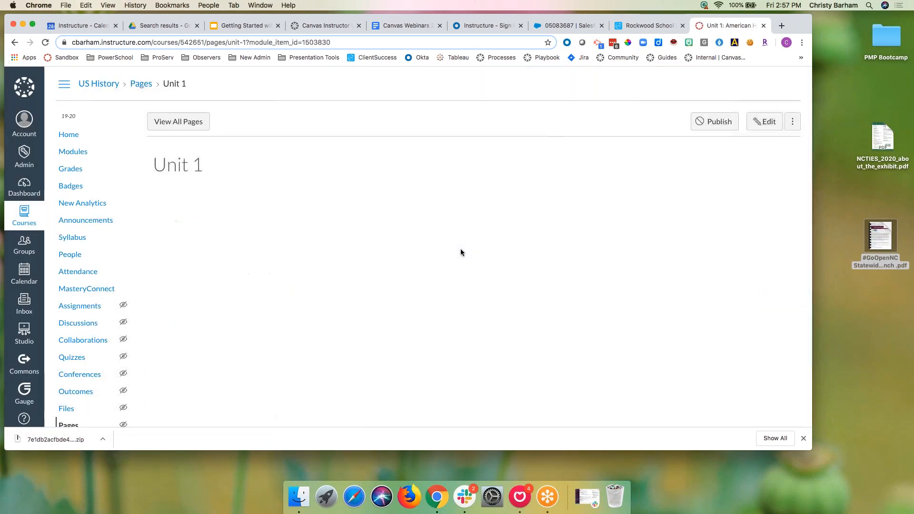
Step: Try embedding the Lunar Eclipse image from Commons Favorites into Unit 1, then dismiss the error
left_click(763, 122)
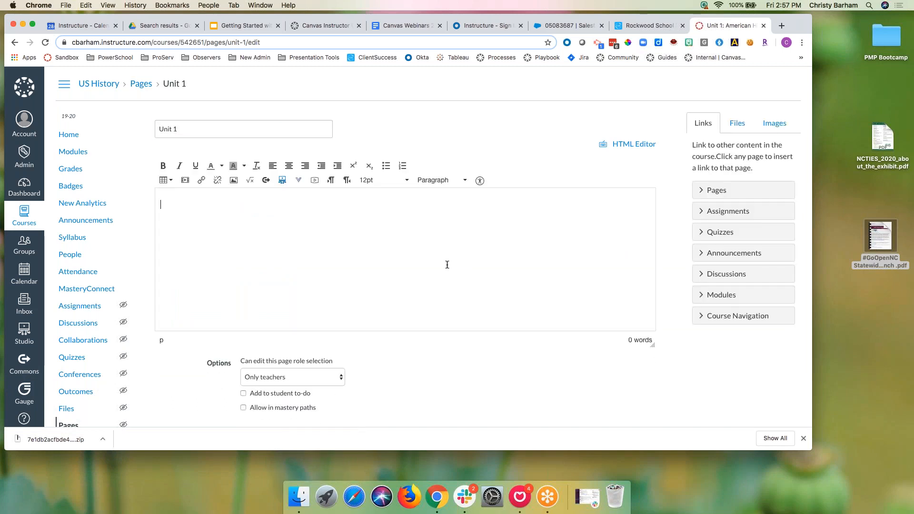
left_click(265, 181)
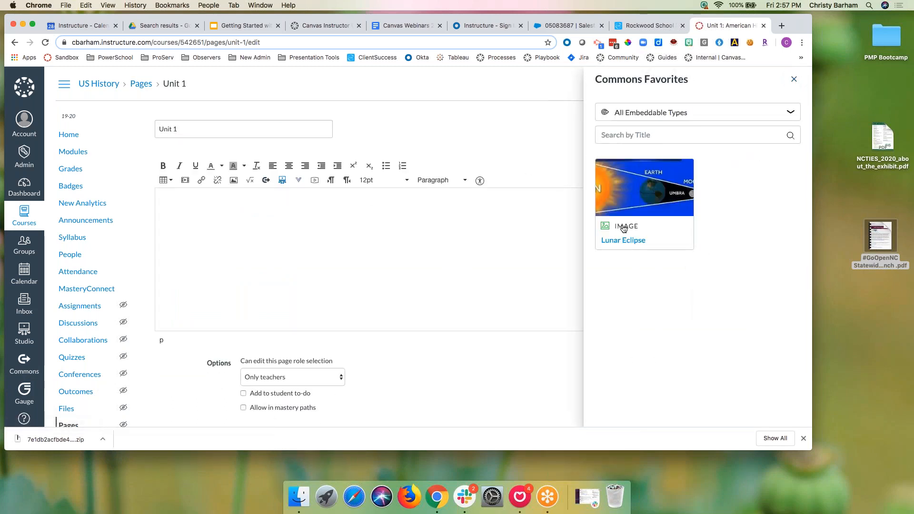
left_click(622, 241)
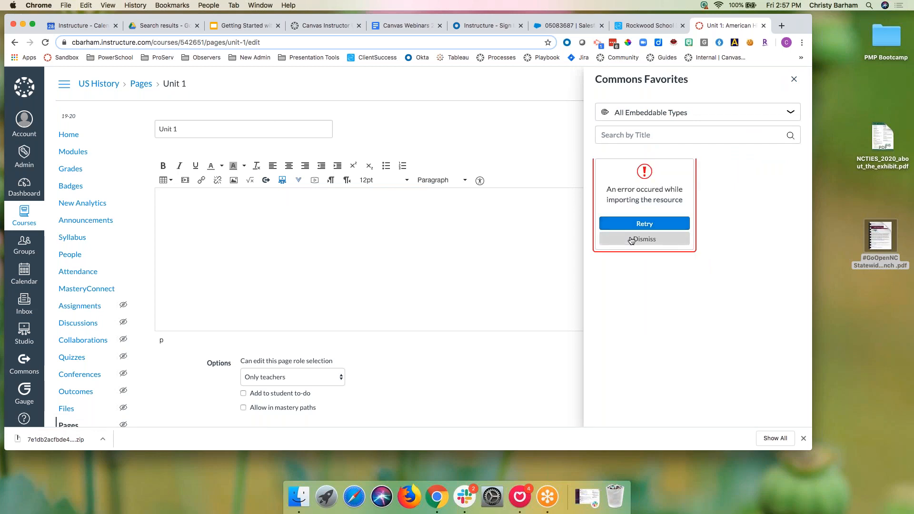
left_click(643, 239)
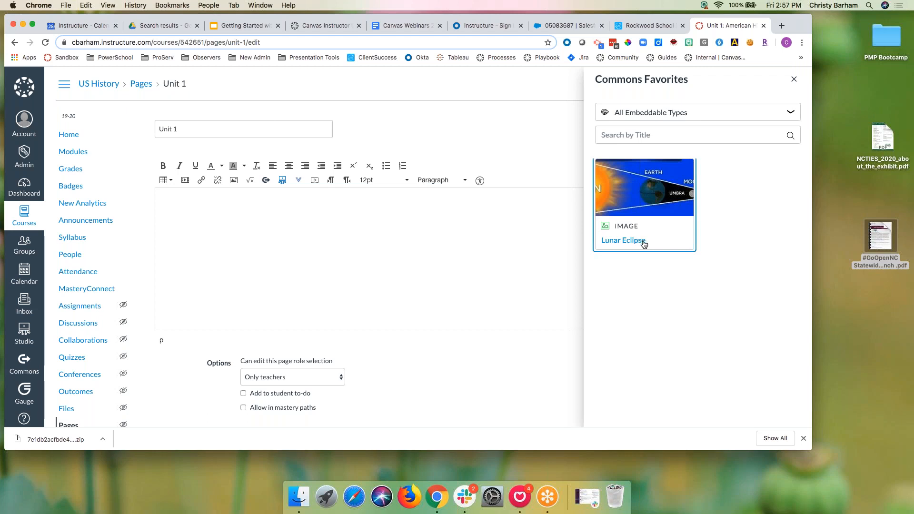
Step: Close the Commons Favorites tray, discard the unsaved changes, and head for Modules
left_click(794, 82)
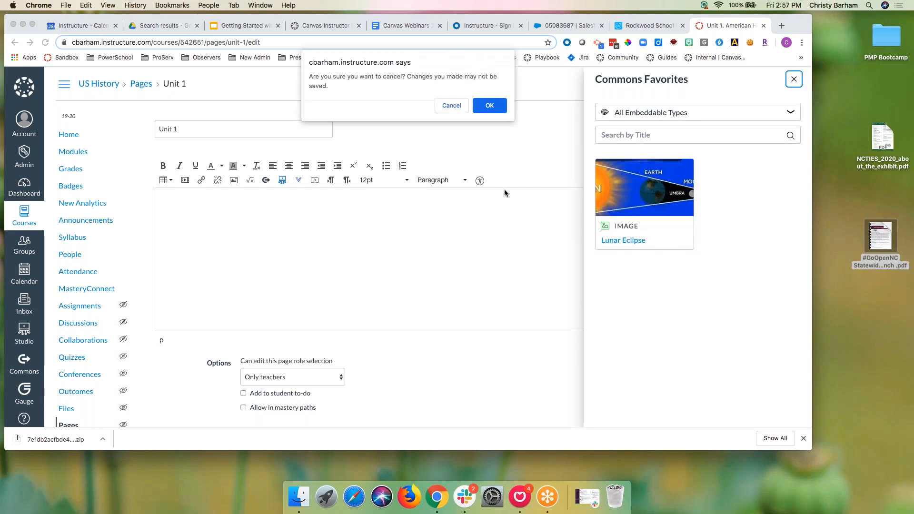
left_click(491, 107)
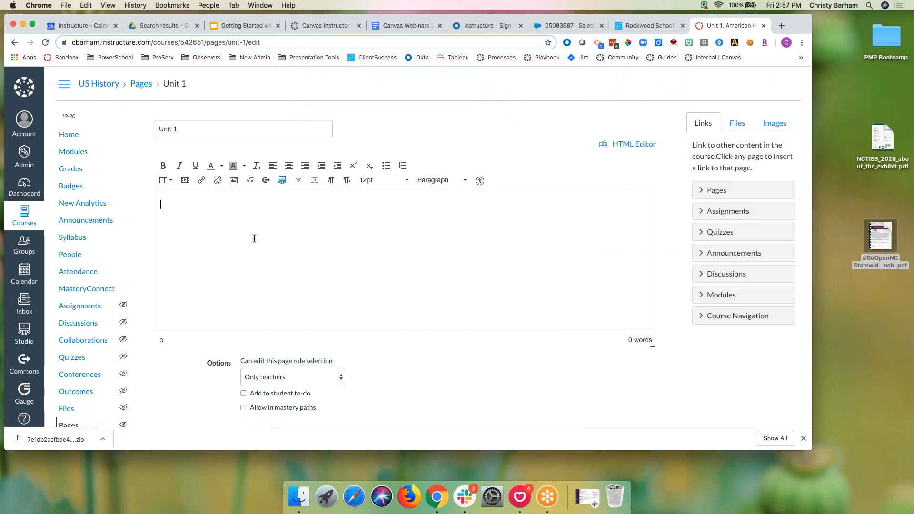
left_click(78, 156)
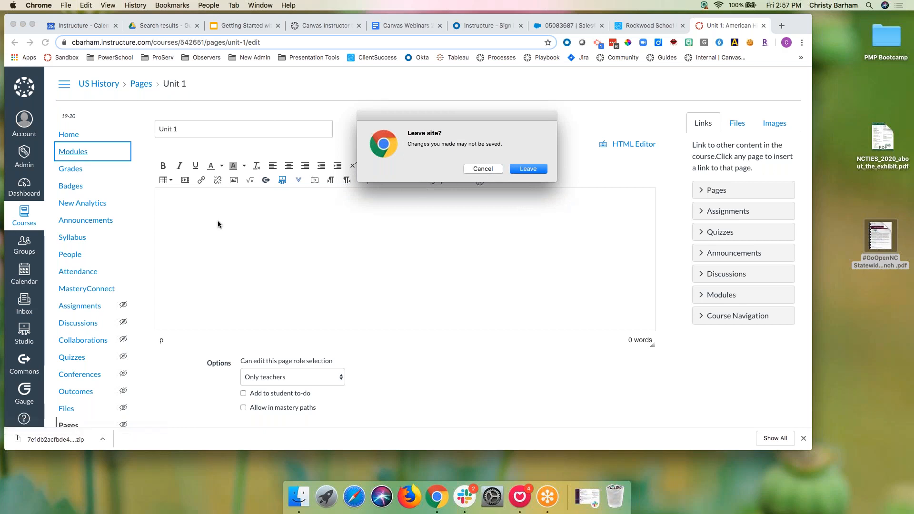
Step: Move to the Discussions page and browse its Commons Favorites panel
left_click(482, 169)
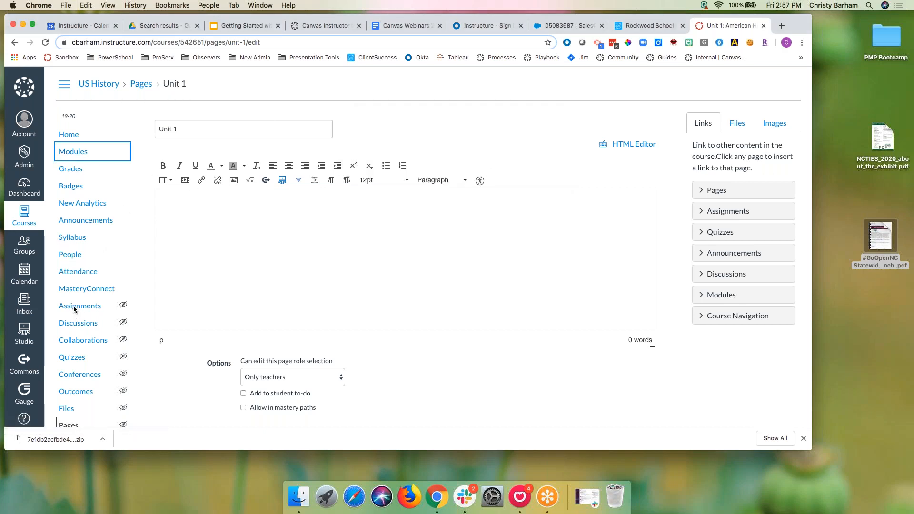
left_click(102, 322)
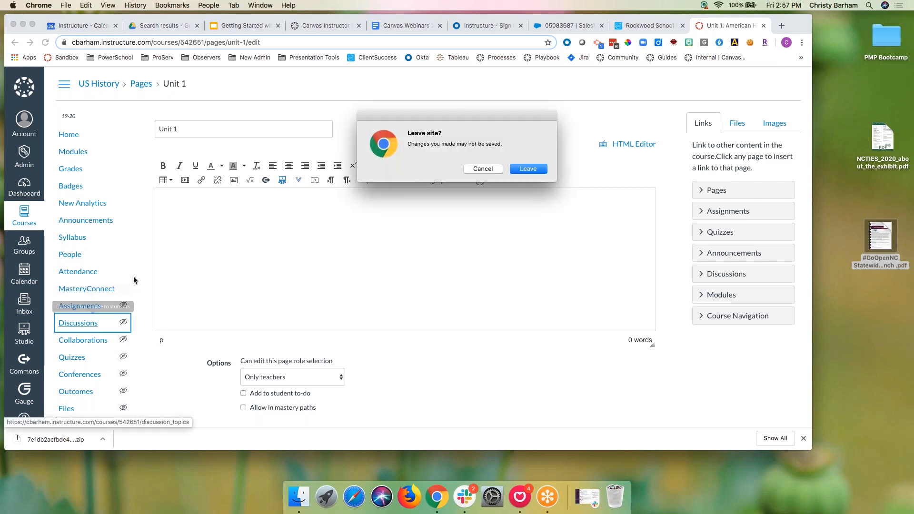
left_click(528, 169)
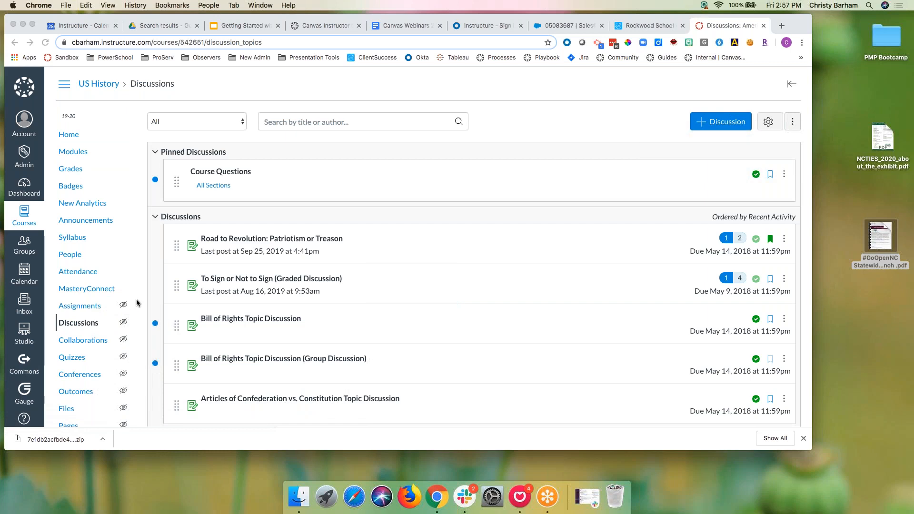
left_click(791, 127)
left_click(793, 124)
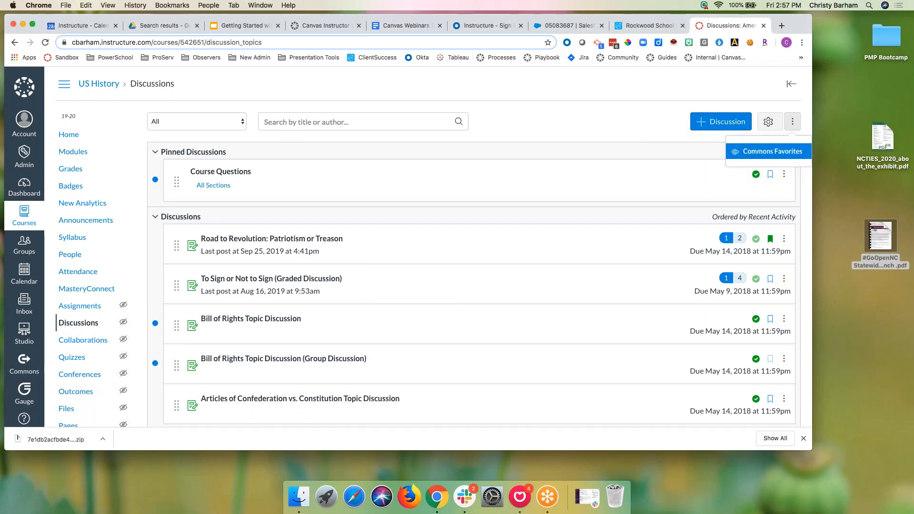
left_click(783, 151)
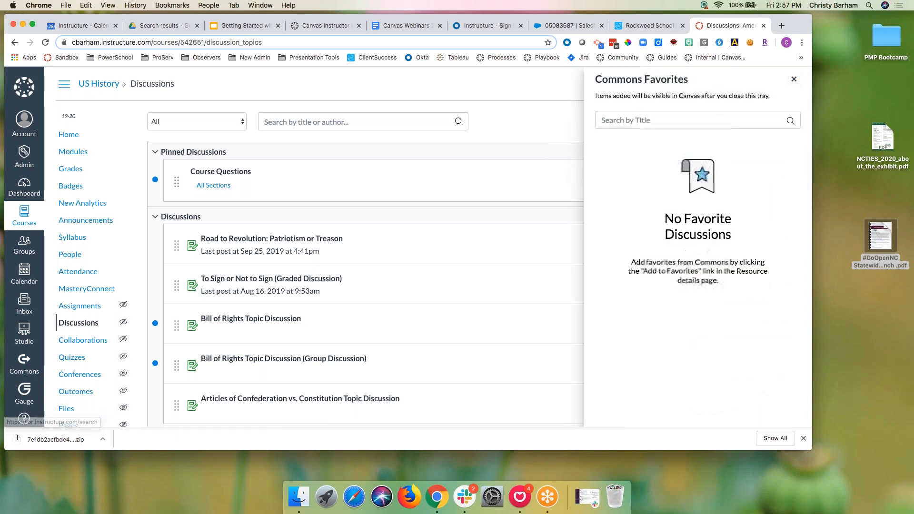
left_click(770, 118)
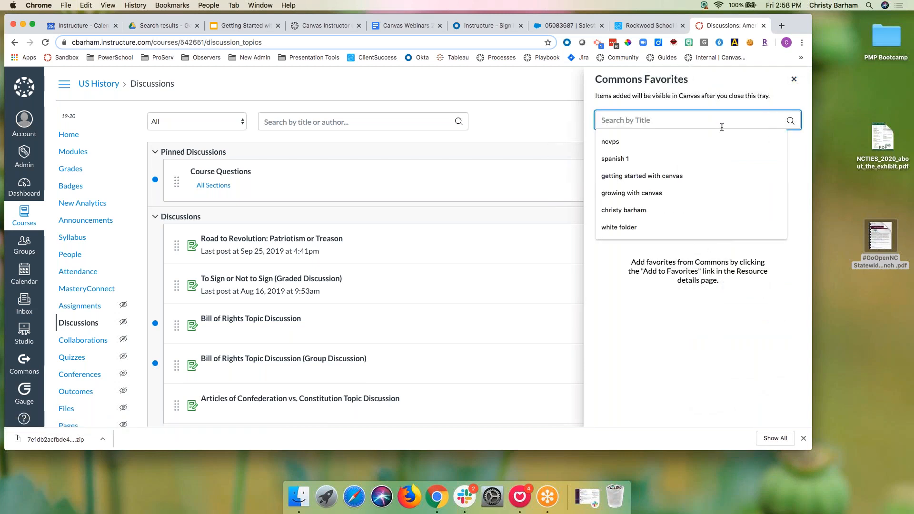
left_click(535, 124)
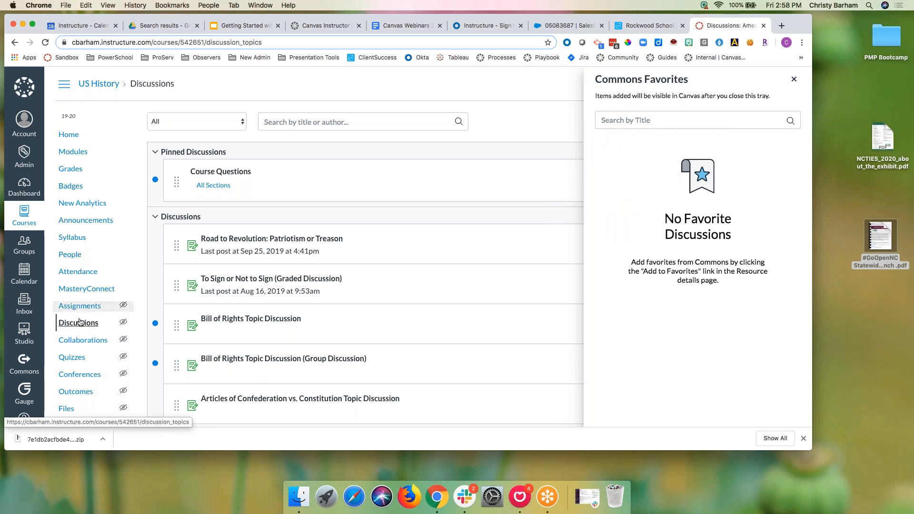
Step: Import the favorited 3rd Grade Math Unit quiz from Commons Favorites on the Quizzes page
left_click(76, 357)
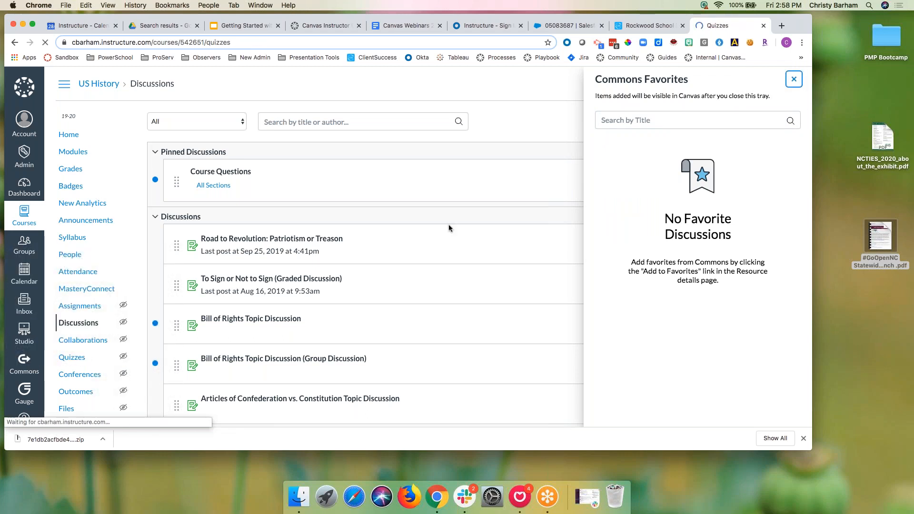
left_click(791, 123)
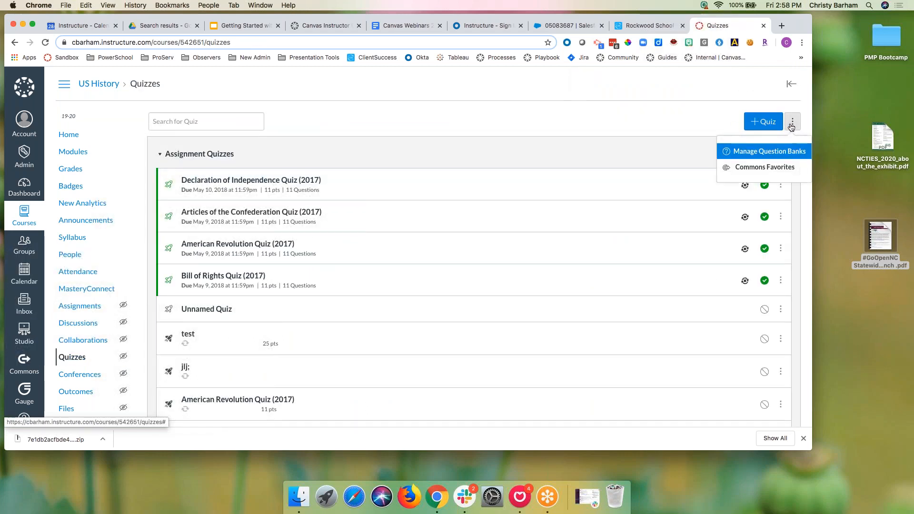
left_click(764, 167)
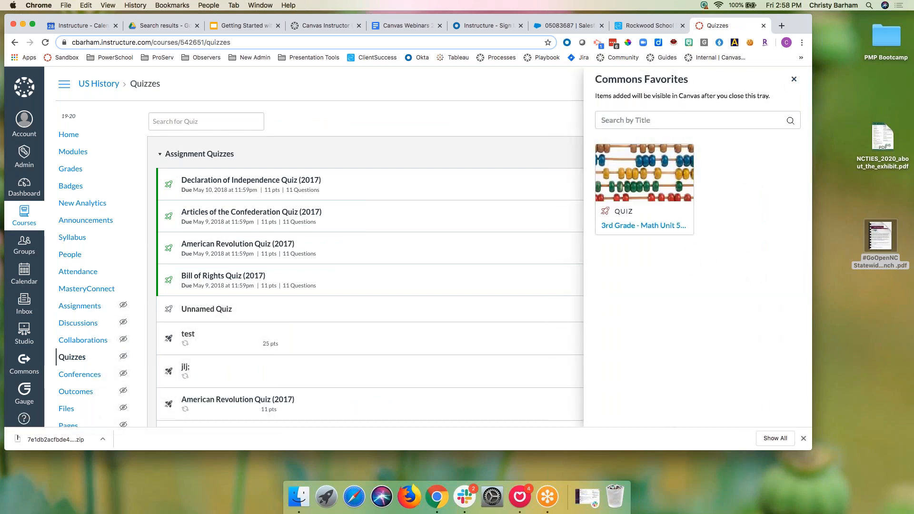
left_click(649, 223)
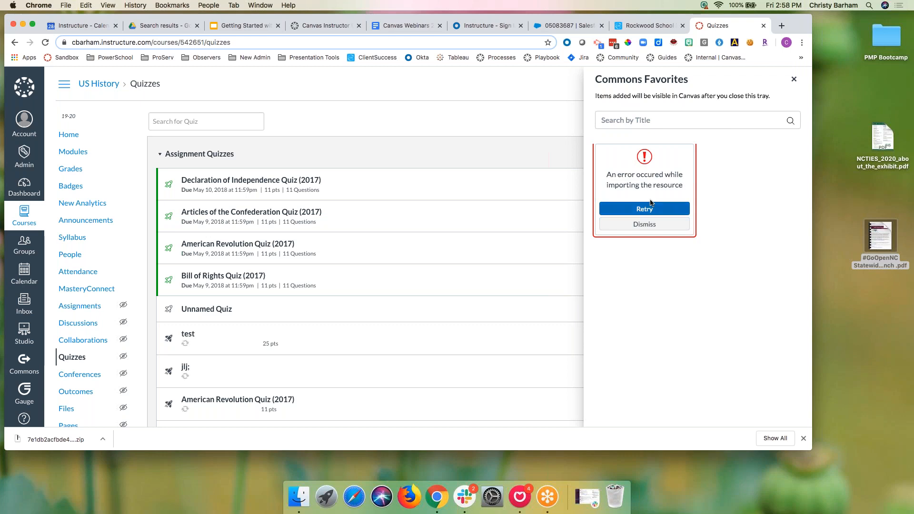
Step: Present the Getting Started deck at slide 13 and open the favorite-assignment import guide
left_click(246, 26)
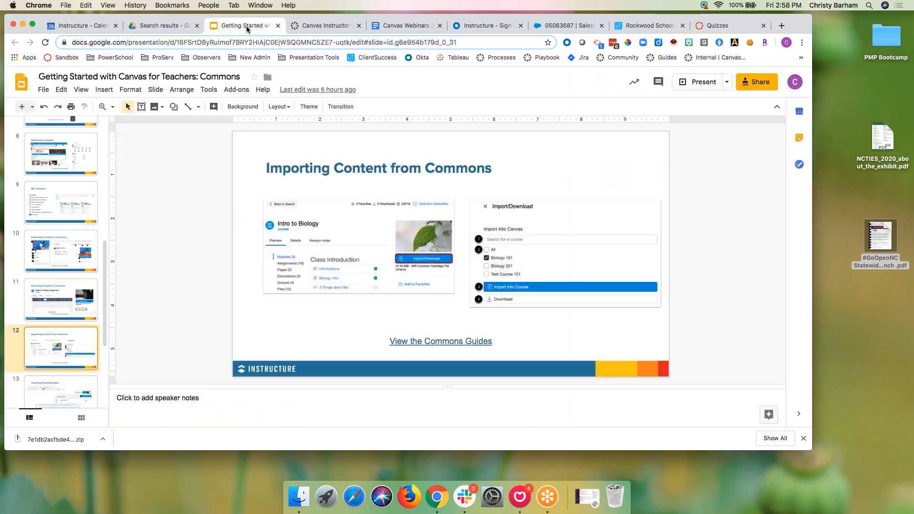
left_click(693, 82)
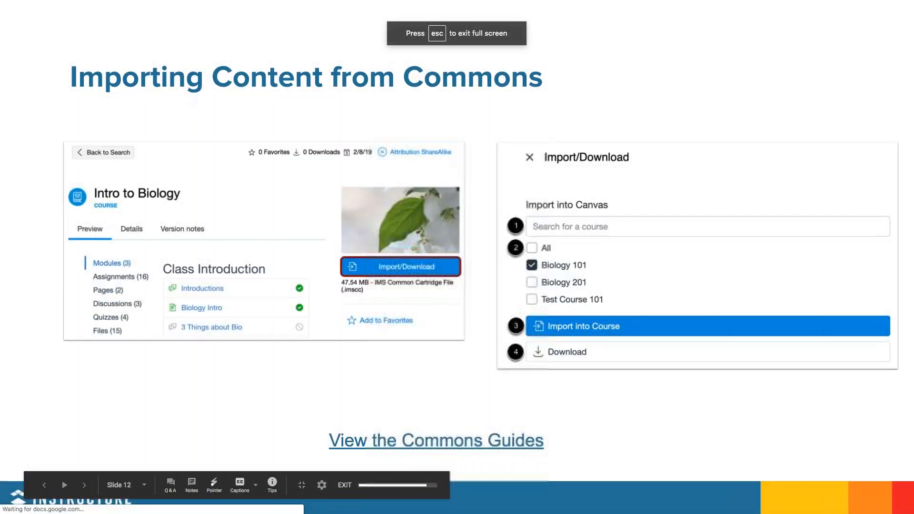
left_click(86, 485)
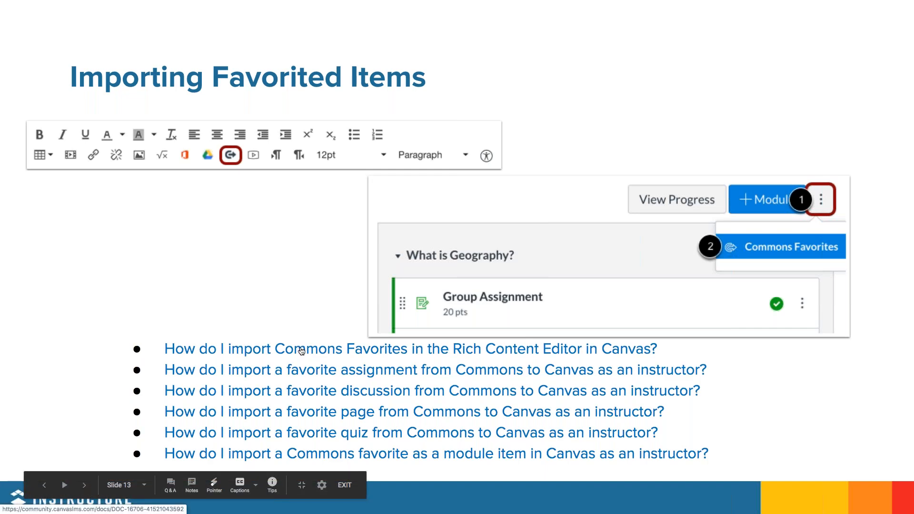
left_click(296, 376)
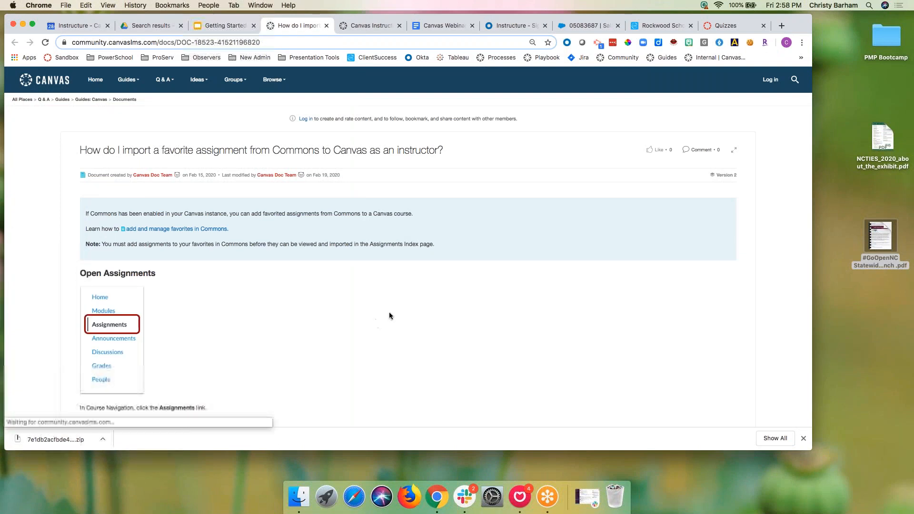
Step: Read the assignment guide down to View Assignment, then follow Next Topic to the discussion guide
scroll(389, 315, "down", 5)
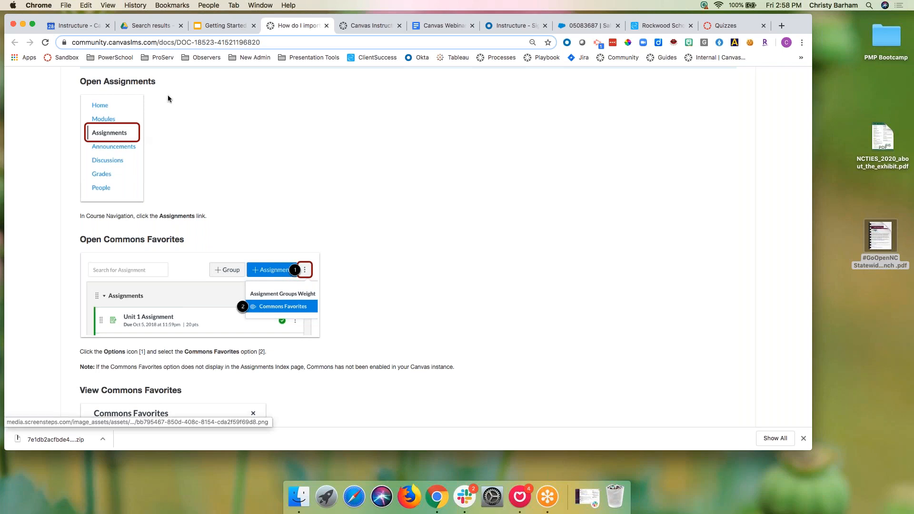
scroll(148, 147, "down", 1)
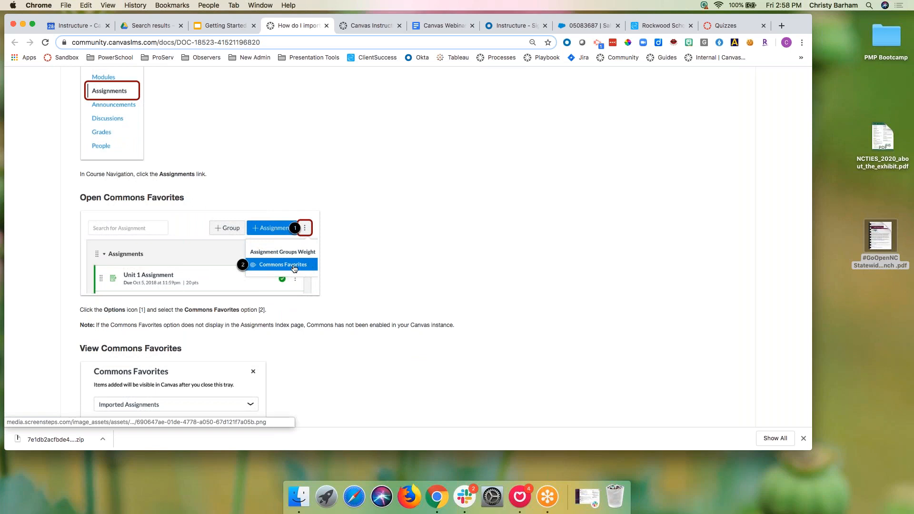
scroll(288, 268, "down", 4)
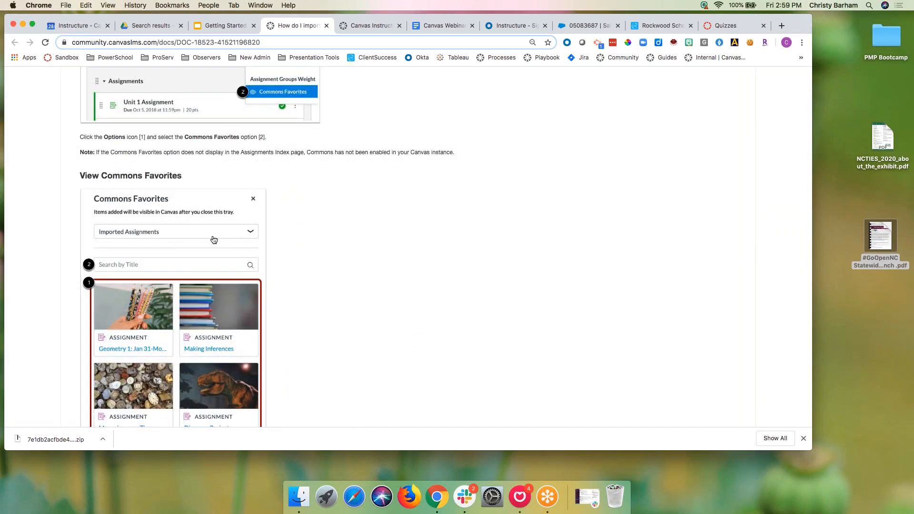
scroll(319, 238, "down", 3)
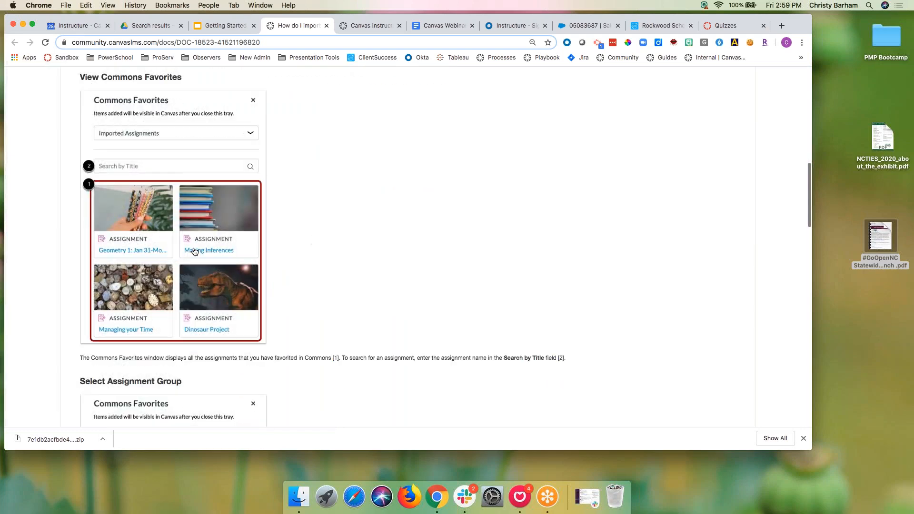
scroll(310, 248, "down", 5)
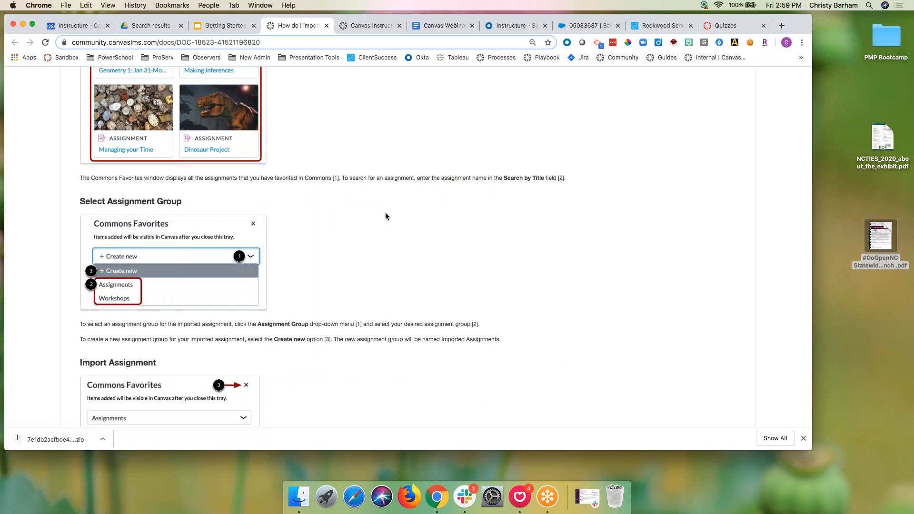
scroll(385, 212, "down", 3)
scroll(385, 216, "down", 8)
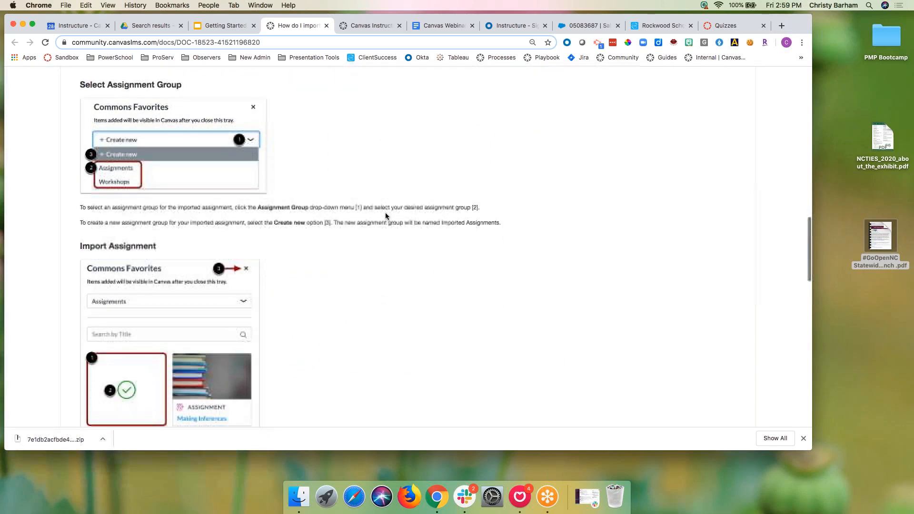
scroll(386, 216, "down", 2)
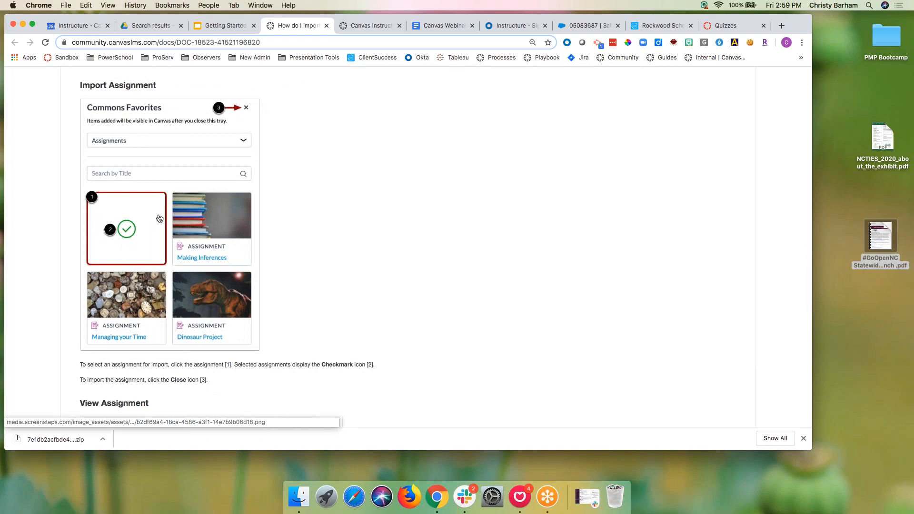
scroll(159, 218, "down", 8)
scroll(160, 218, "down", 2)
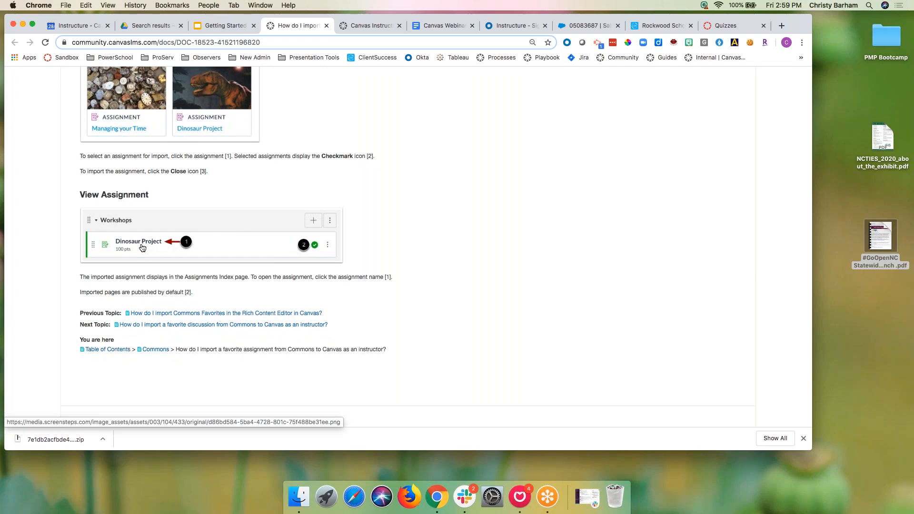
scroll(236, 179, "up", 12)
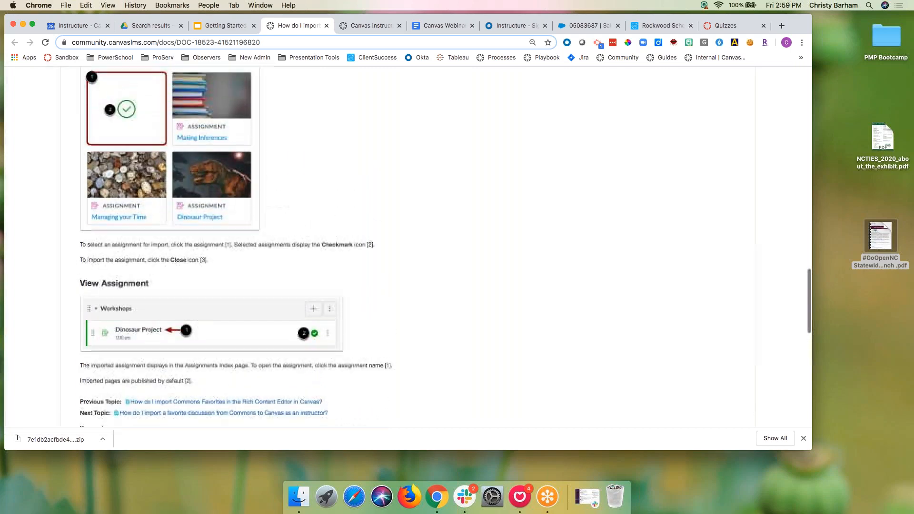
scroll(236, 179, "down", 14)
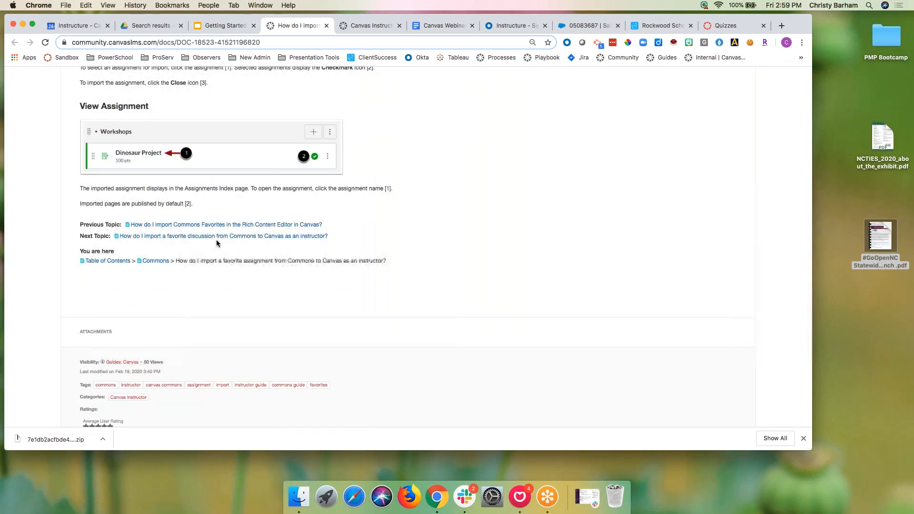
left_click(216, 237)
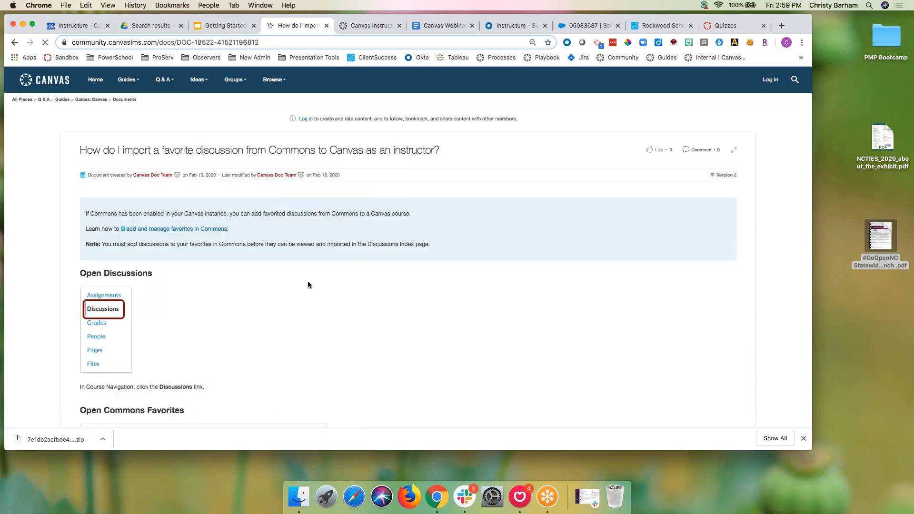
Step: Read the discussion-import guide to the end, go back to the assignment guide, and return to the slide
scroll(278, 304, "down", 13)
scroll(280, 308, "down", 2)
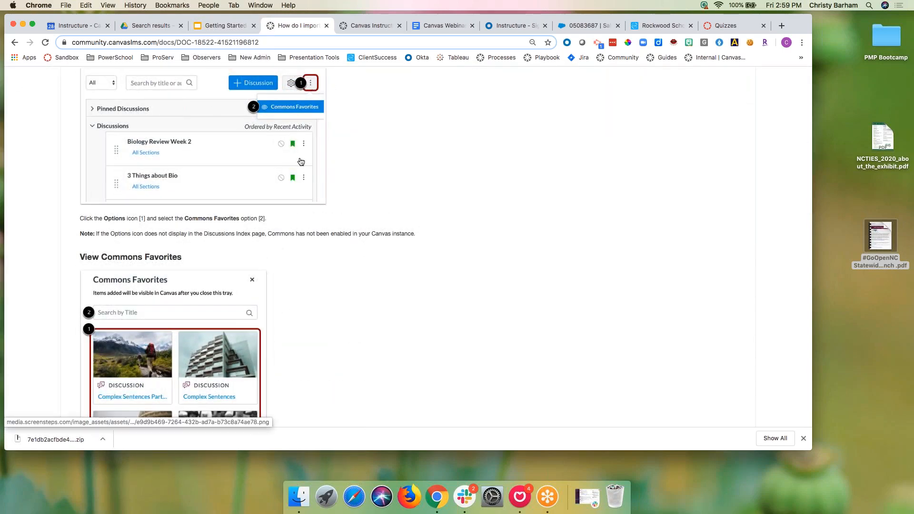
scroll(238, 189, "down", 19)
scroll(237, 190, "down", 10)
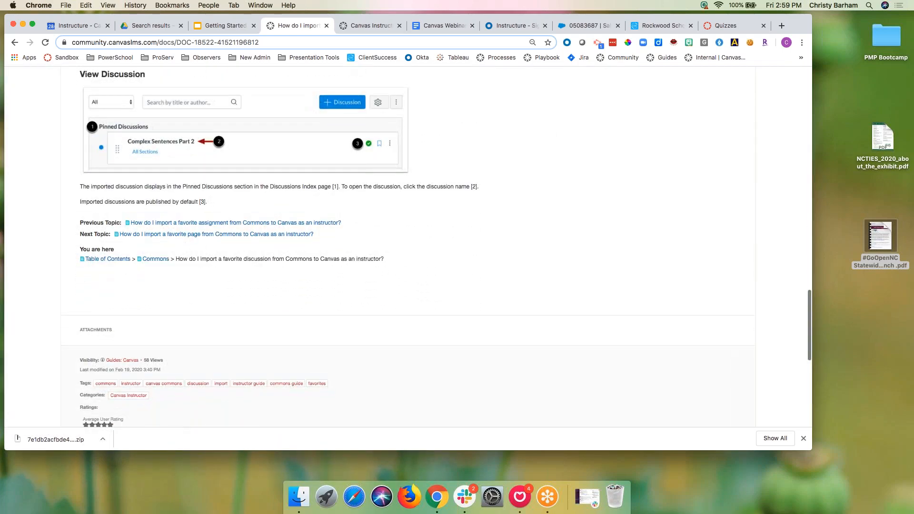
left_click(18, 44)
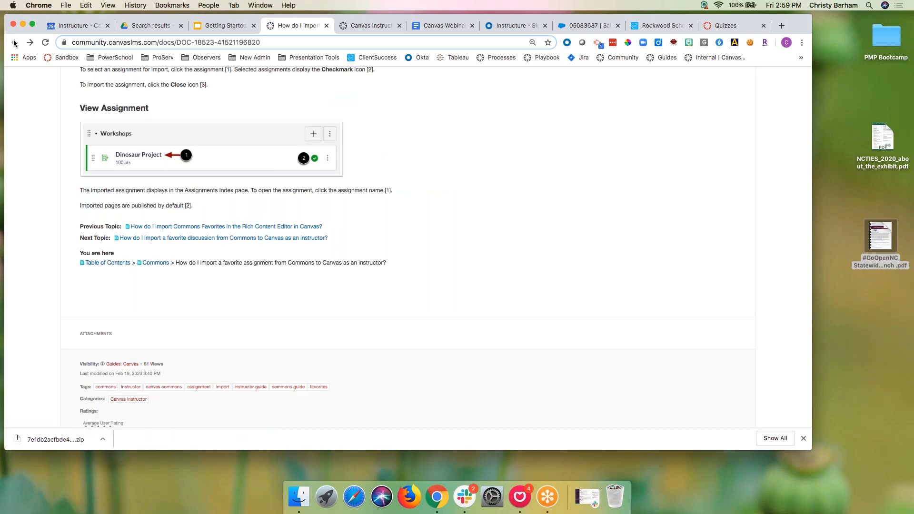
left_click(223, 25)
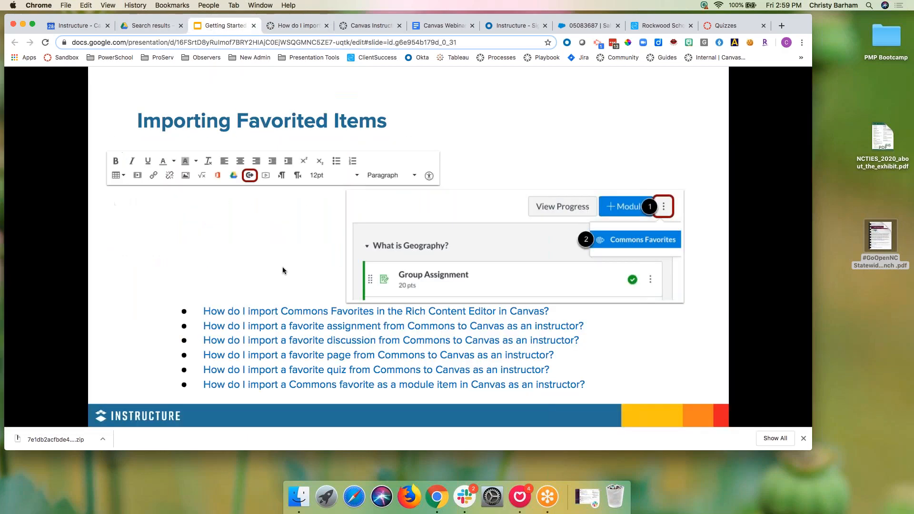
Step: Read the Rich Content Editor Commons Favorites import guide, then return to the Importing Favorited Items slide
left_click(284, 311)
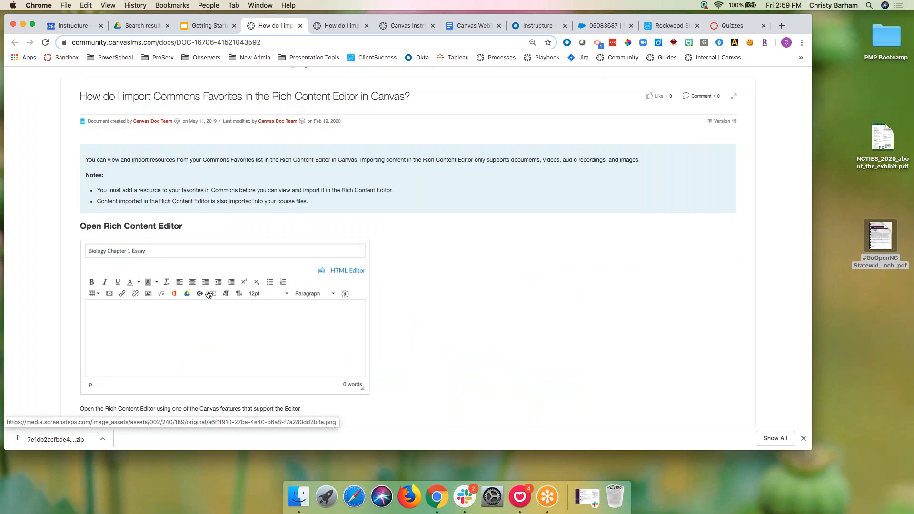
scroll(203, 300, "down", 7)
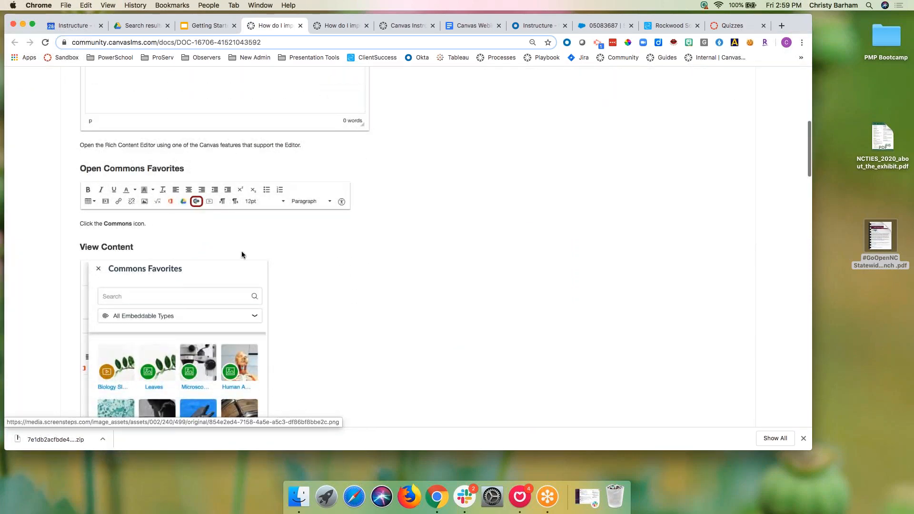
scroll(205, 269, "down", 6)
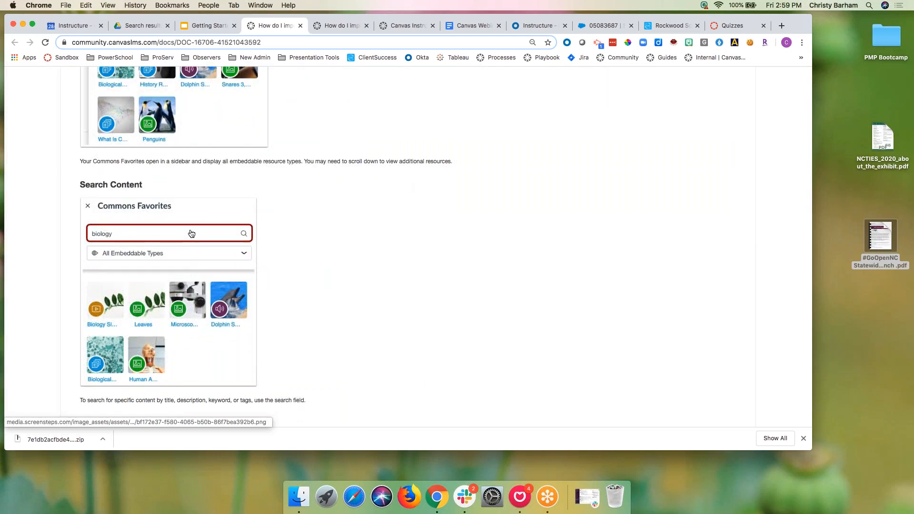
scroll(191, 233, "down", 2)
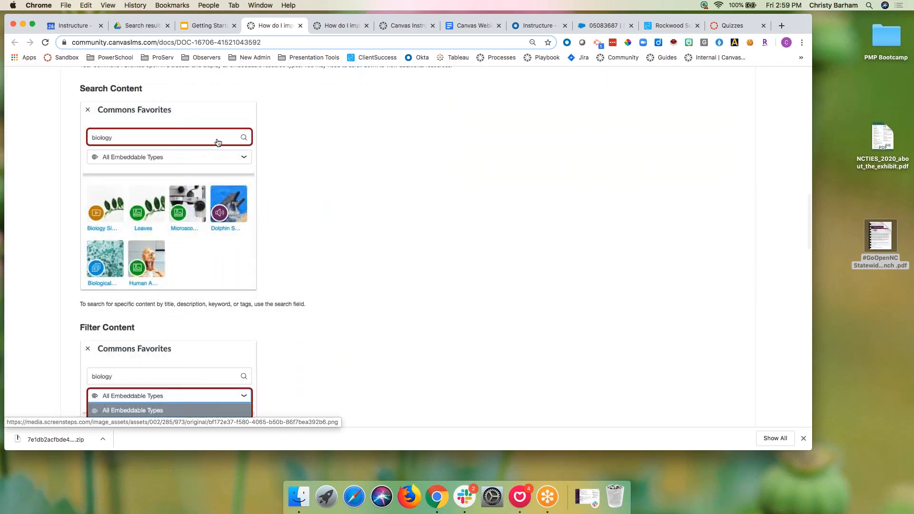
scroll(195, 231, "down", 3)
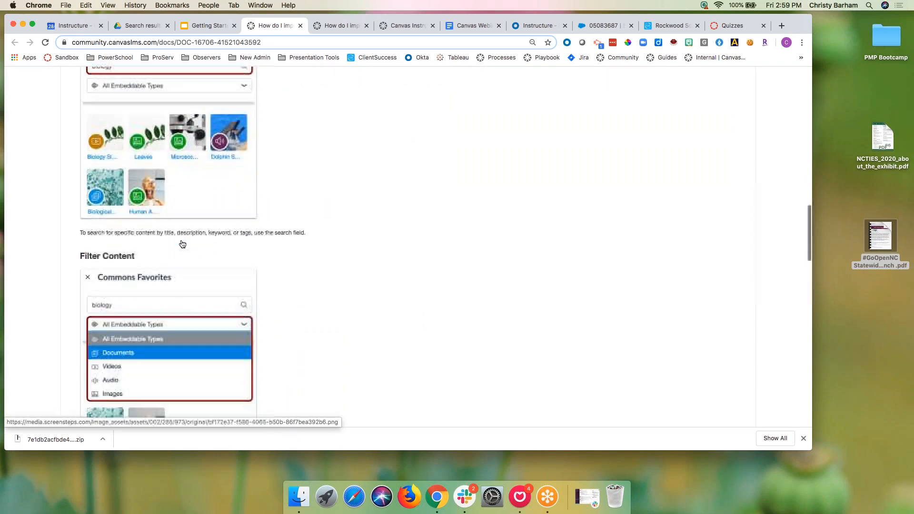
scroll(194, 164, "down", 2)
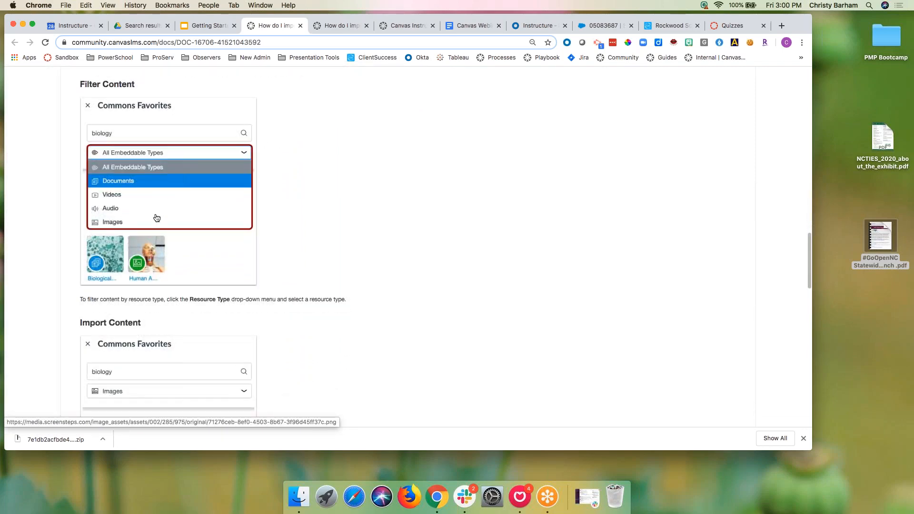
scroll(157, 217, "down", 4)
scroll(157, 217, "down", 6)
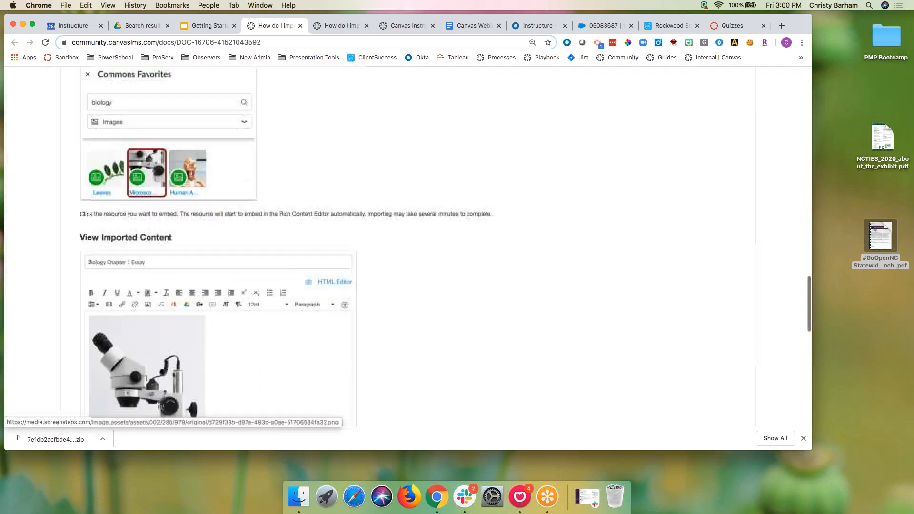
scroll(109, 243, "down", 1)
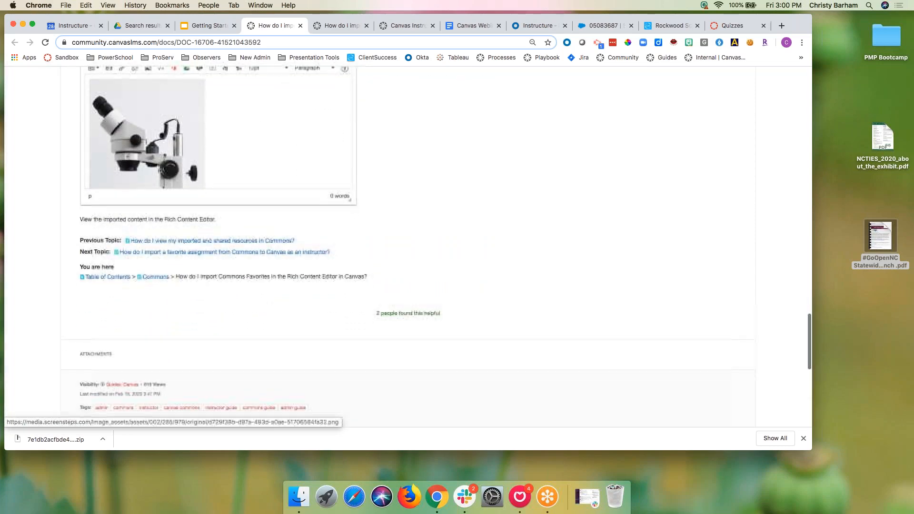
scroll(109, 243, "up", 13)
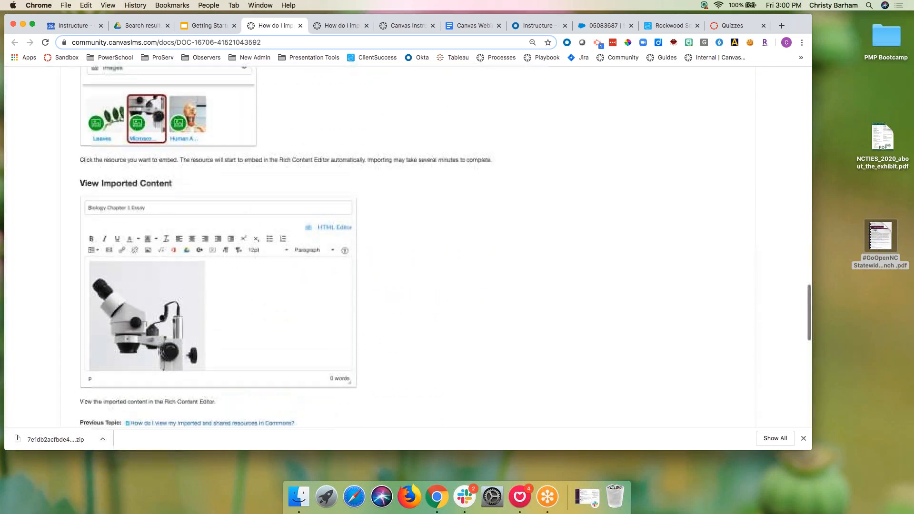
scroll(109, 243, "up", 20)
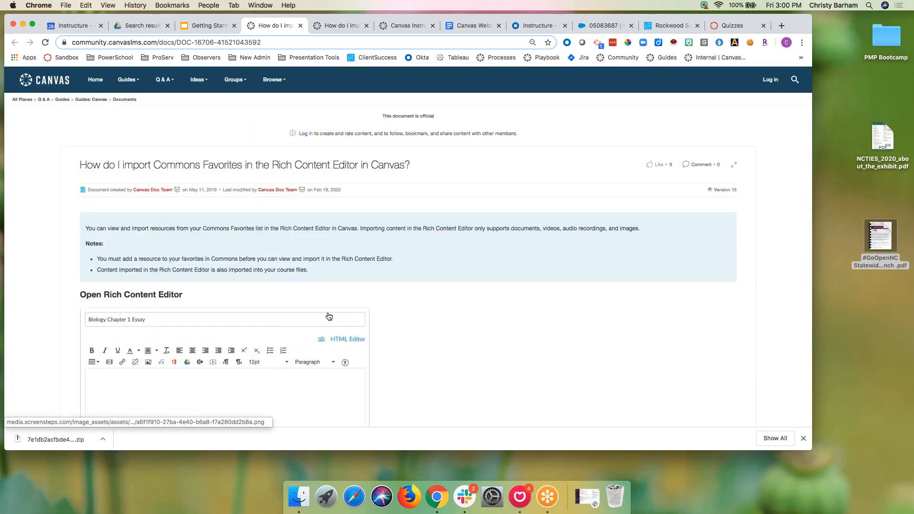
scroll(273, 184, "down", 3)
left_click(212, 30)
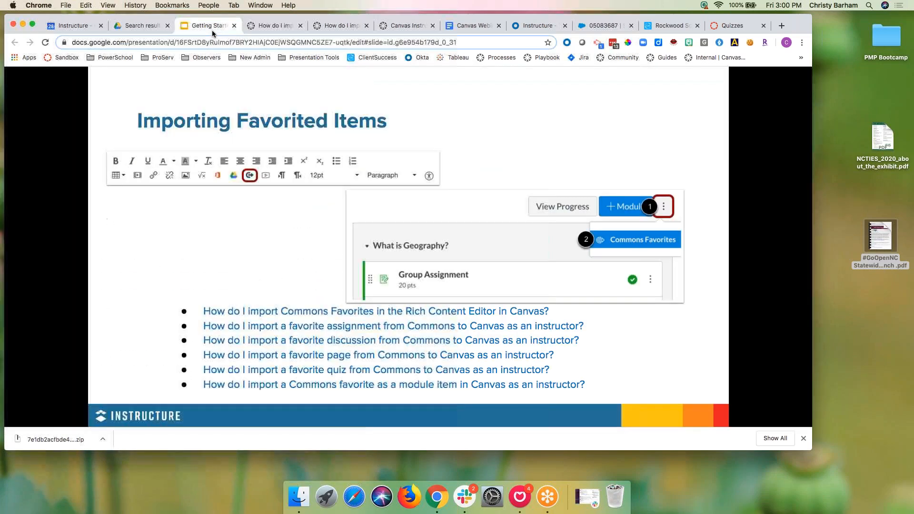
Step: Search the sandbox account's courses for 'commons demo' and open Commons Demo Course
left_click(719, 29)
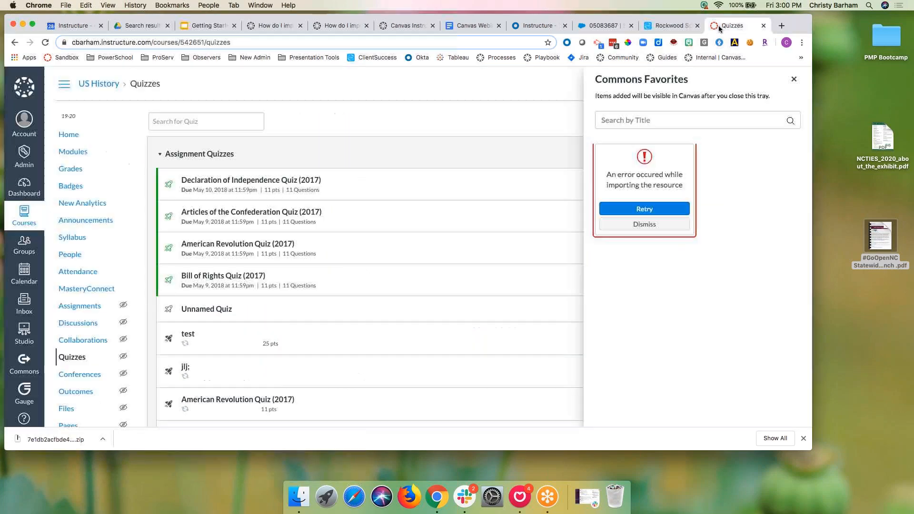
left_click(23, 155)
left_click(97, 115)
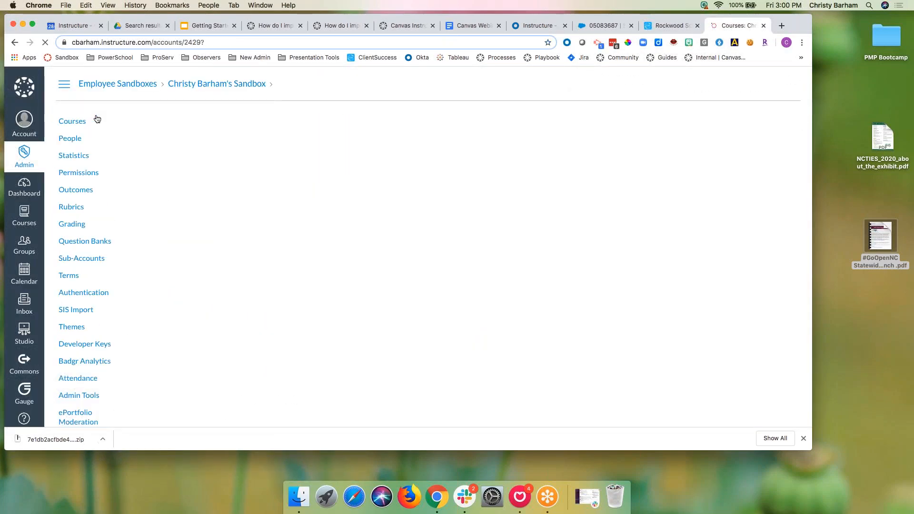
left_click(475, 124)
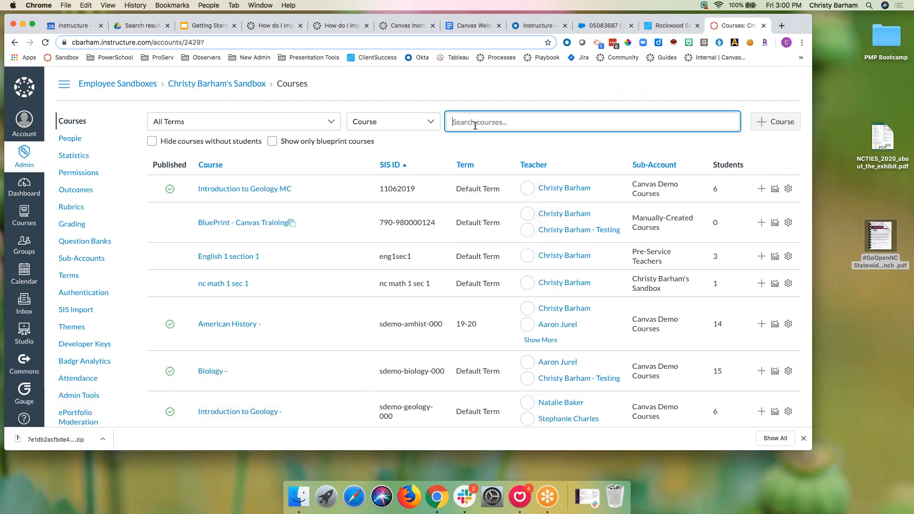
type("commons demo")
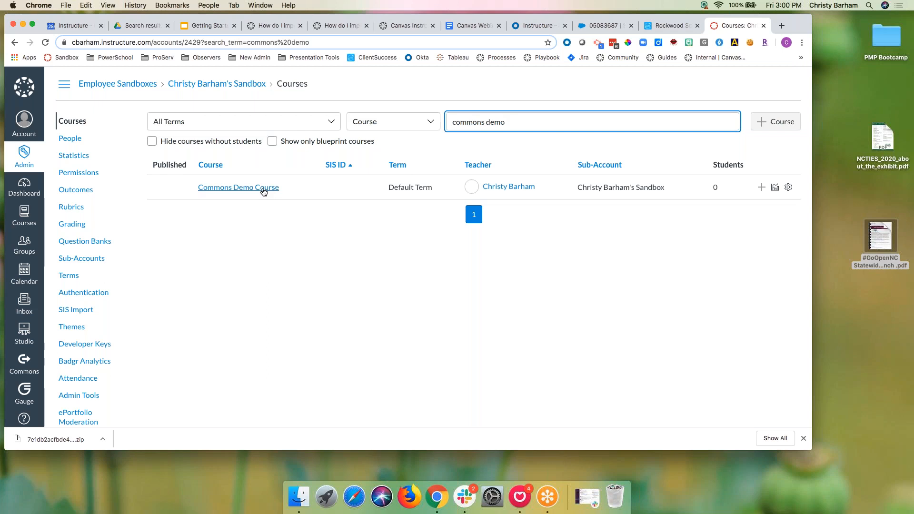
left_click(263, 191)
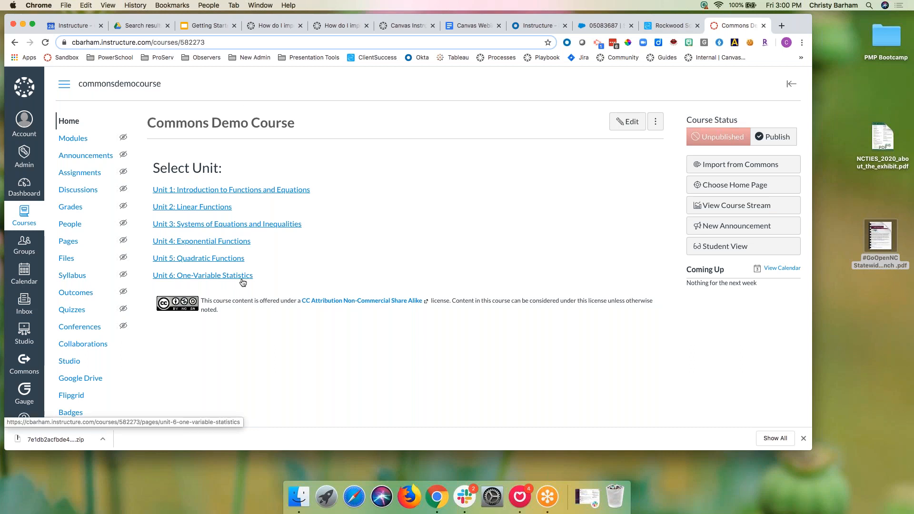
Step: Open Introduction: Determining Data Correlation from the demo course modules, then present slide 14, Sharing Content to Commons
left_click(73, 138)
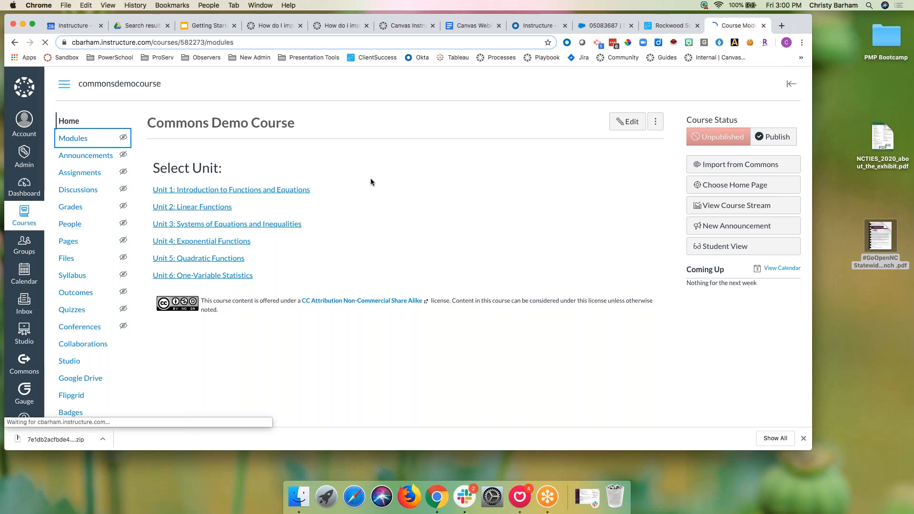
scroll(359, 259, "down", 7)
scroll(359, 259, "up", 10)
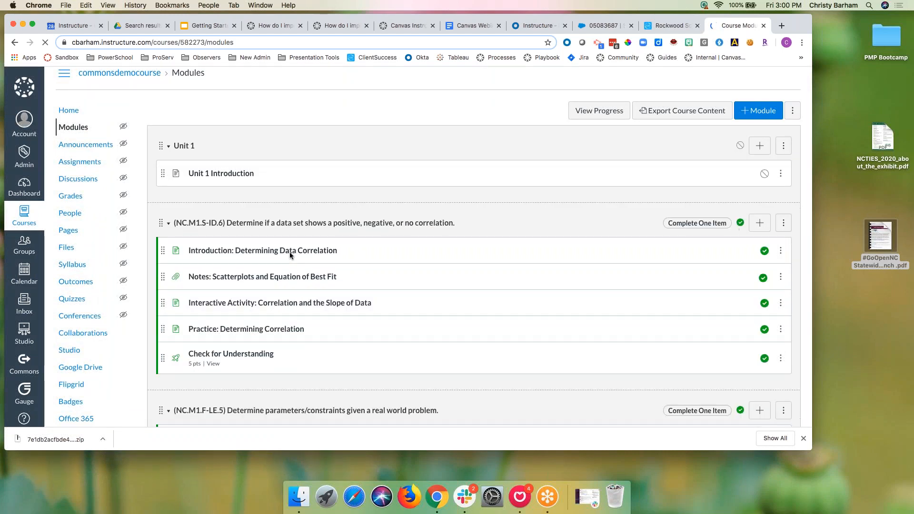
left_click(286, 251)
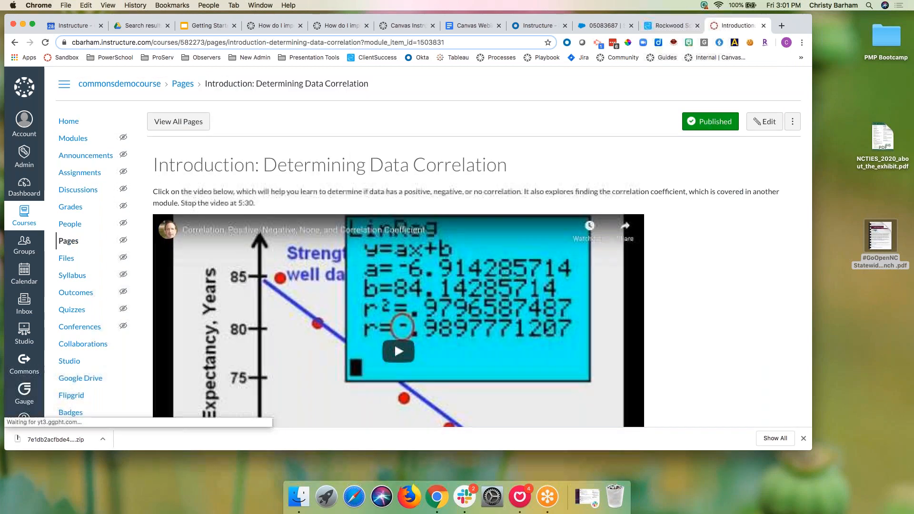
scroll(405, 257, "down", 3)
scroll(404, 257, "up", 3)
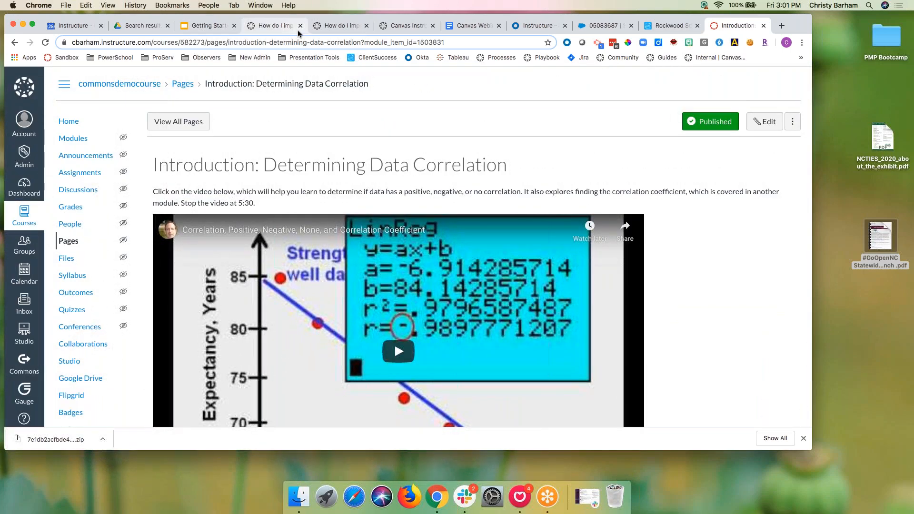
left_click(210, 30)
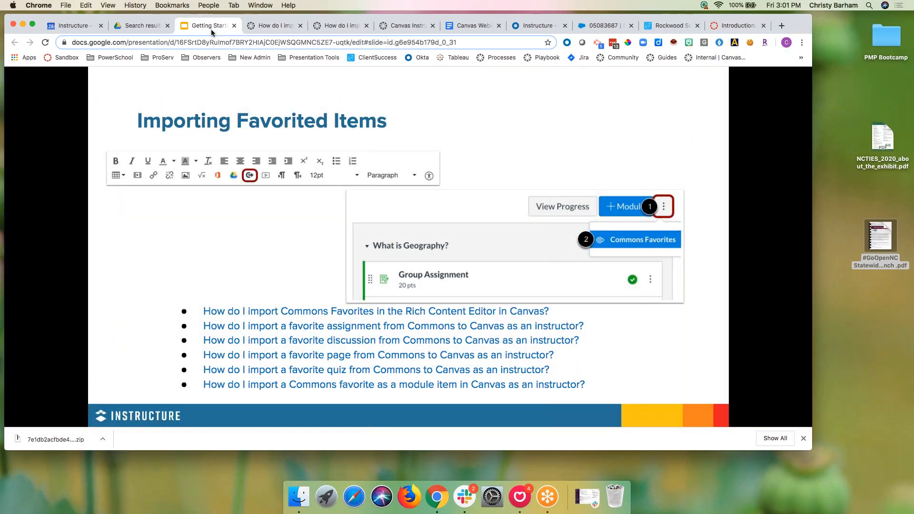
left_click(87, 401)
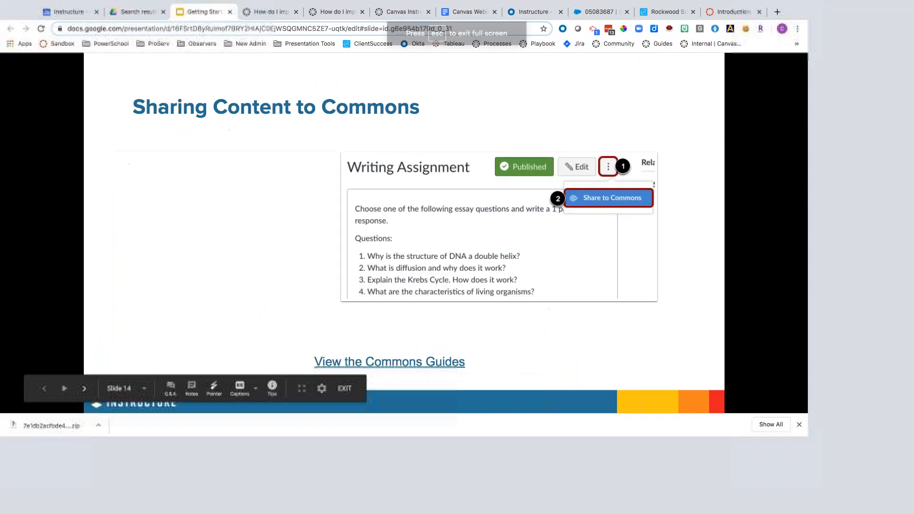
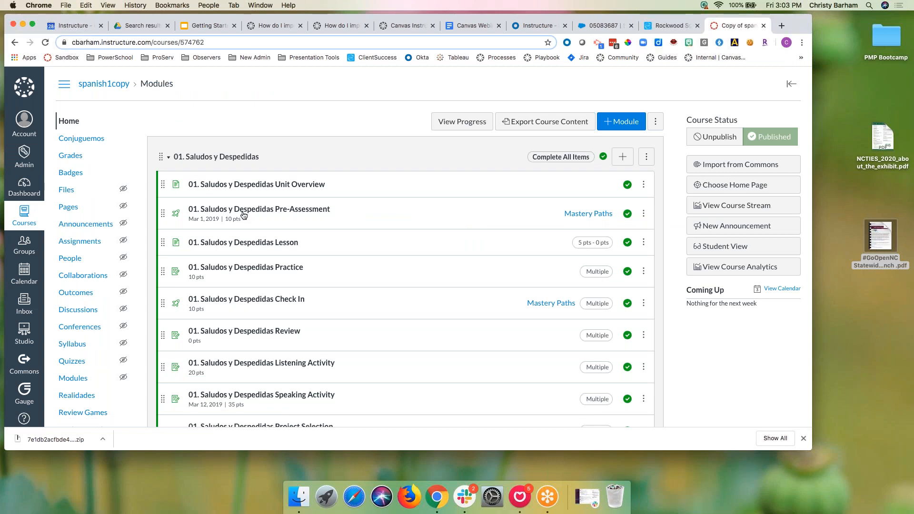
Step: Scroll down the spanish1copy Modules page through the Saludos y Despedidas unit's activities
scroll(101, 225, "down", 1)
scroll(100, 226, "down", 5)
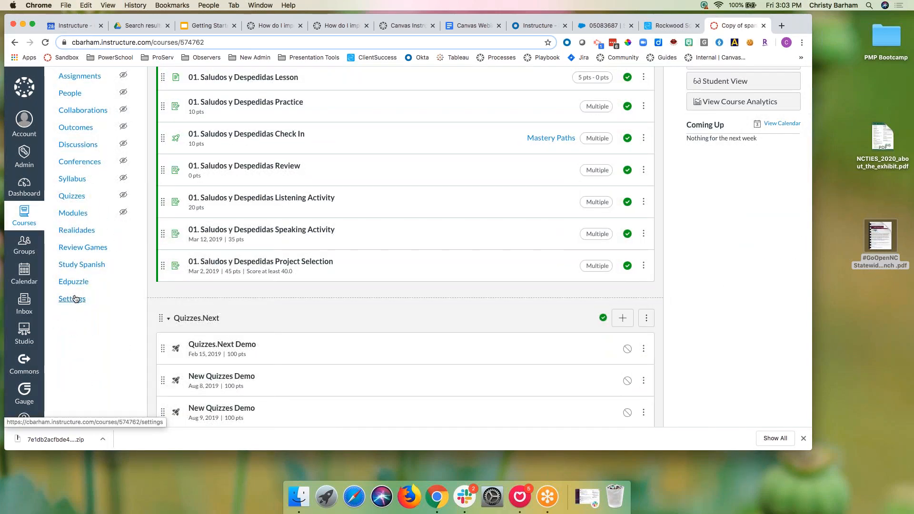
Step: Start sharing spanish1copy from Settings, briefly try updating Spanish 1, then revert to a new resource
left_click(74, 299)
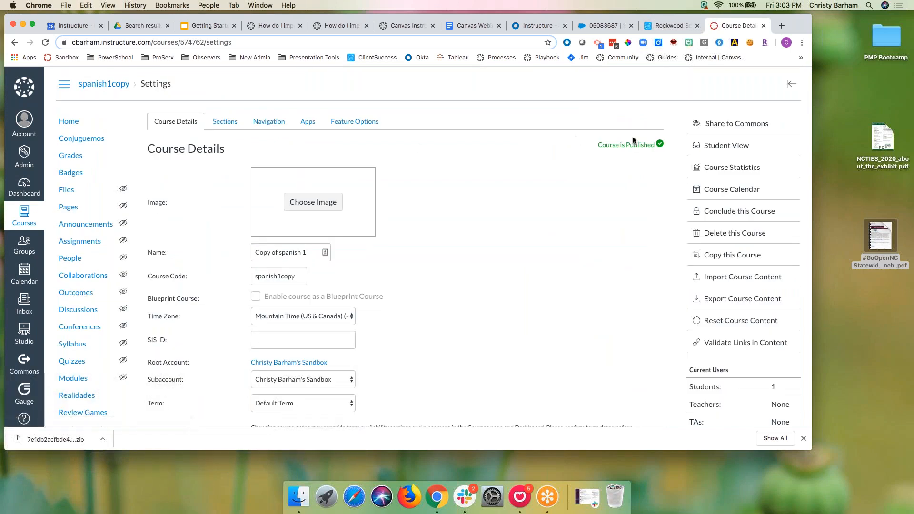
left_click(736, 124)
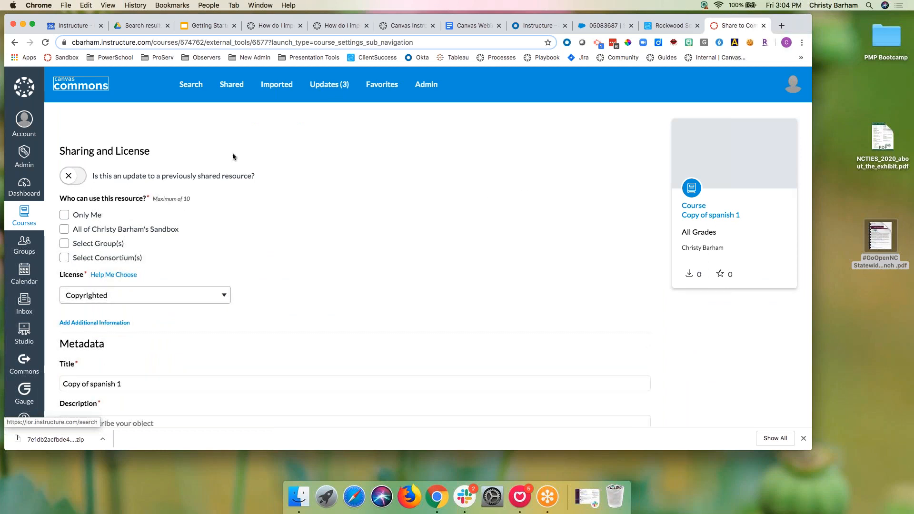
left_click(70, 176)
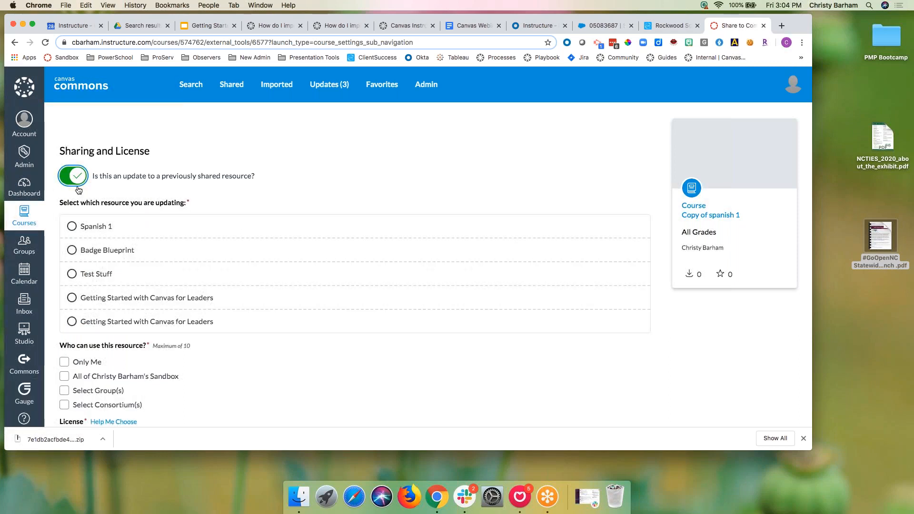
scroll(77, 310, "down", 3)
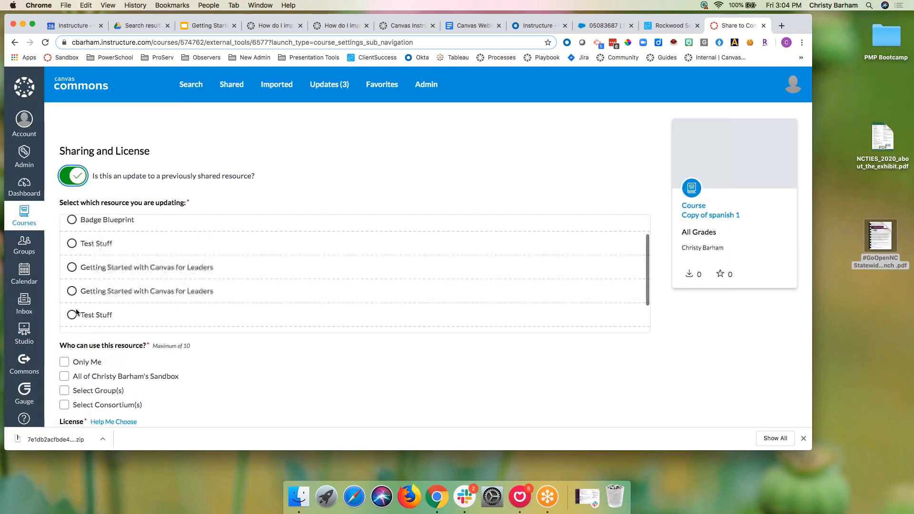
scroll(155, 367, "down", 10)
scroll(155, 367, "up", 10)
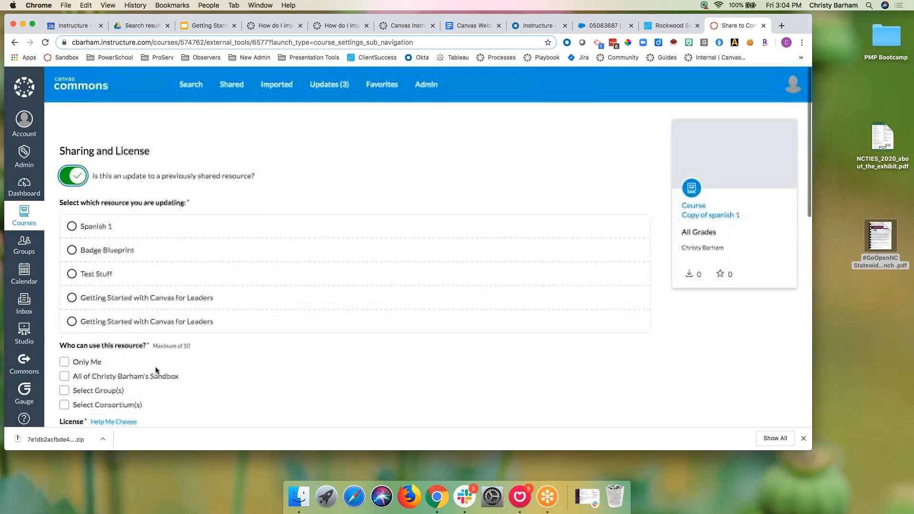
left_click(71, 225)
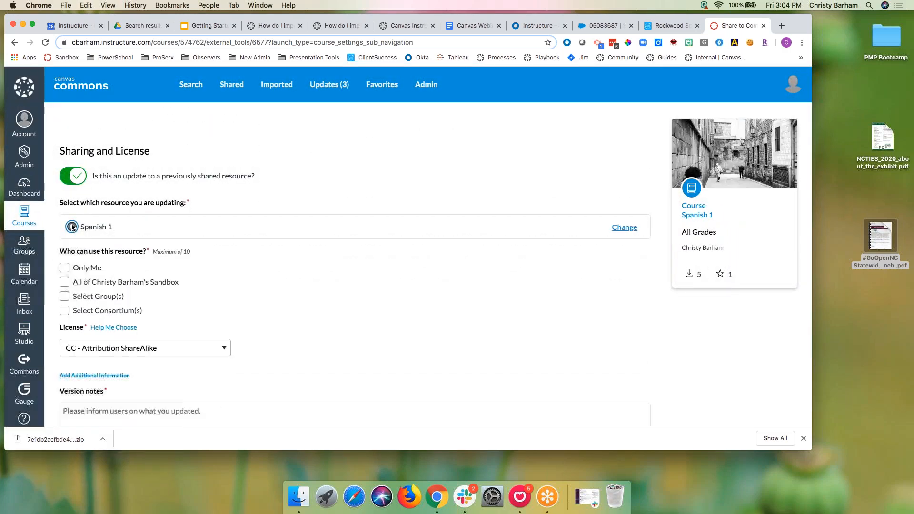
scroll(153, 300, "down", 3)
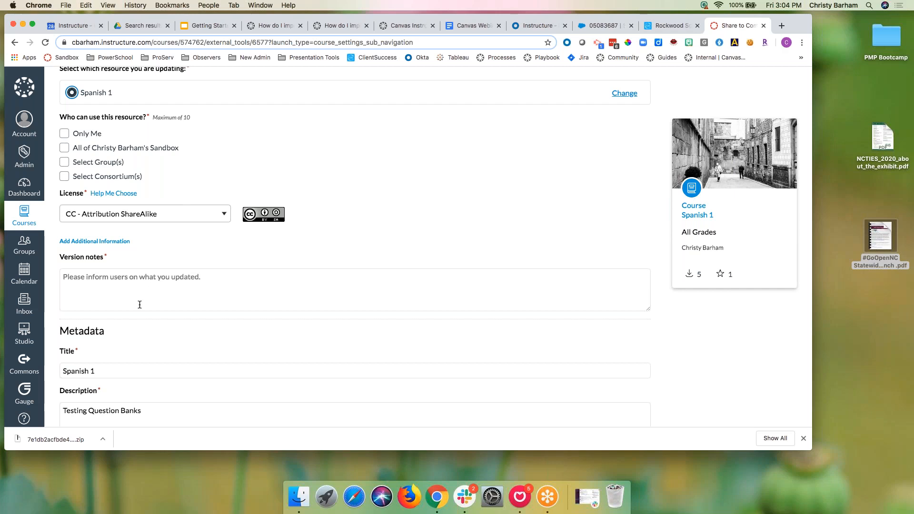
scroll(139, 305, "up", 5)
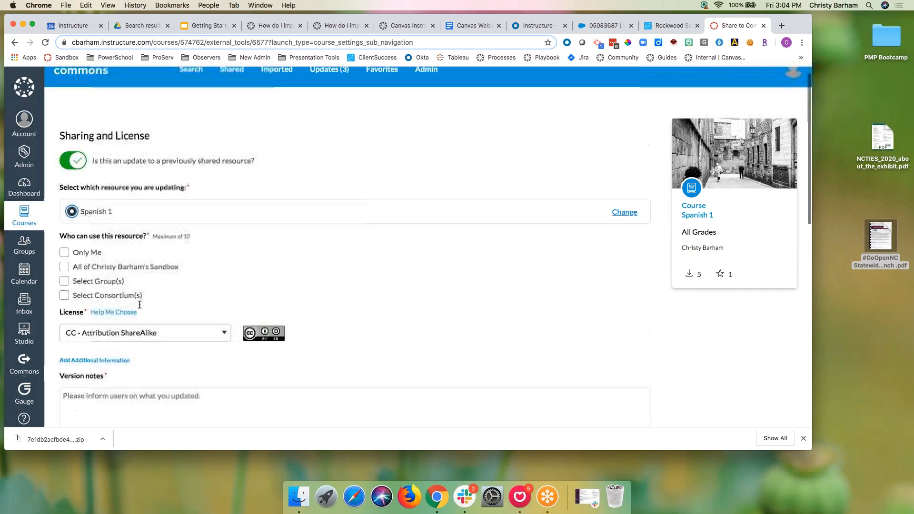
left_click(79, 180)
scroll(161, 225, "down", 1)
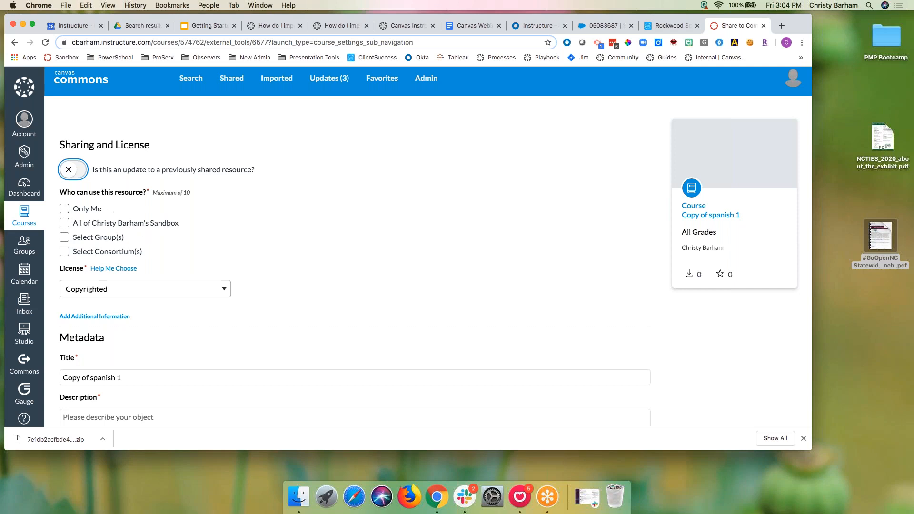
Step: Check and uncheck the group and consortium sharing options, then open the License list
left_click(65, 236)
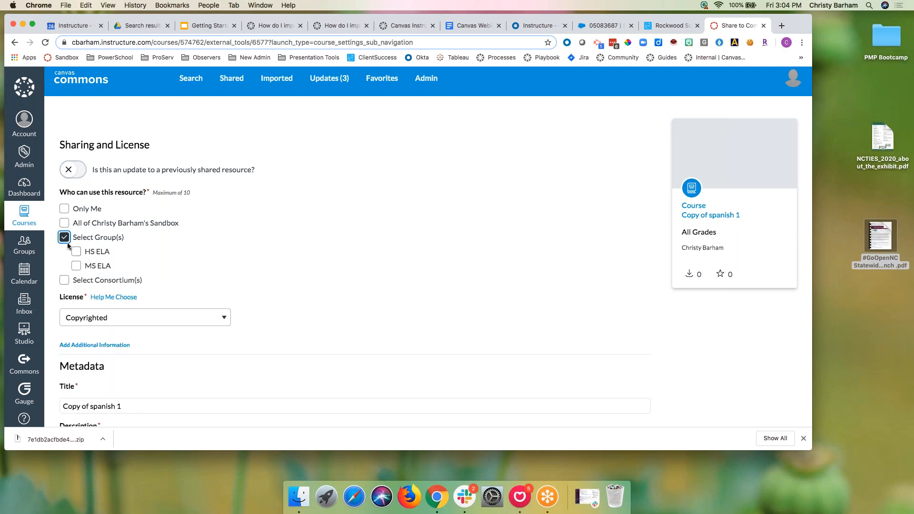
left_click(67, 241)
left_click(64, 252)
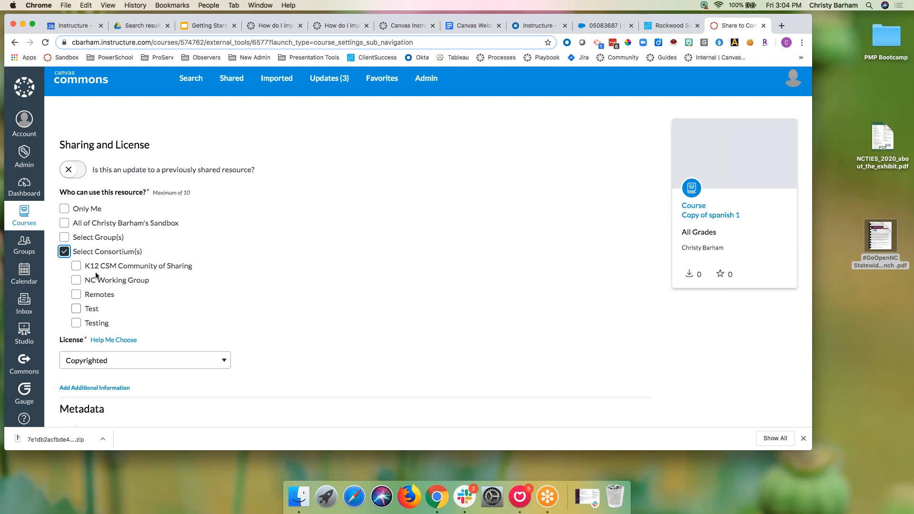
left_click(65, 252)
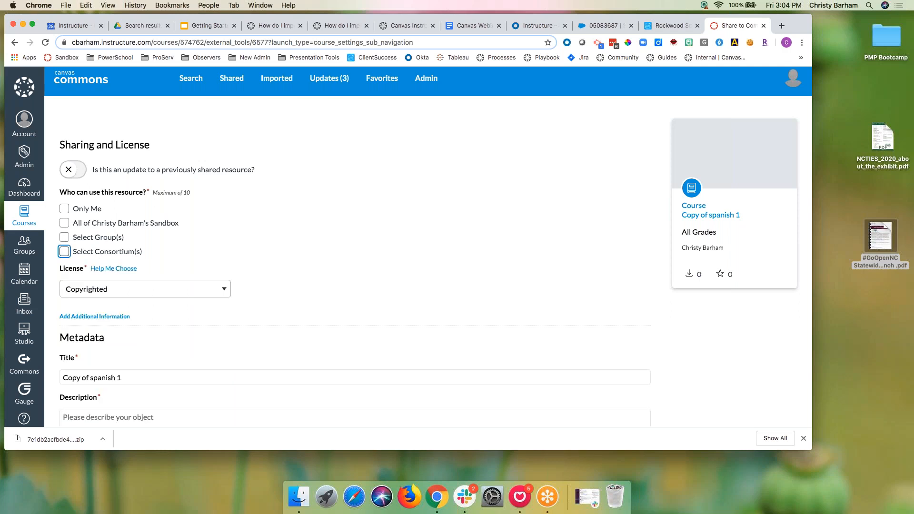
scroll(197, 253, "down", 2)
left_click(200, 240)
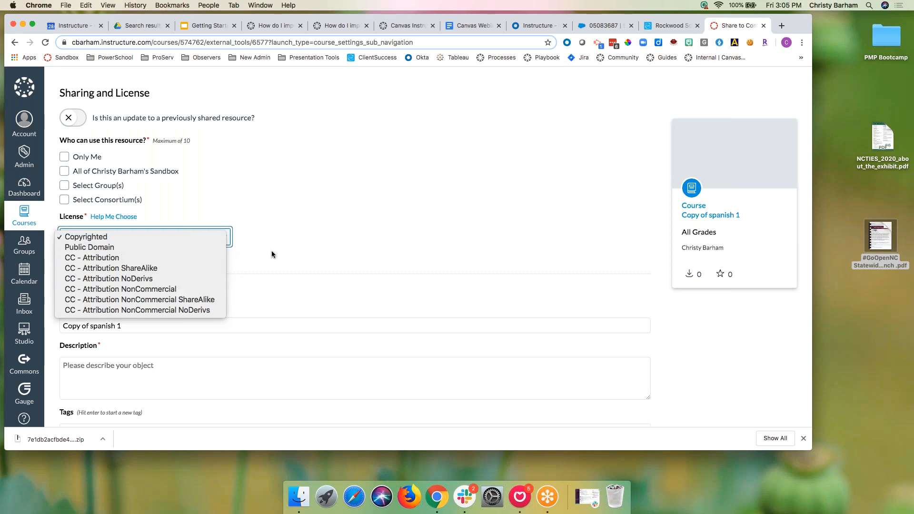
Step: License the course CC - Attribution and describe it as 'this is demo'
left_click(172, 259)
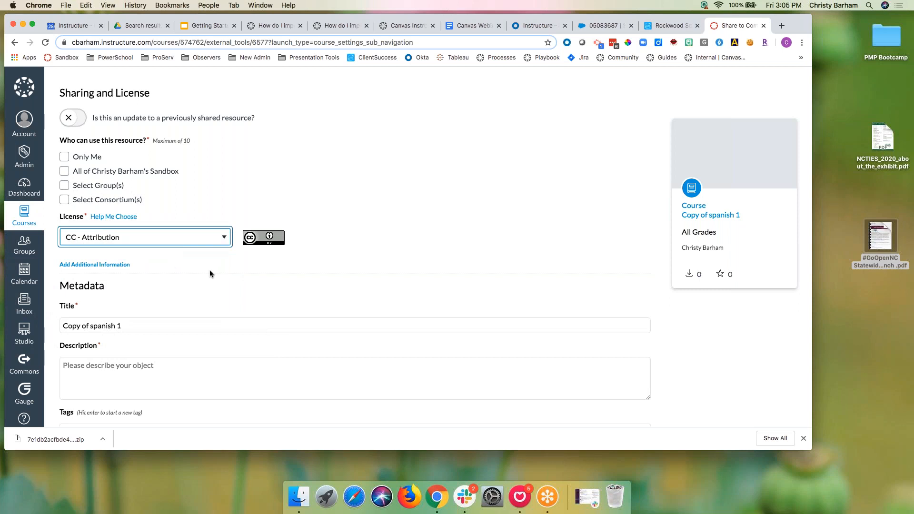
scroll(210, 267, "down", 5)
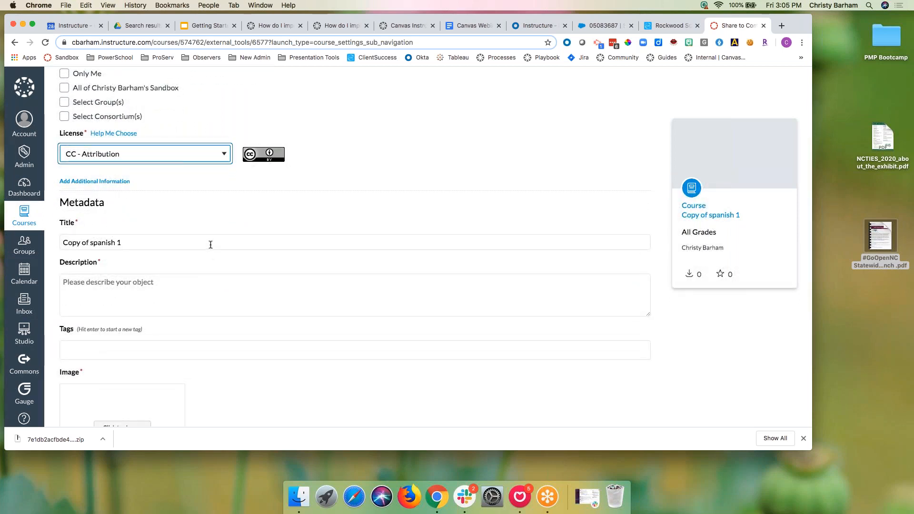
left_click(74, 297)
type("this is demo")
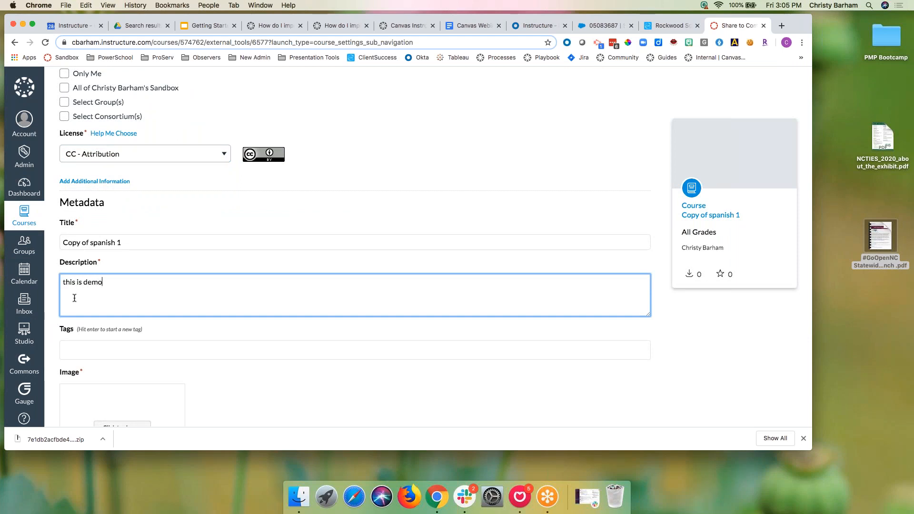
Step: Tag the course 'demo' and open the course image picker
left_click(86, 349)
type("sp")
key("BackSpace")
key("BackSpace")
type("demo")
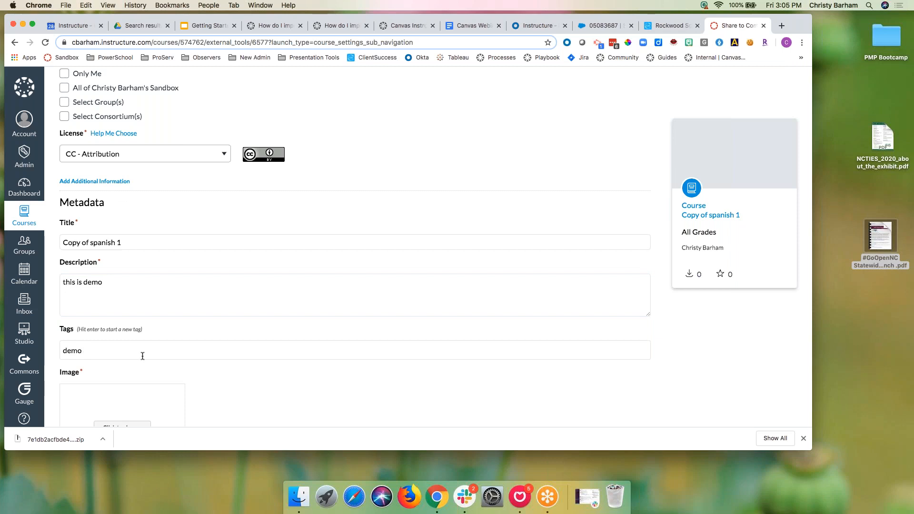
scroll(297, 384, "down", 3)
left_click(122, 295)
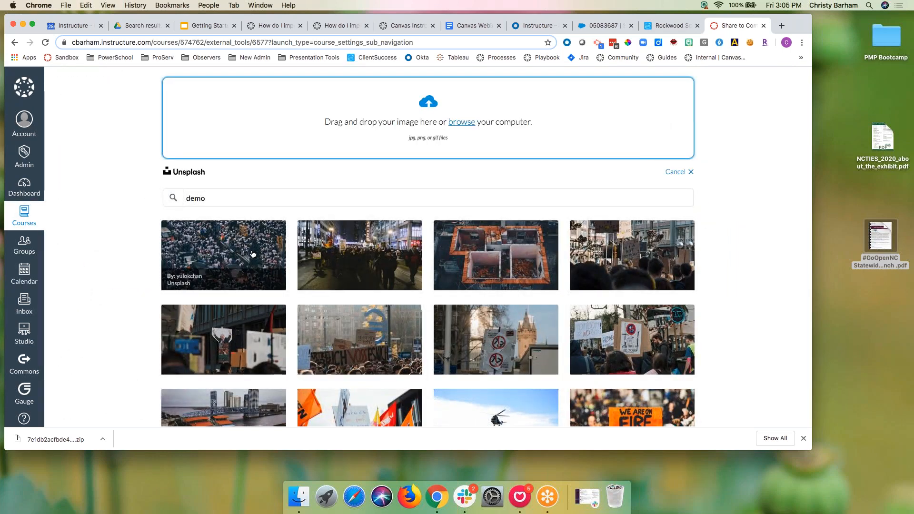
Step: Search Unsplash for 'spa', use the Hola photo, and set grades 9th grade to Undergraduate
left_click_drag(306, 196, 198, 186)
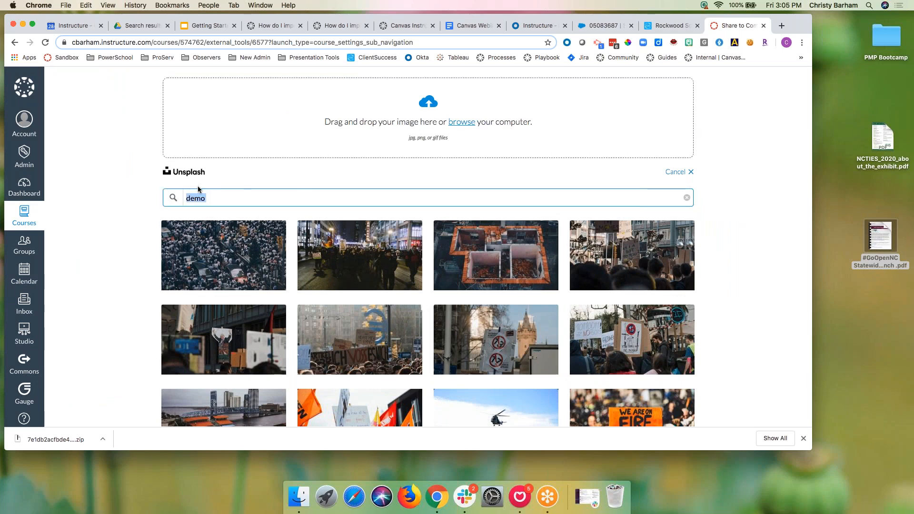
type("spanish")
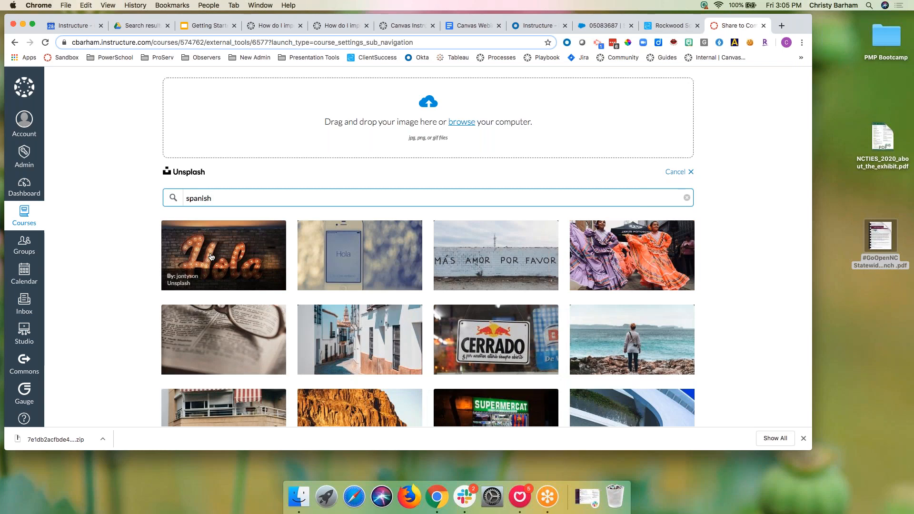
left_click(217, 251)
scroll(270, 297, "down", 3)
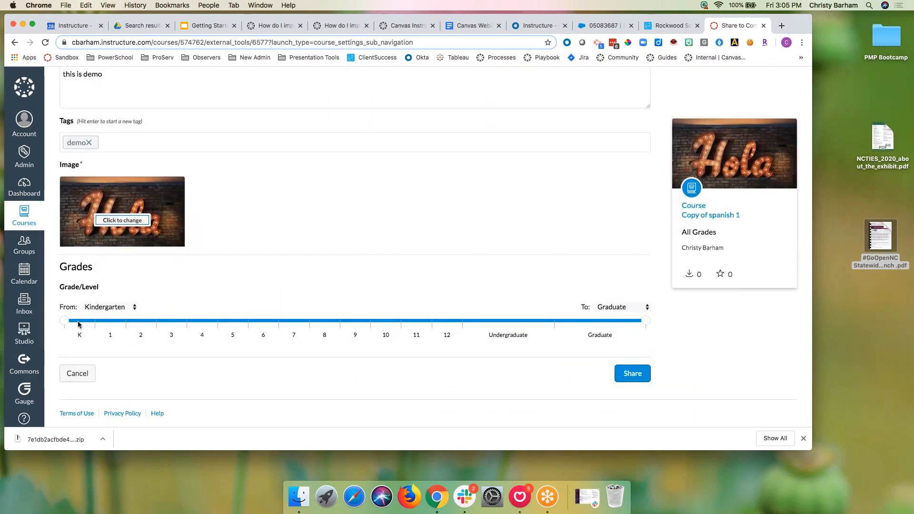
left_click_drag(66, 323, 339, 323)
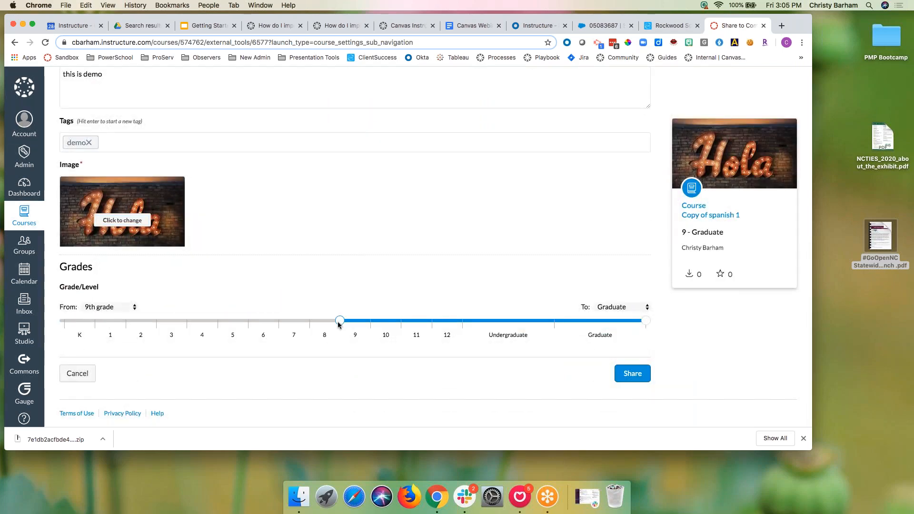
left_click_drag(645, 321, 558, 324)
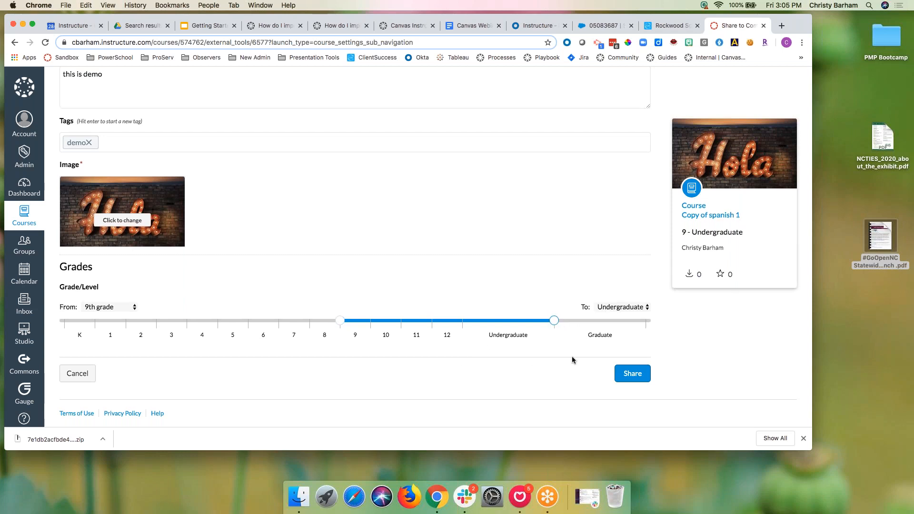
Step: Share 'Copy of spanish 1' to Commons, made available to the whole sandbox account
left_click(624, 375)
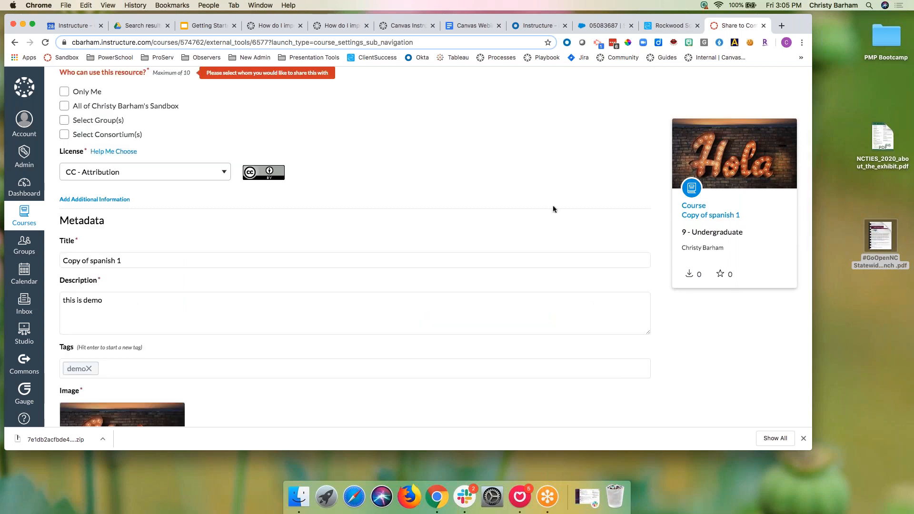
scroll(364, 170, "up", 1)
left_click(64, 153)
scroll(358, 238, "down", 2)
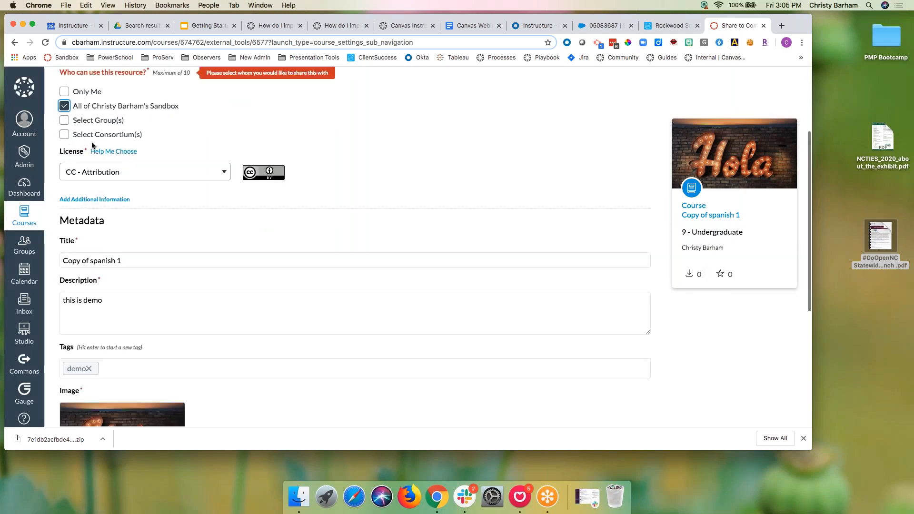
scroll(356, 235, "down", 5)
left_click(632, 373)
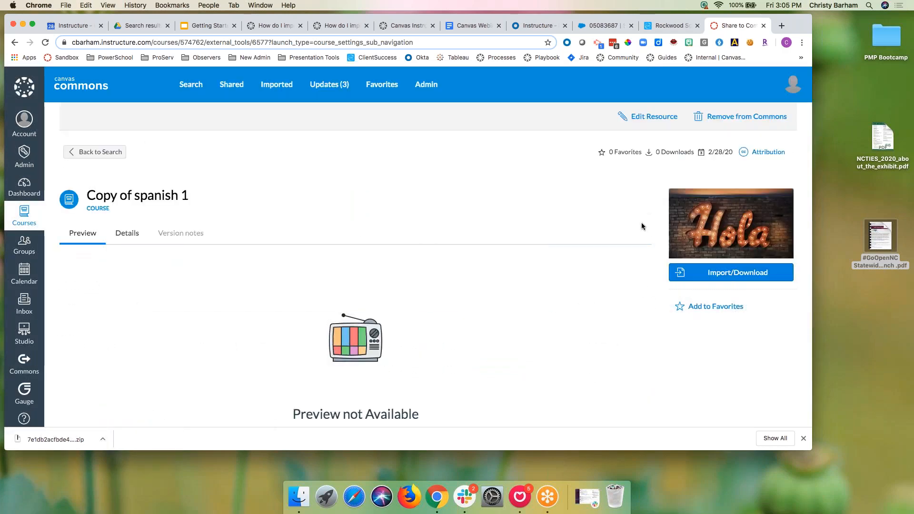
scroll(260, 331, "down", 3)
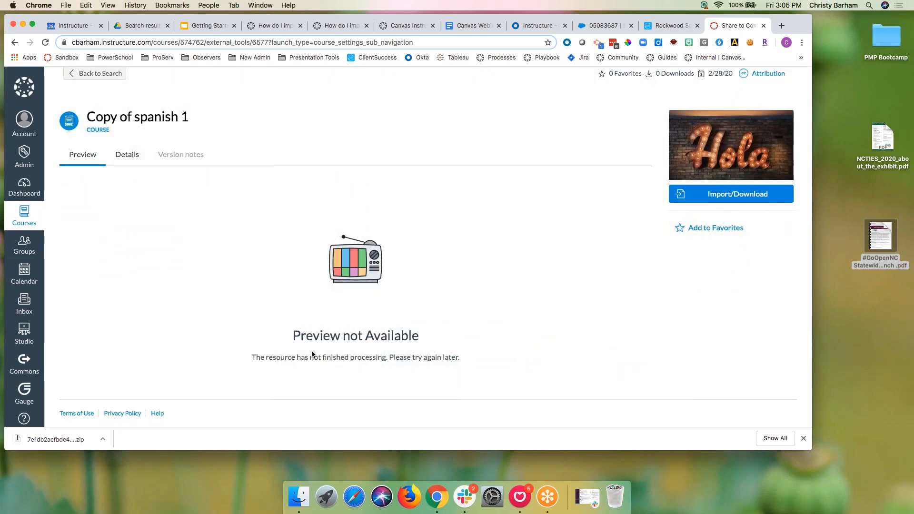
Step: Open the shared course's preview, try Import/Download, close the error panel, and glance at the slides
left_click(128, 159)
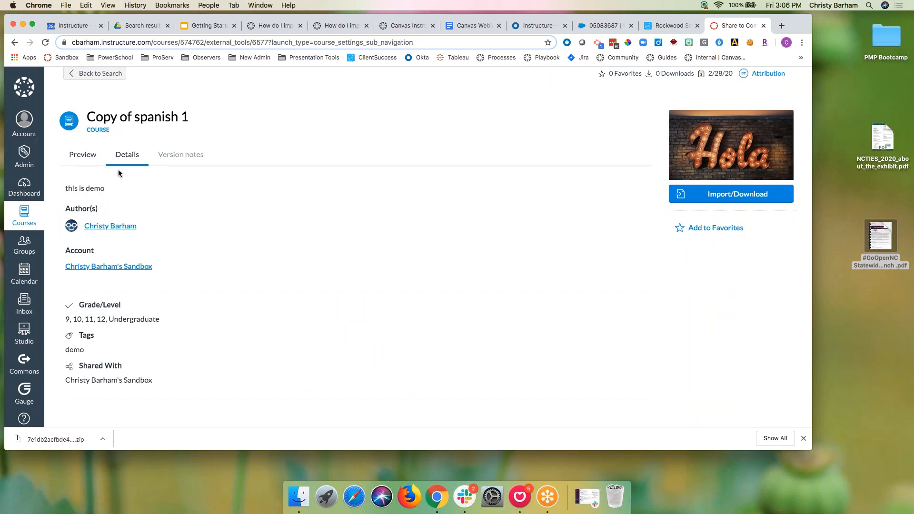
left_click(90, 157)
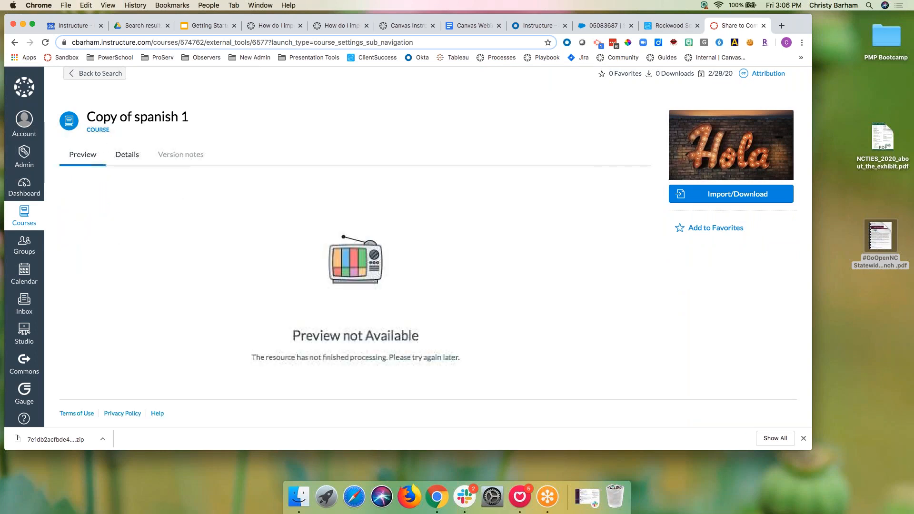
left_click(727, 198)
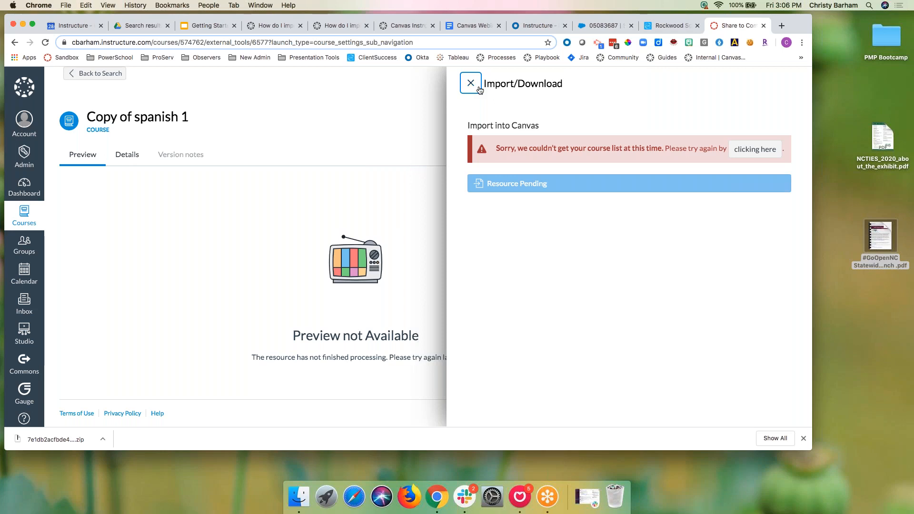
left_click(471, 84)
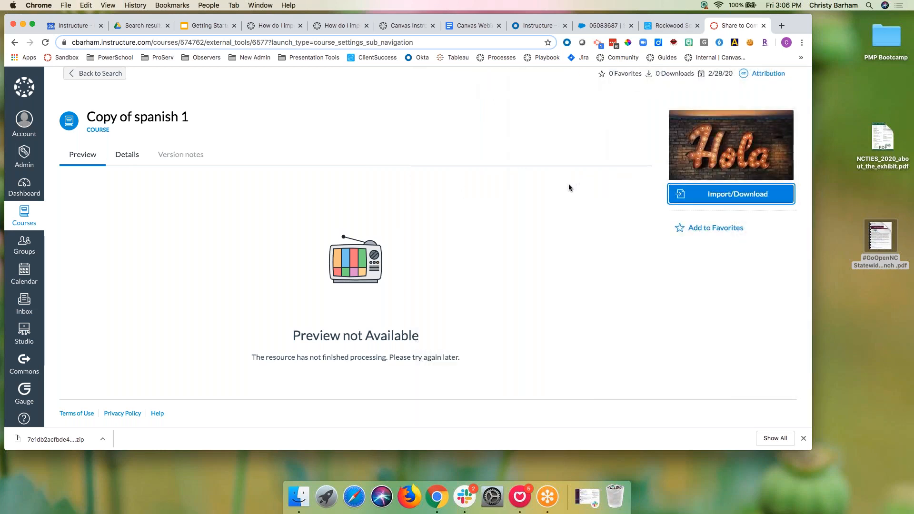
left_click(199, 26)
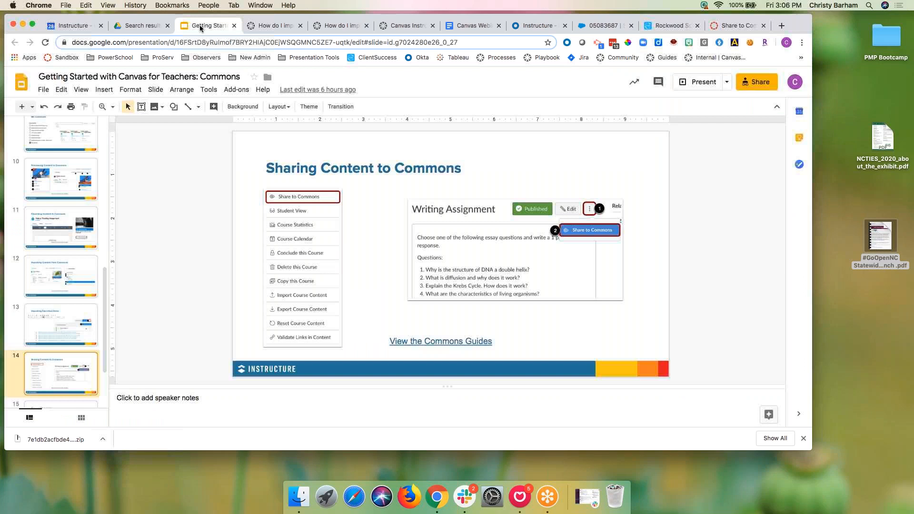
left_click(732, 29)
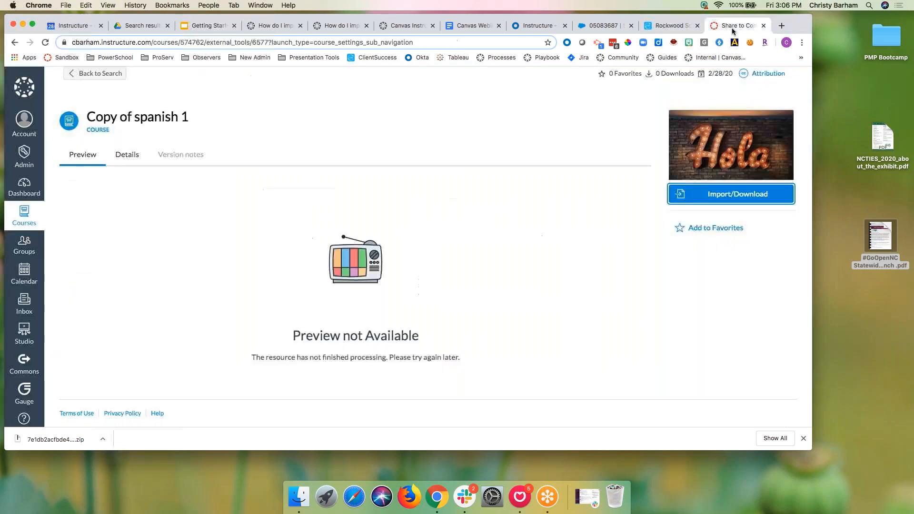
Step: Find Copy of spanish 1 in the Sandbox course search and open Project Selection's options menu
left_click(23, 155)
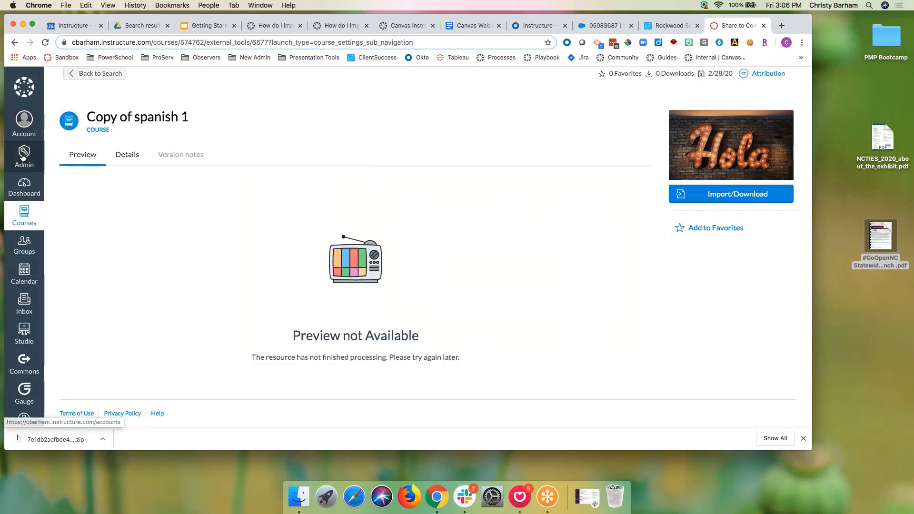
left_click(73, 119)
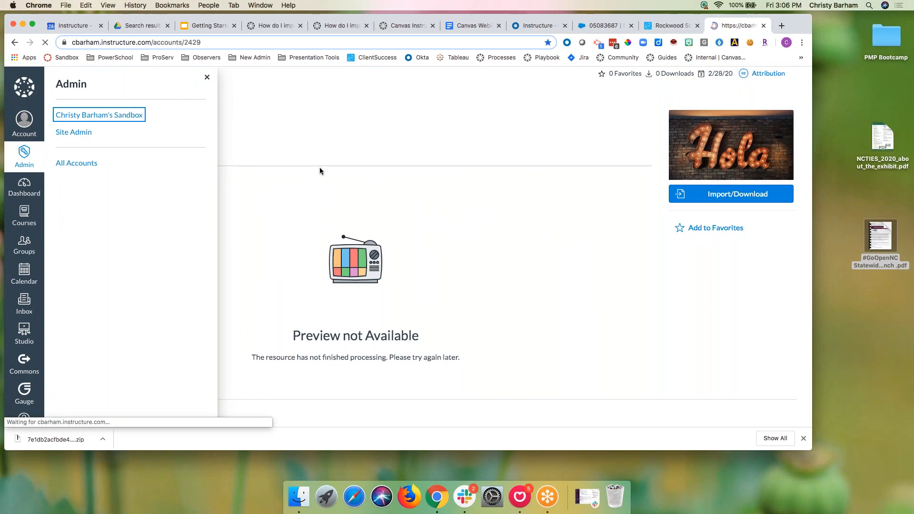
left_click(470, 122)
type("copy o")
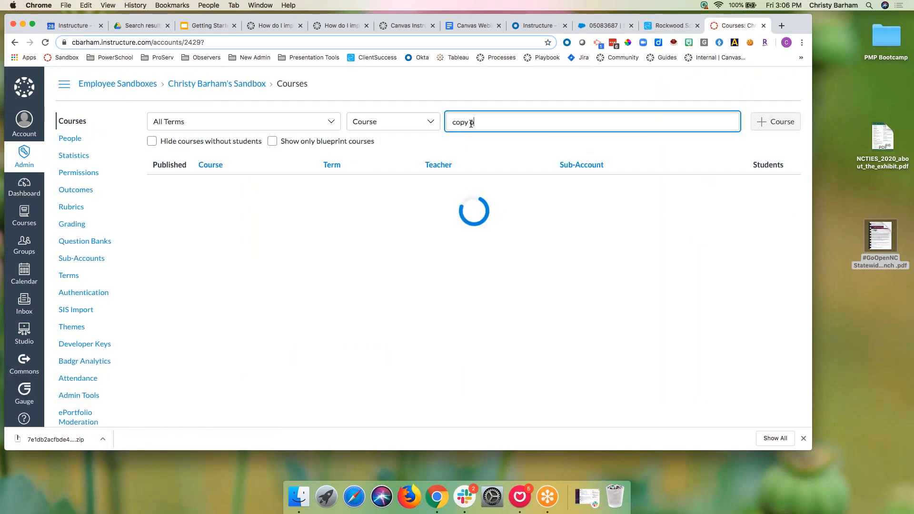
type(" pf spanish")
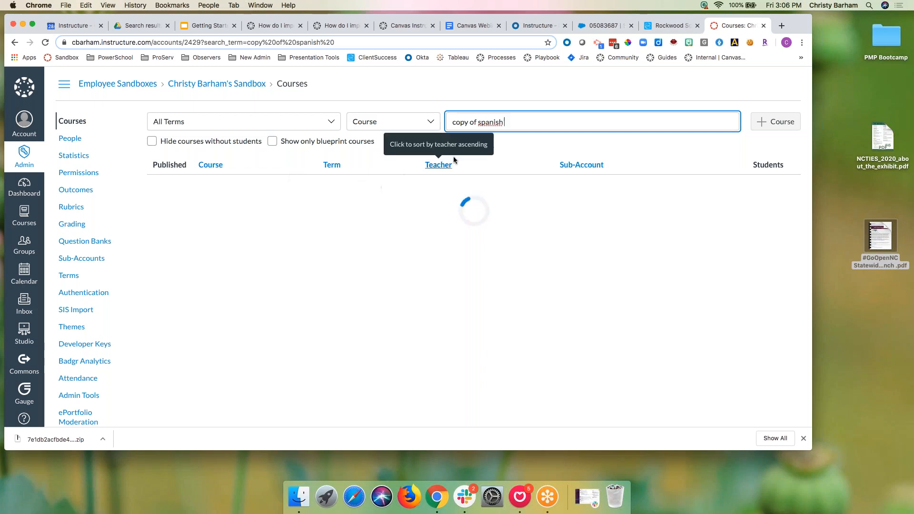
left_click(249, 185)
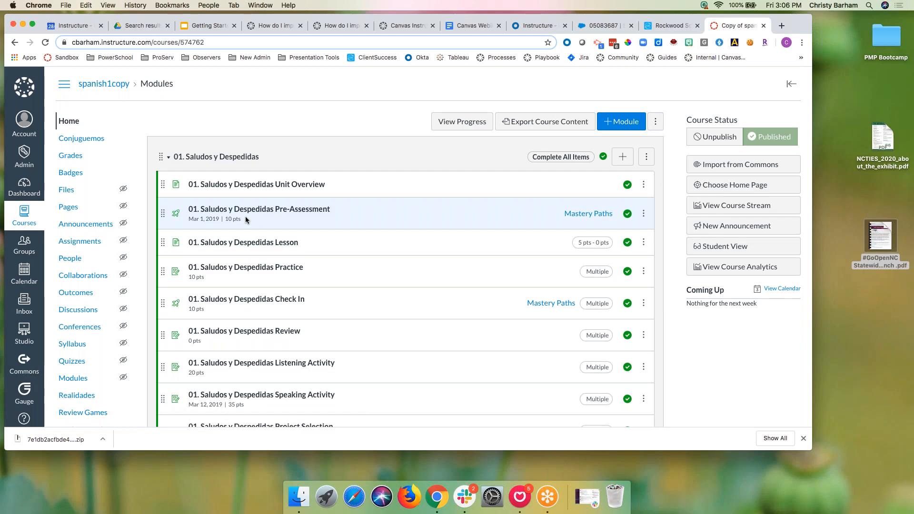
scroll(285, 329, "down", 3)
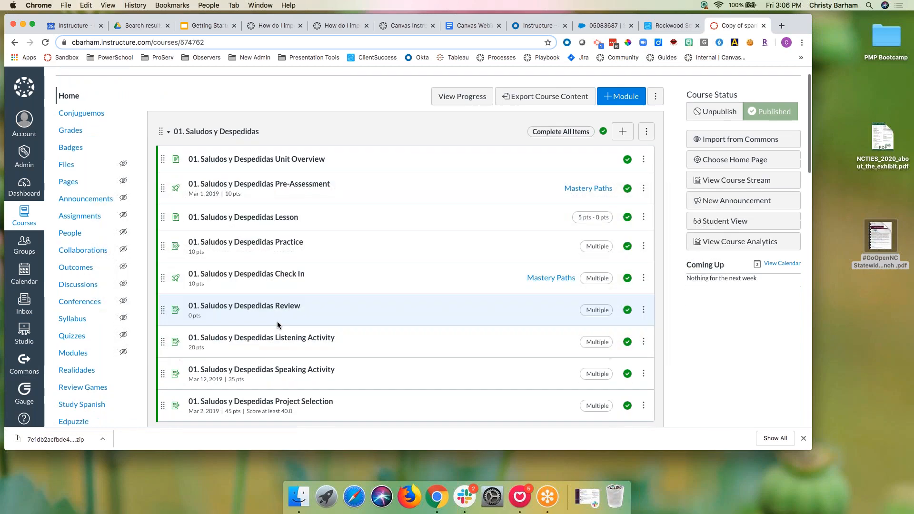
left_click(320, 352)
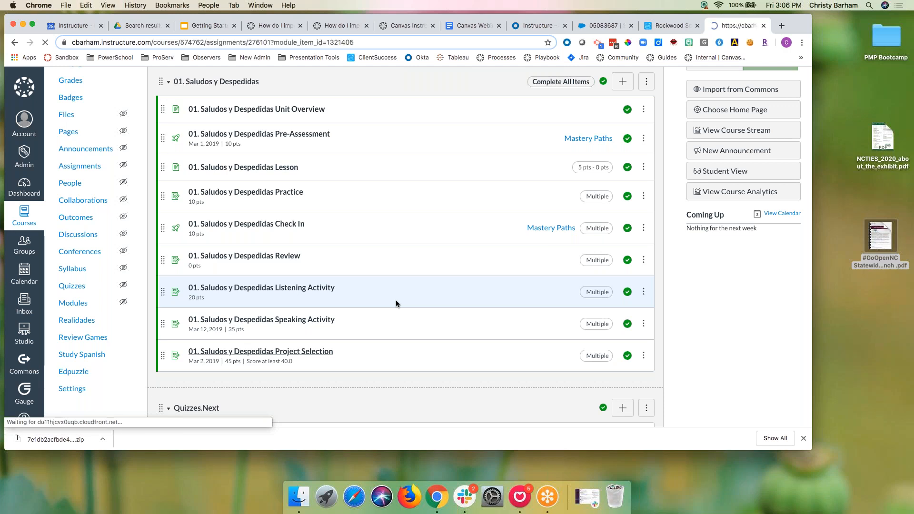
left_click(654, 127)
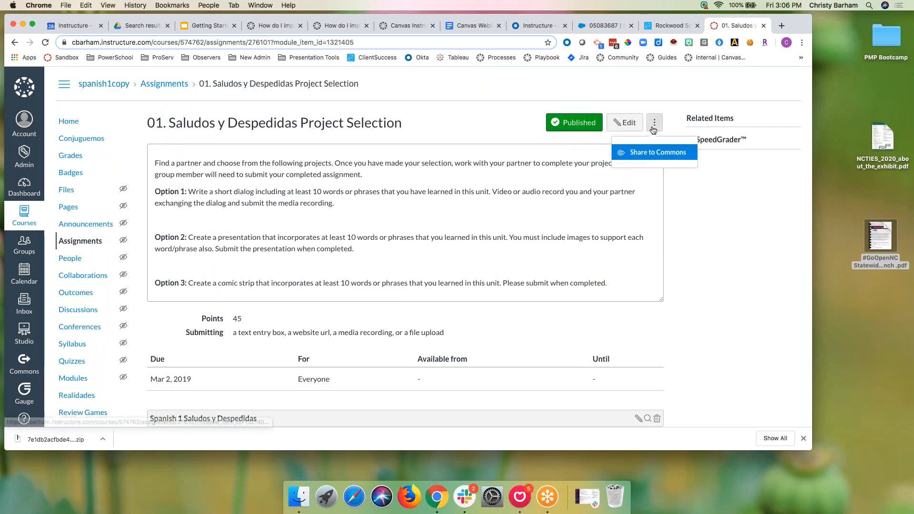
Step: Share the assignment with the whole sandbox under the CC - Attribution ShareAlike license
left_click(654, 151)
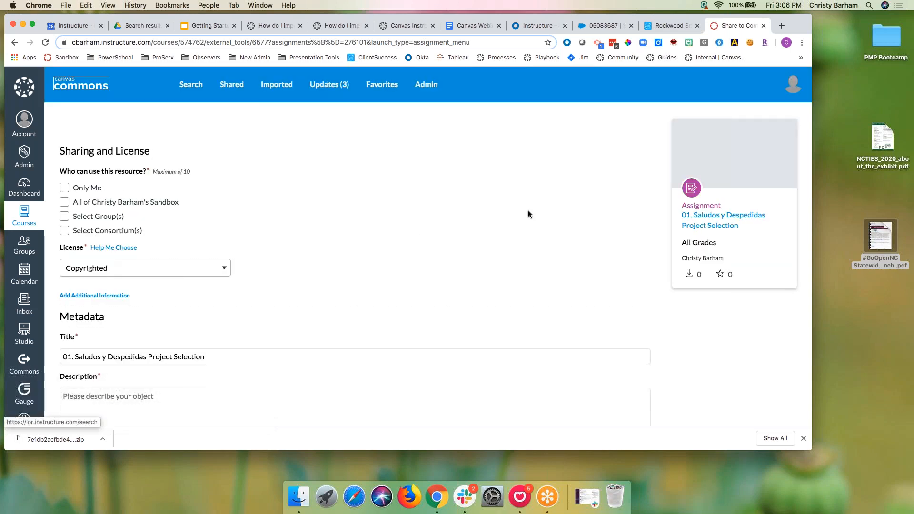
left_click(81, 206)
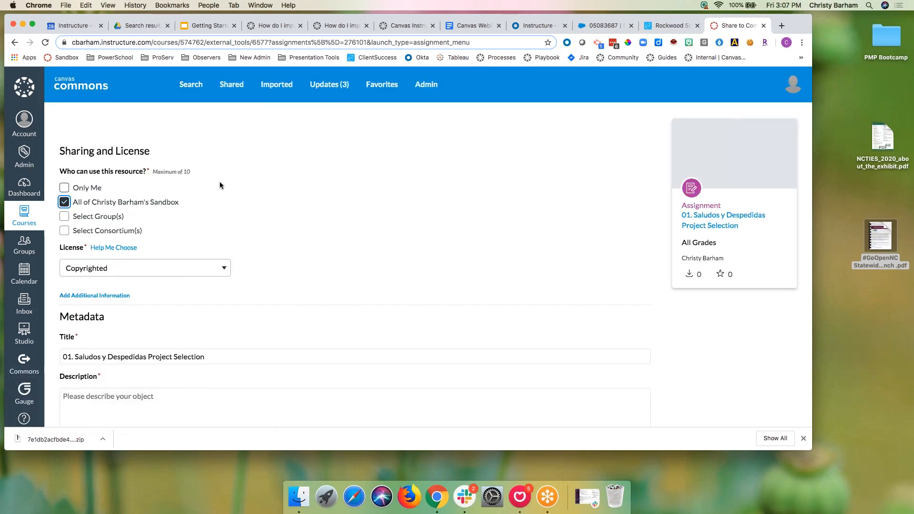
scroll(219, 185, "down", 3)
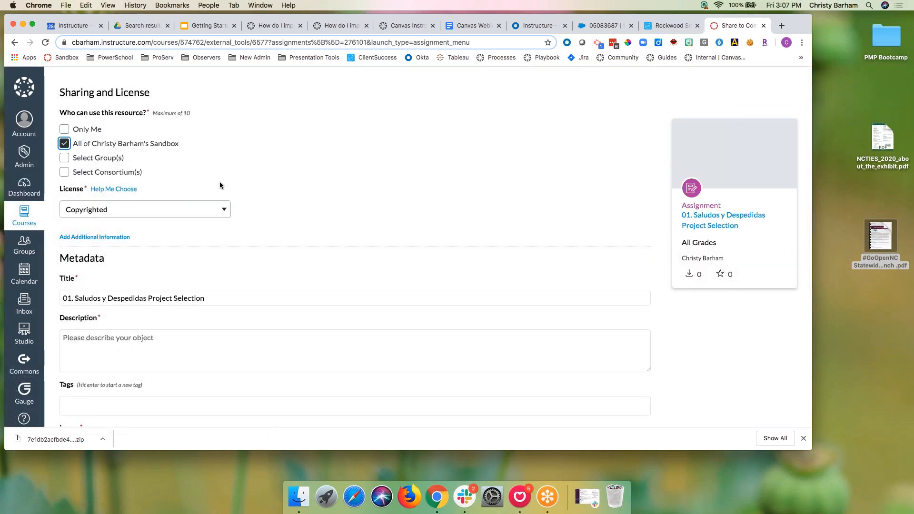
scroll(218, 183, "down", 1)
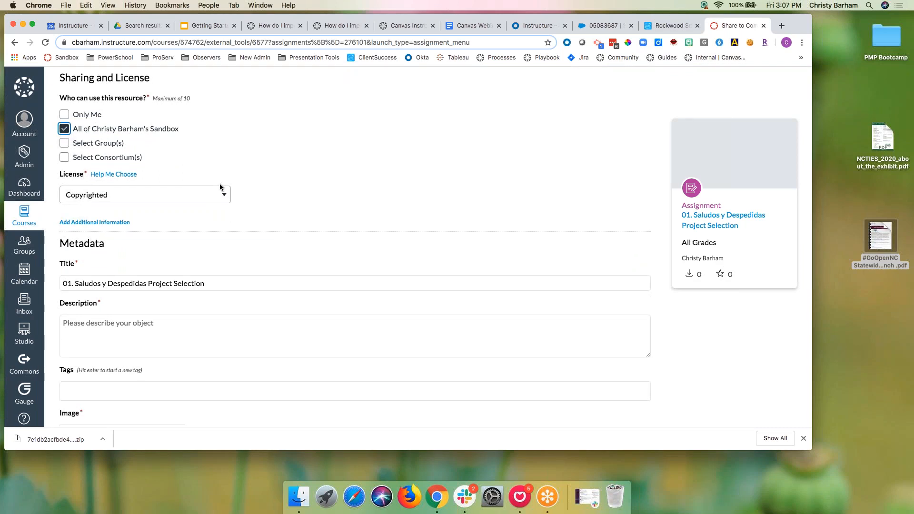
left_click(213, 197)
key("Down")
key("Down")
key("Down")
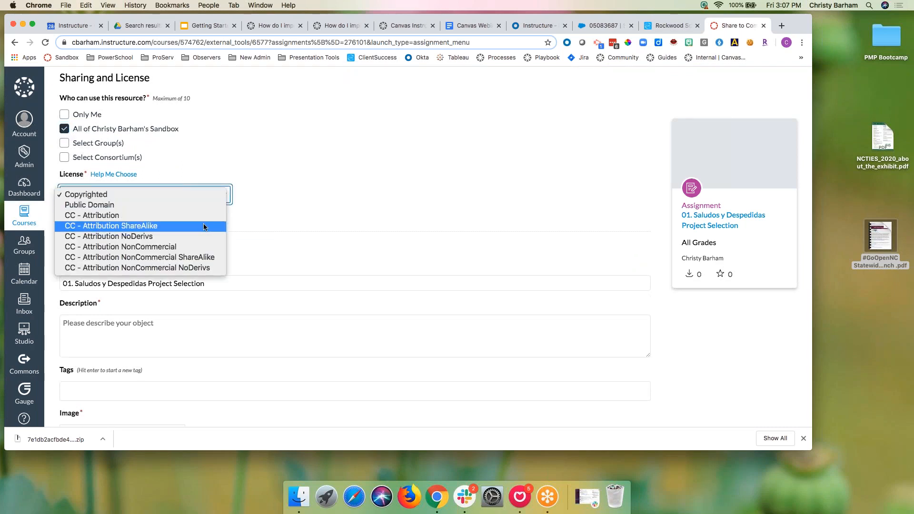
key("Return")
scroll(295, 220, "down", 3)
Step: Describe the assignment as 'Project demo' and tag it 'demo'
left_click(263, 214)
type("P")
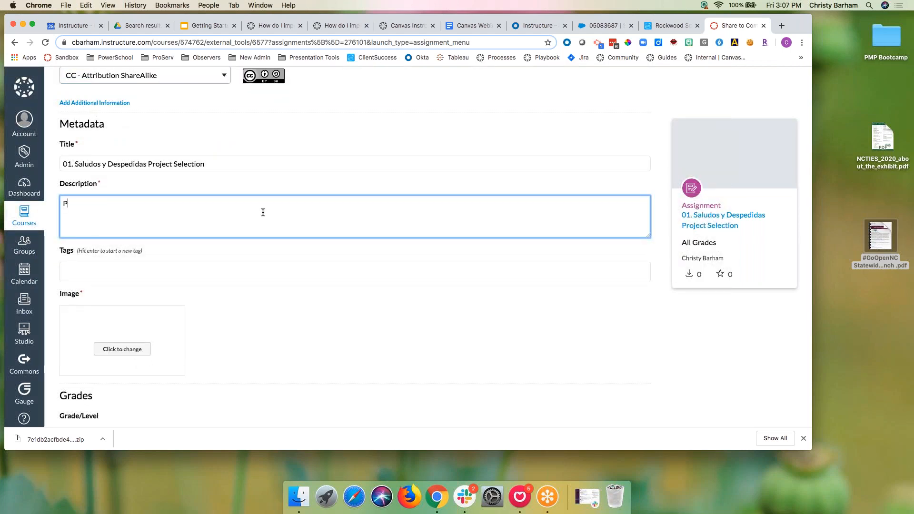
type("roject demo")
key("BackSpace")
type("o")
left_click(226, 273)
type("demo")
Step: Use the Unsplash PROJECTS photo, set grades 9th grade to Undergraduate, and publish
left_click(114, 351)
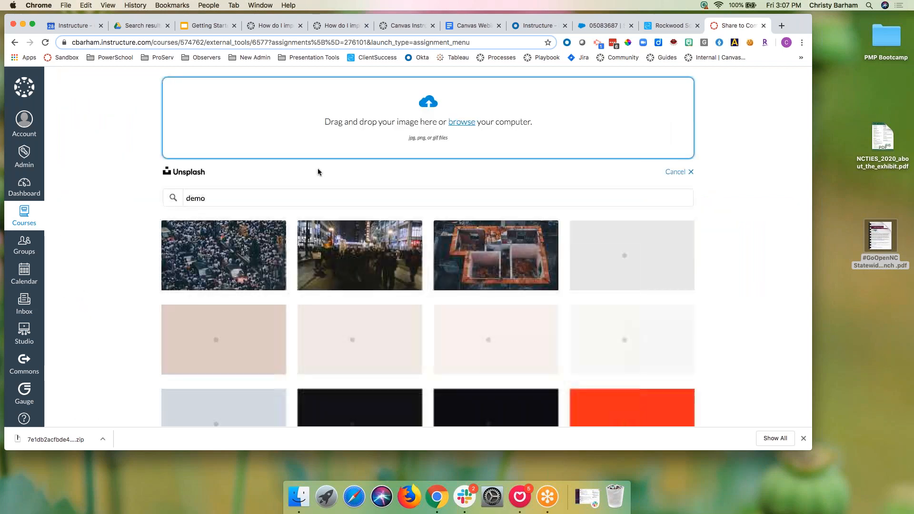
left_click(170, 195)
type("project")
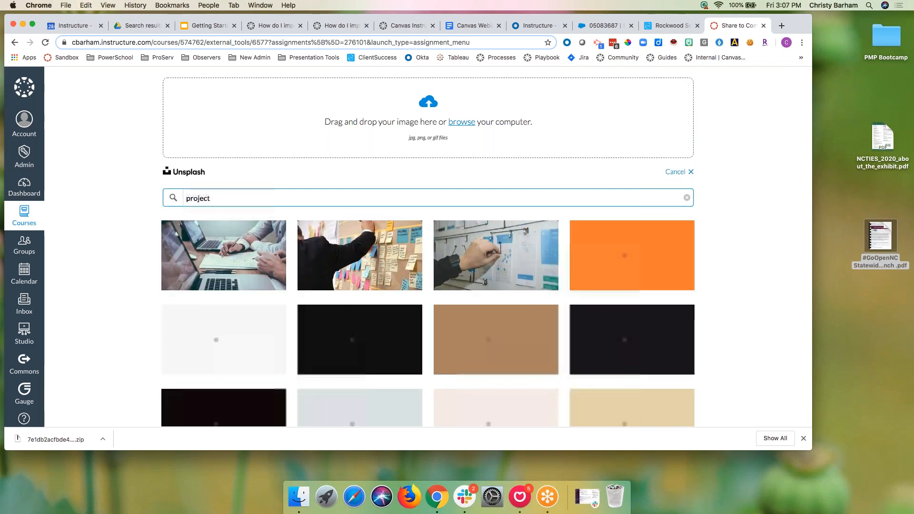
left_click(623, 259)
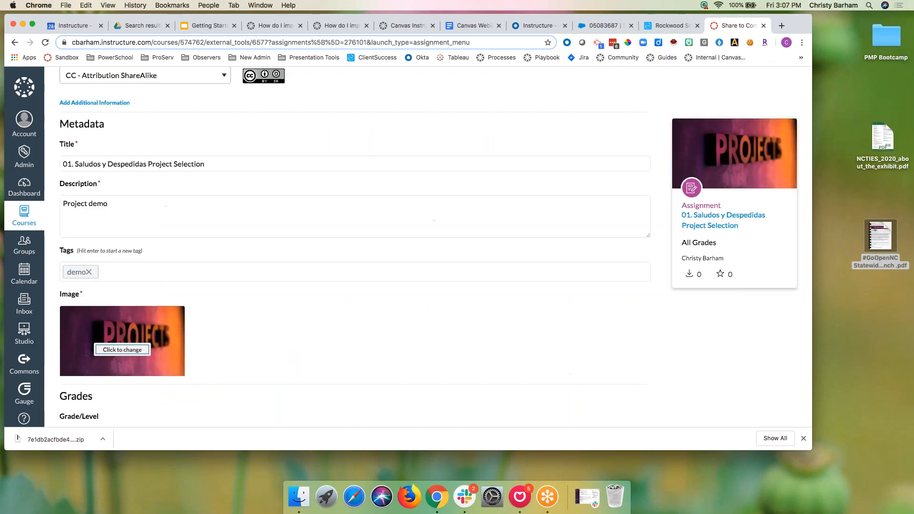
scroll(457, 300, "down", 3)
left_click_drag(71, 321, 341, 322)
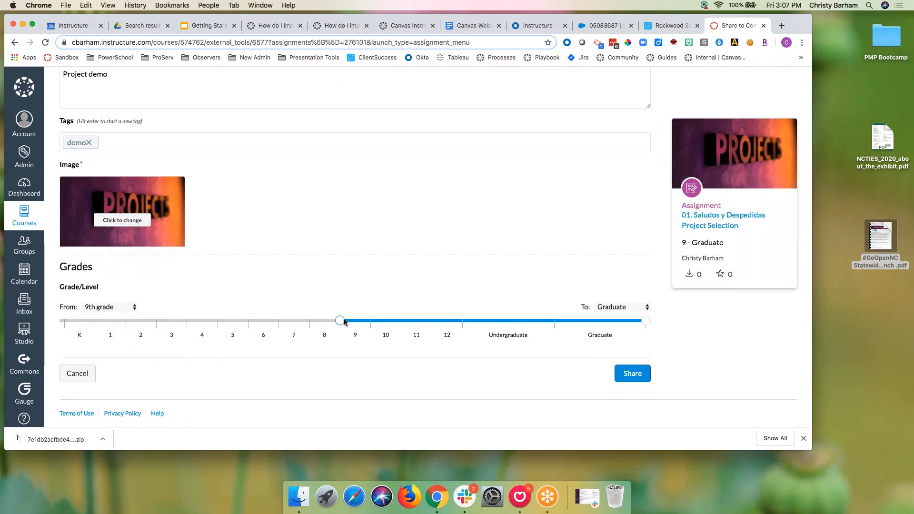
left_click_drag(647, 322, 563, 321)
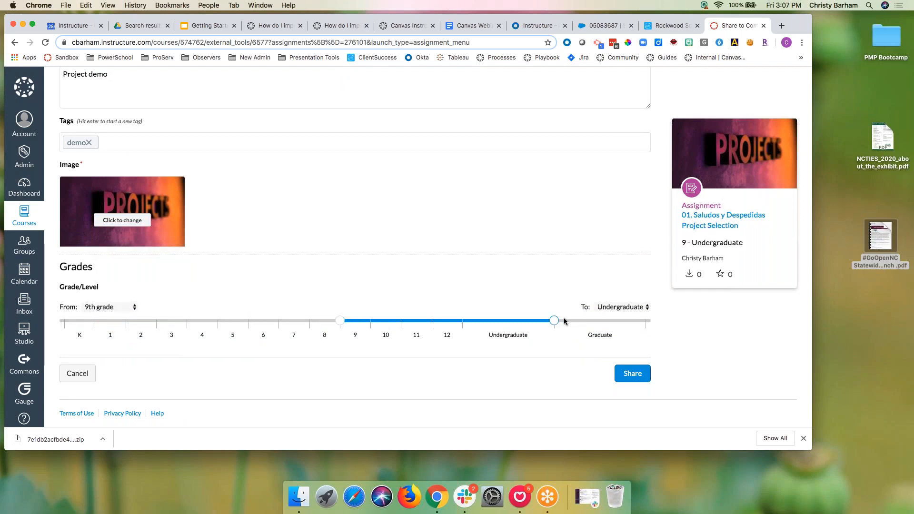
left_click(642, 373)
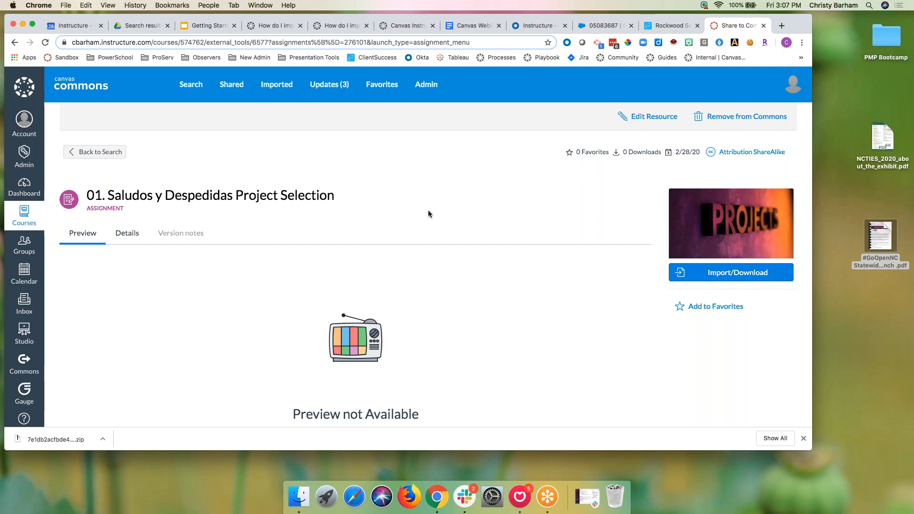
Step: Present the Getting Started with Canvas for Teachers: Commons deck and advance to slide 15, Tips and Reminders
left_click(227, 26)
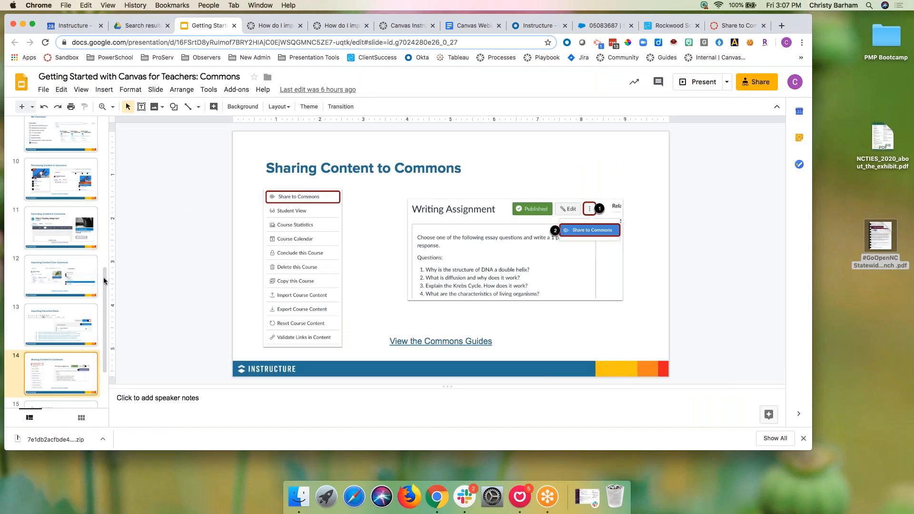
left_click(692, 81)
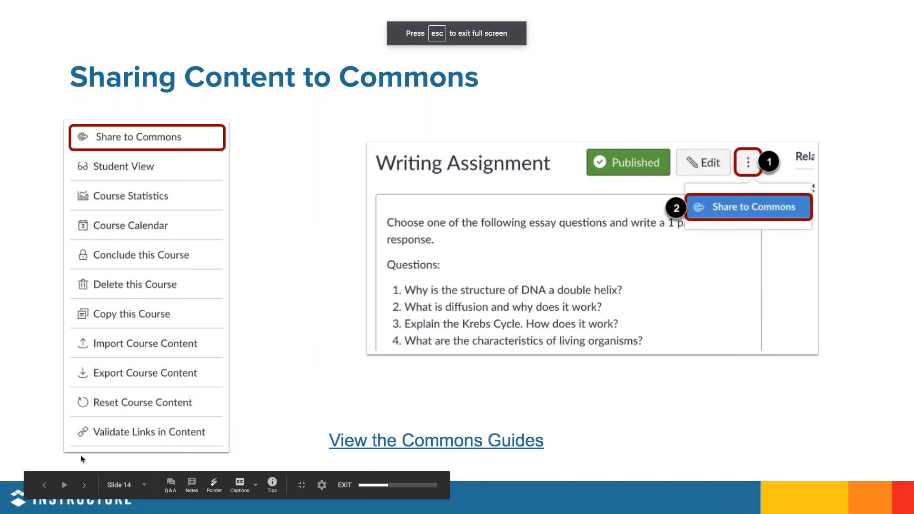
left_click(85, 485)
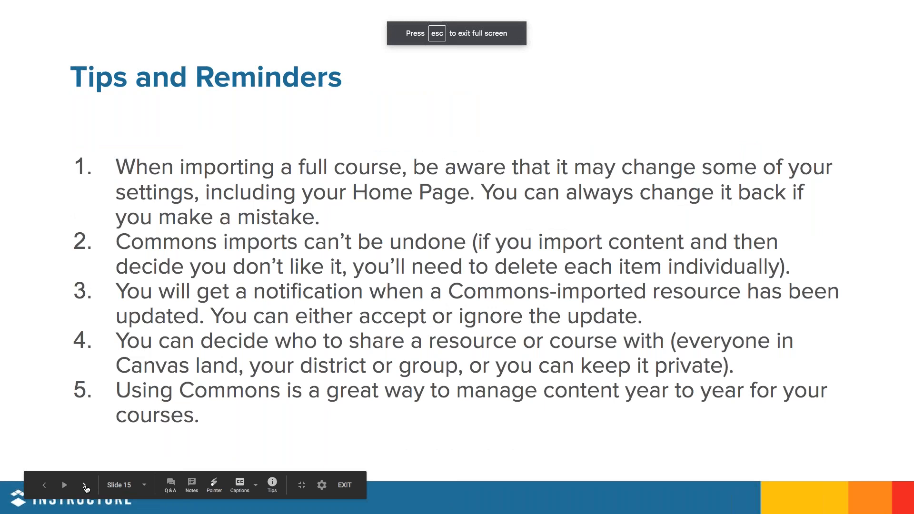